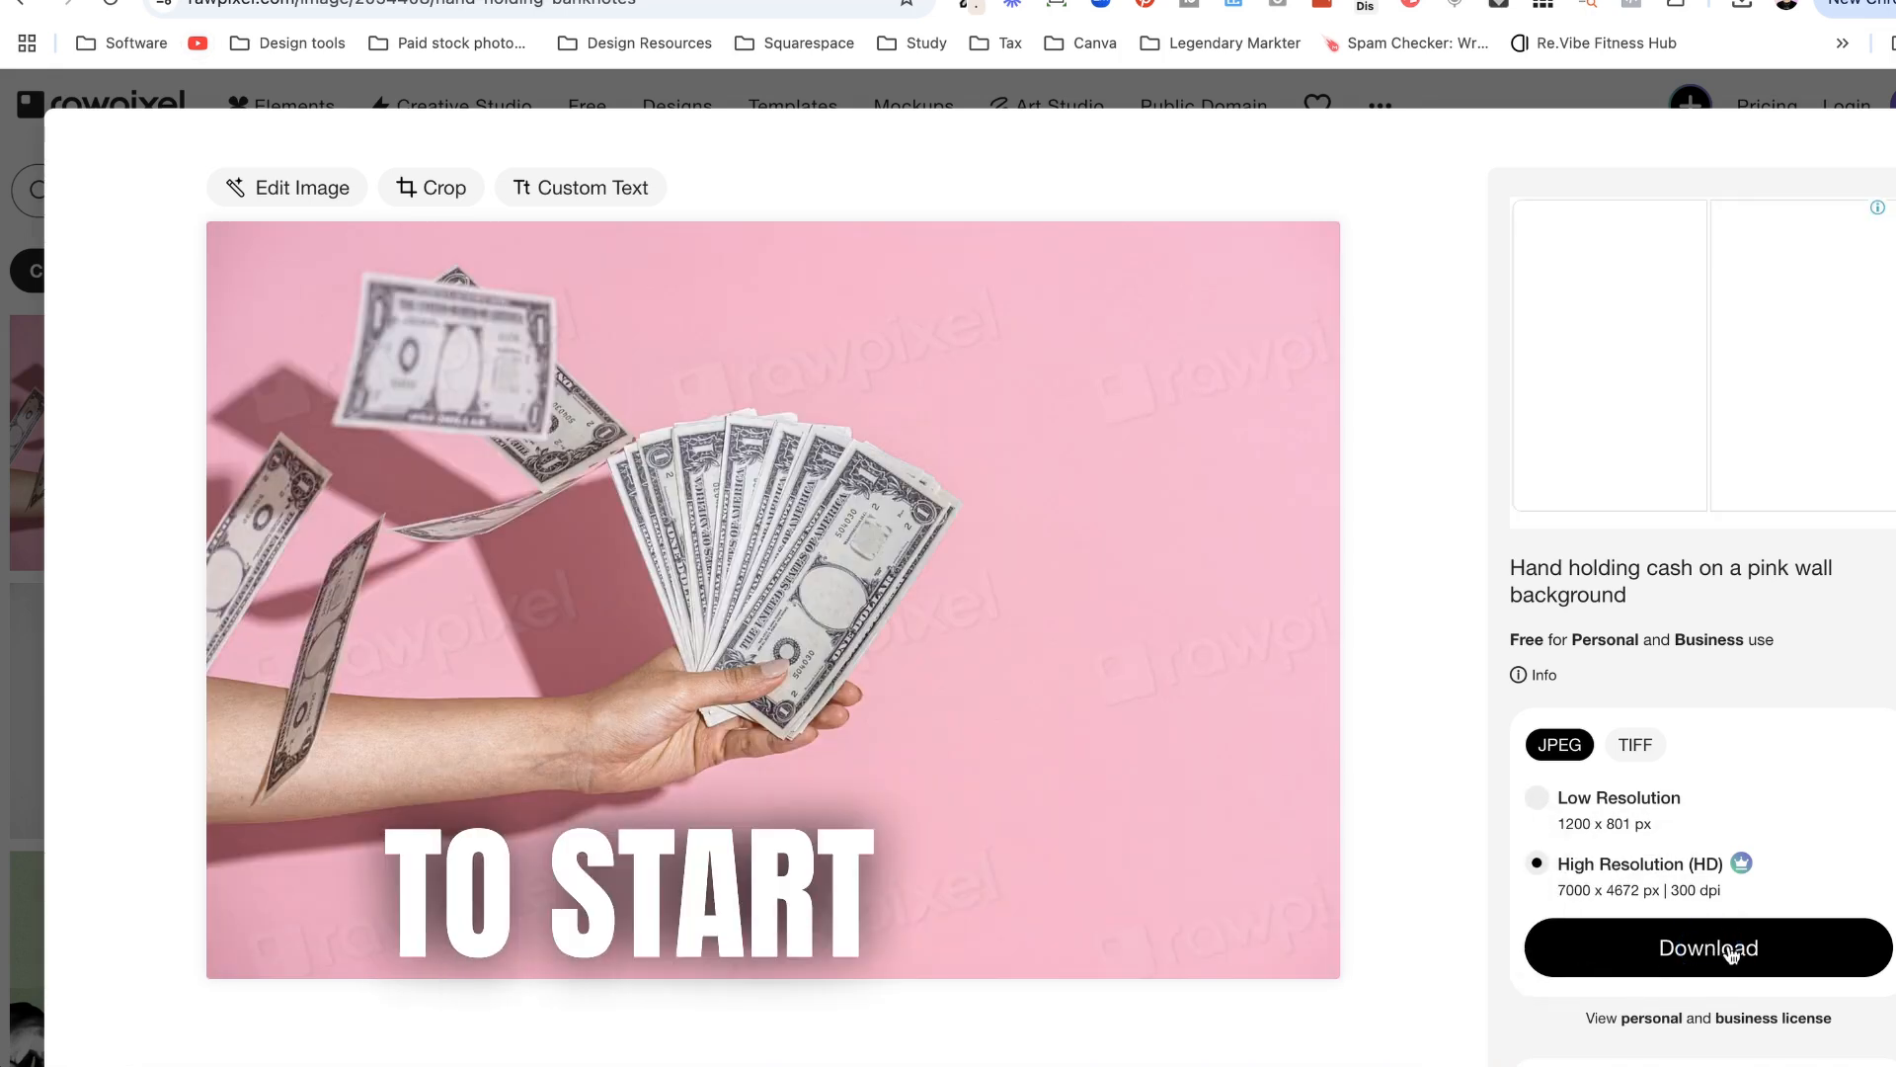
# - Download the high-resolution JPEG of the hand-holding-cash-on-pink-wall photo from rawpixel
pyautogui.click(1731, 953)
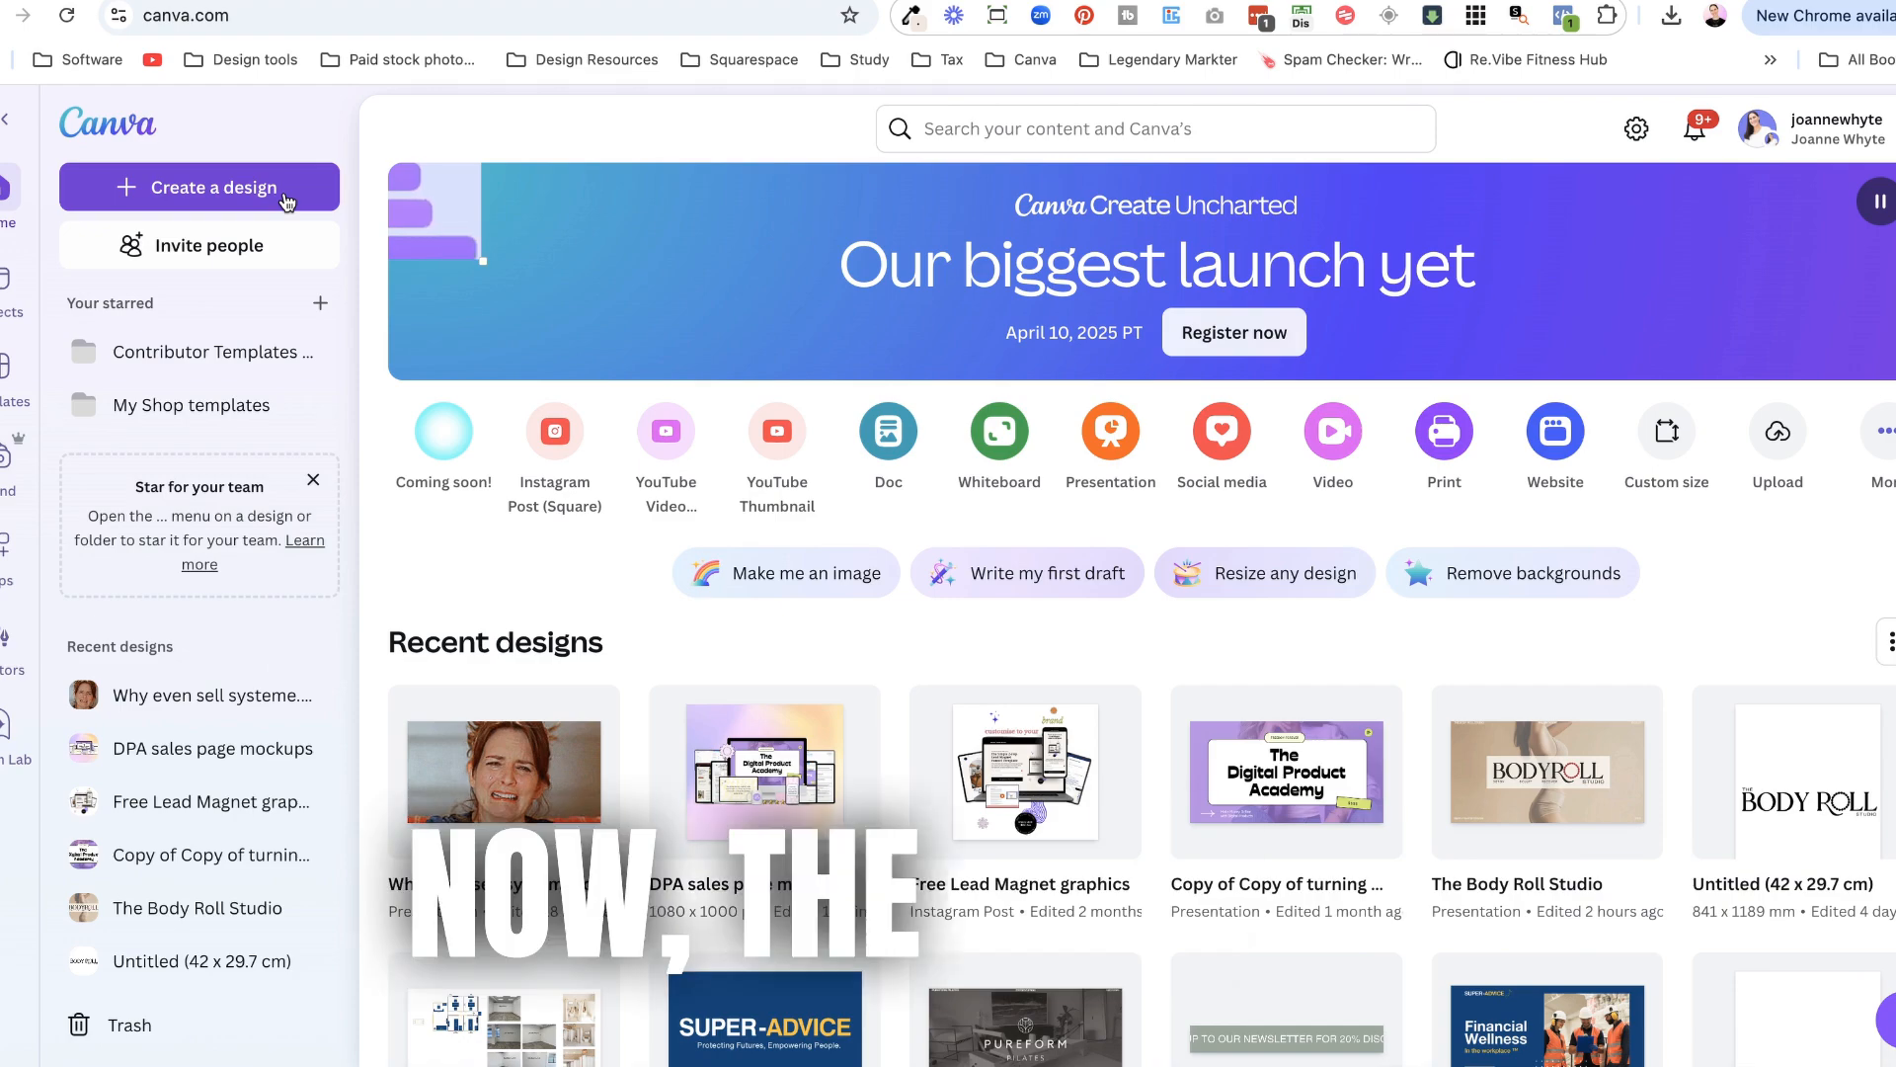
# - Start a new design from the Canva home page to see the design type options
pyautogui.click(284, 197)
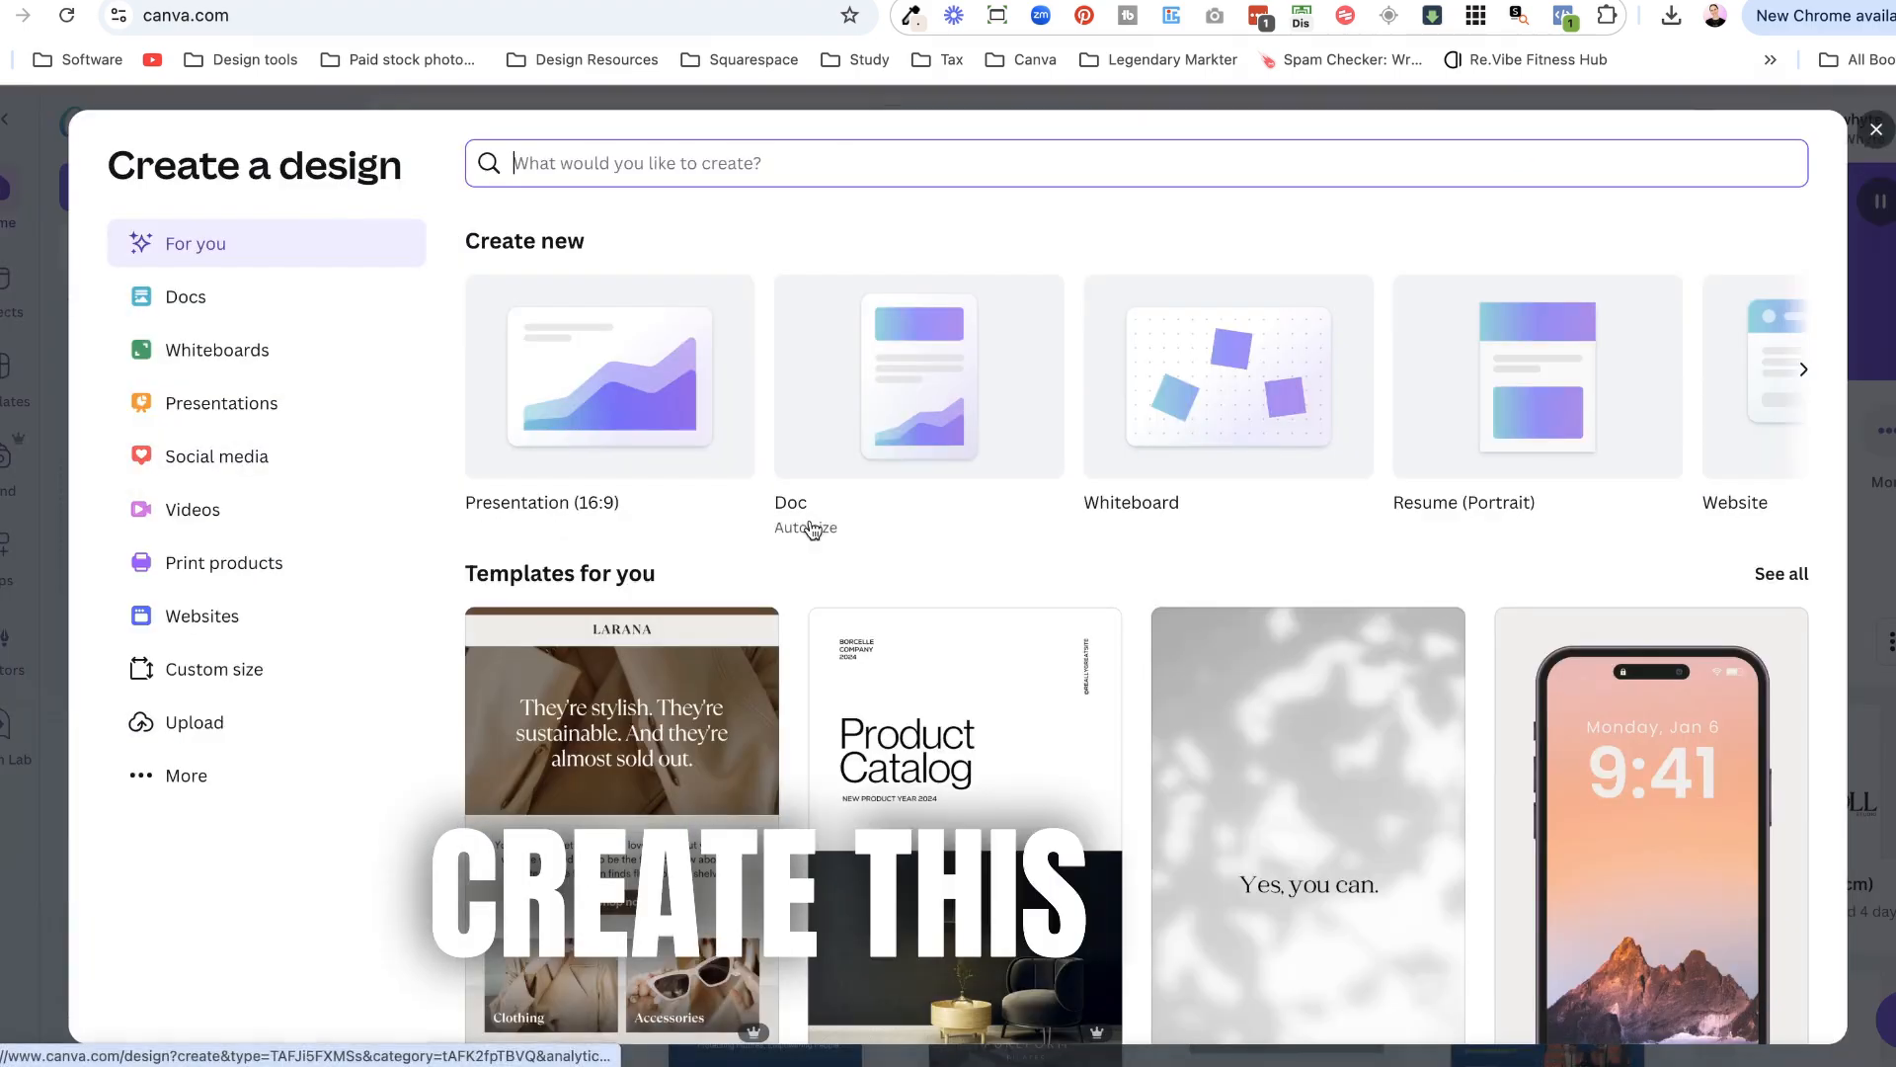
pyautogui.scroll(-3, 876, 685)
pyautogui.scroll(-3, 876, 684)
pyautogui.scroll(6, 877, 685)
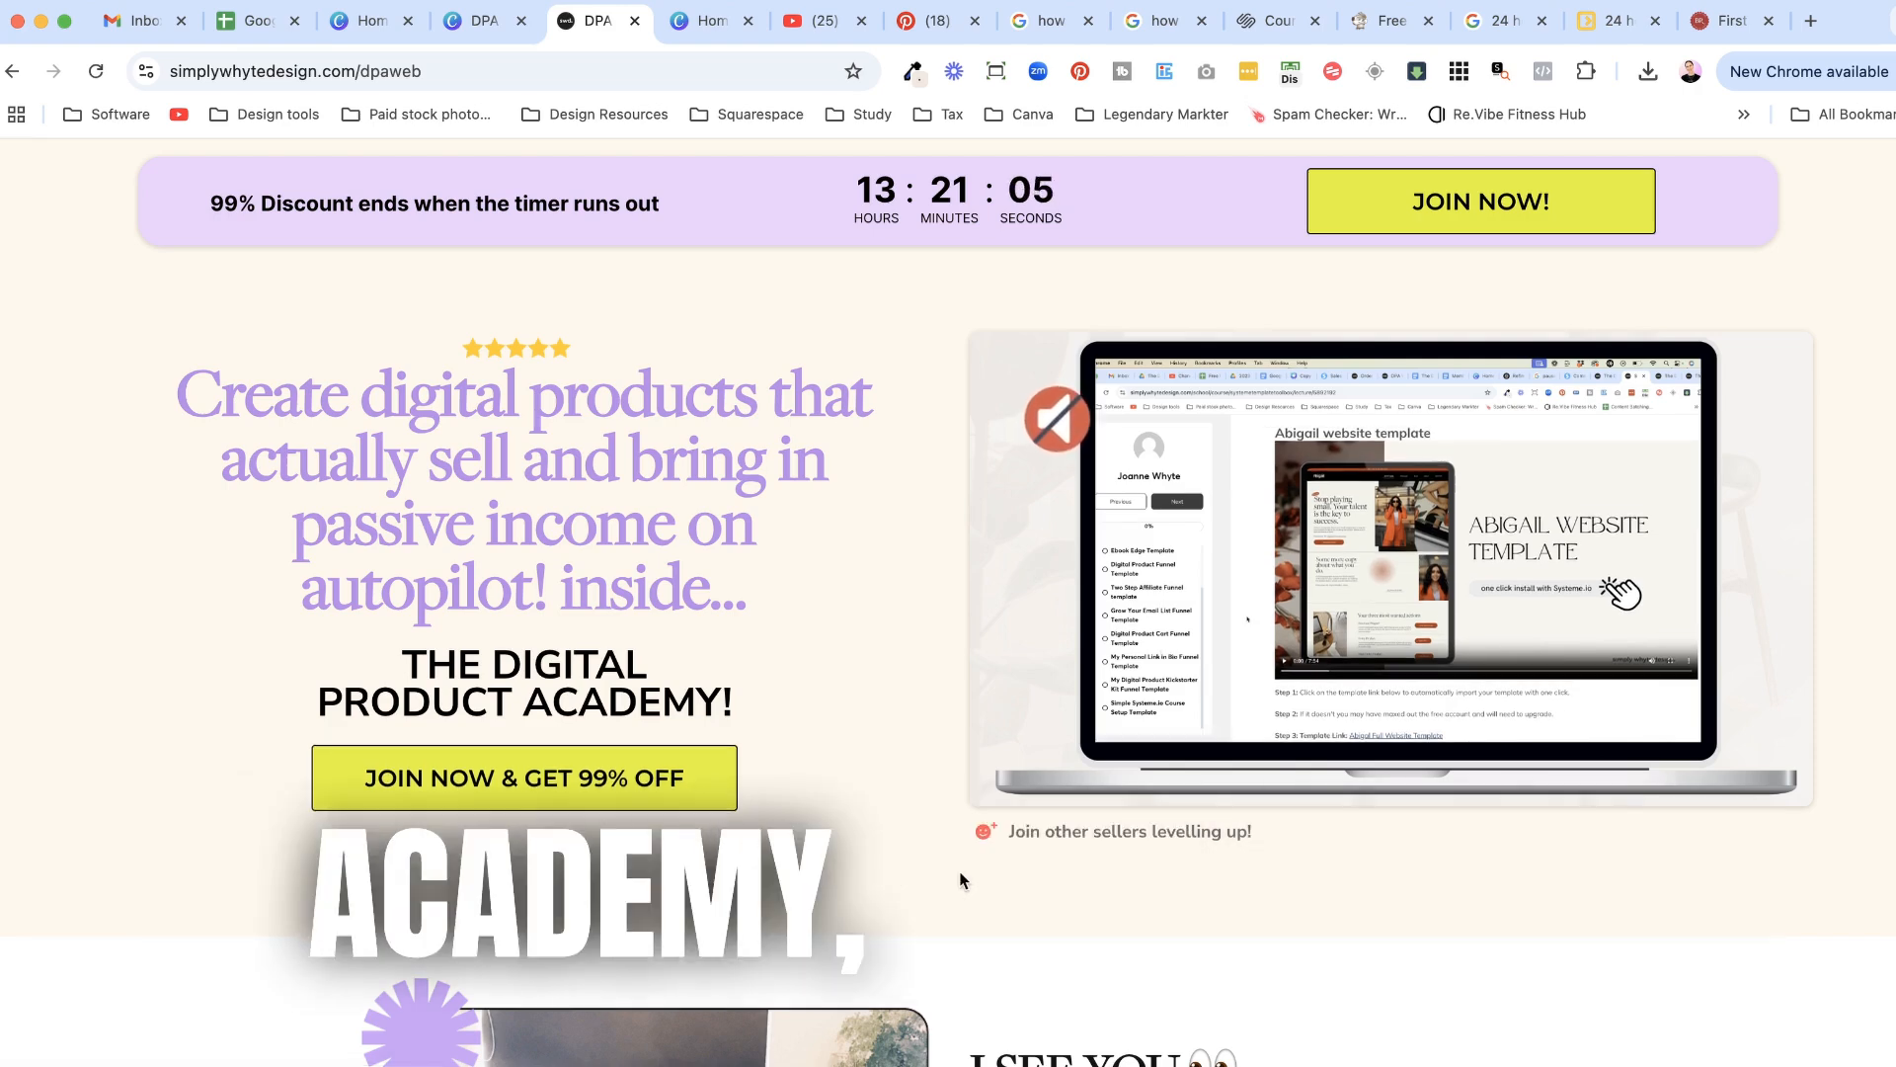
pyautogui.scroll(-3, 962, 880)
pyautogui.scroll(-3, 962, 880)
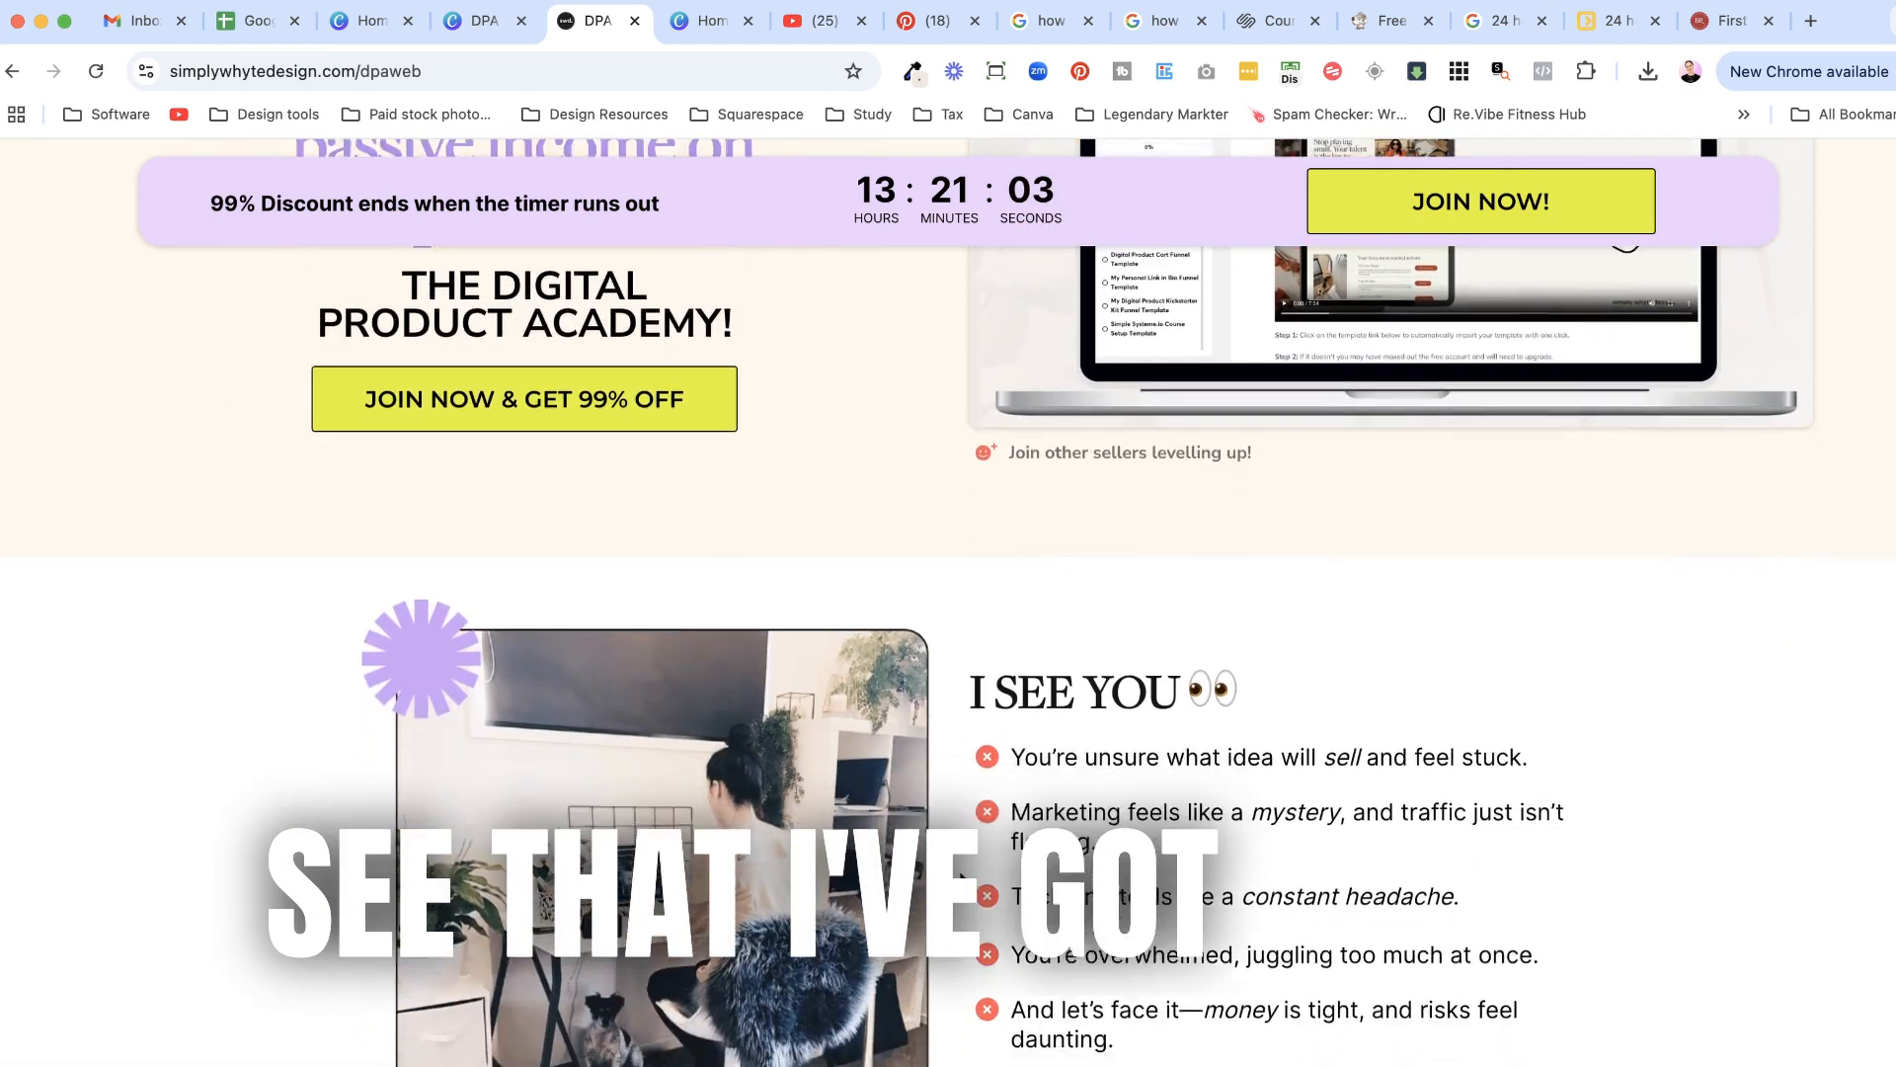
pyautogui.scroll(-2, 962, 881)
pyautogui.scroll(-2, 962, 881)
pyautogui.scroll(-2, 962, 880)
pyautogui.scroll(-2, 963, 880)
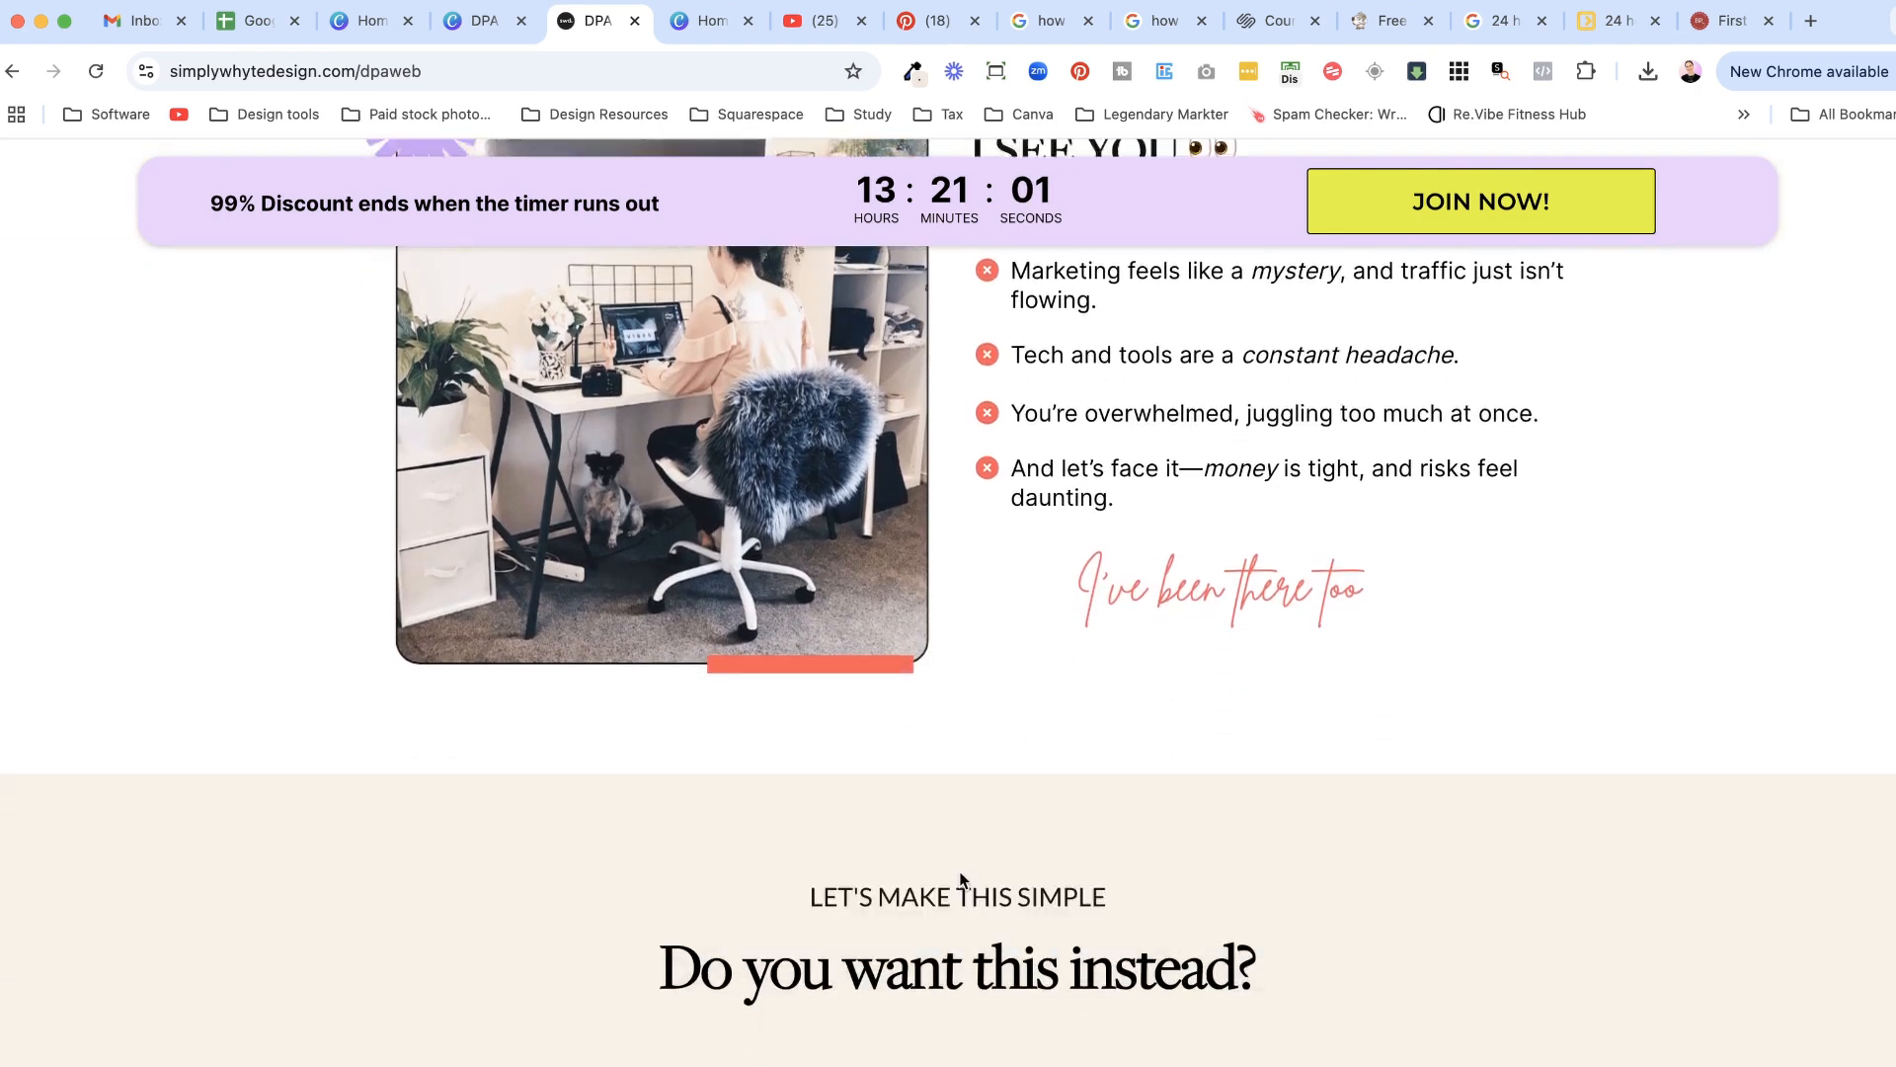
pyautogui.scroll(-2, 962, 881)
pyautogui.scroll(-1, 962, 880)
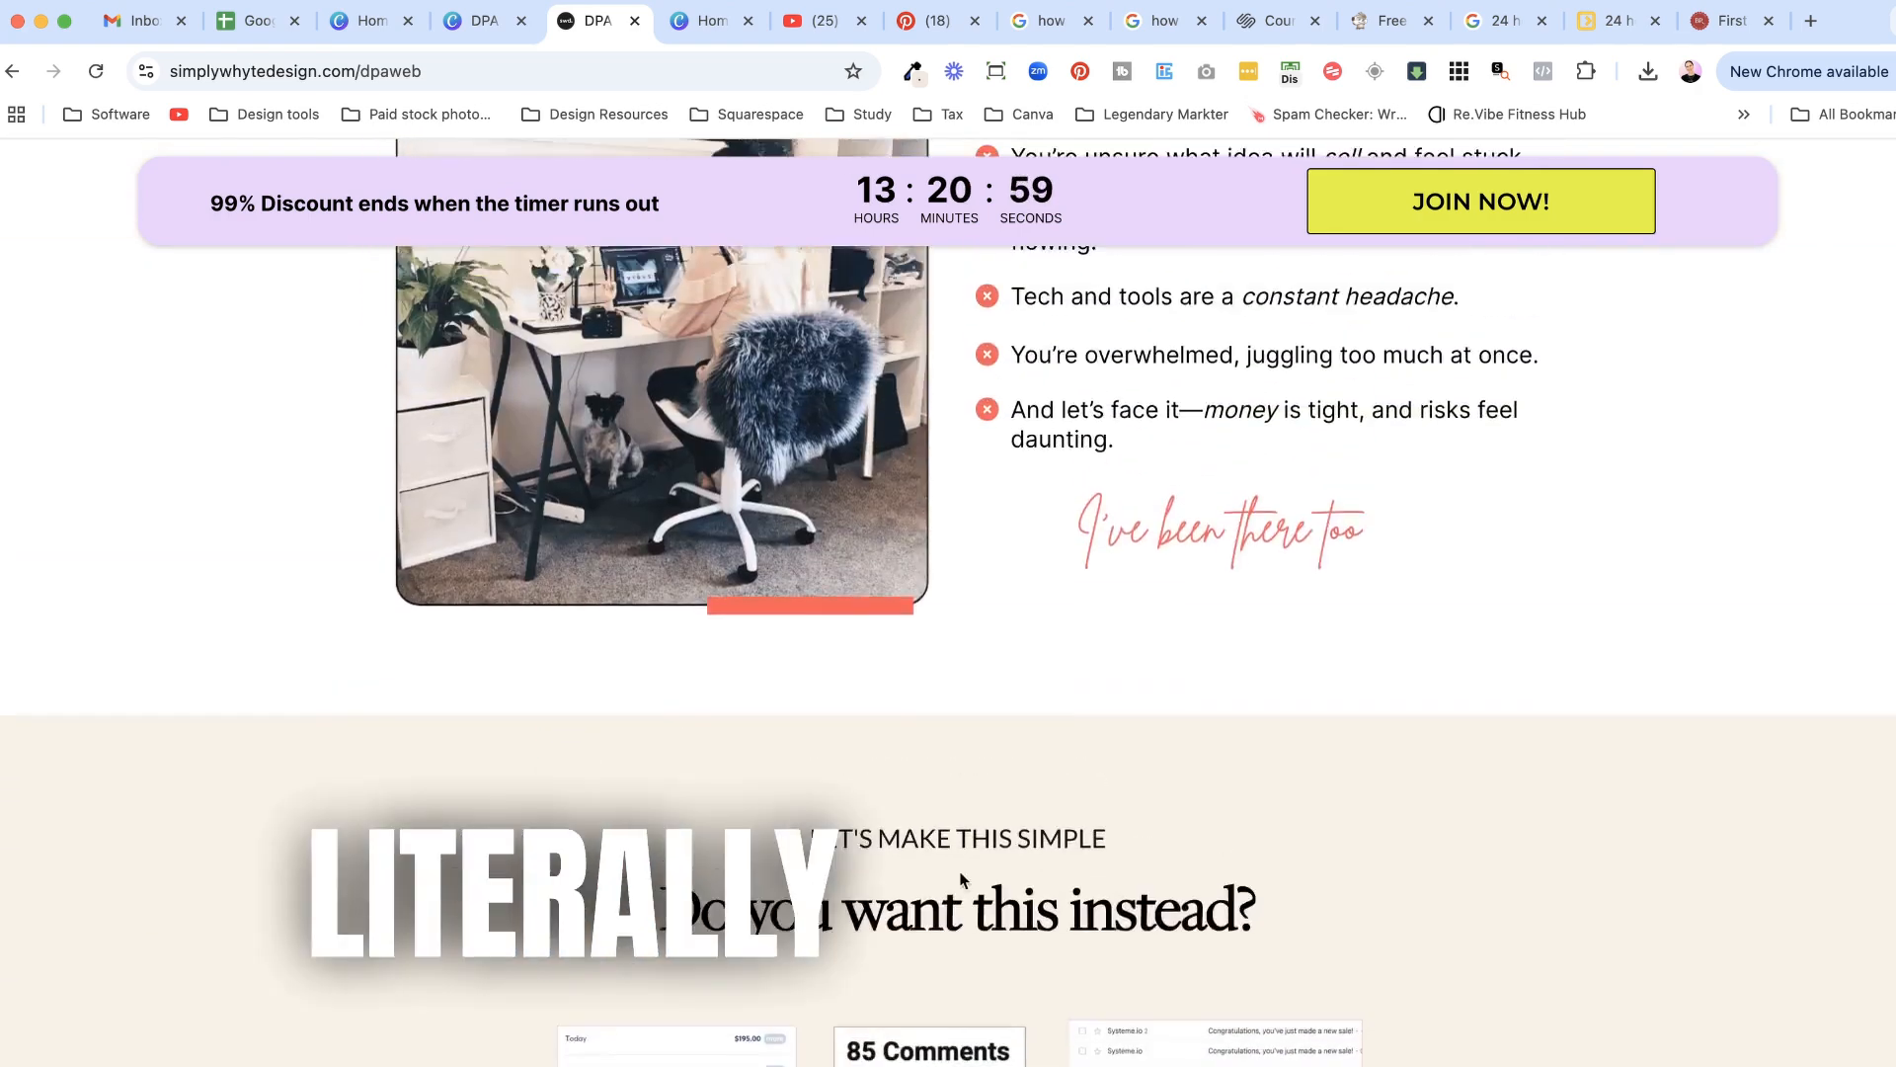
pyautogui.scroll(5, 962, 880)
pyautogui.scroll(4, 962, 881)
pyautogui.scroll(2, 962, 881)
pyautogui.scroll(2, 961, 881)
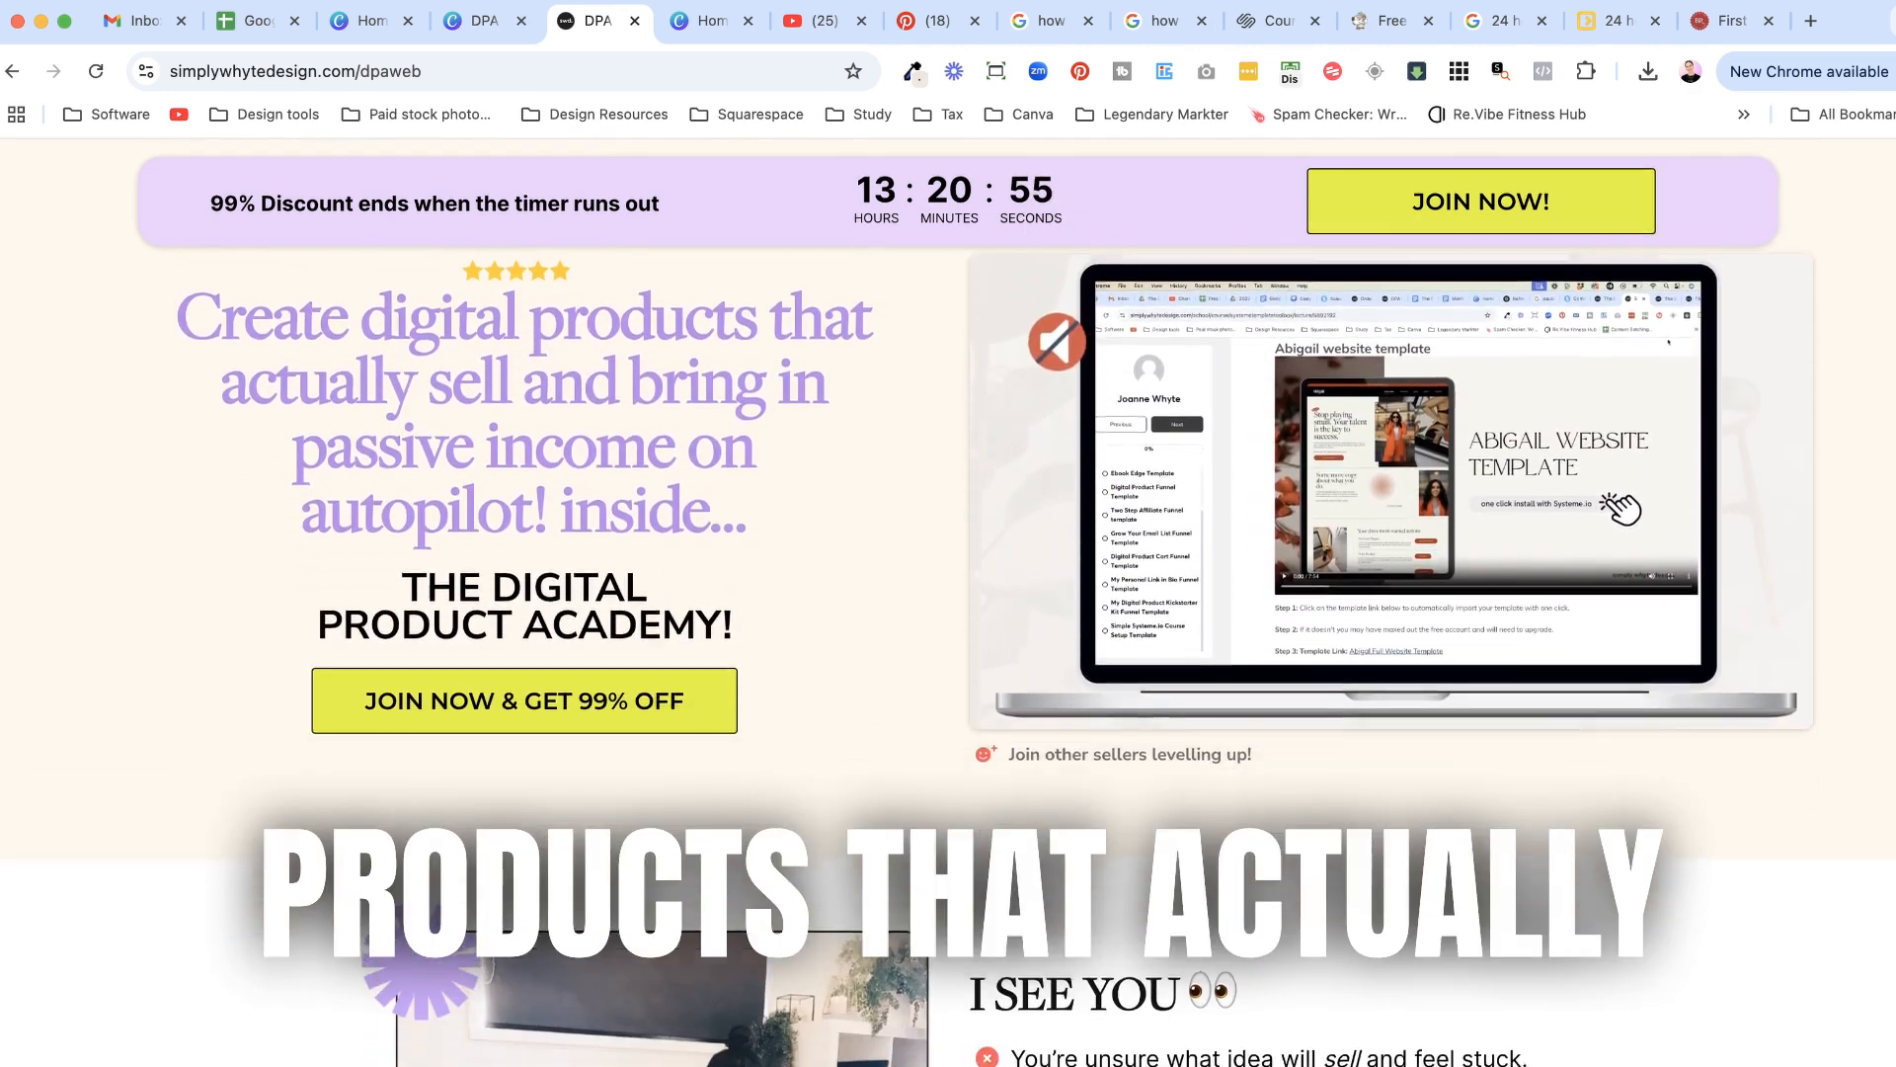
pyautogui.scroll(-3, 960, 880)
pyautogui.scroll(-2, 961, 880)
pyautogui.scroll(-1, 961, 881)
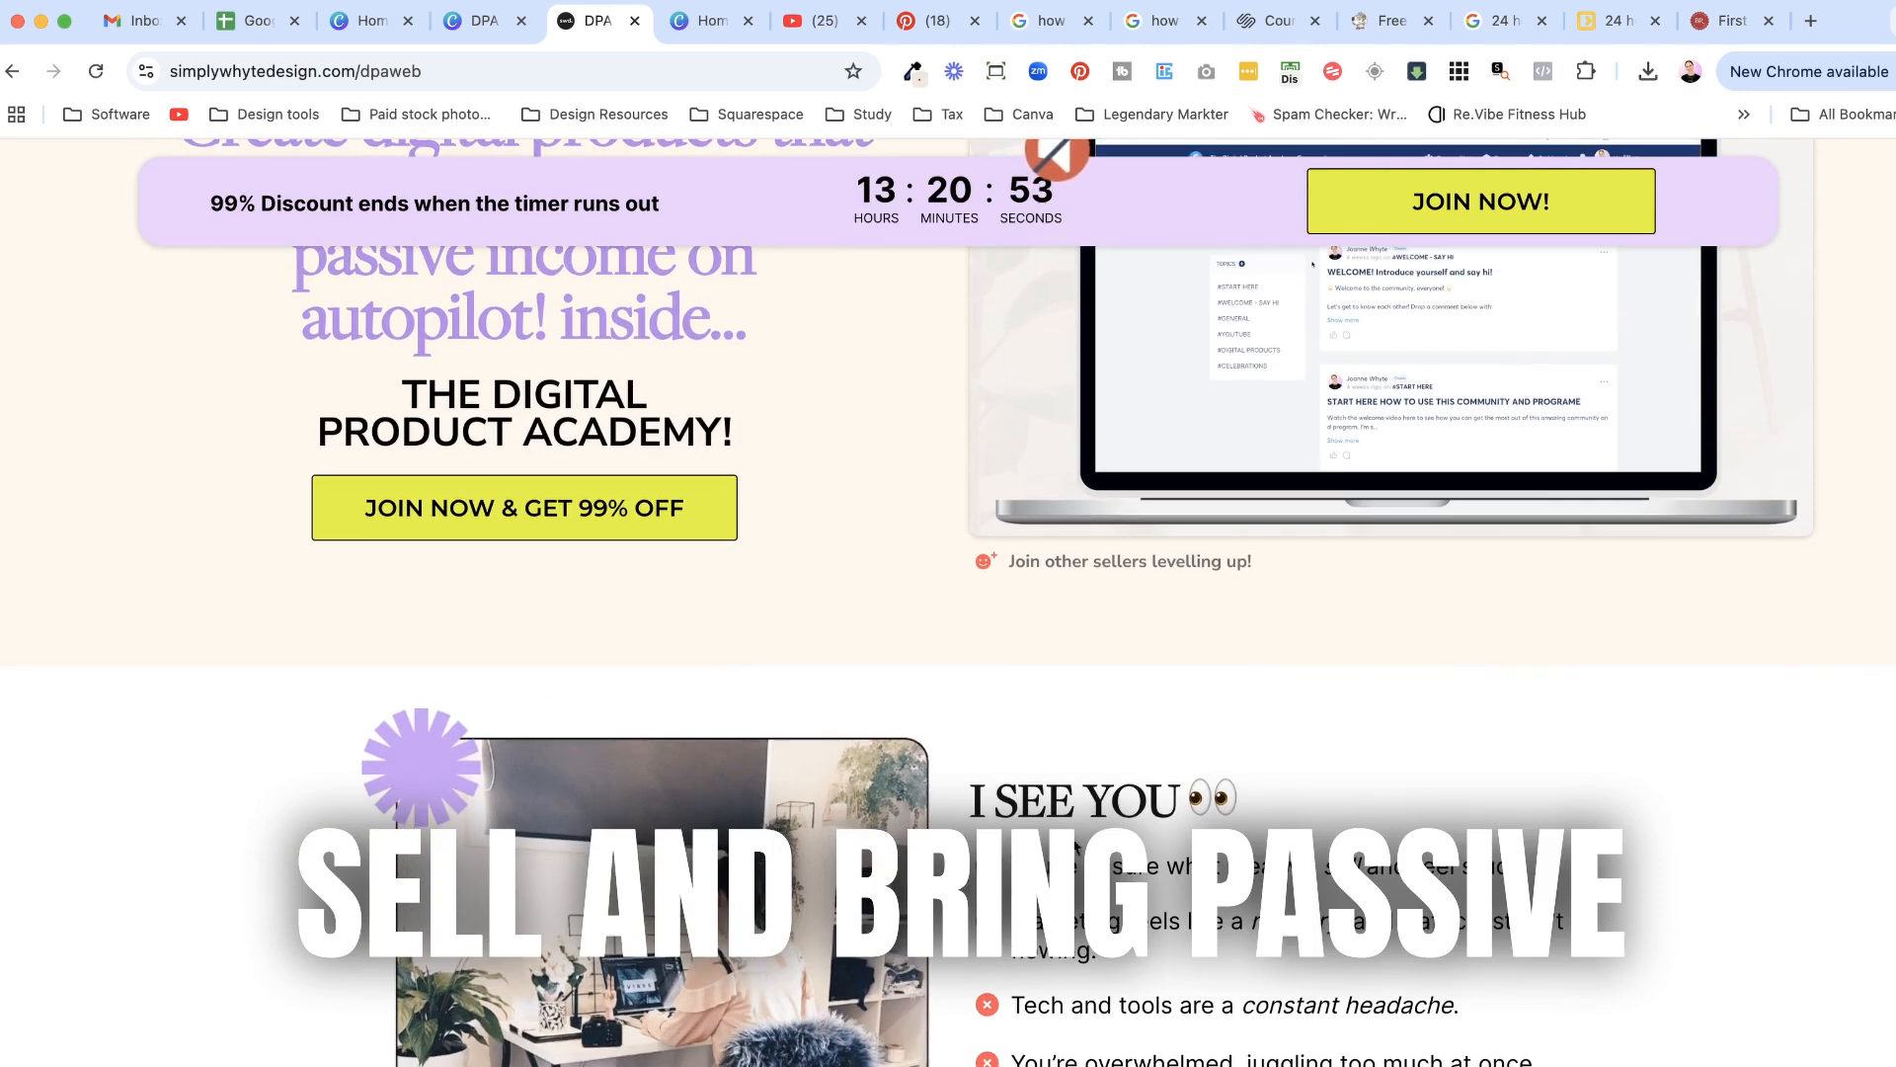
pyautogui.scroll(-2, 960, 881)
pyautogui.scroll(-2, 960, 880)
pyautogui.scroll(-1, 1033, 774)
pyautogui.scroll(-1, 1034, 774)
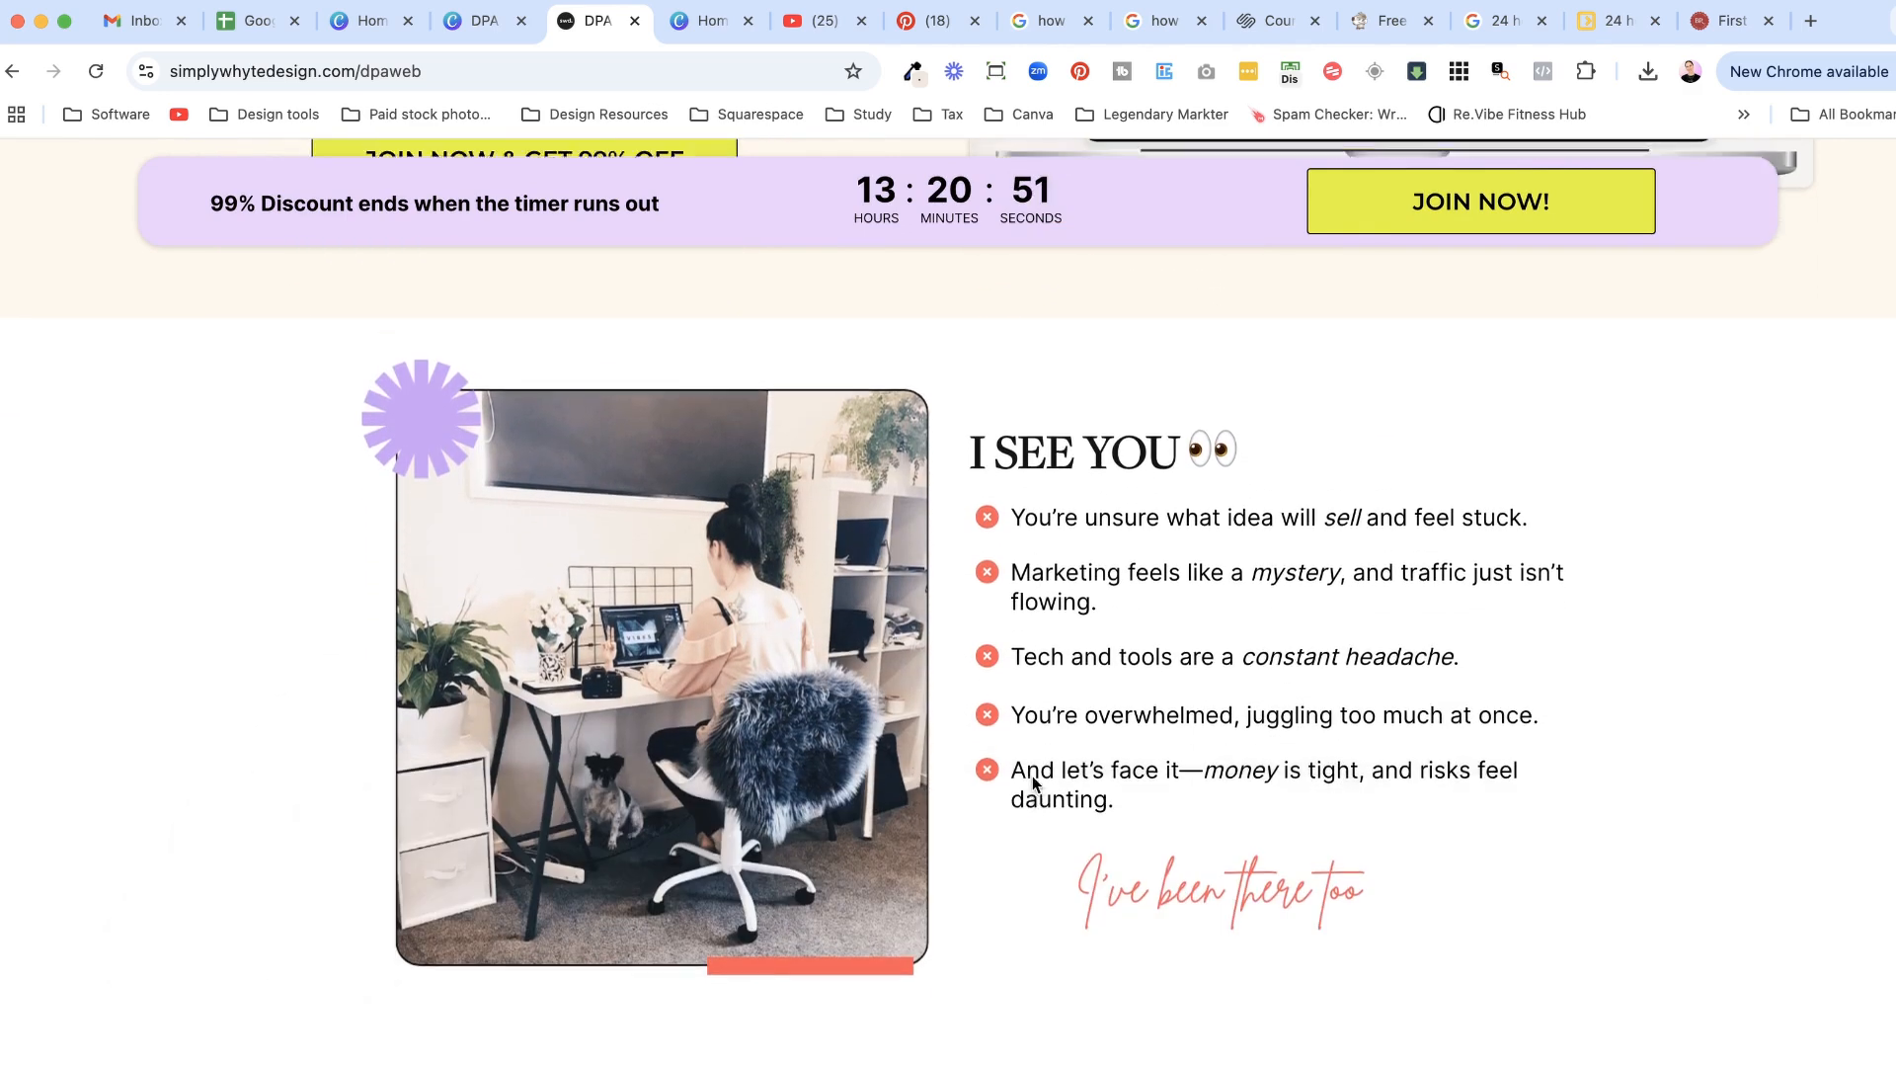
pyautogui.scroll(-1, 1033, 775)
pyautogui.scroll(-1, 1033, 775)
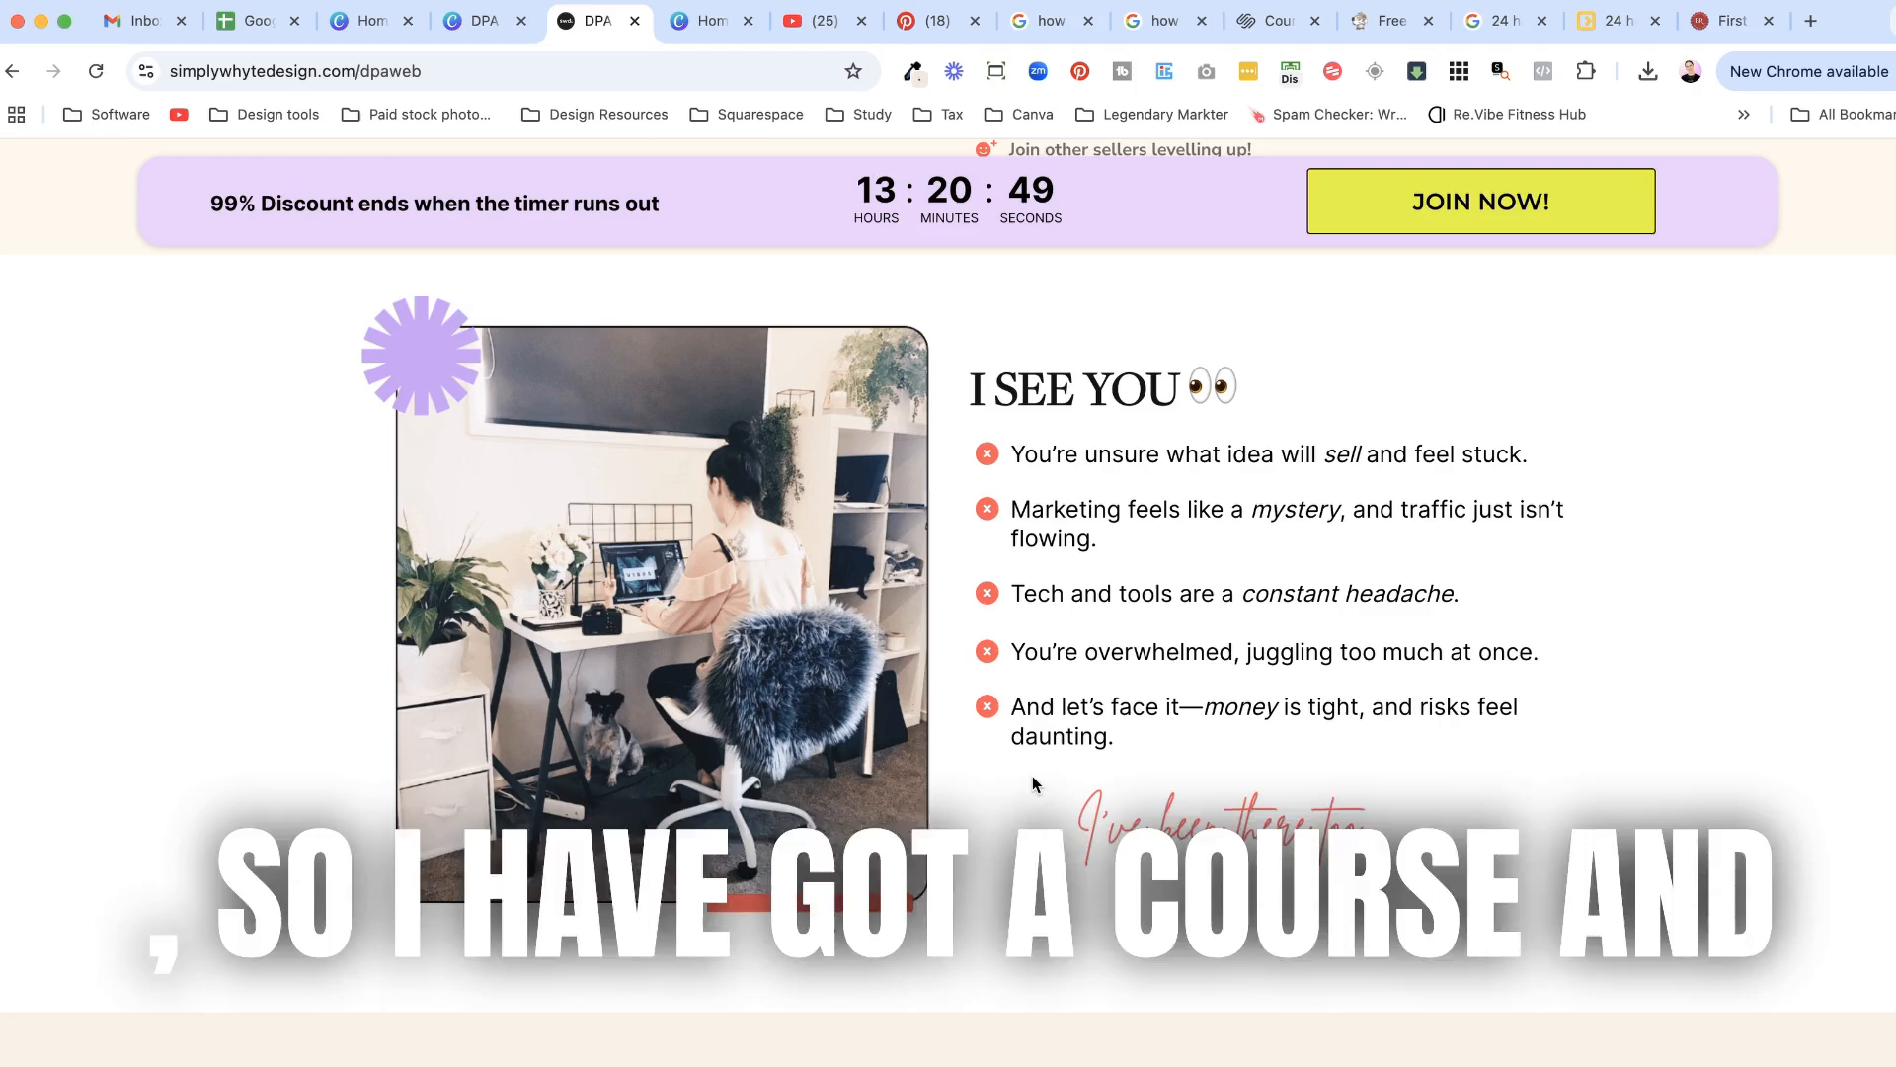
pyautogui.scroll(-1, 1034, 775)
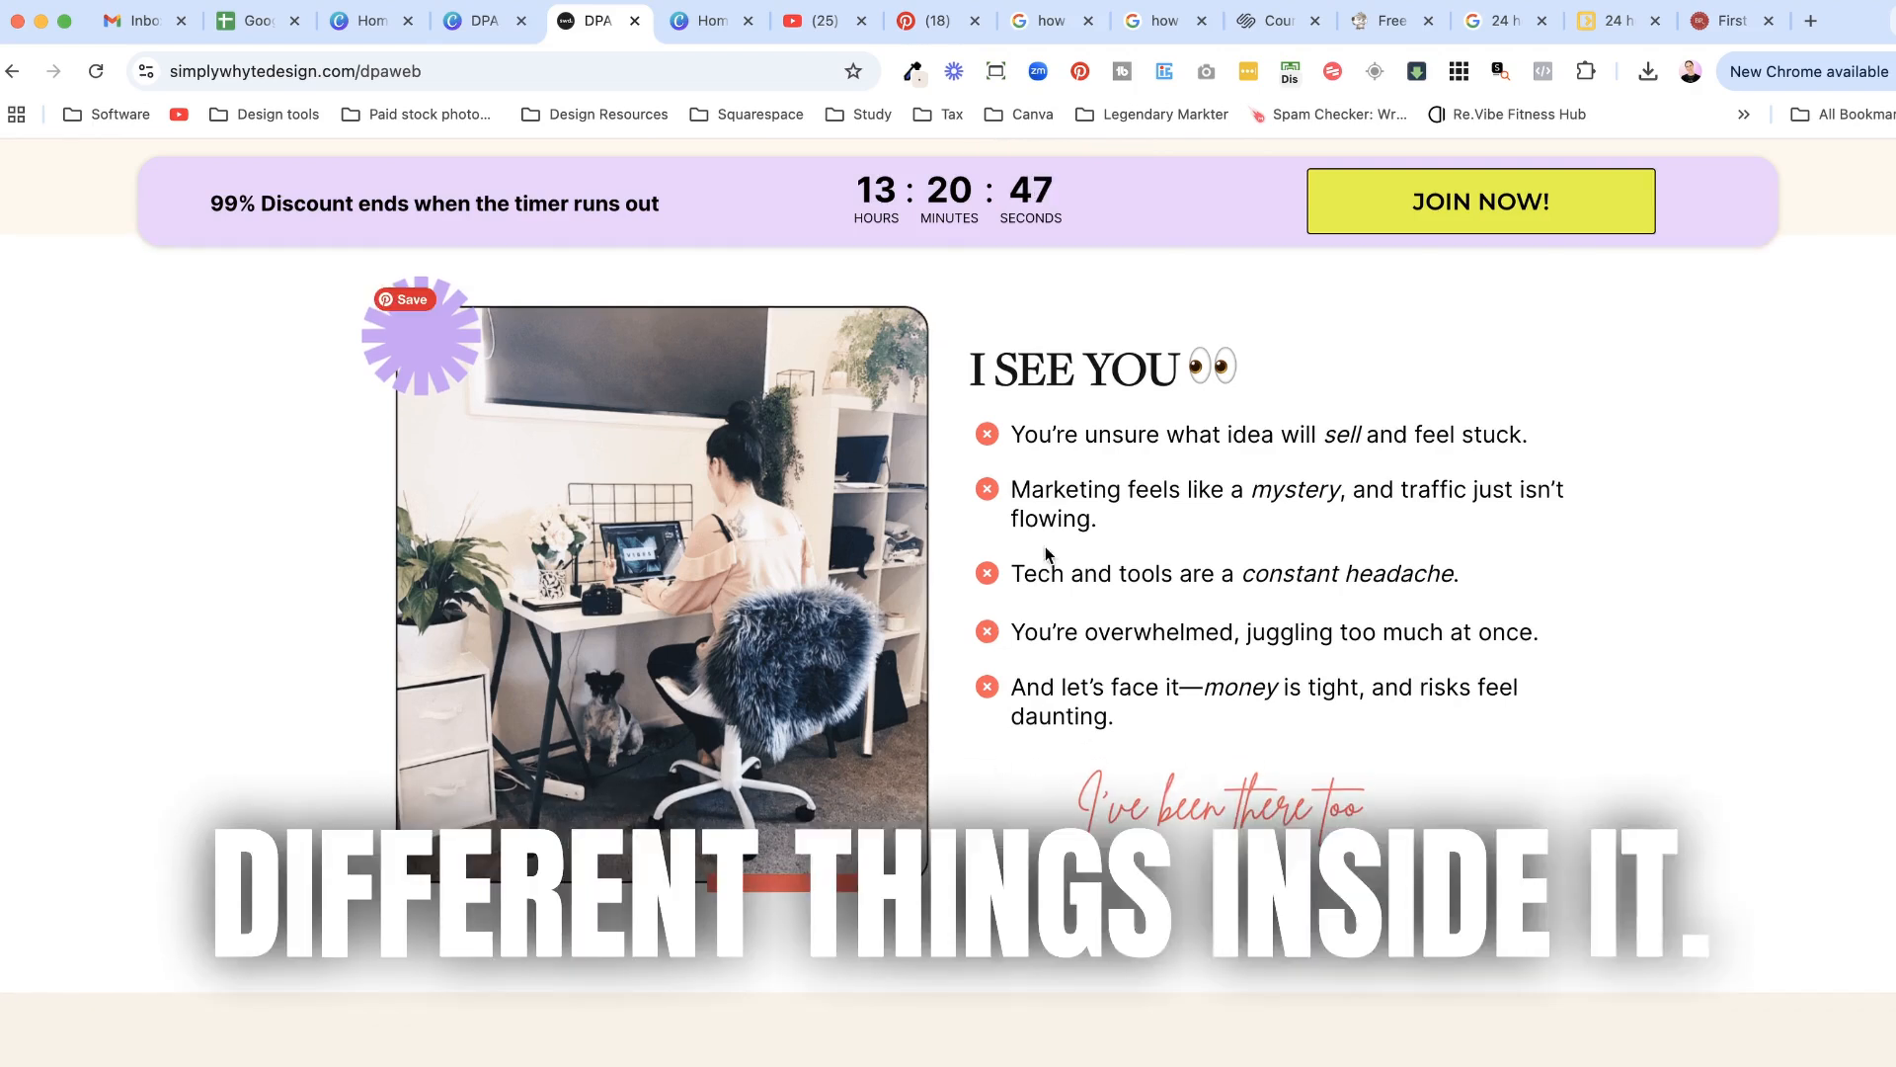
pyautogui.scroll(-2, 1091, 739)
pyautogui.scroll(-3, 1092, 740)
pyautogui.scroll(-3, 1091, 739)
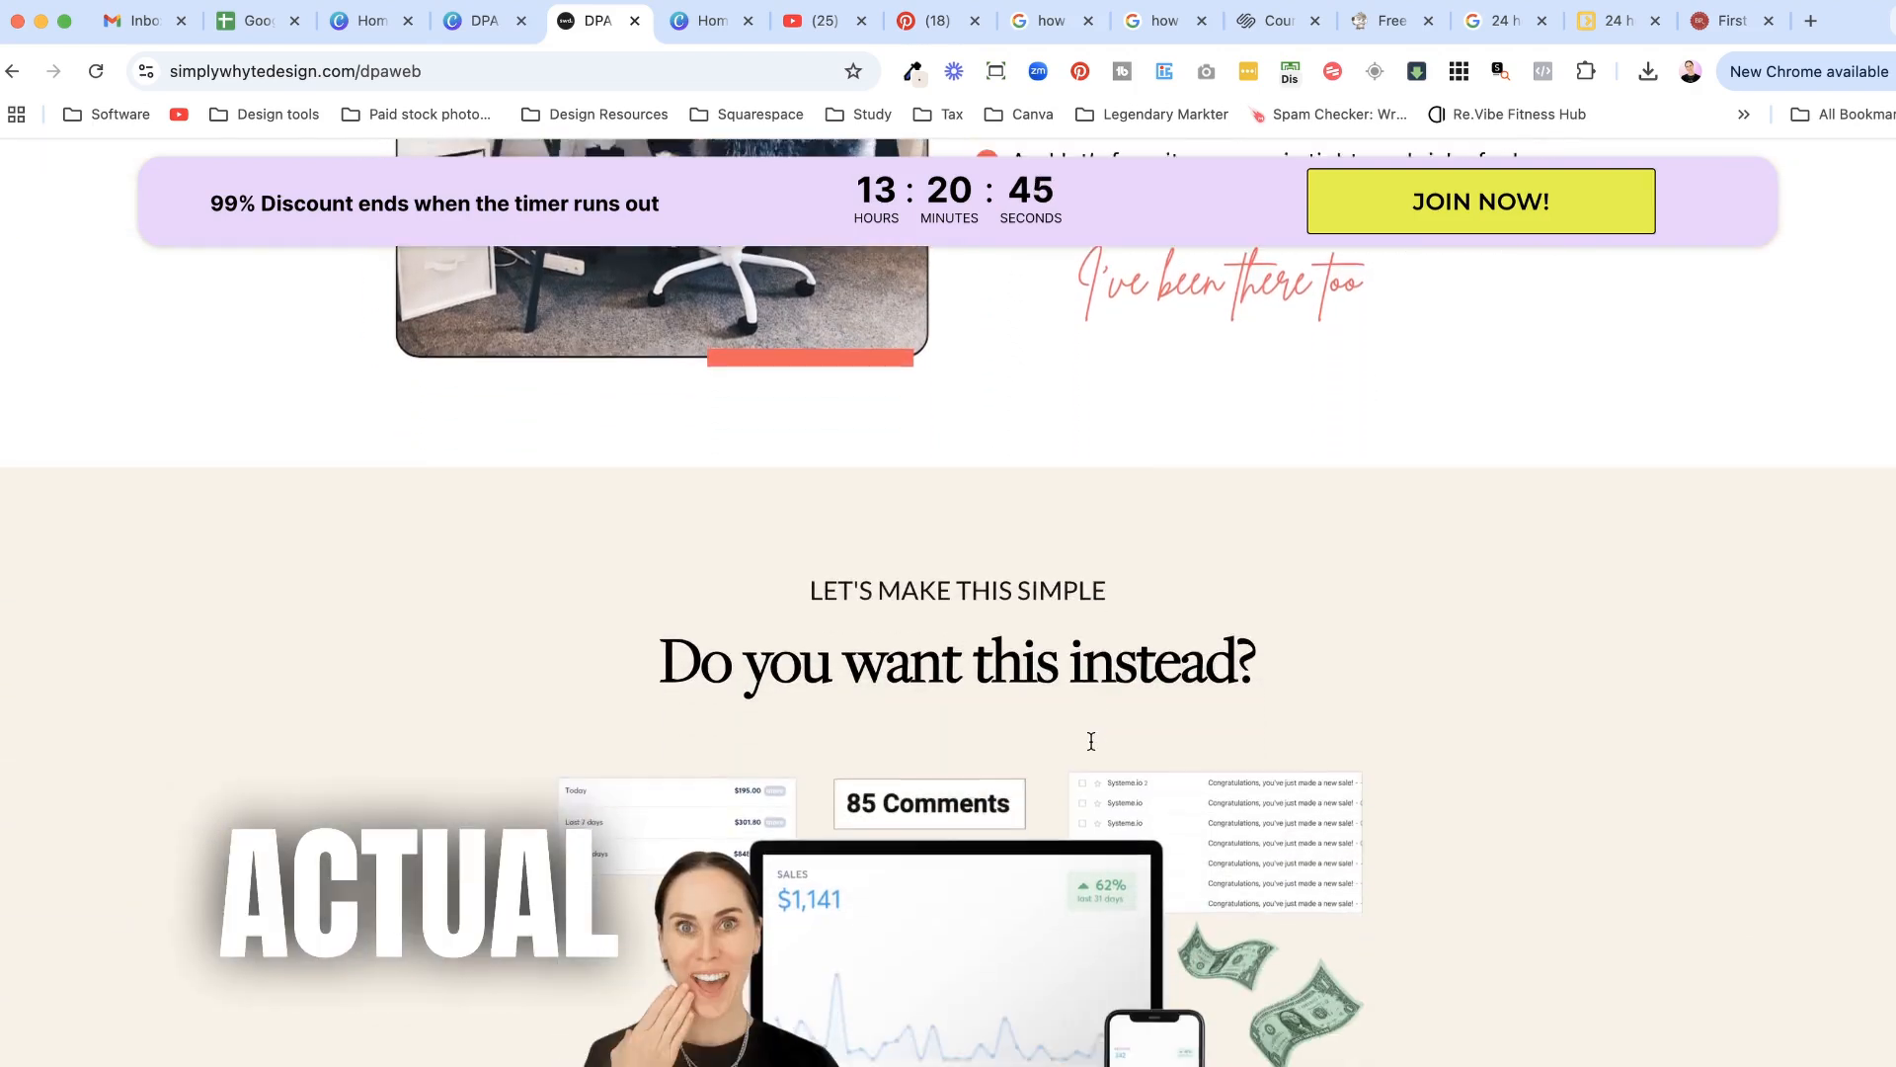
pyautogui.scroll(-3, 1090, 739)
pyautogui.scroll(-1, 1091, 740)
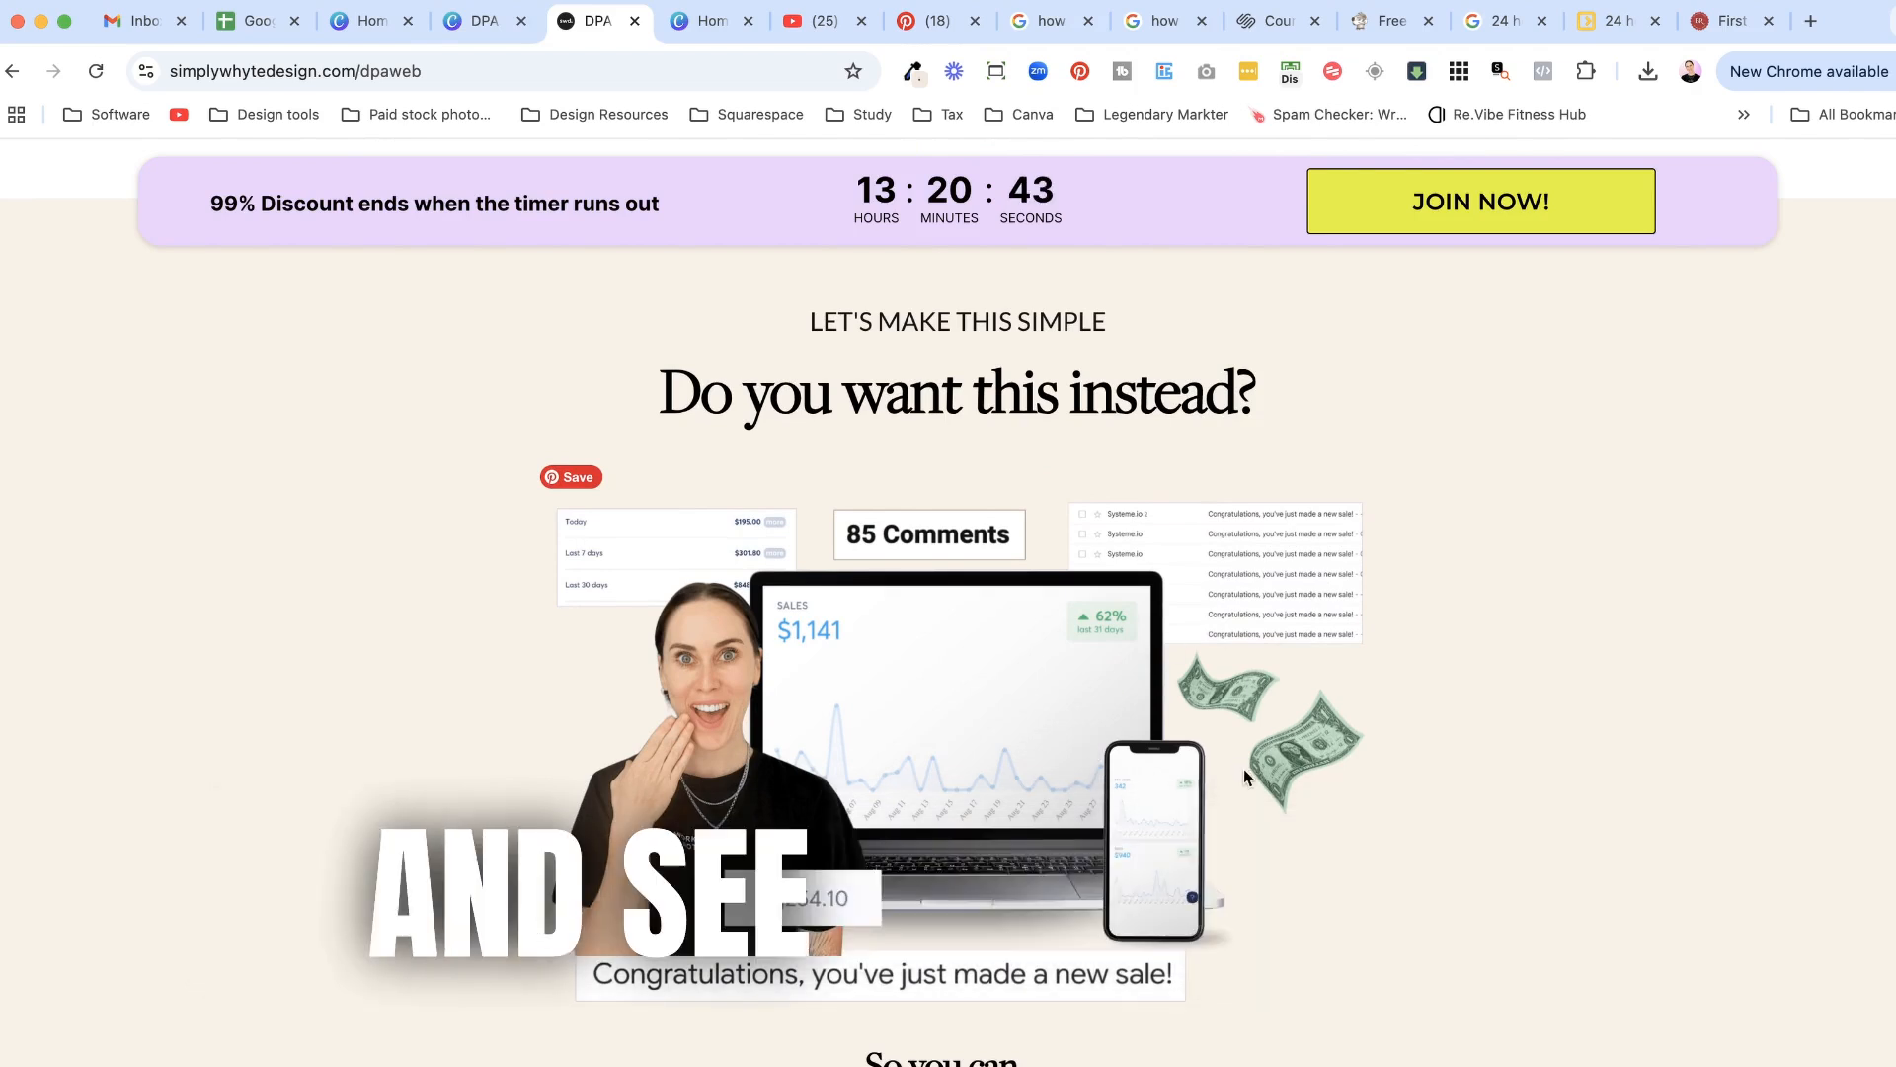
pyautogui.scroll(-2, 1276, 877)
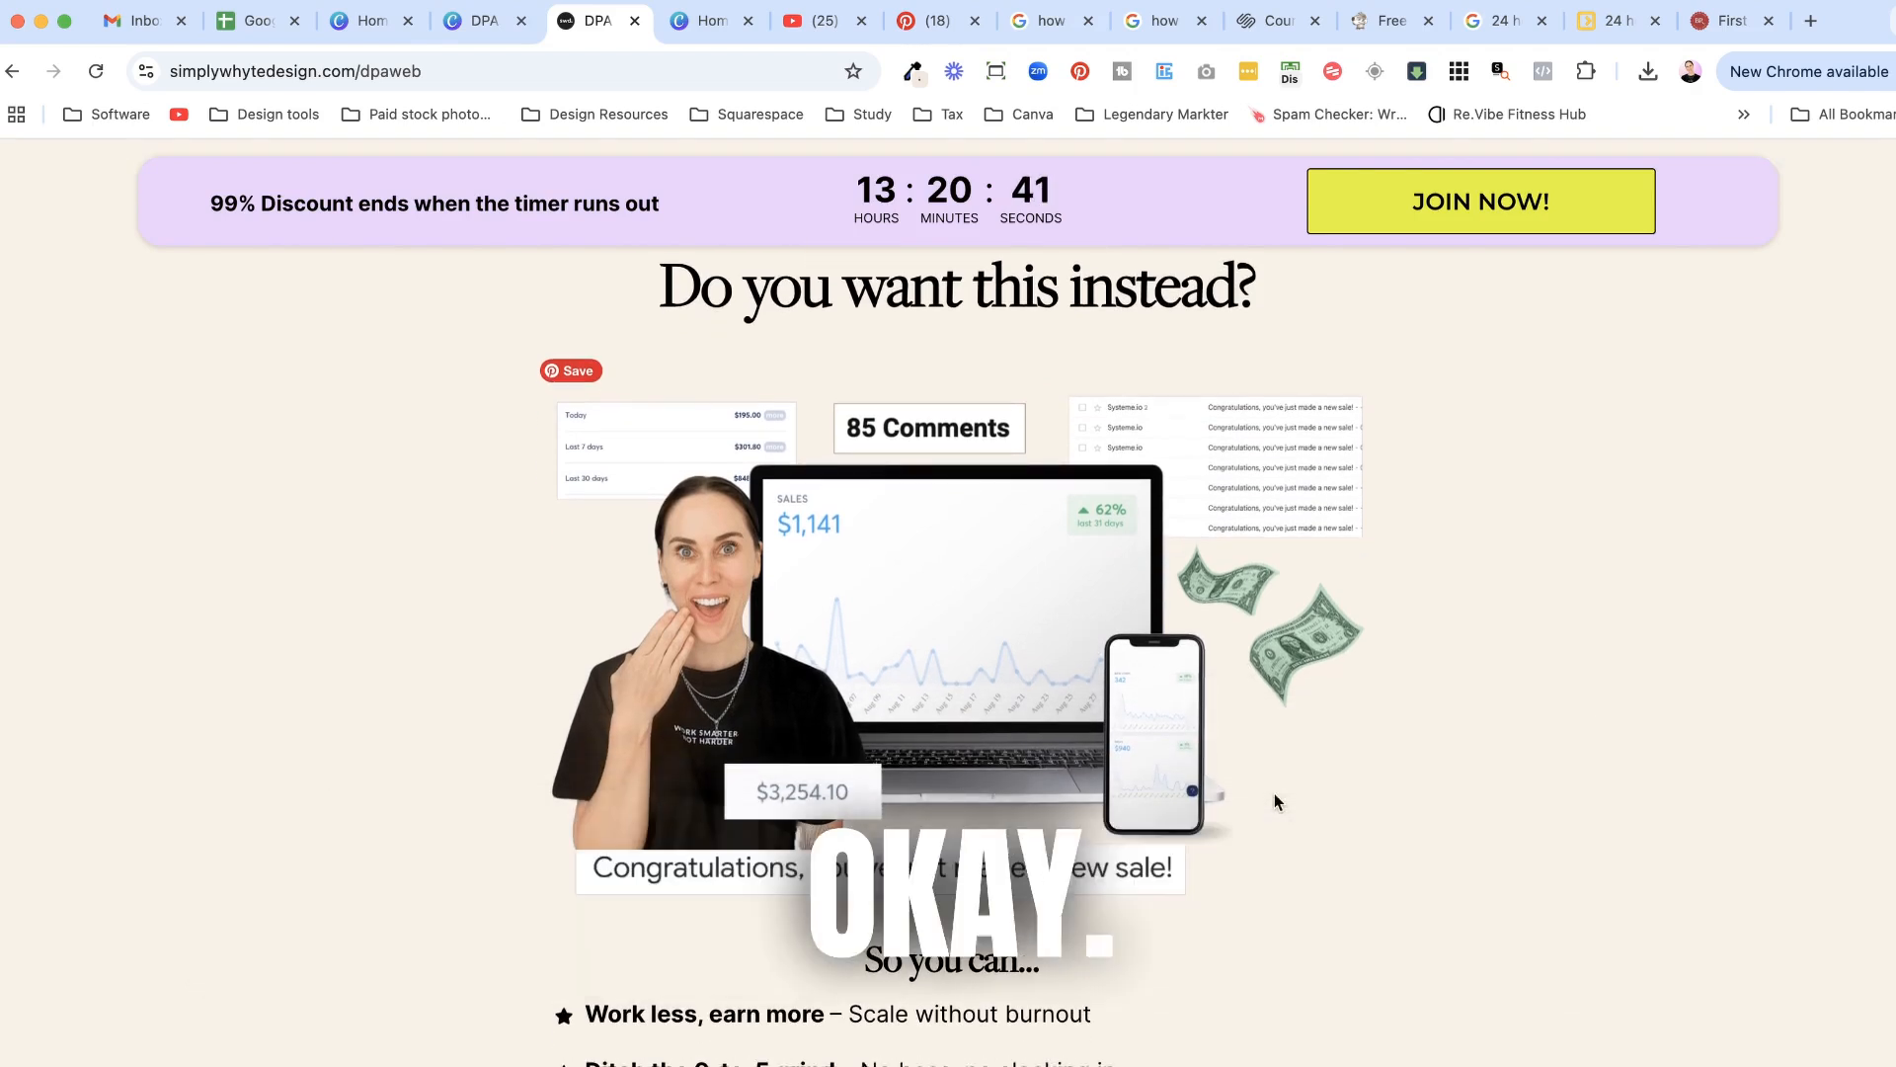
pyautogui.scroll(-2, 1236, 630)
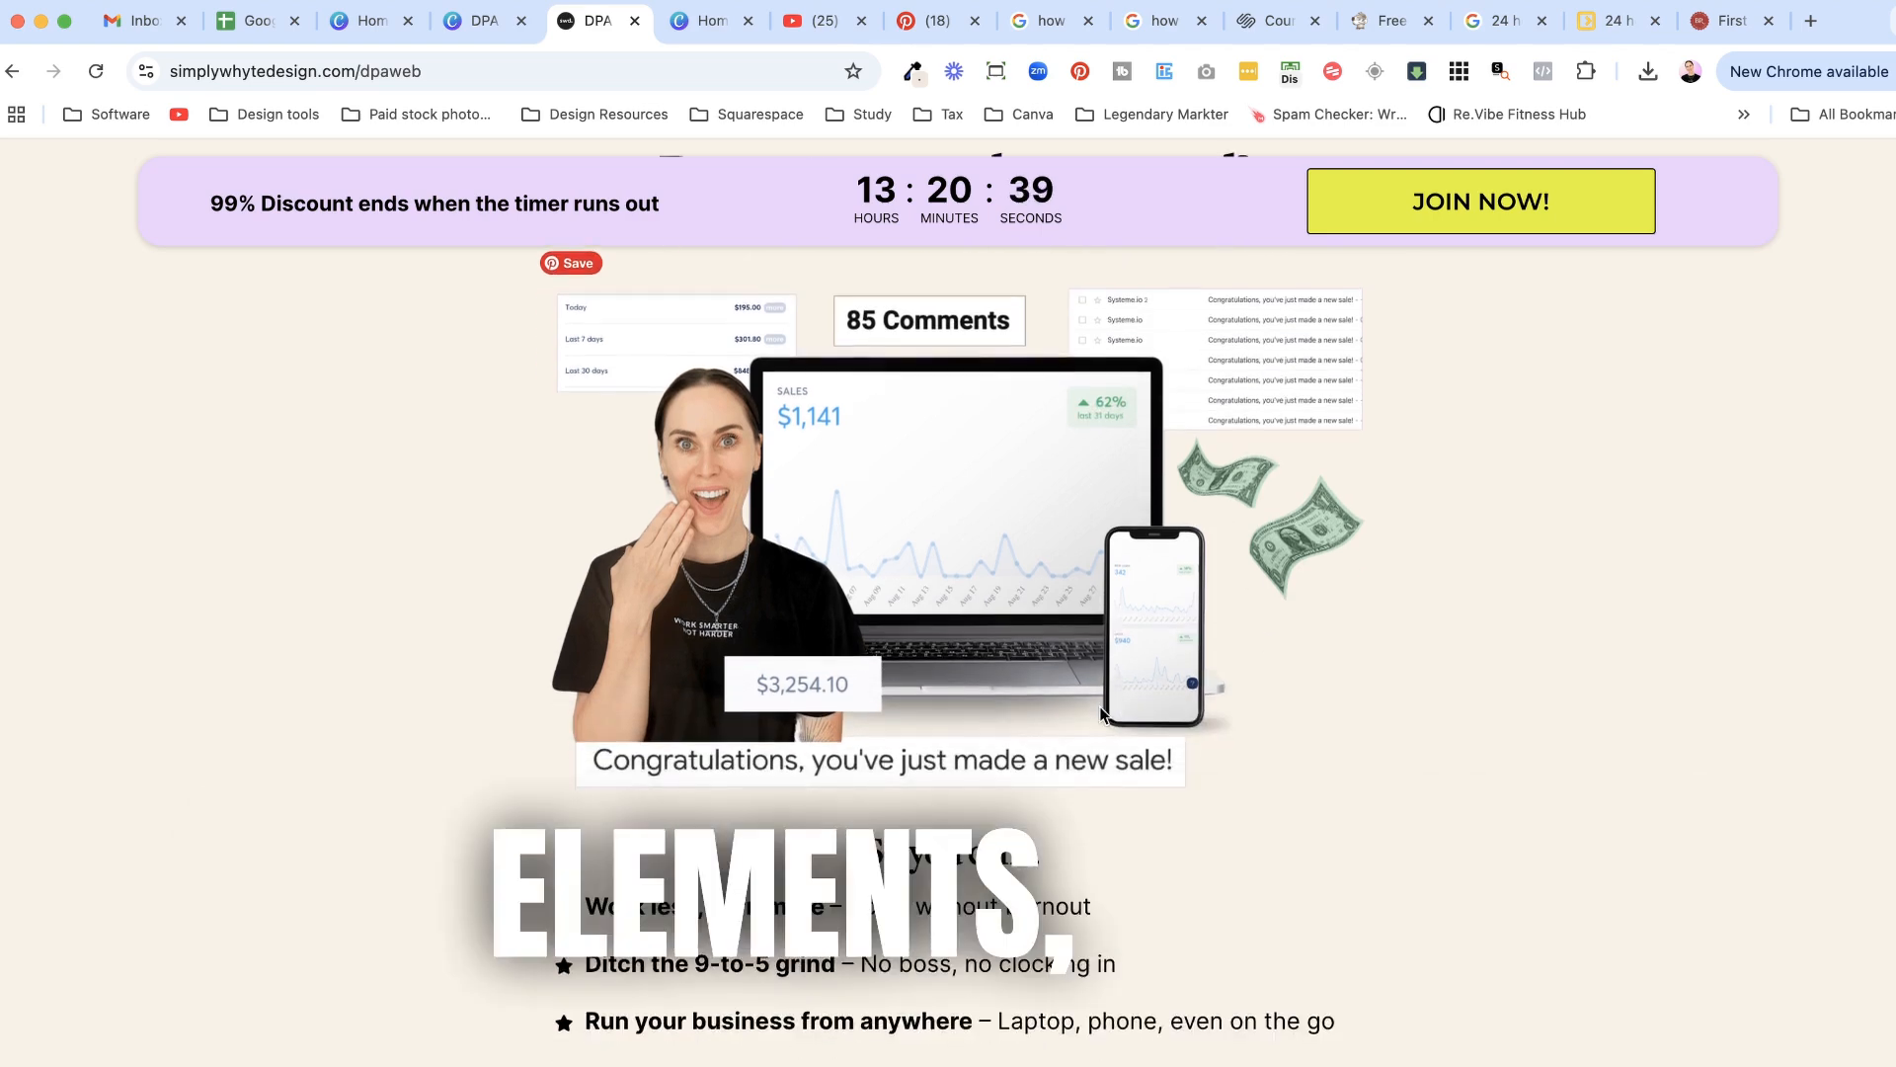
pyautogui.scroll(-5, 1101, 712)
pyautogui.scroll(-4, 1099, 713)
pyautogui.scroll(-3, 1099, 713)
pyautogui.scroll(-3, 1101, 713)
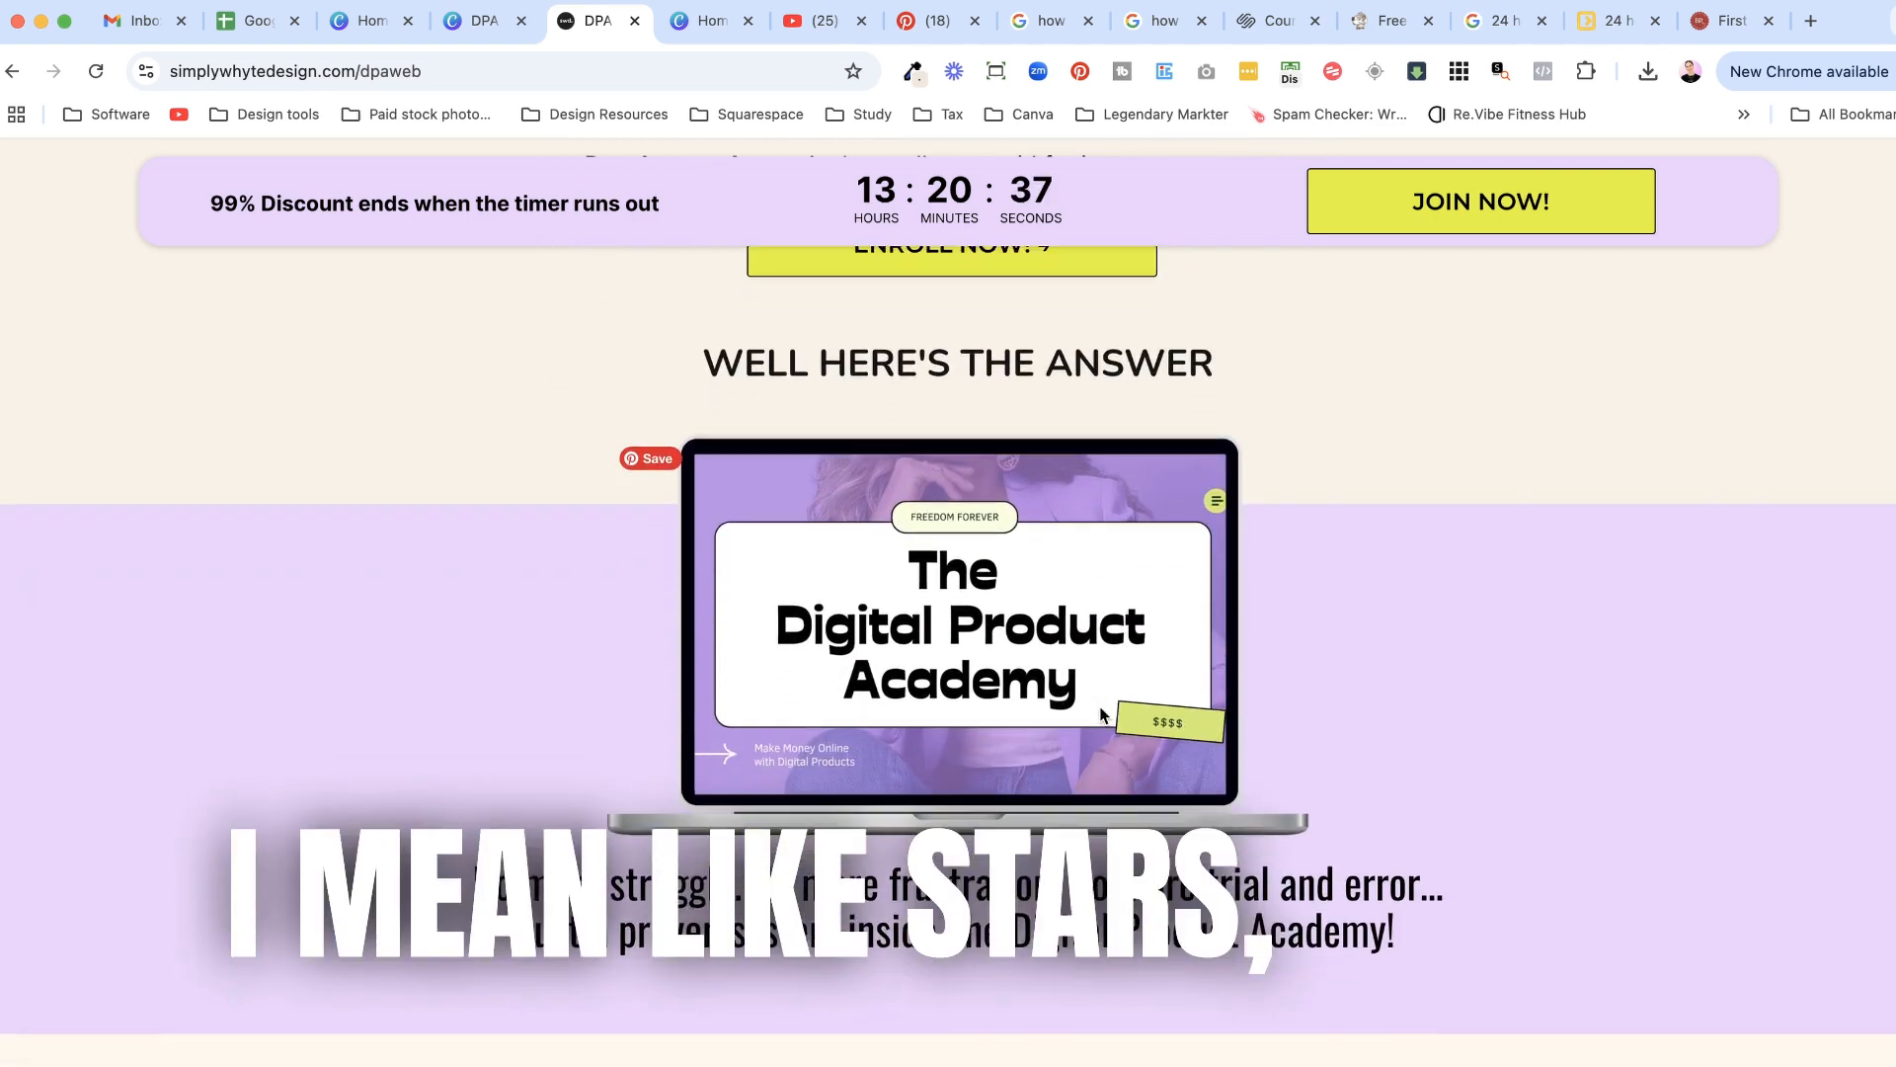
pyautogui.scroll(-4, 1099, 713)
pyautogui.scroll(-2, 1100, 713)
pyautogui.scroll(-4, 1096, 595)
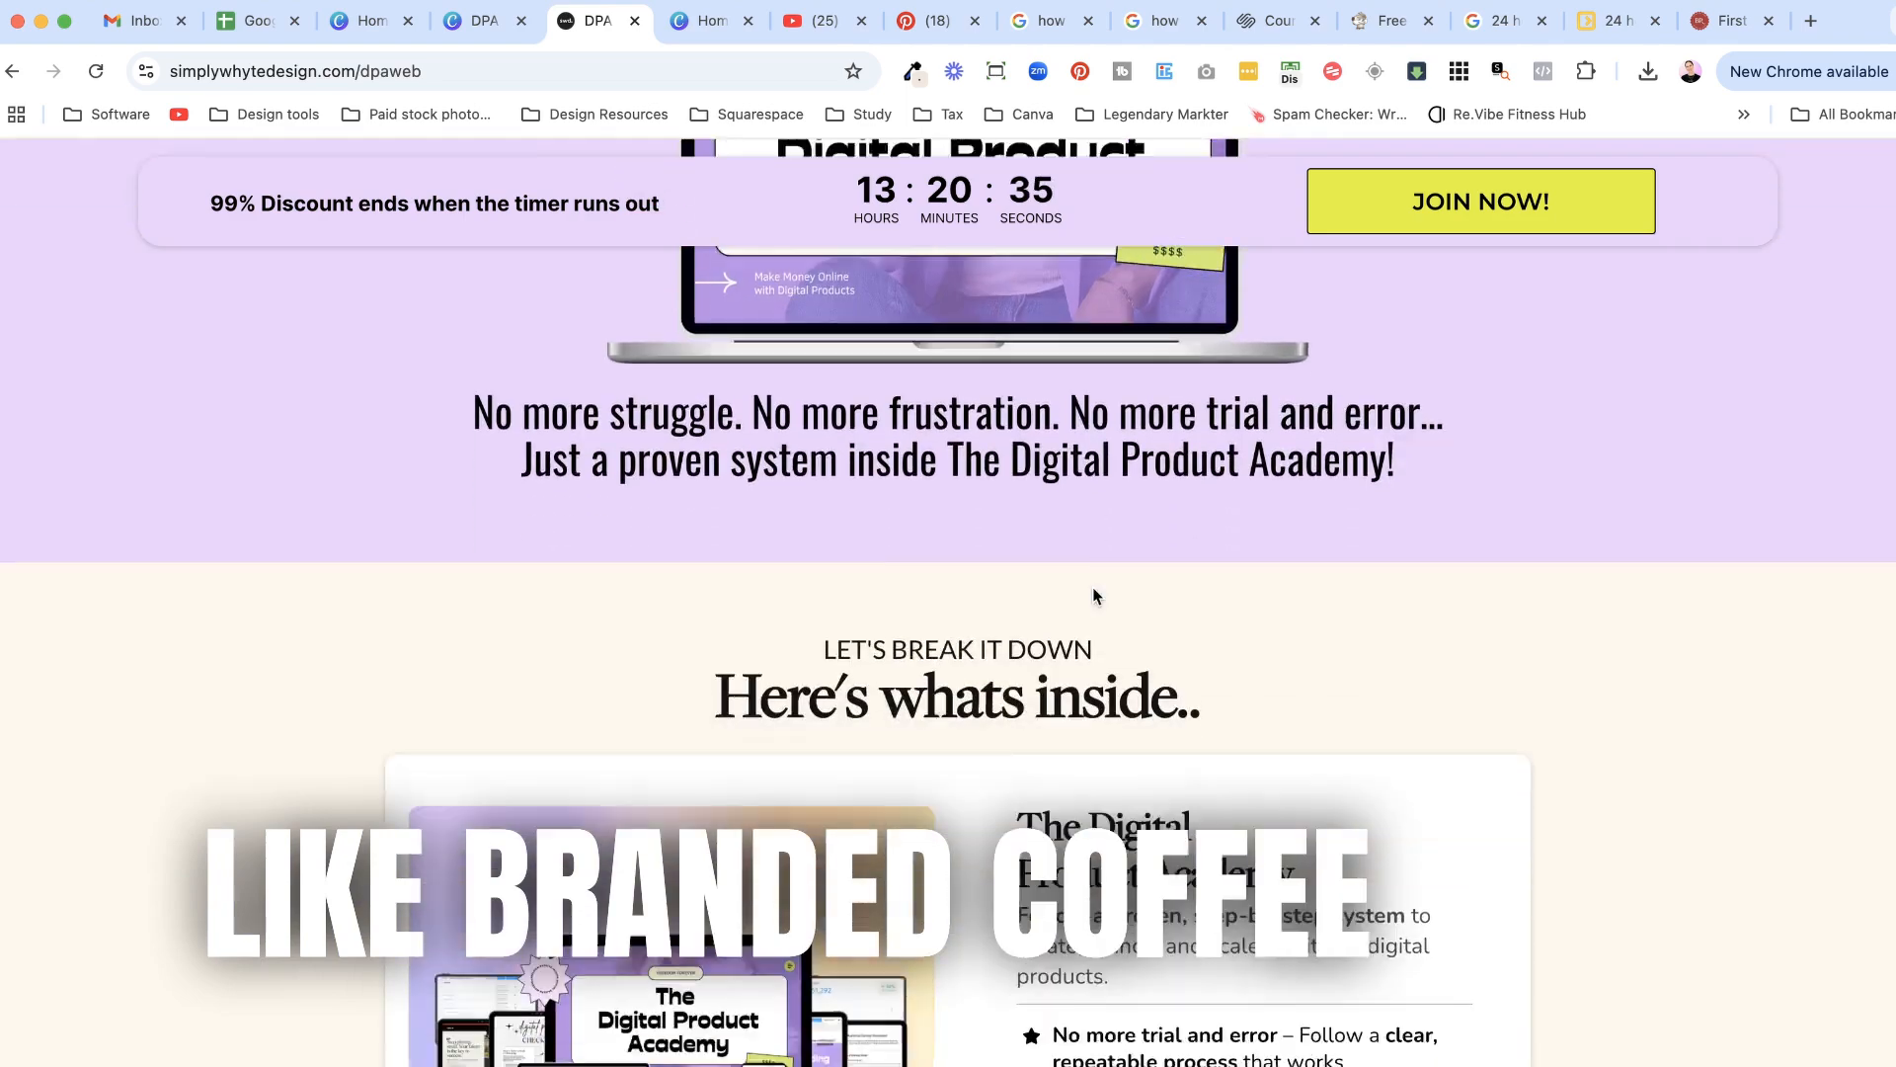
pyautogui.scroll(-5, 1095, 594)
pyautogui.scroll(-2, 775, 786)
pyautogui.scroll(-2, 774, 786)
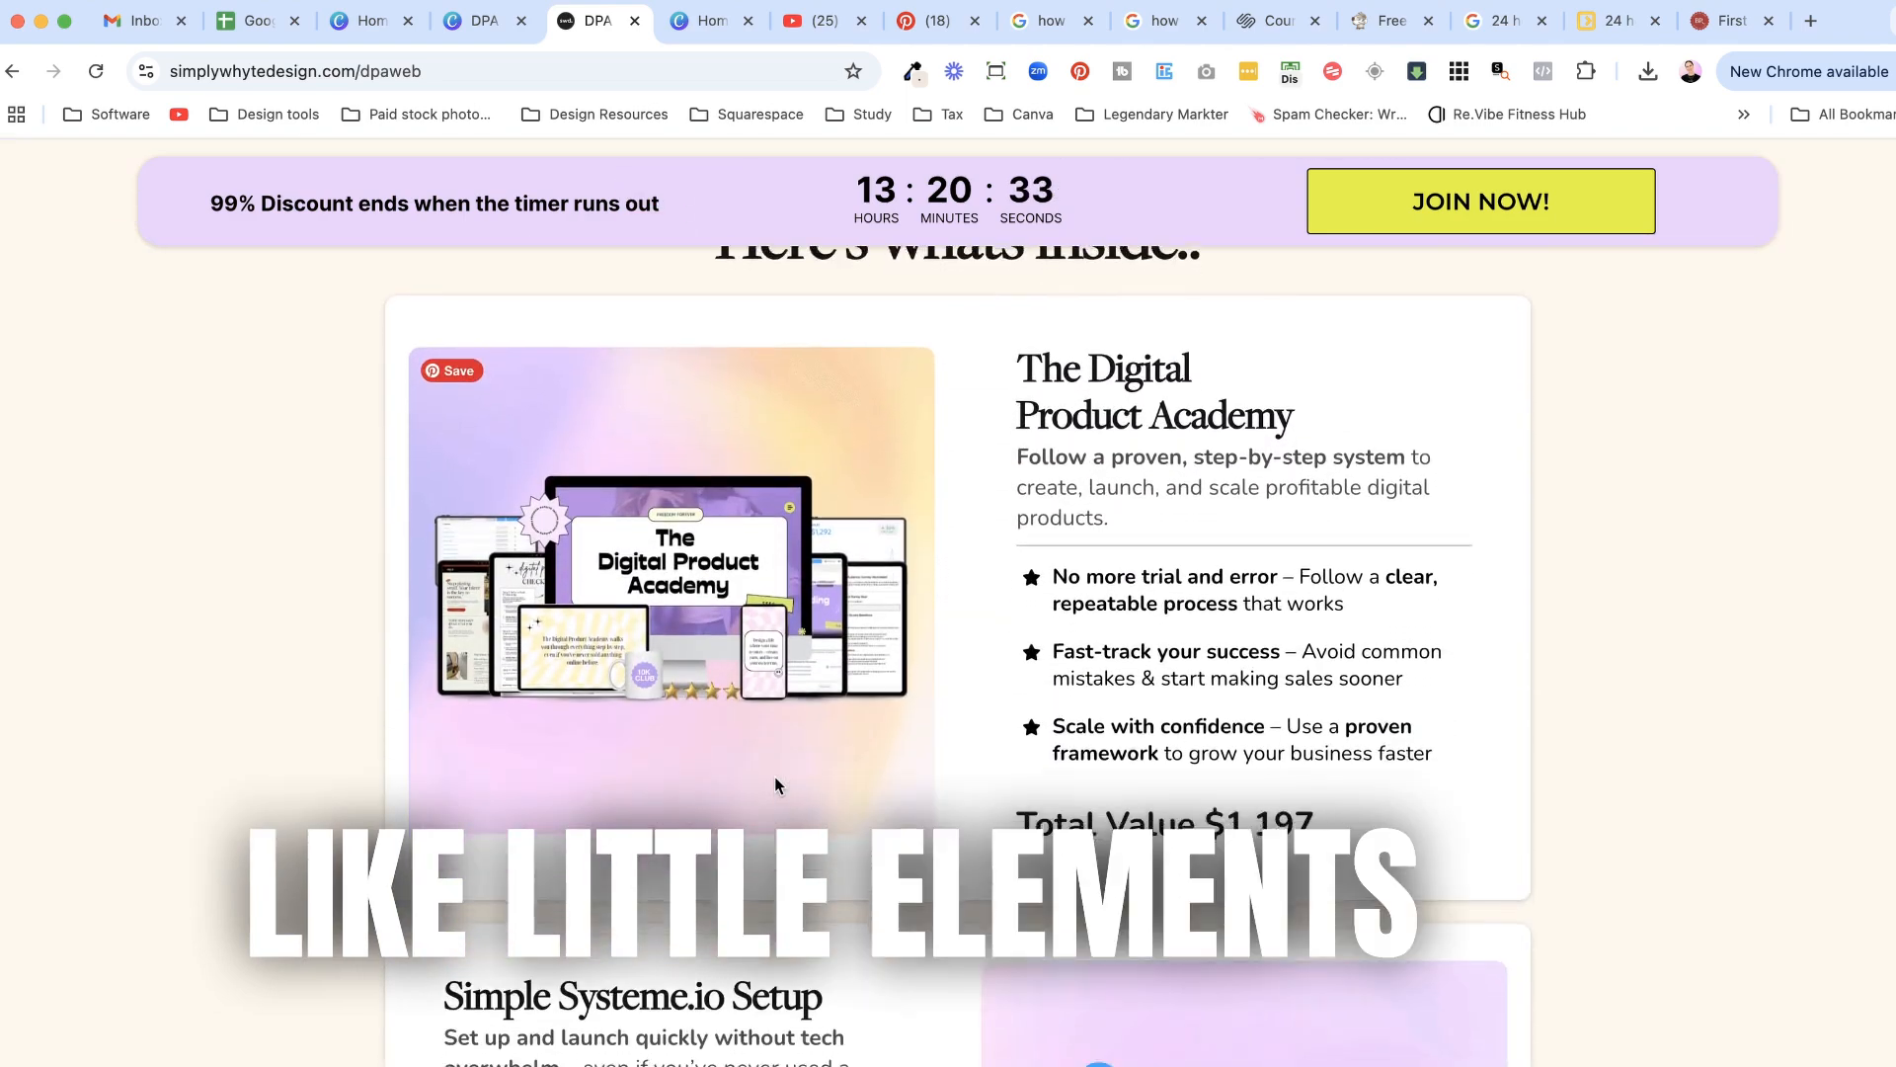
pyautogui.scroll(-2, 774, 786)
pyautogui.scroll(-5, 774, 786)
pyautogui.scroll(2, 906, 622)
pyautogui.scroll(3, 905, 622)
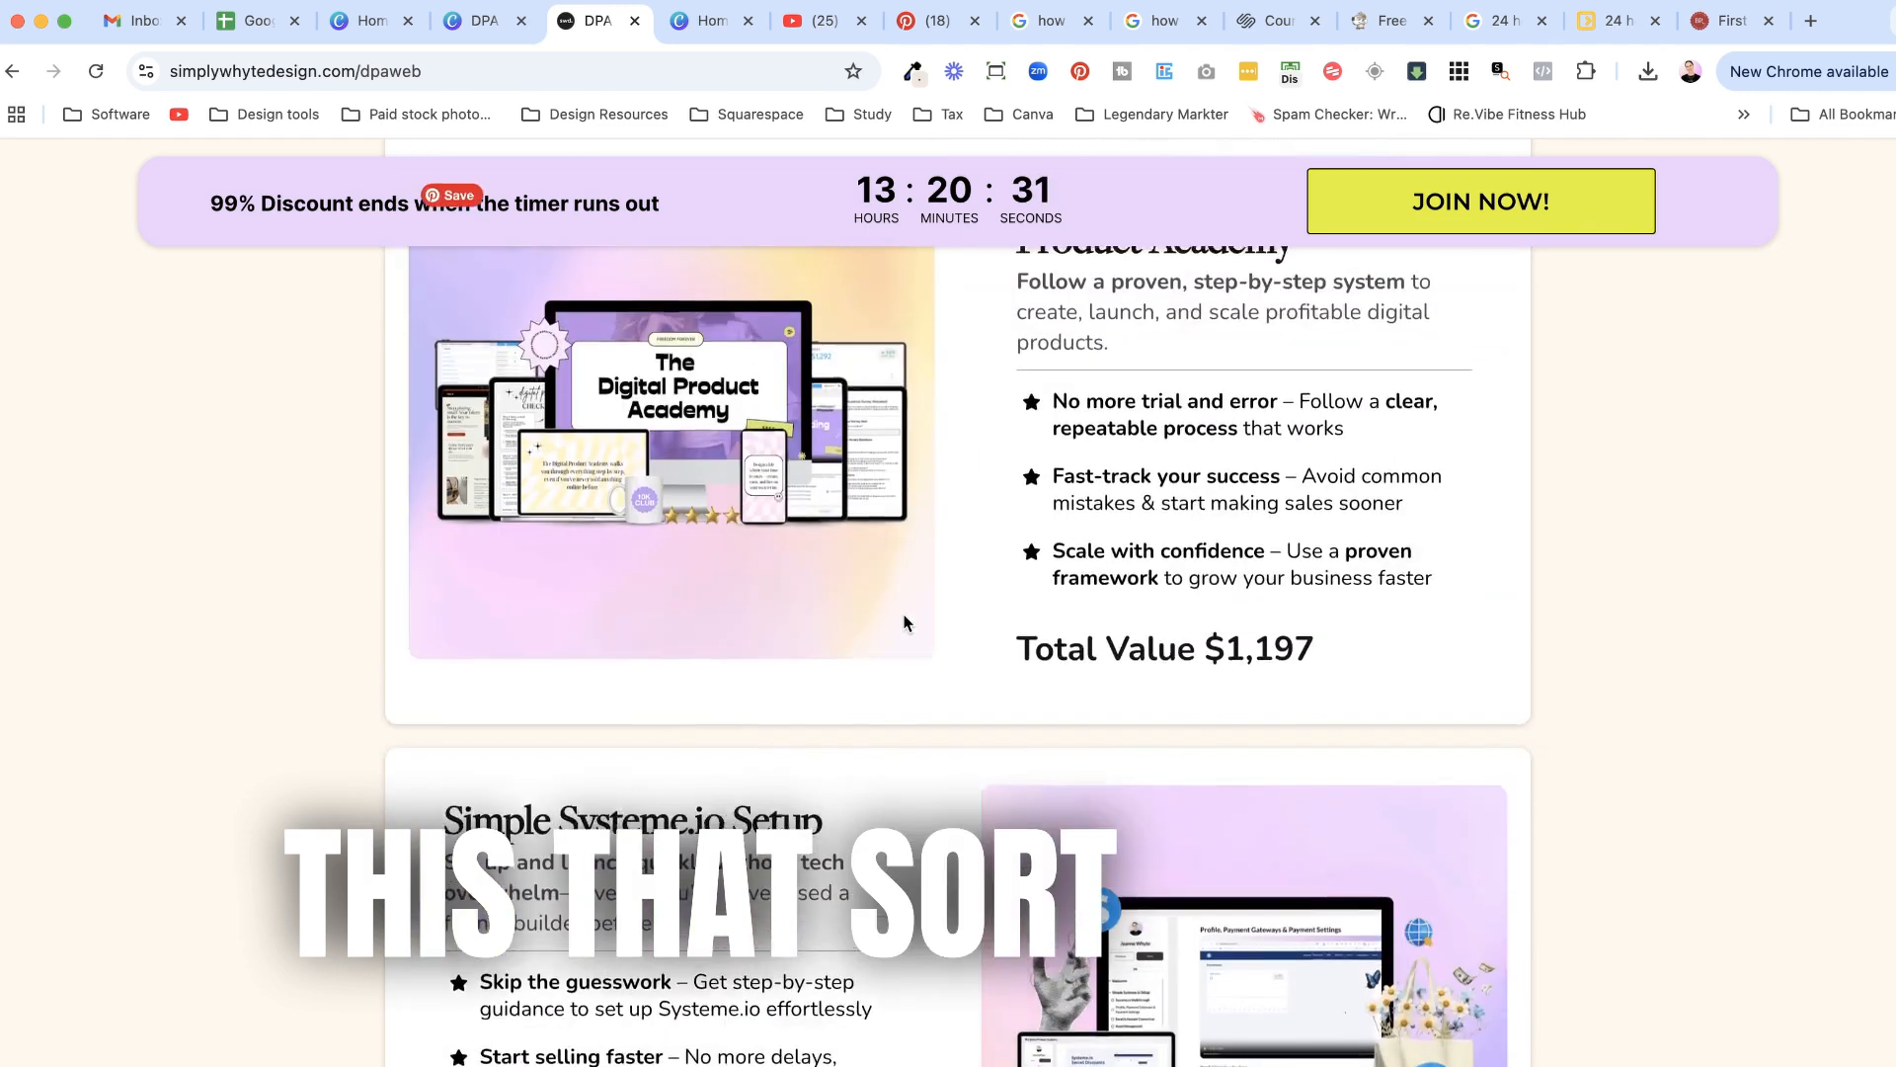
pyautogui.scroll(1, 906, 623)
pyautogui.scroll(3, 862, 585)
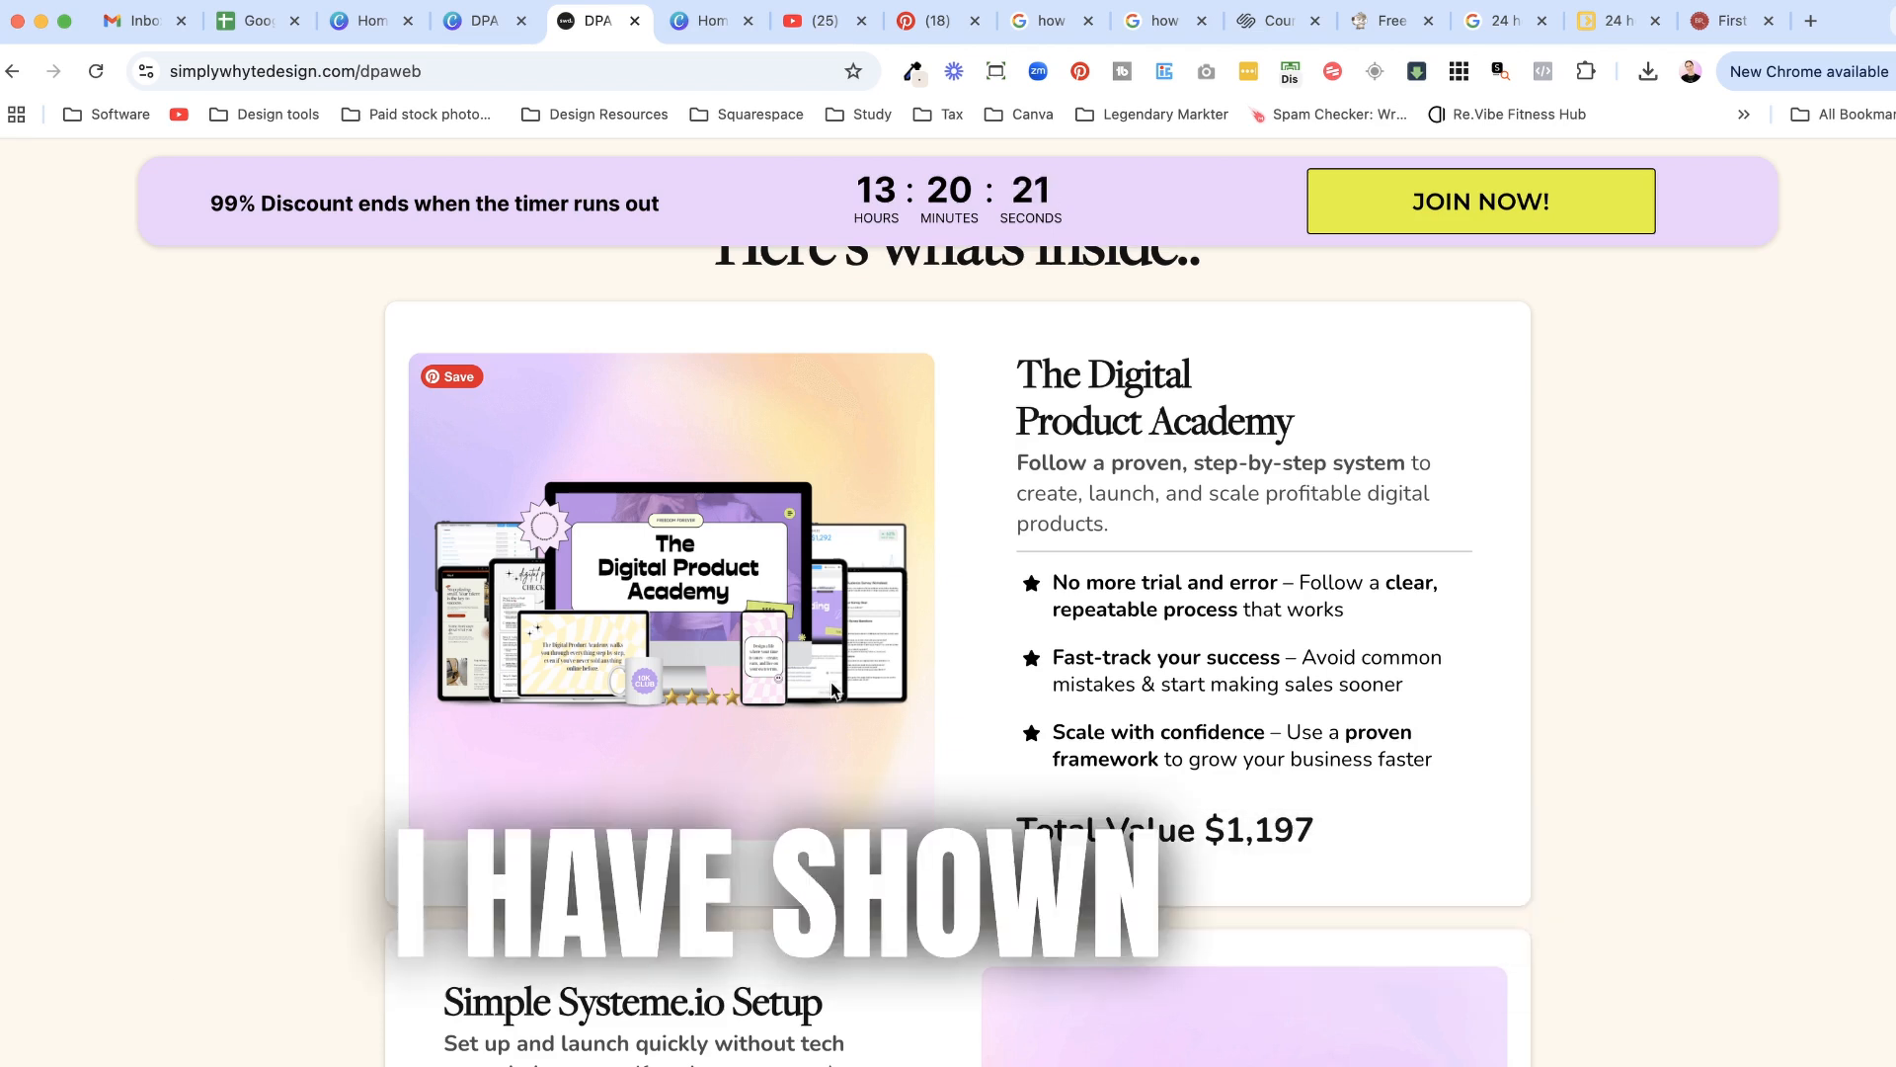
# - Switch to the DPA sales page mockups design and inspect the starburst badge at different zoom levels
pyautogui.click(482, 20)
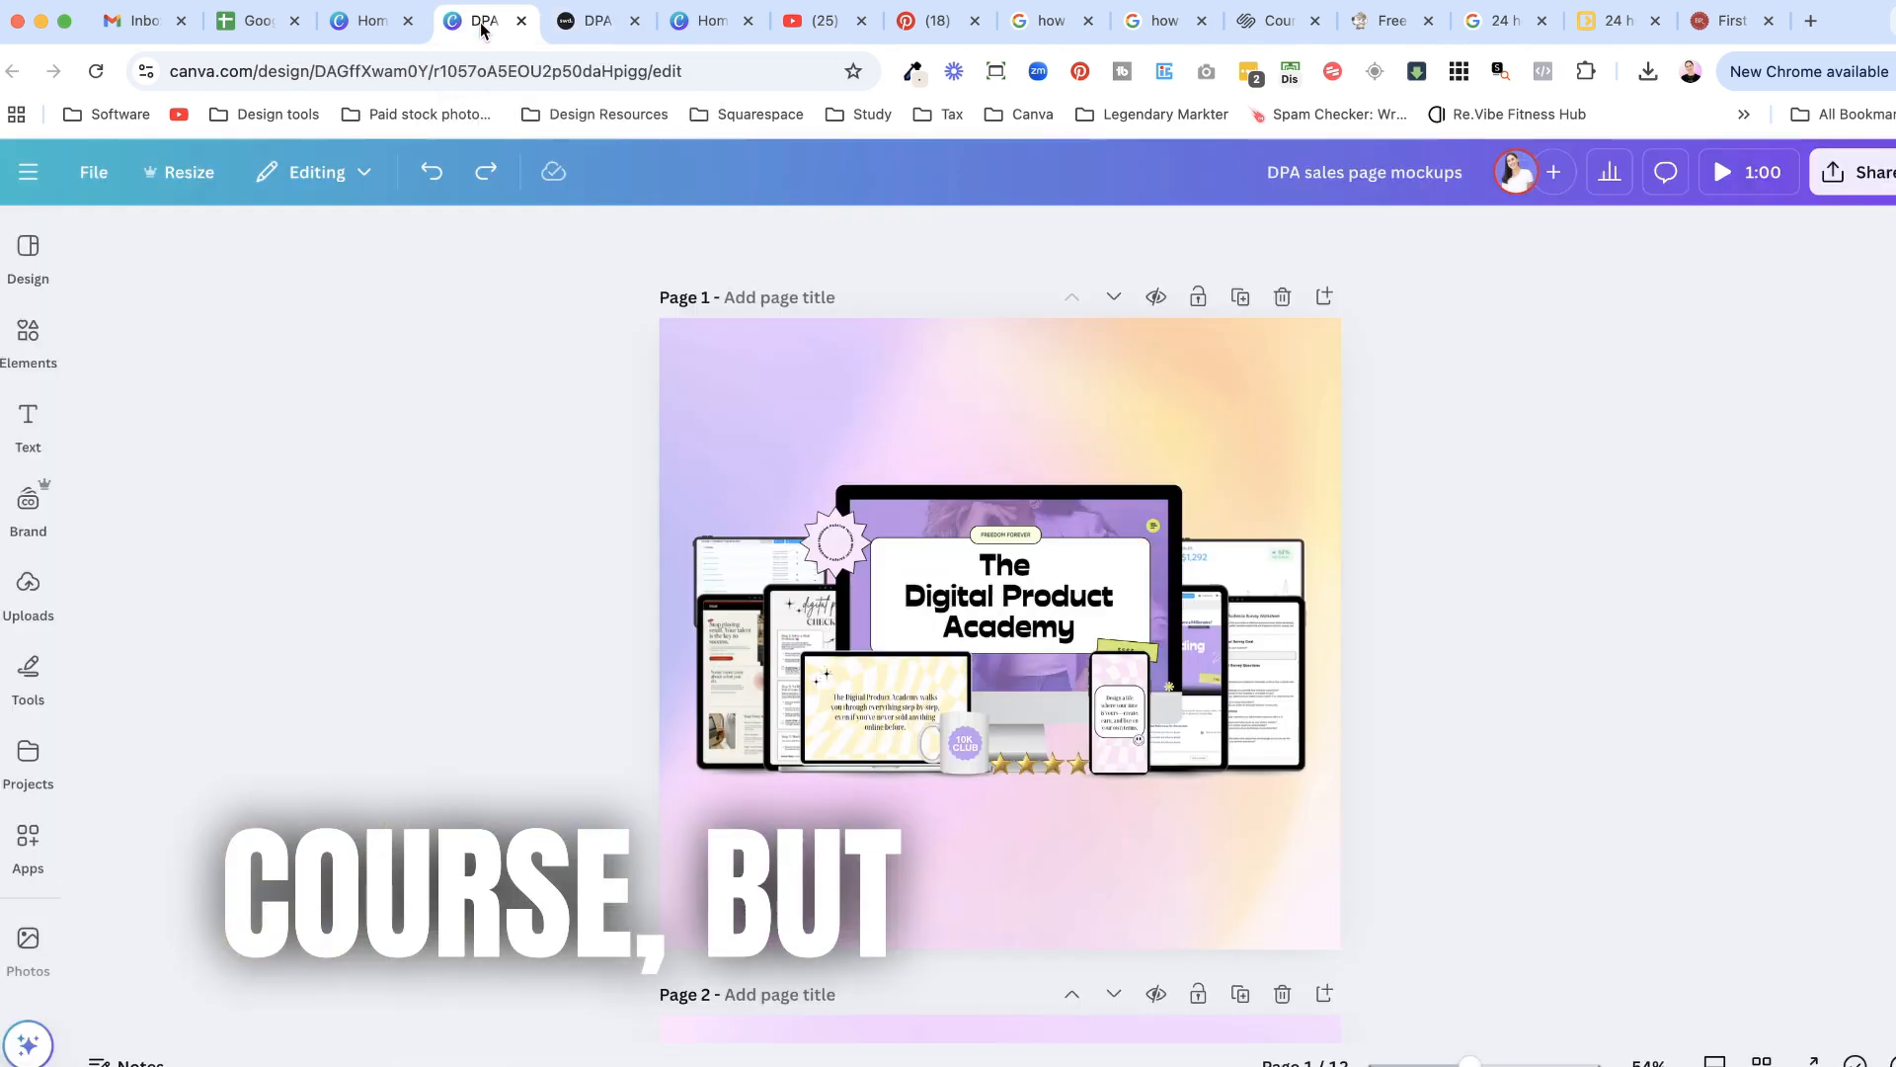
pyautogui.scroll(6, 1052, 643)
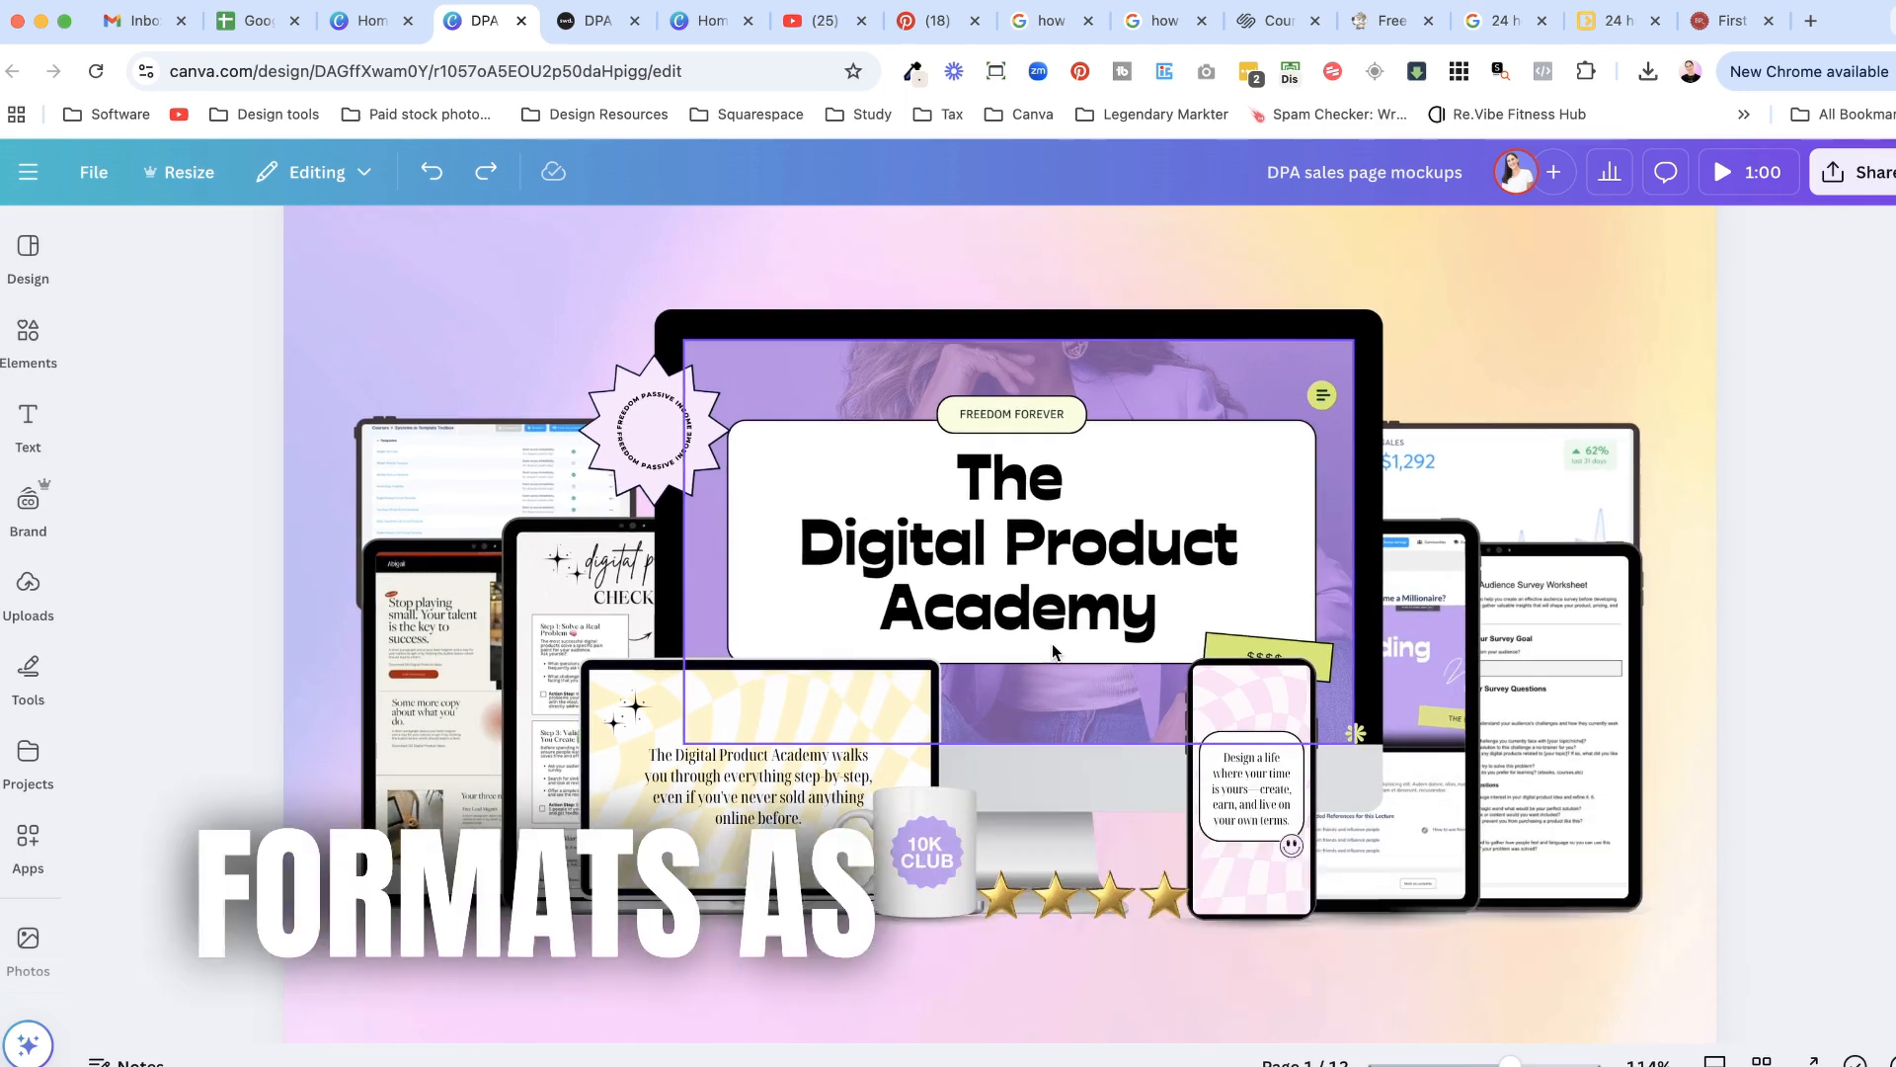
pyautogui.scroll(-4, 1052, 643)
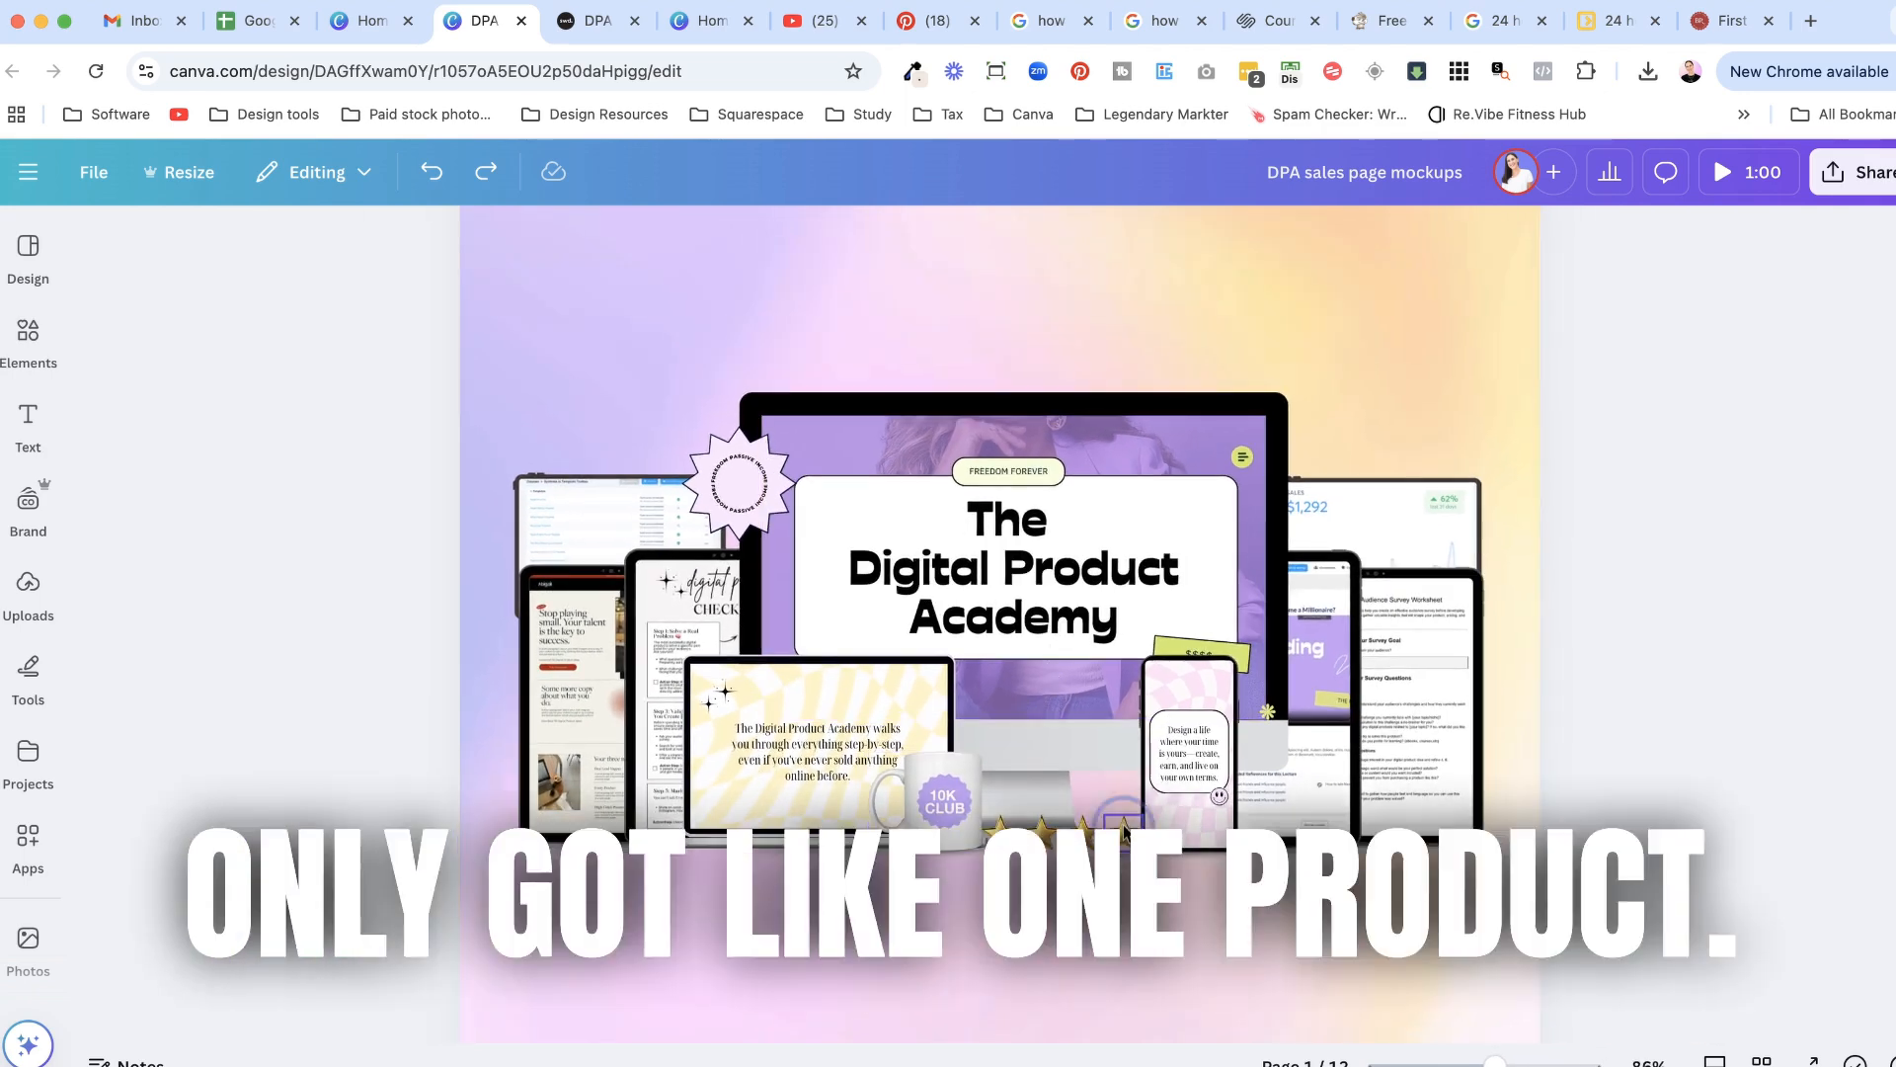
pyautogui.click(1072, 838)
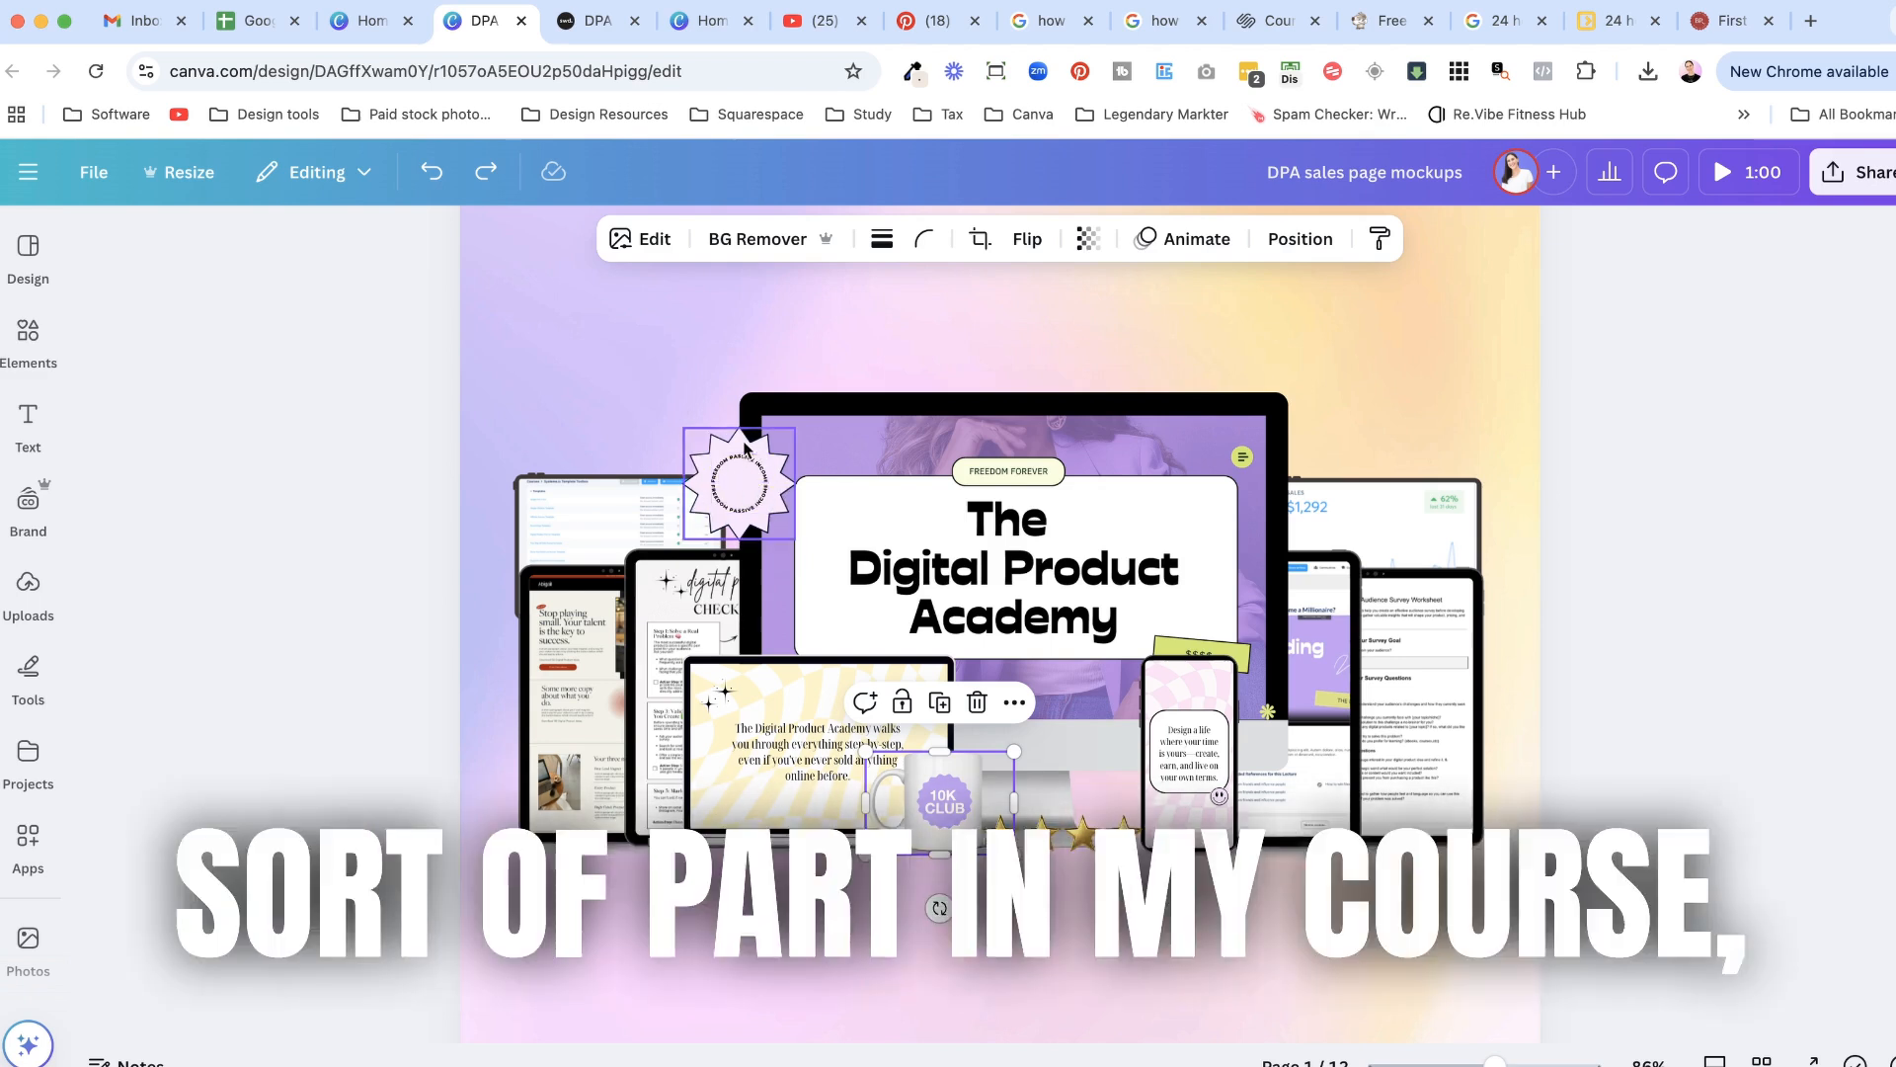
pyautogui.hotkey('ctrl', '-')
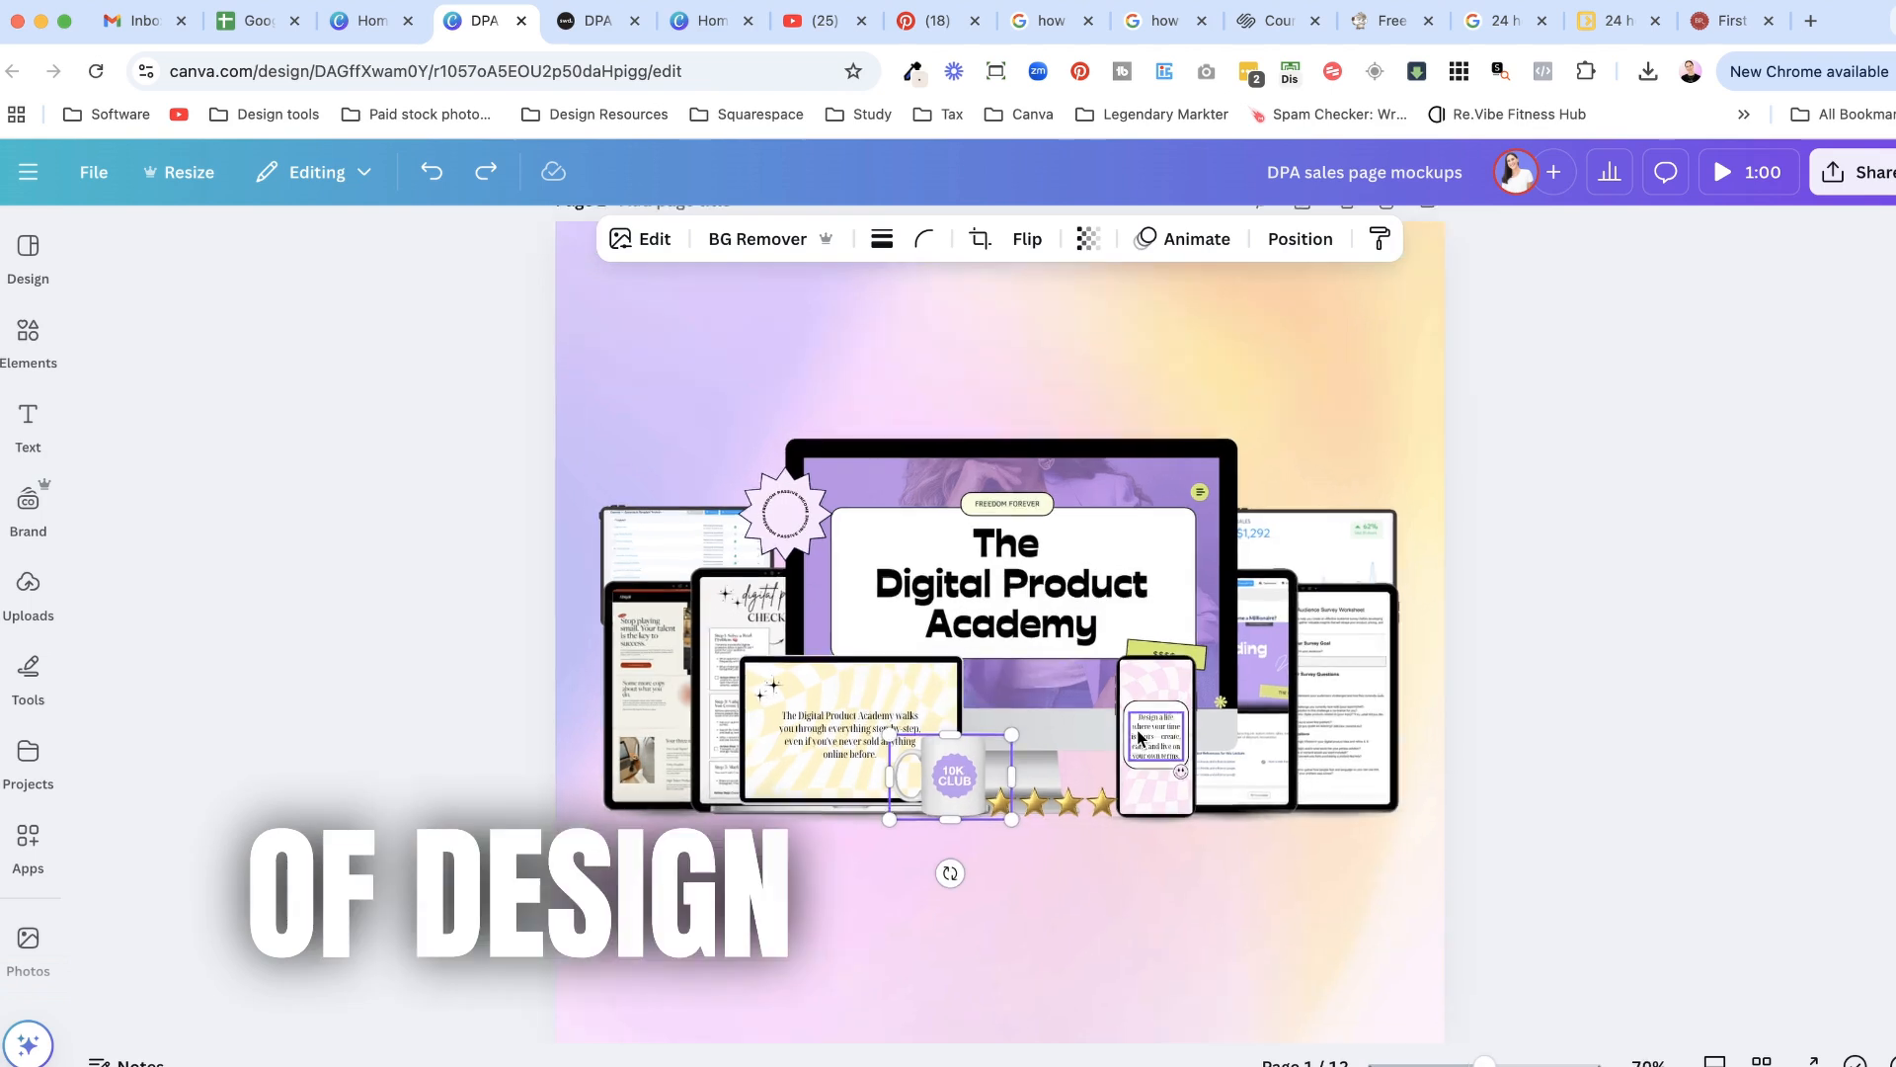
pyautogui.hotkey('ctrl', '+')
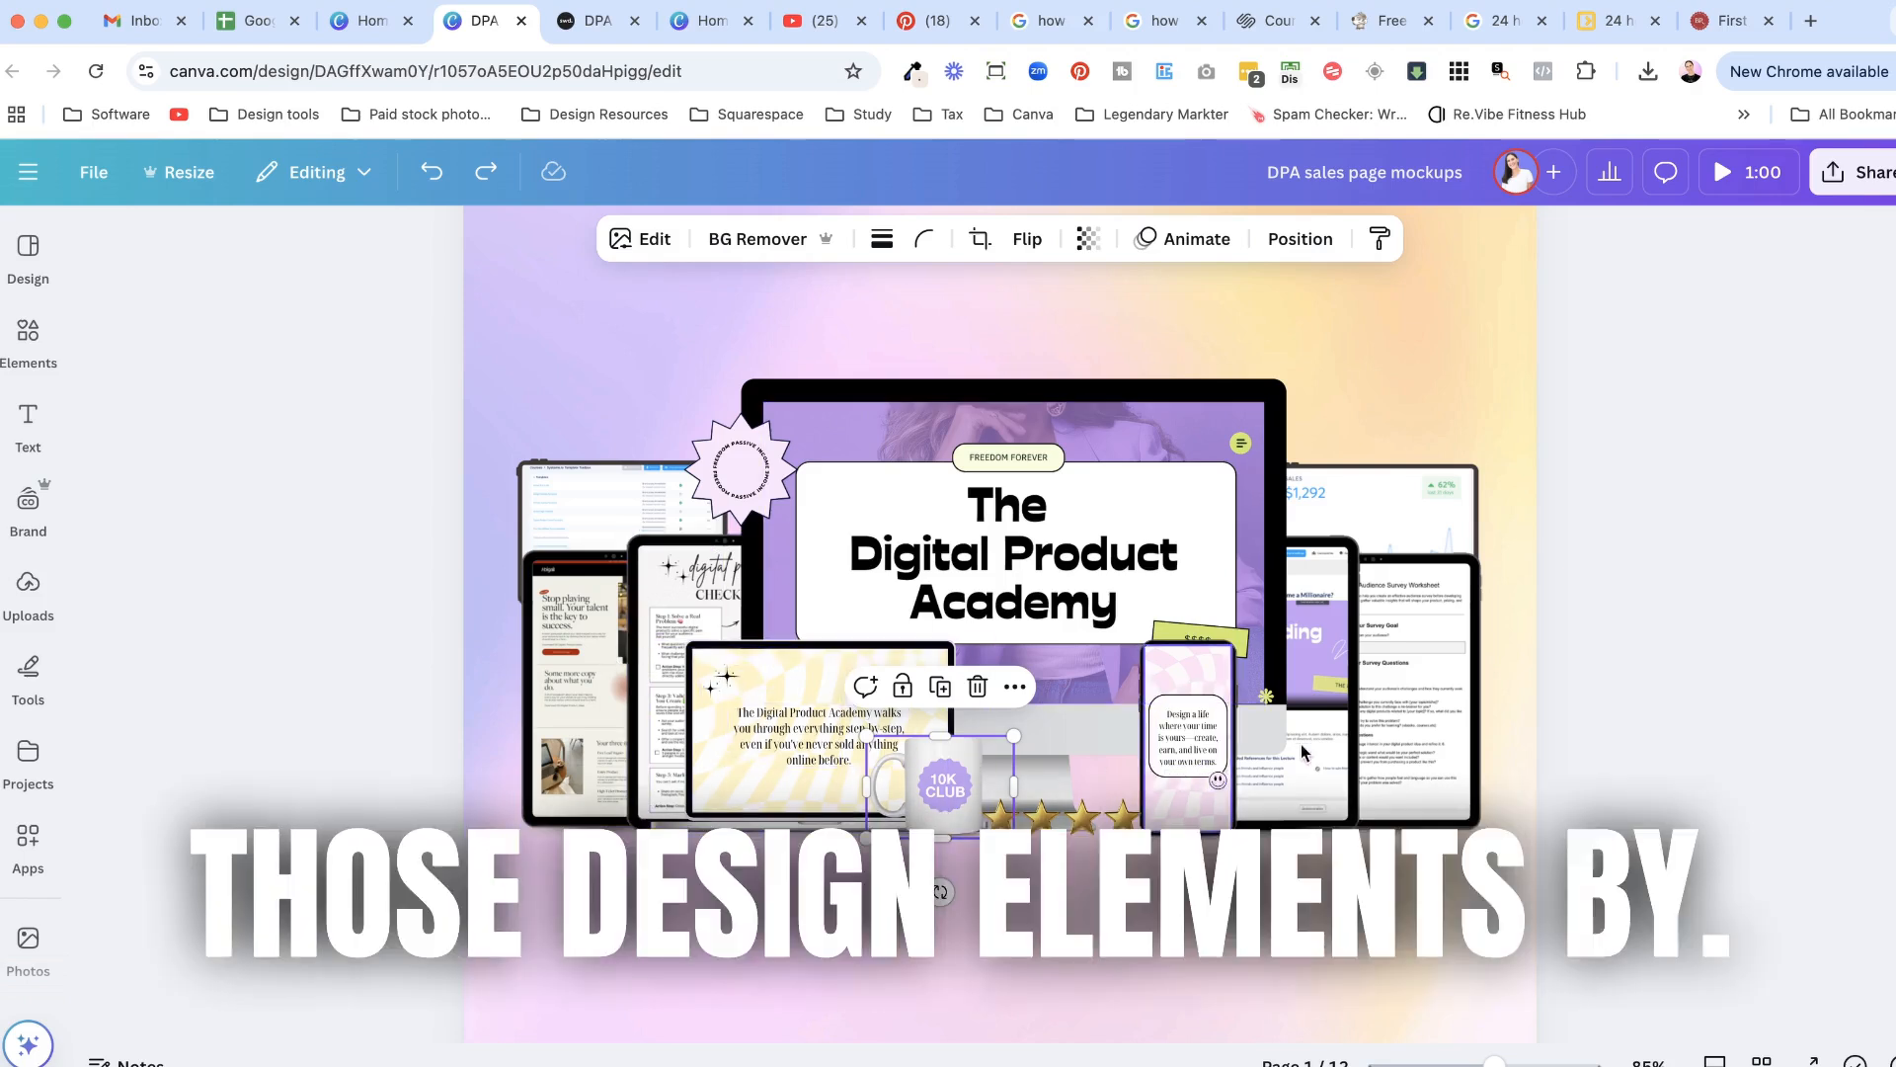
pyautogui.scroll(-5, 1305, 752)
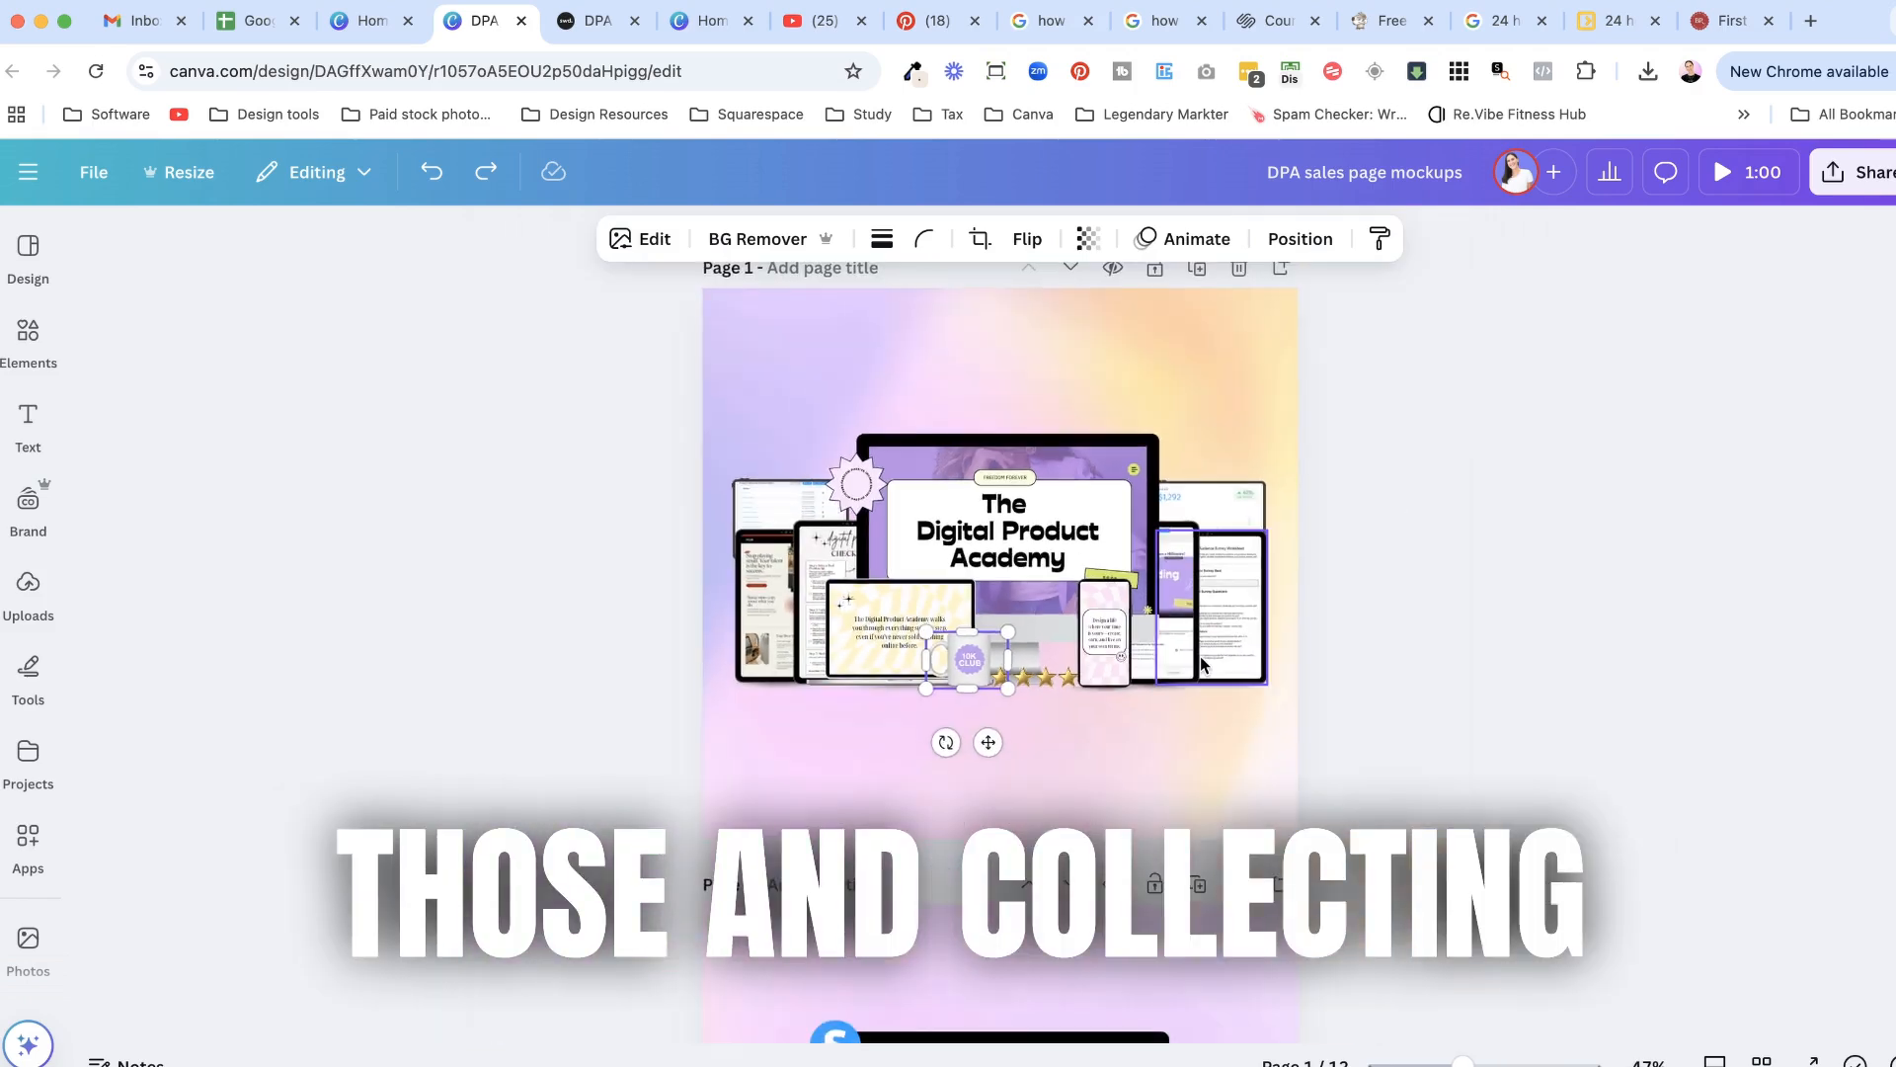
pyautogui.scroll(-3, 1203, 664)
pyautogui.scroll(-5, 1170, 698)
pyautogui.scroll(-3, 1130, 720)
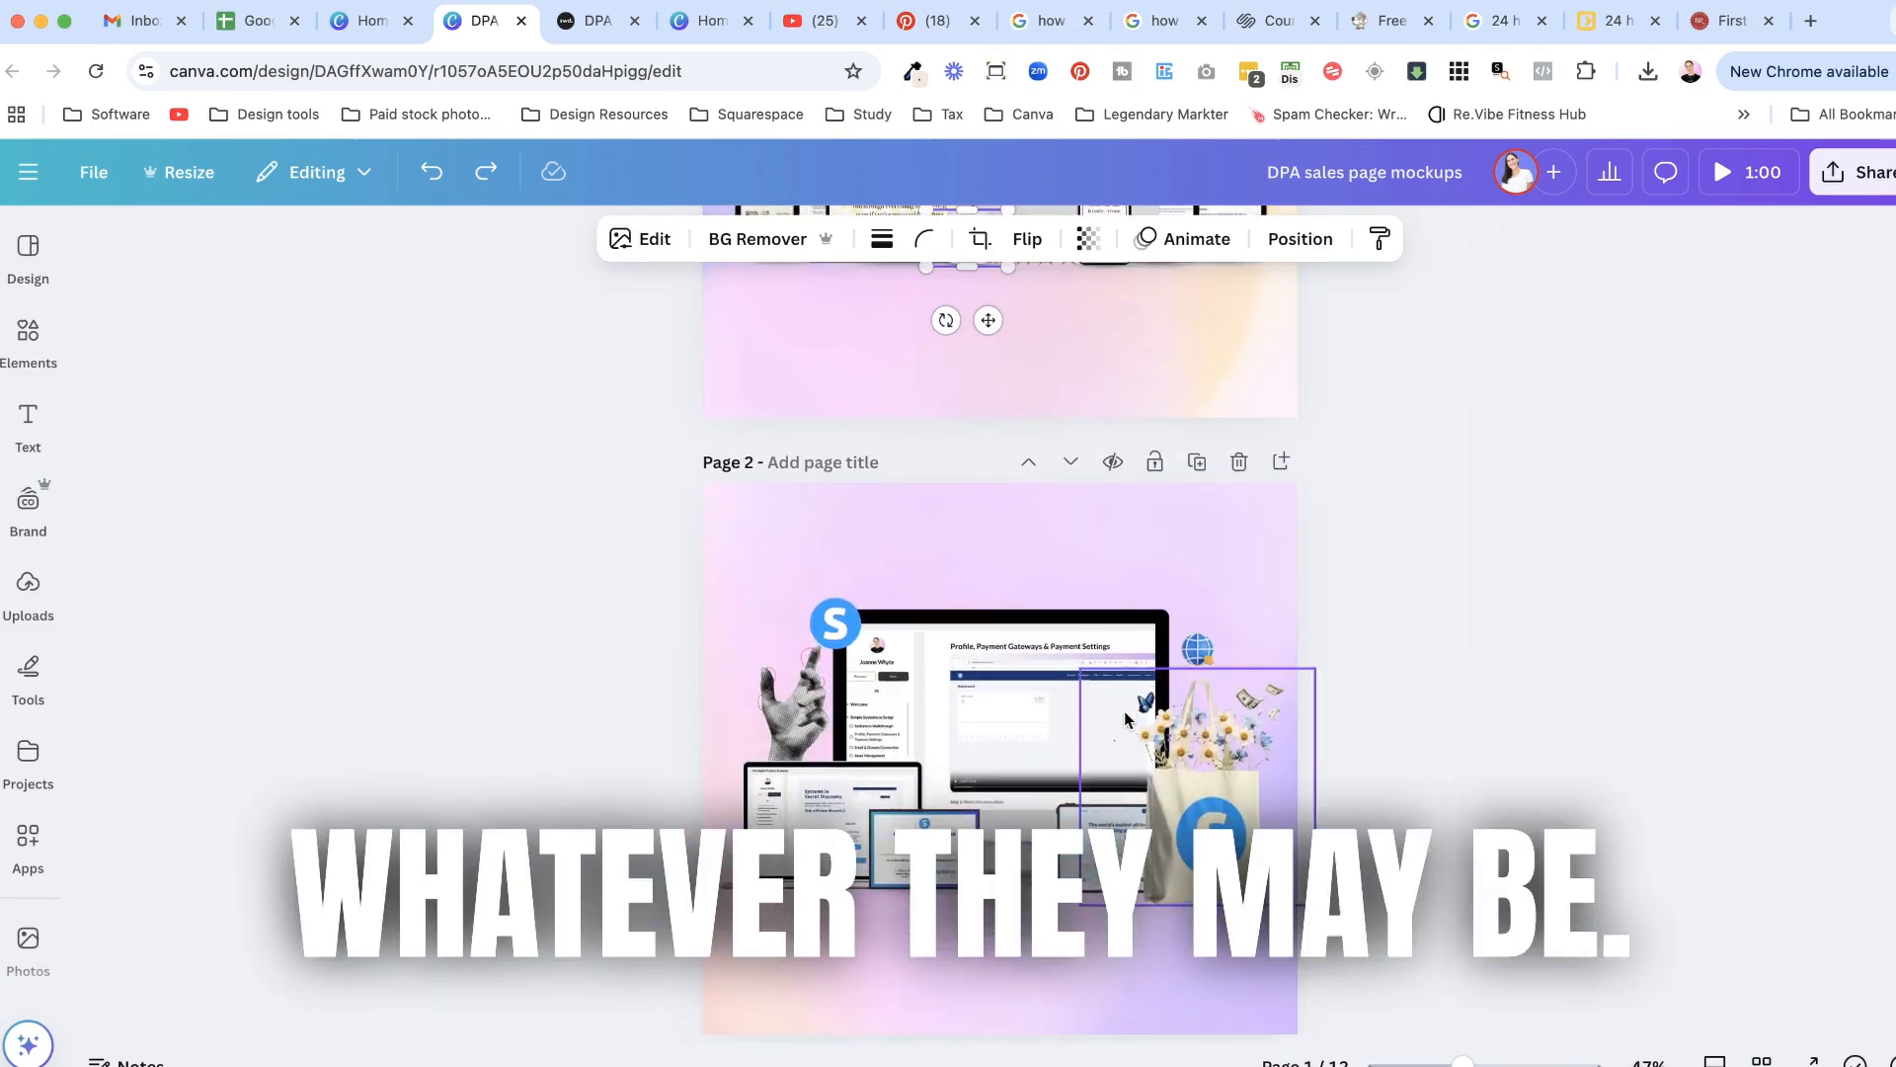
pyautogui.scroll(3, 1127, 720)
pyautogui.scroll(3, 1126, 721)
pyautogui.scroll(3, 1126, 720)
pyautogui.scroll(3, 1126, 720)
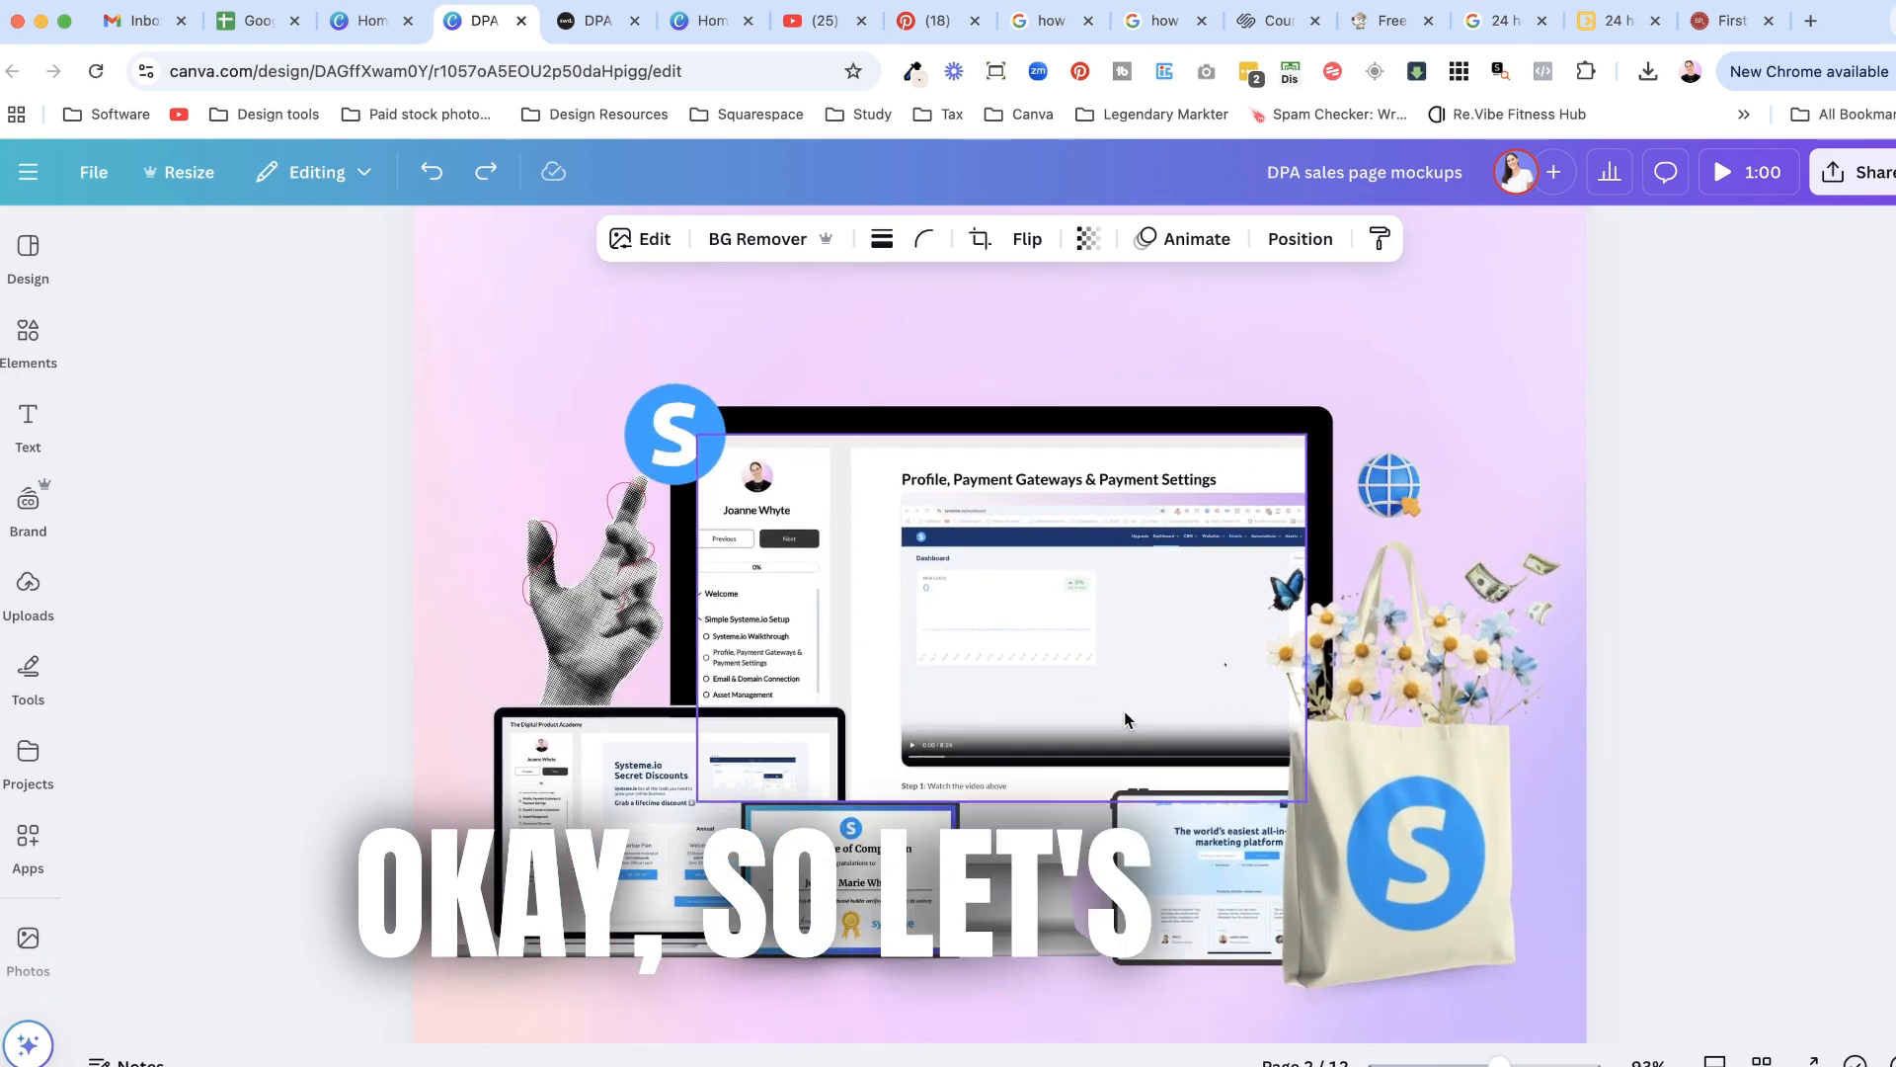
pyautogui.scroll(-1, 1127, 721)
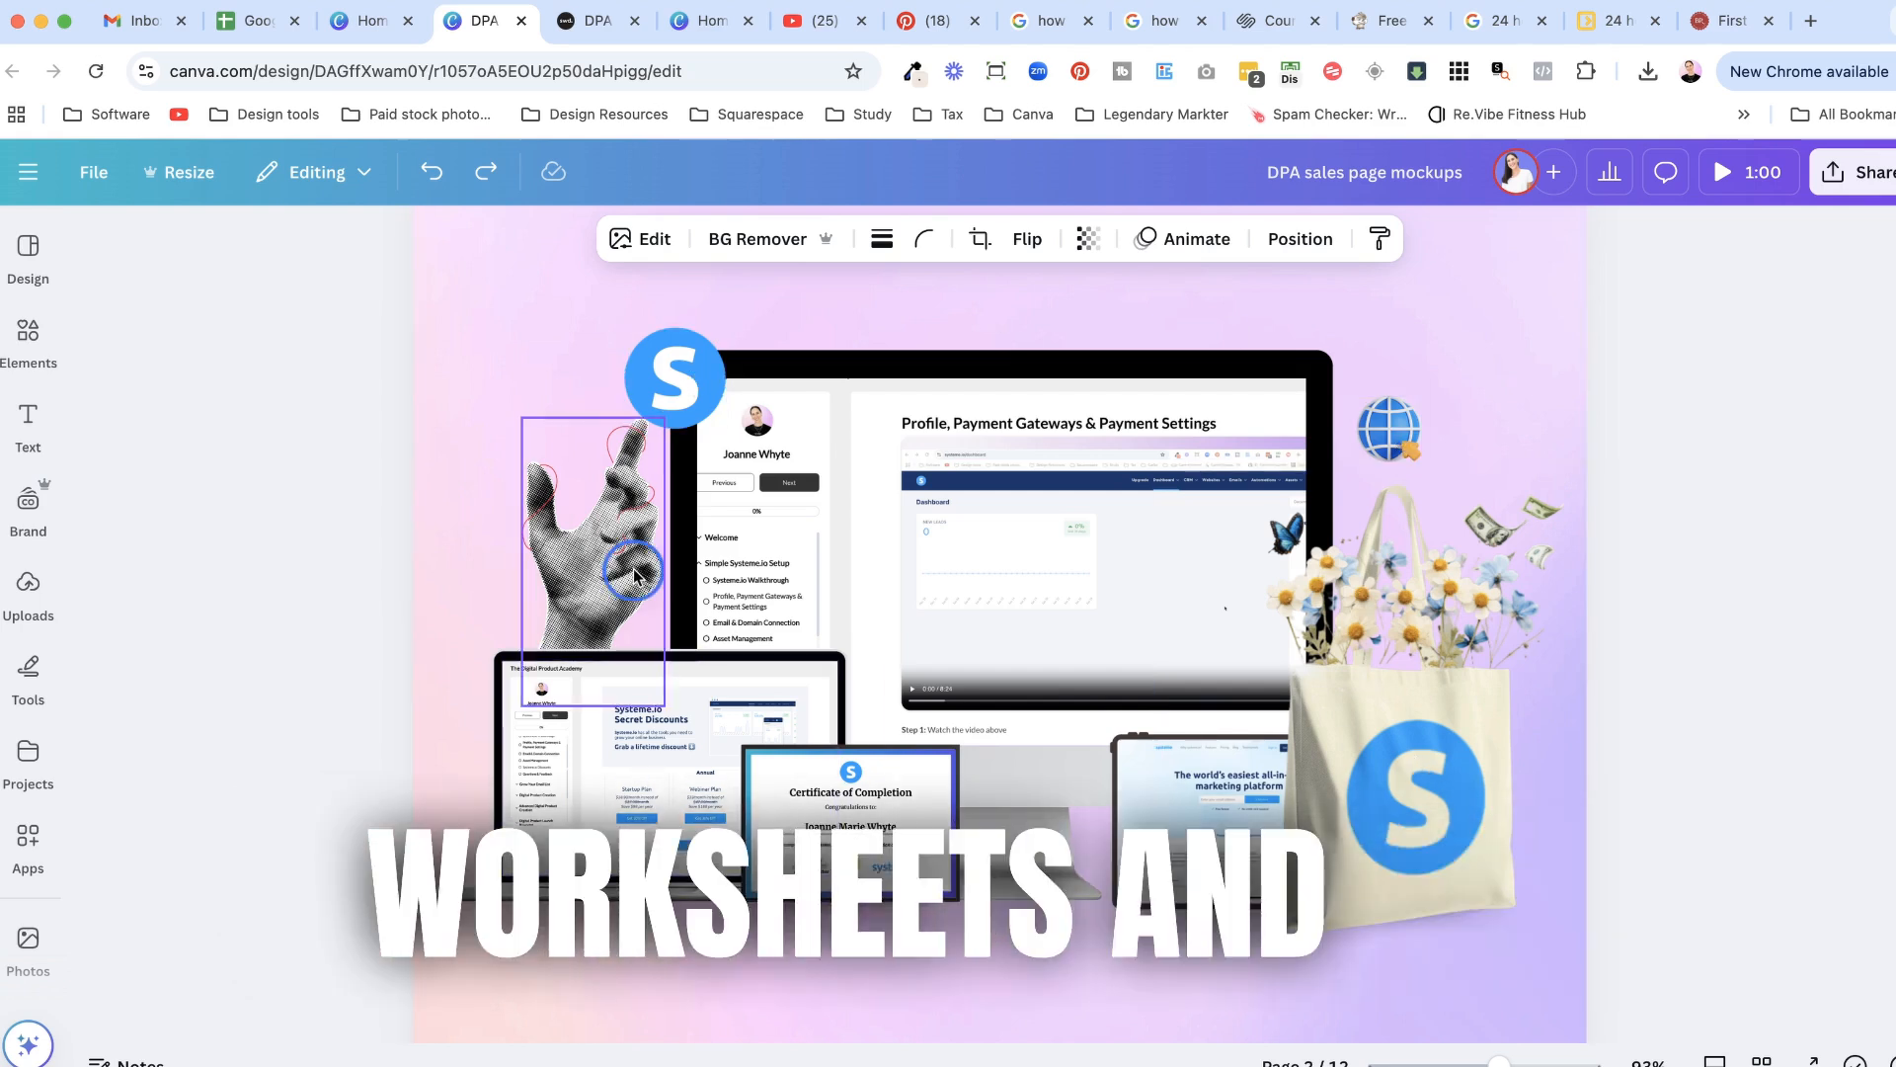
pyautogui.click(685, 398)
pyautogui.keyDown('shift'); pyautogui.click(1393, 433); pyautogui.keyUp('shift')
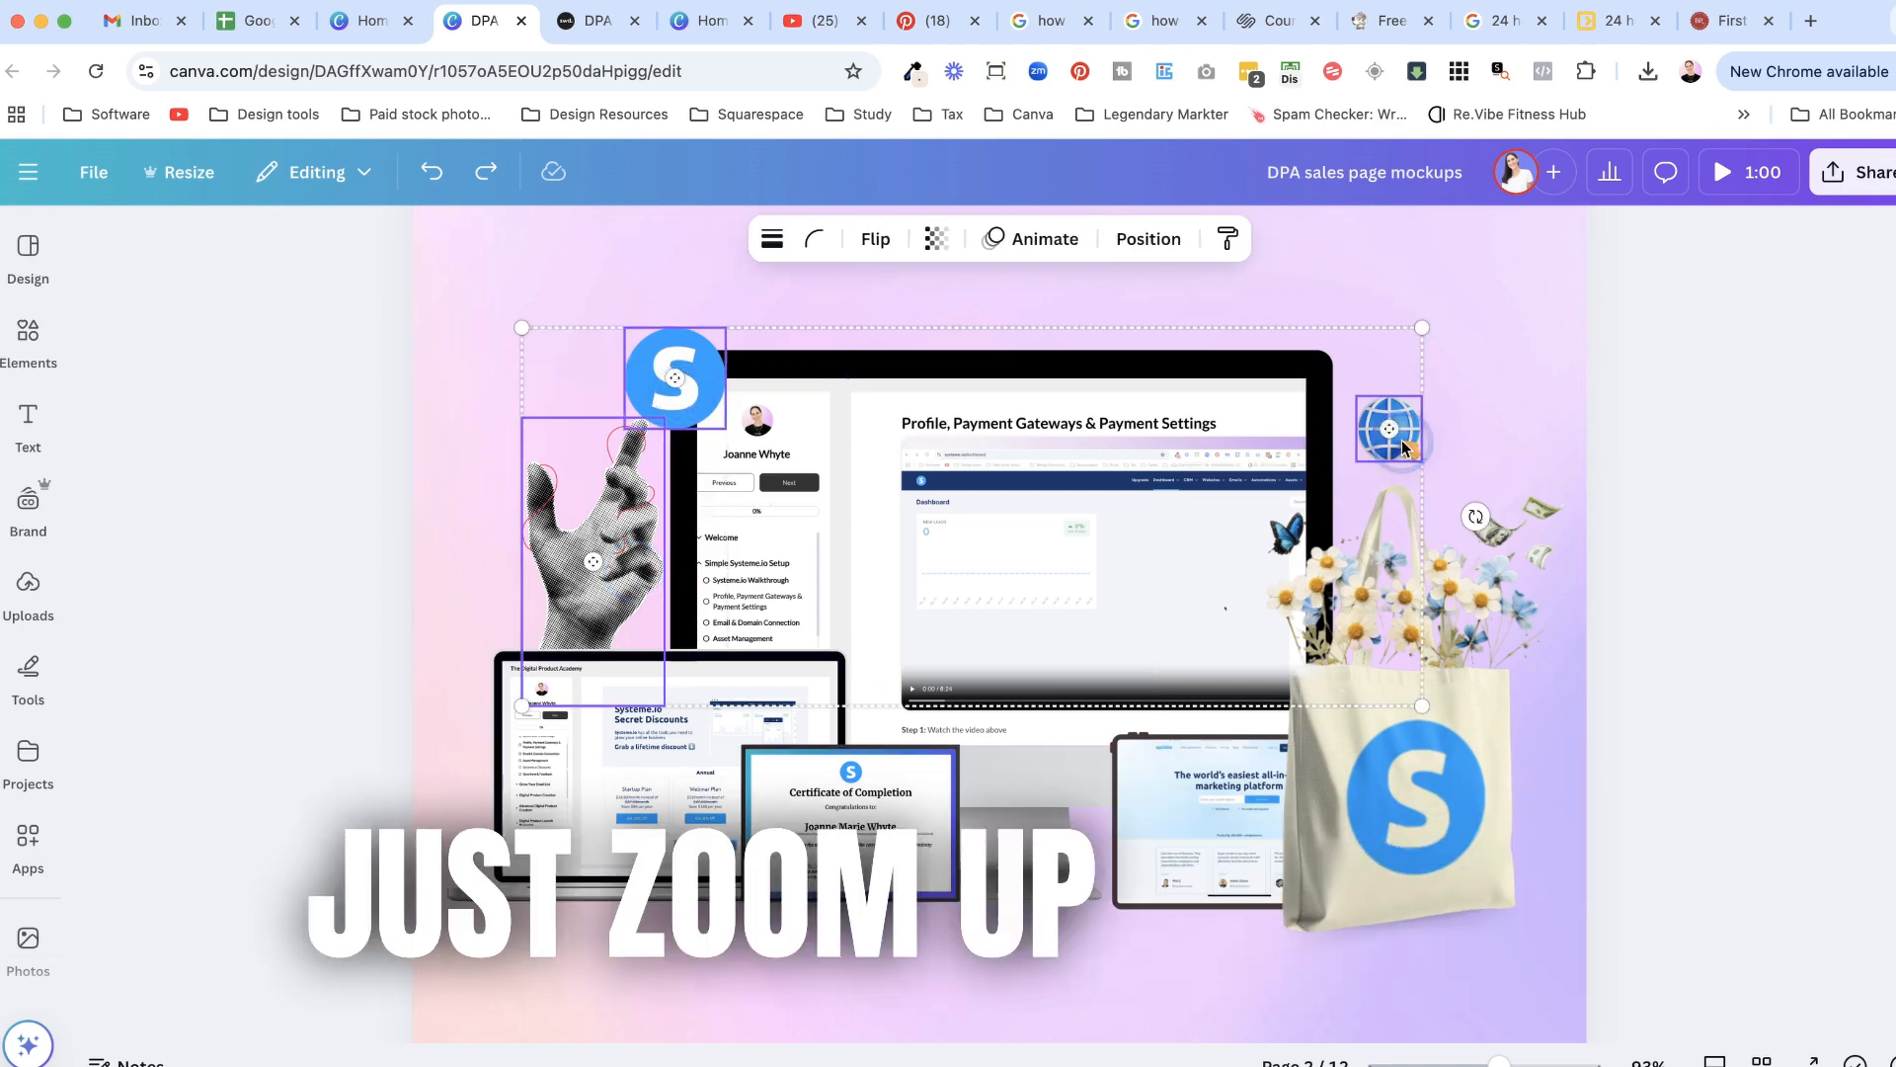
pyautogui.keyDown('shift'); pyautogui.click(1423, 625); pyautogui.keyUp('shift')
pyautogui.press('Delete')
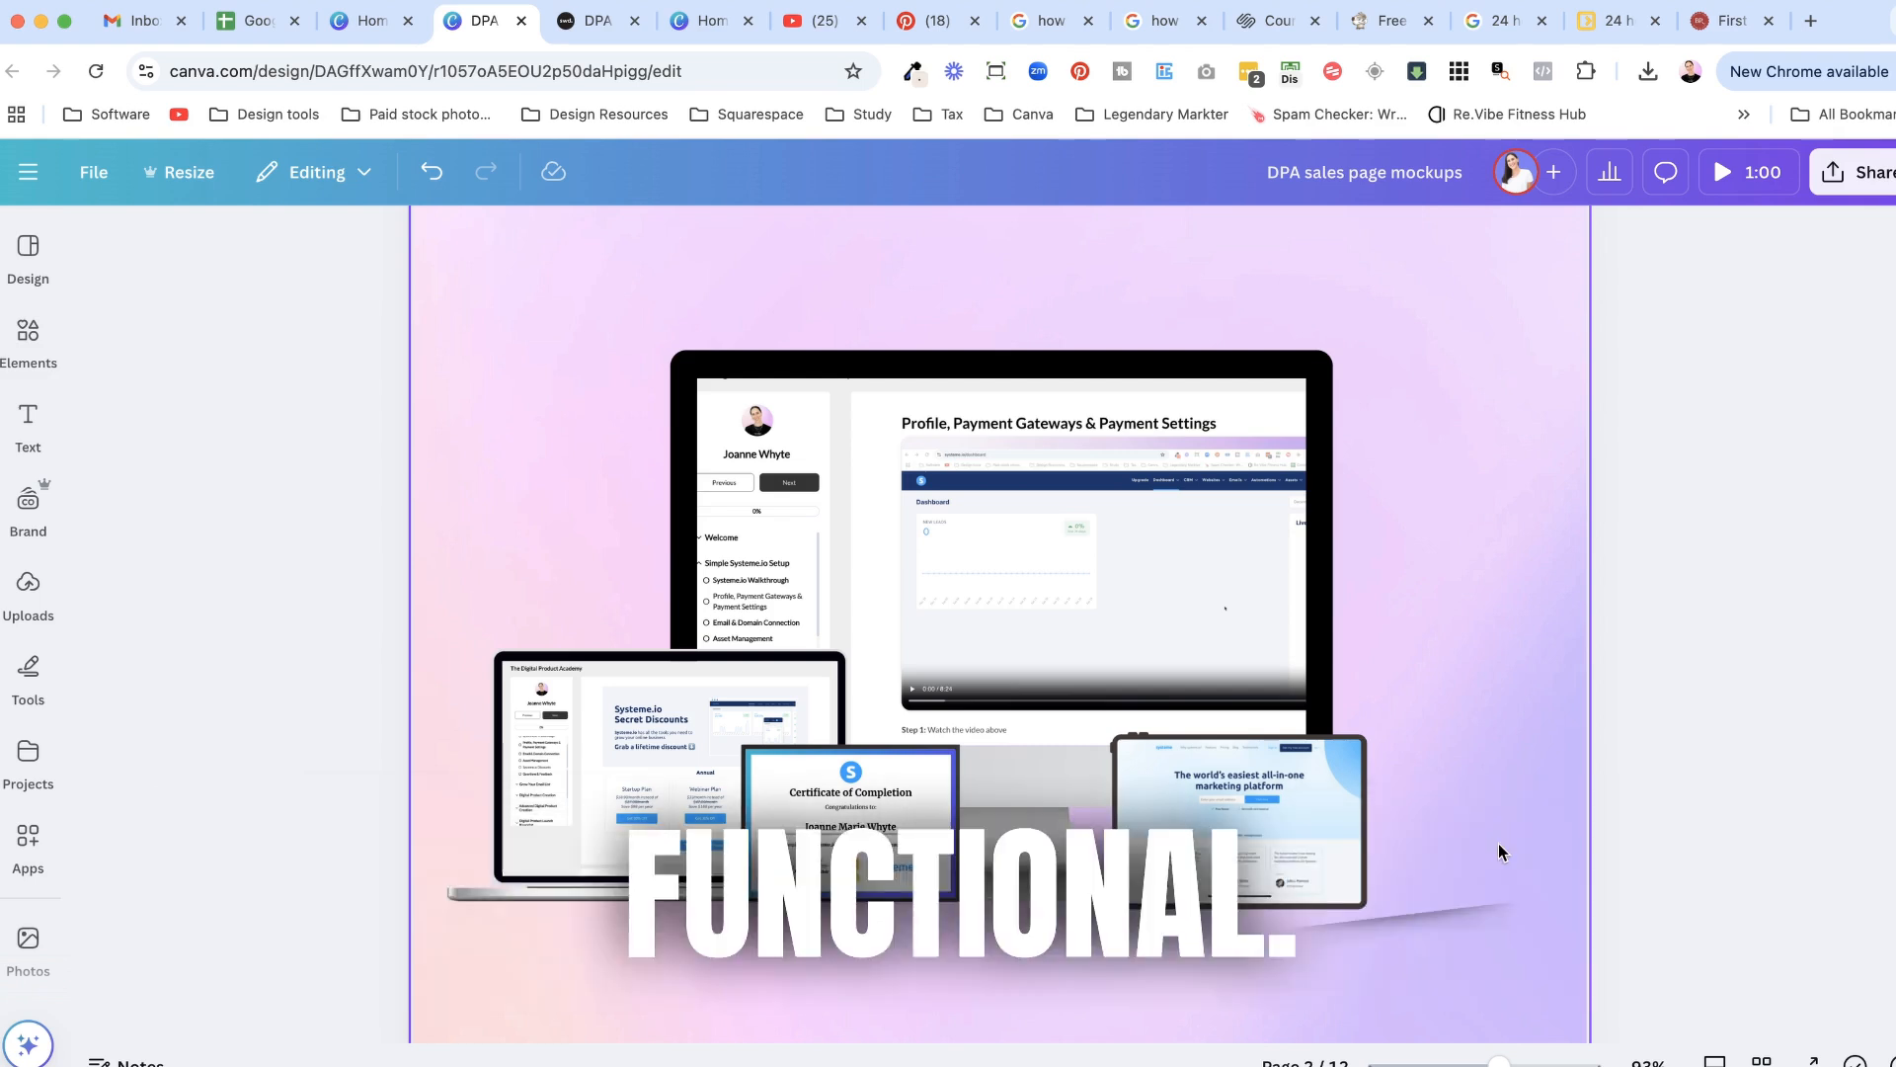
pyautogui.press('super+z')
pyautogui.click(1640, 392)
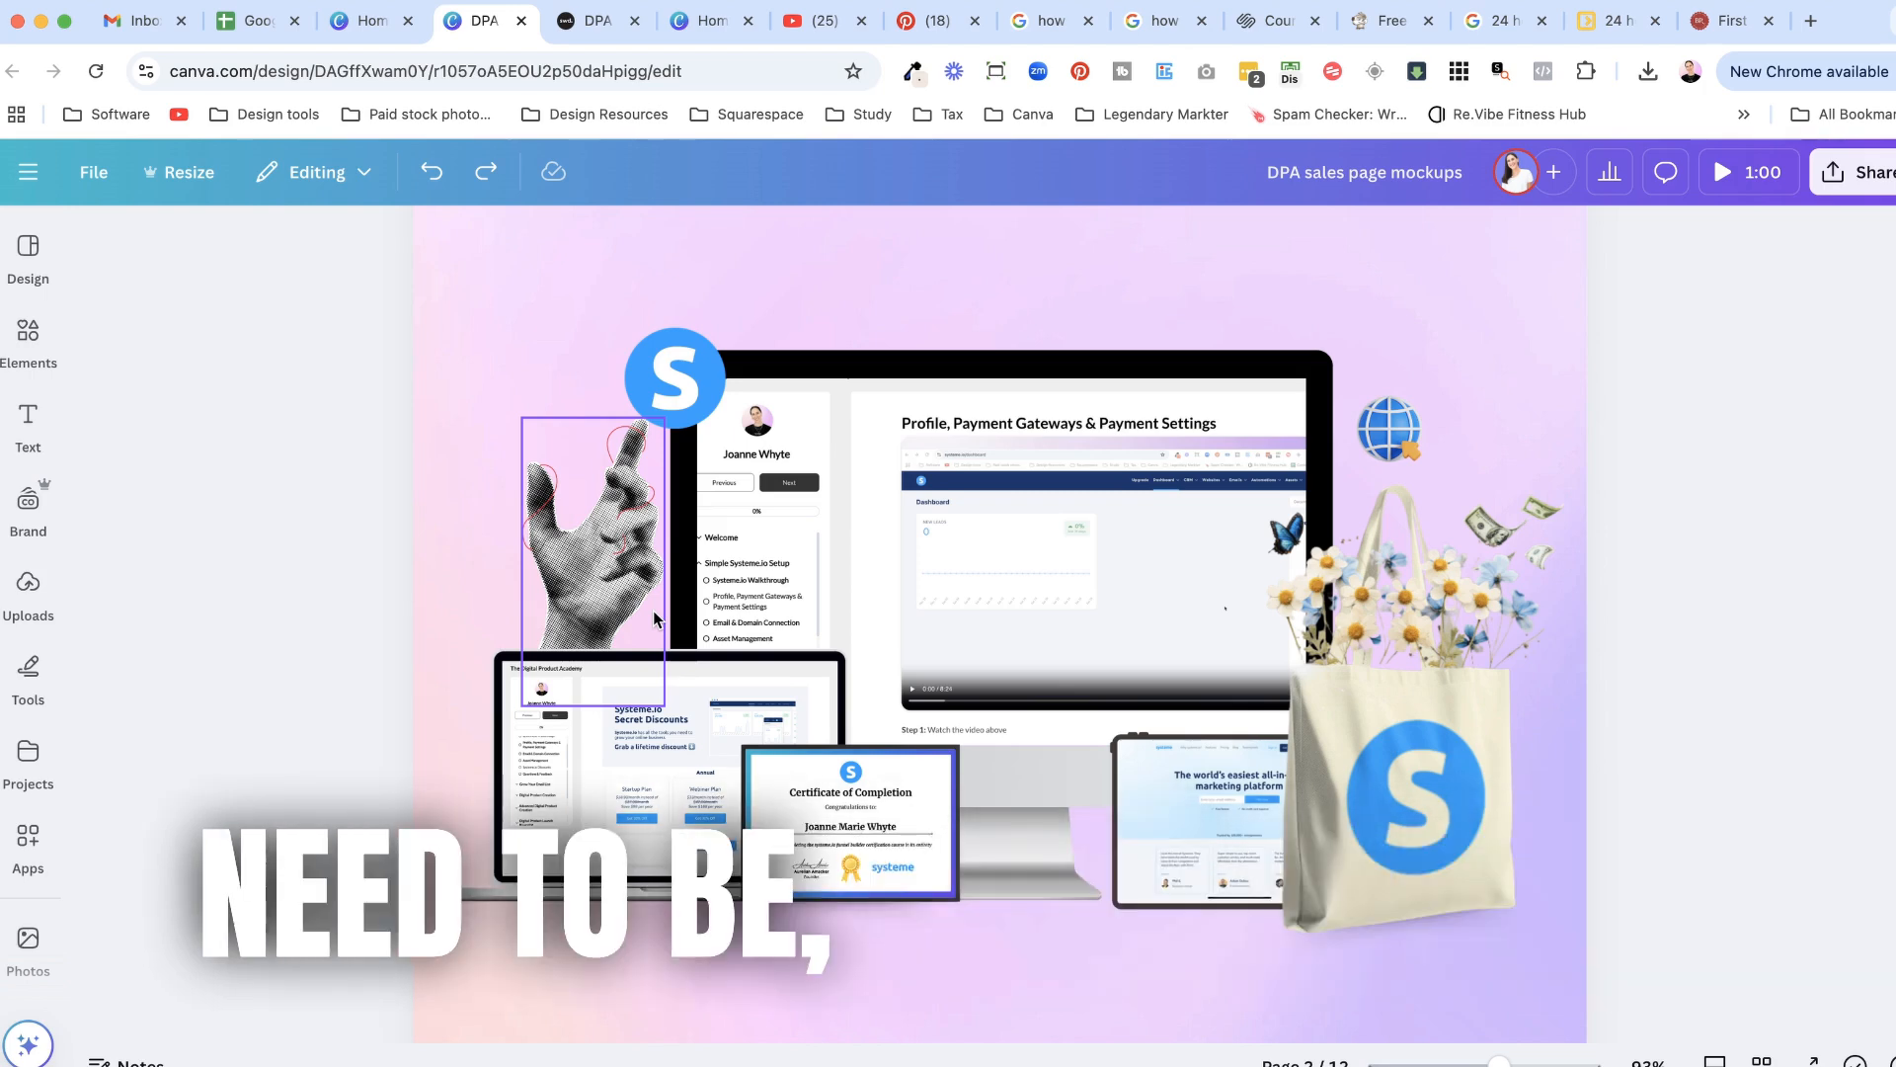
pyautogui.scroll(-8, 865, 794)
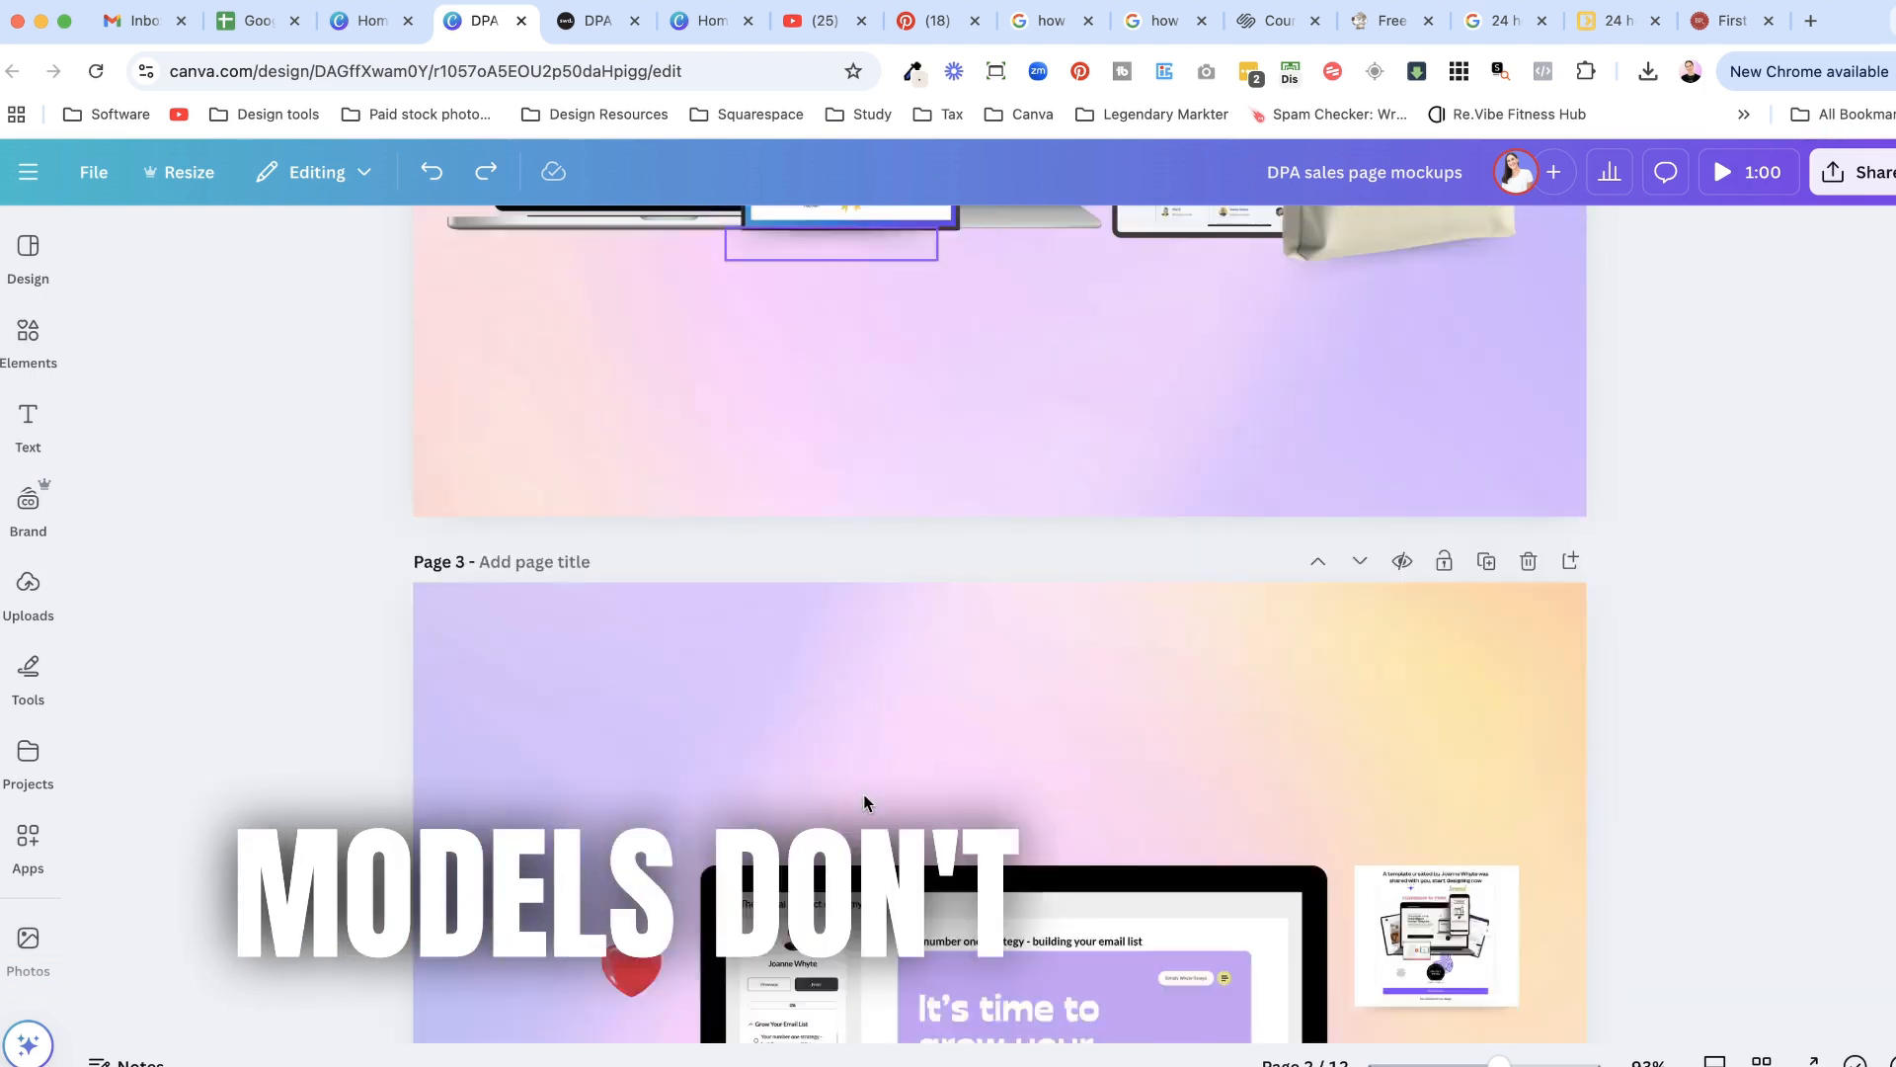
pyautogui.scroll(-4, 864, 793)
pyautogui.scroll(-3, 863, 792)
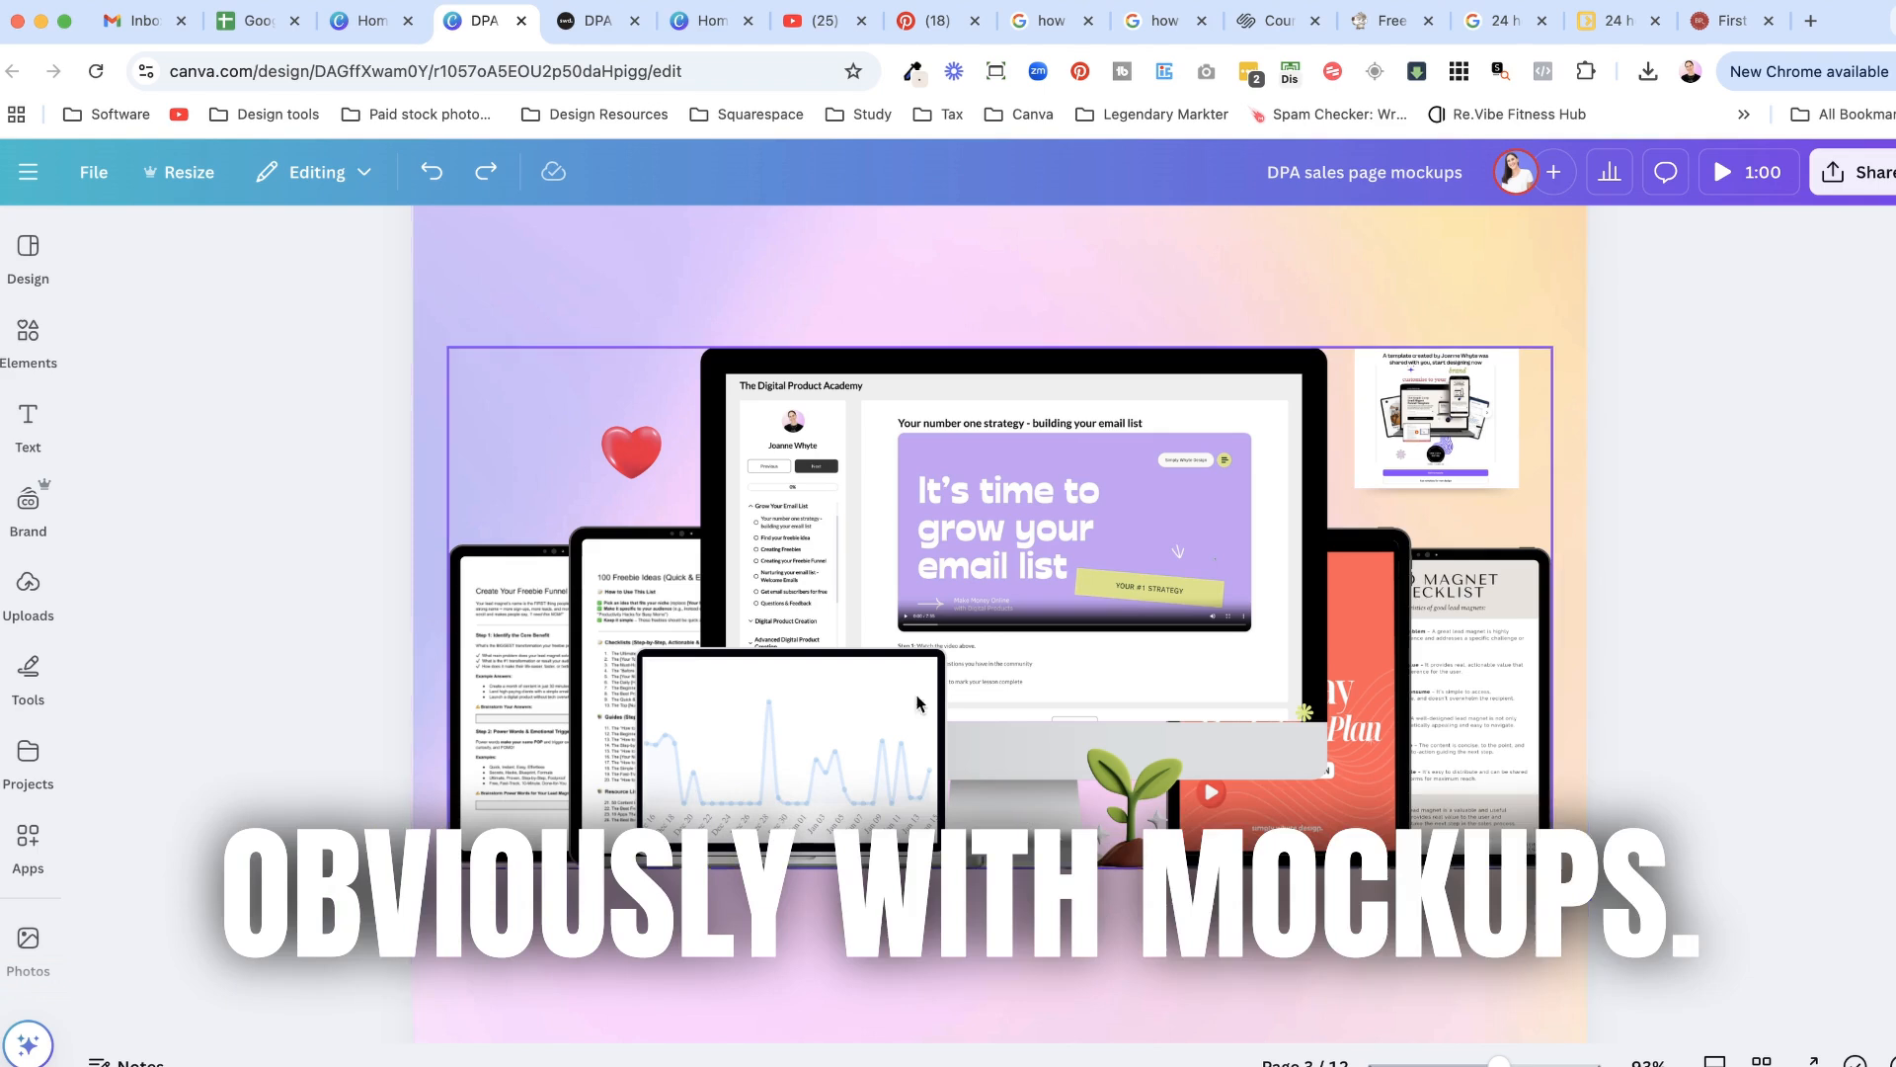
pyautogui.click(621, 599)
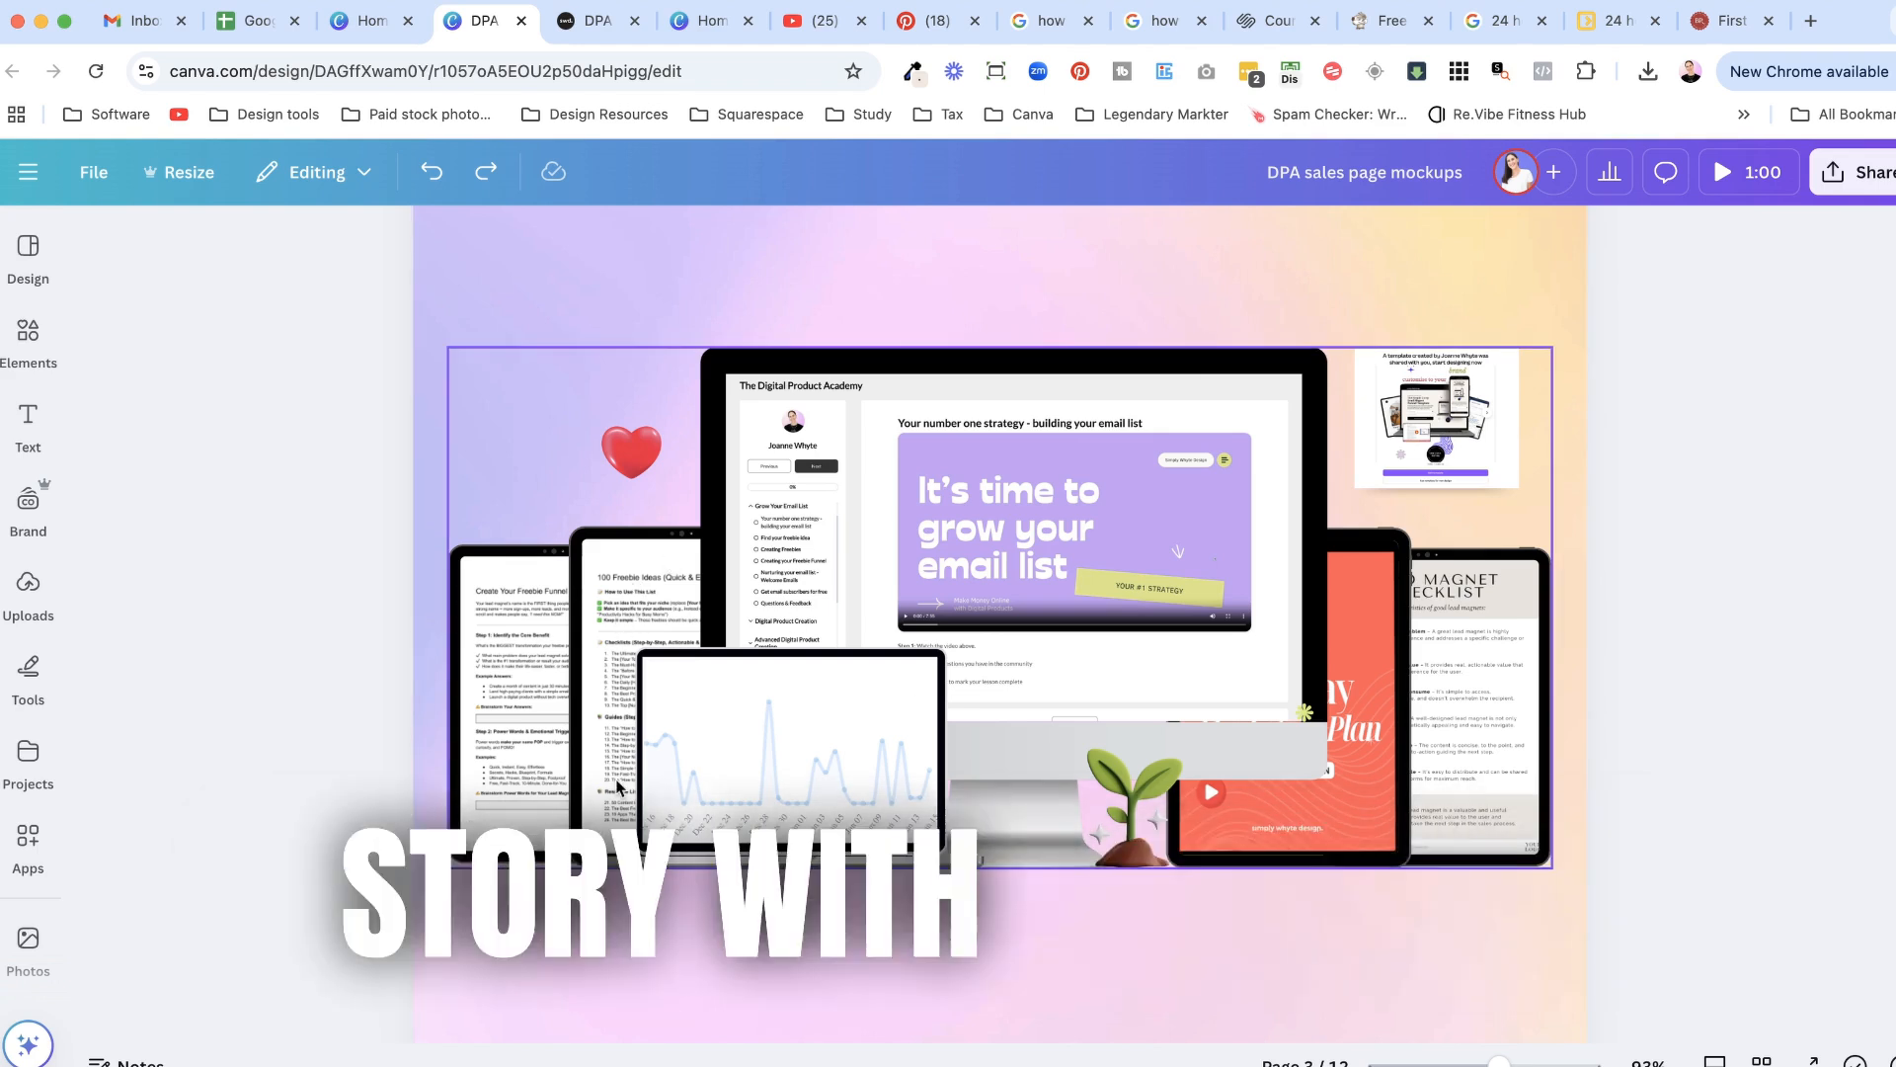
pyautogui.click(676, 962)
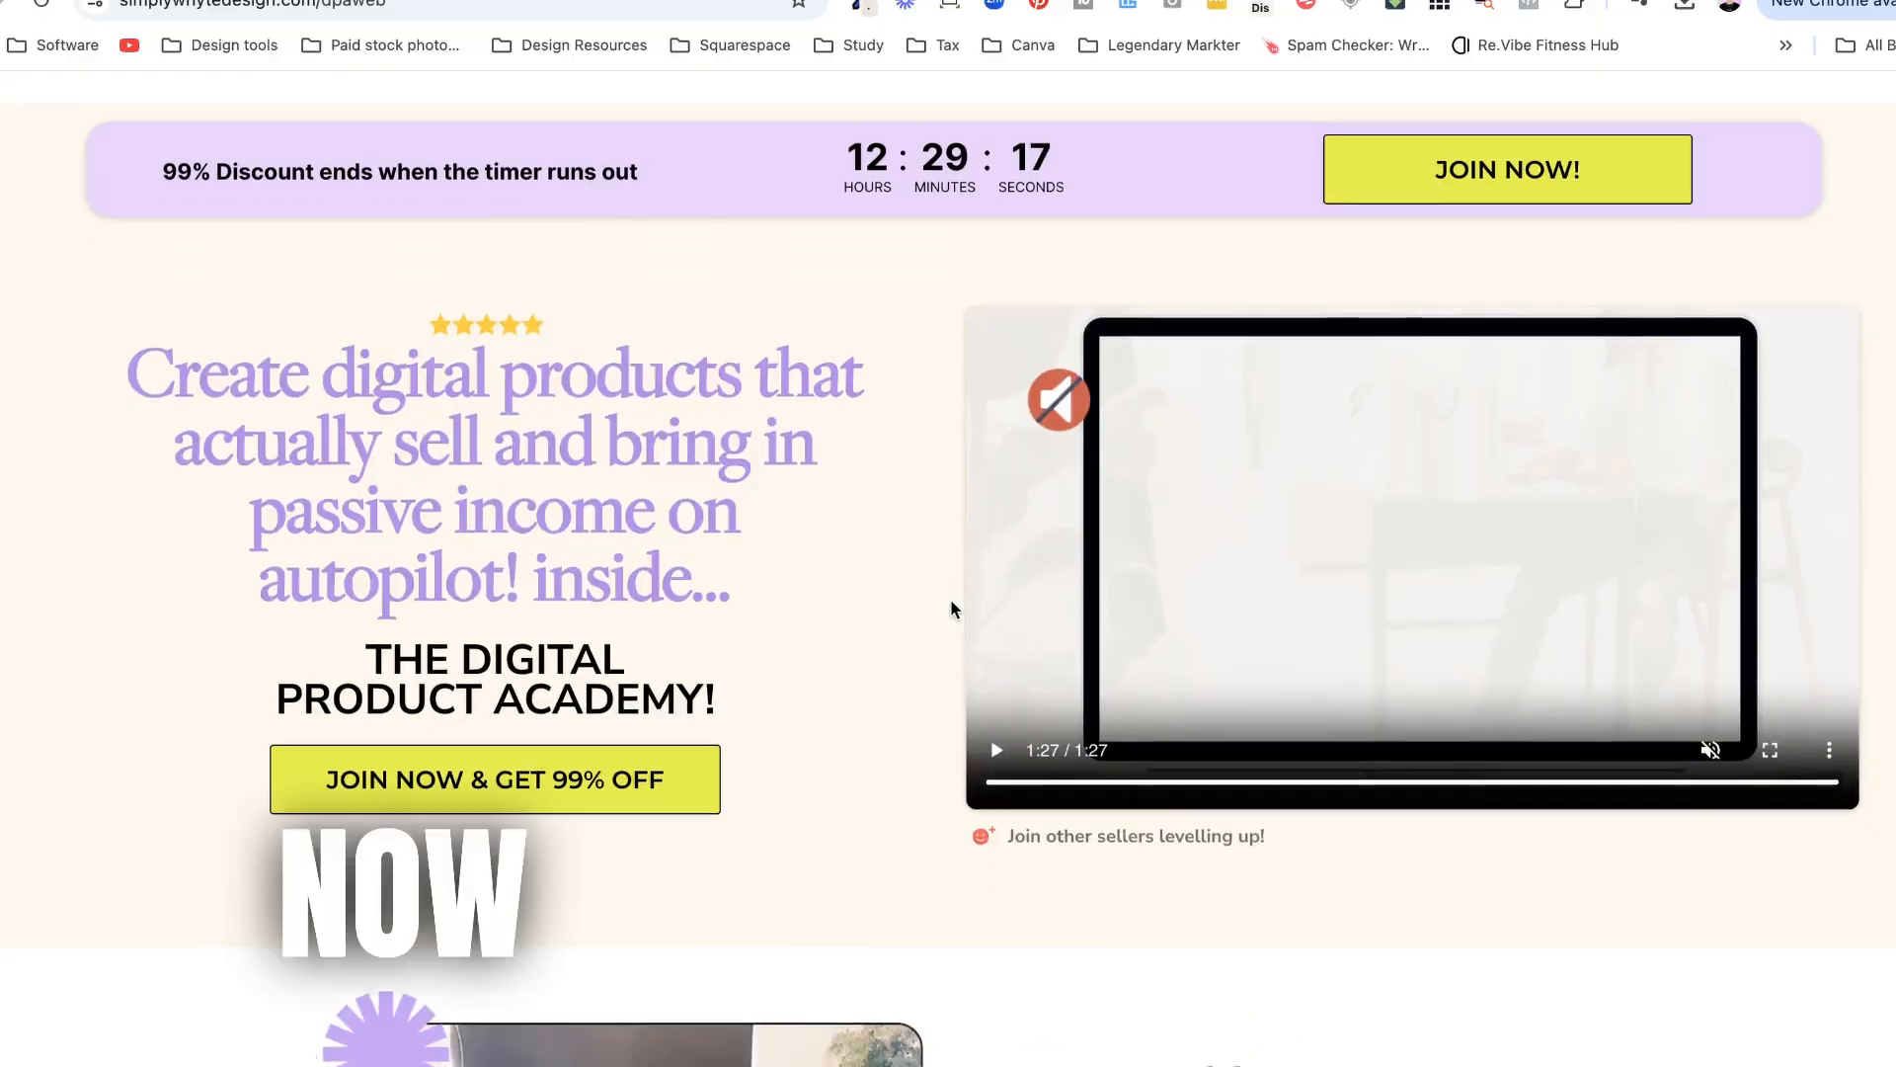
pyautogui.scroll(-5, 950, 598)
pyautogui.scroll(-5, 950, 599)
pyautogui.scroll(-5, 951, 598)
pyautogui.scroll(-5, 950, 598)
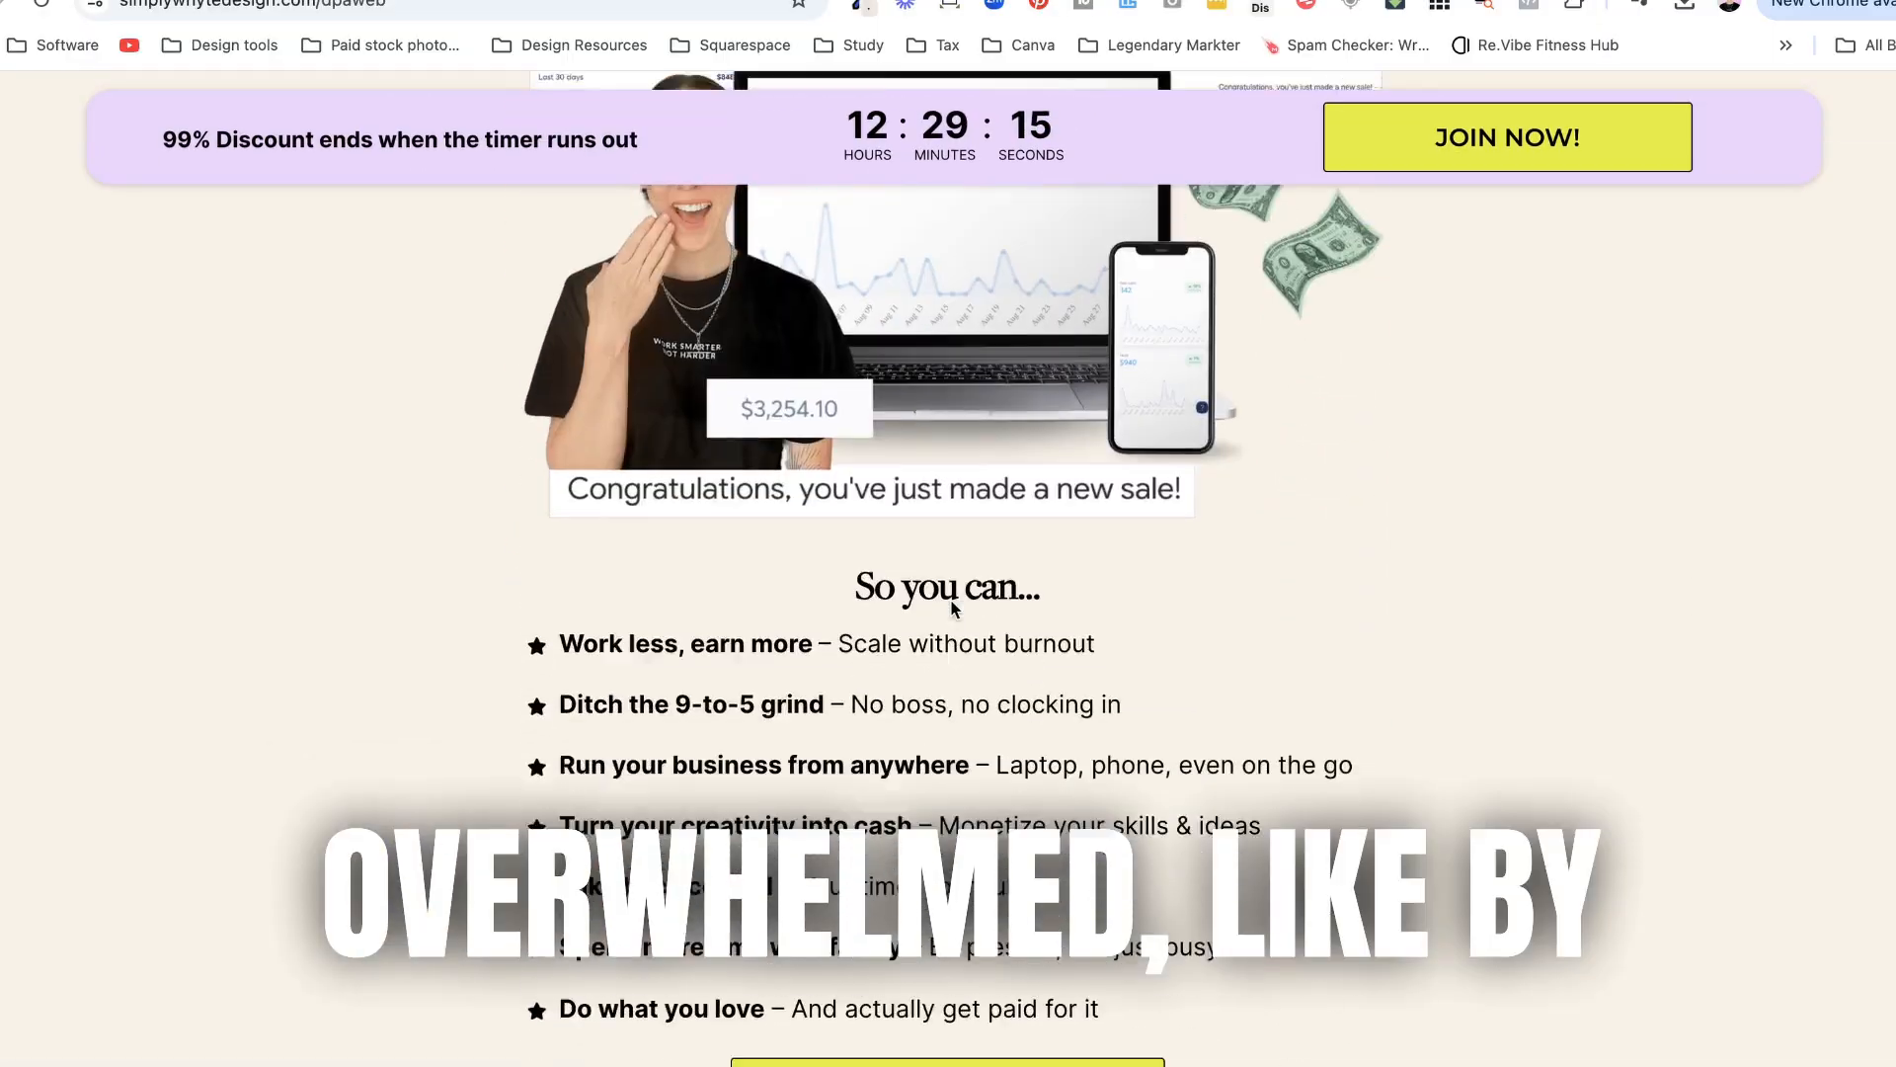
pyautogui.scroll(-5, 950, 598)
pyautogui.scroll(-4, 950, 599)
pyautogui.scroll(-4, 950, 599)
pyautogui.scroll(-3, 952, 608)
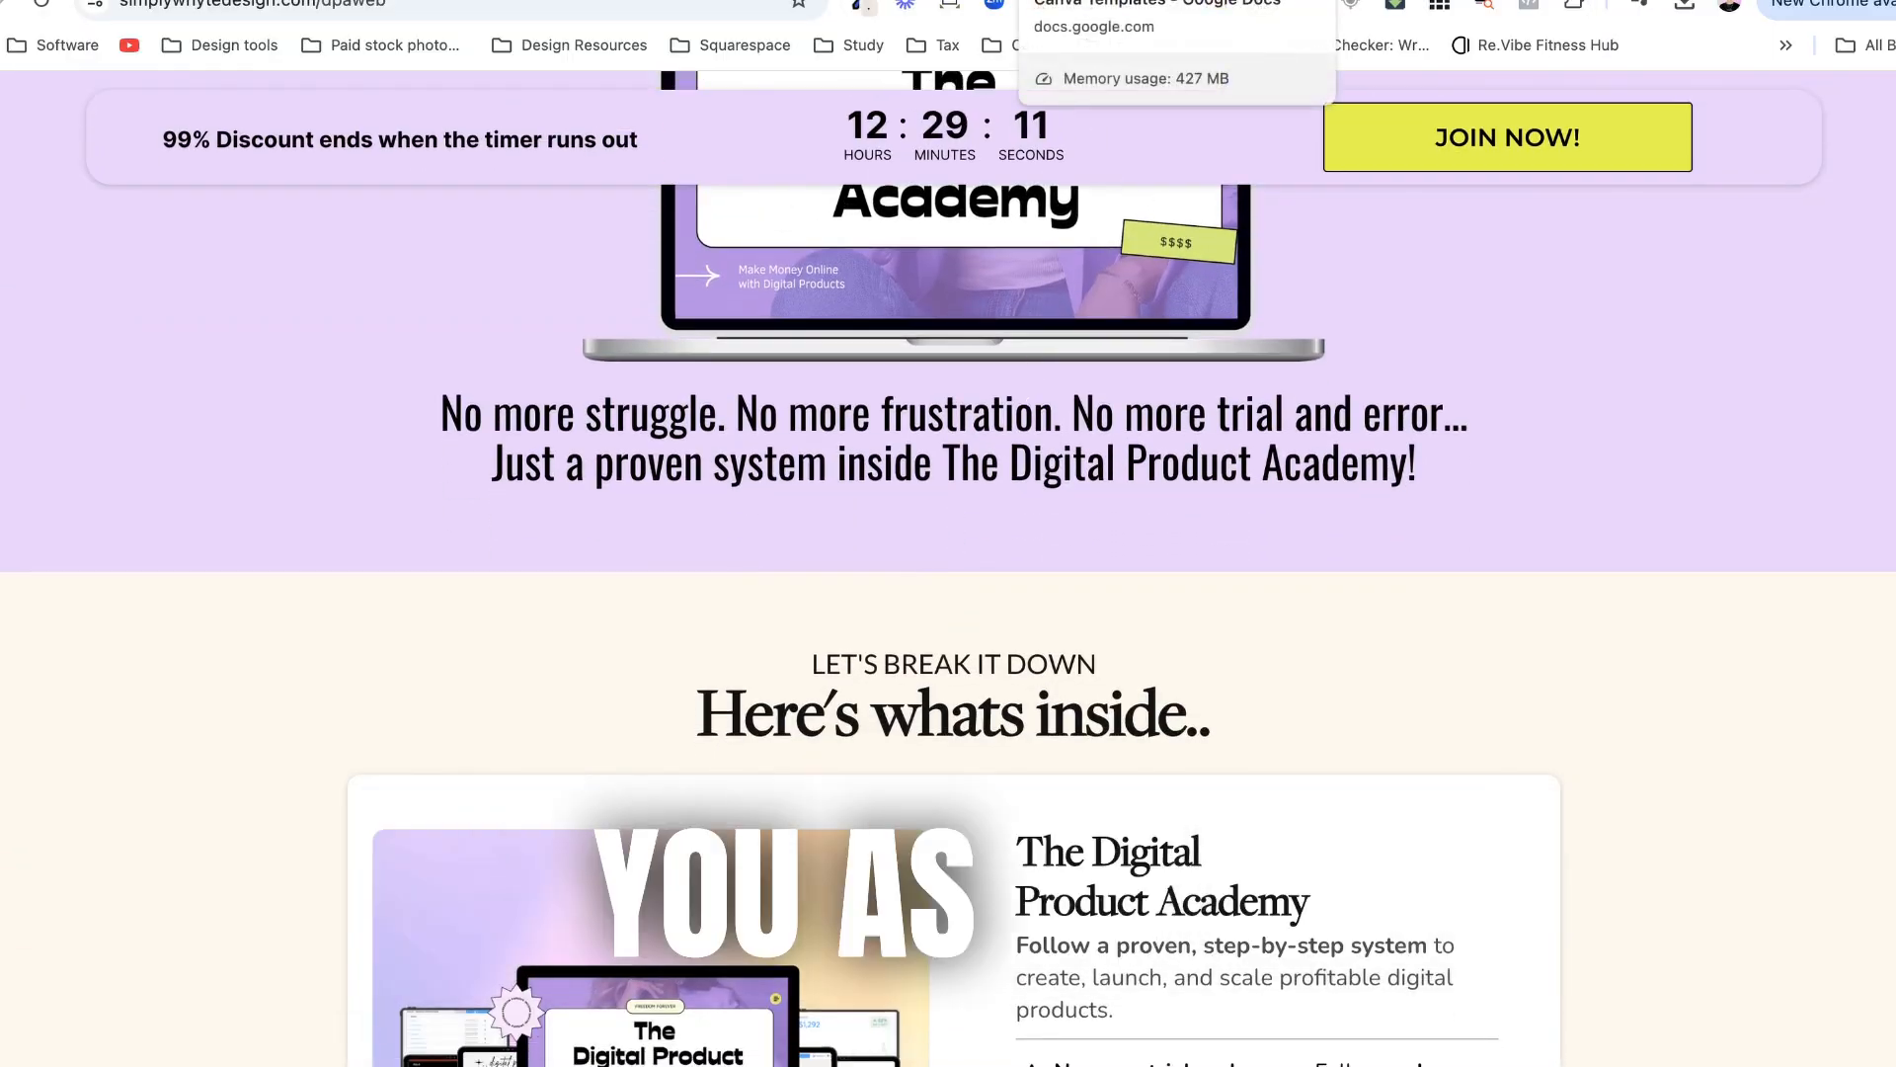
pyautogui.scroll(3, 952, 607)
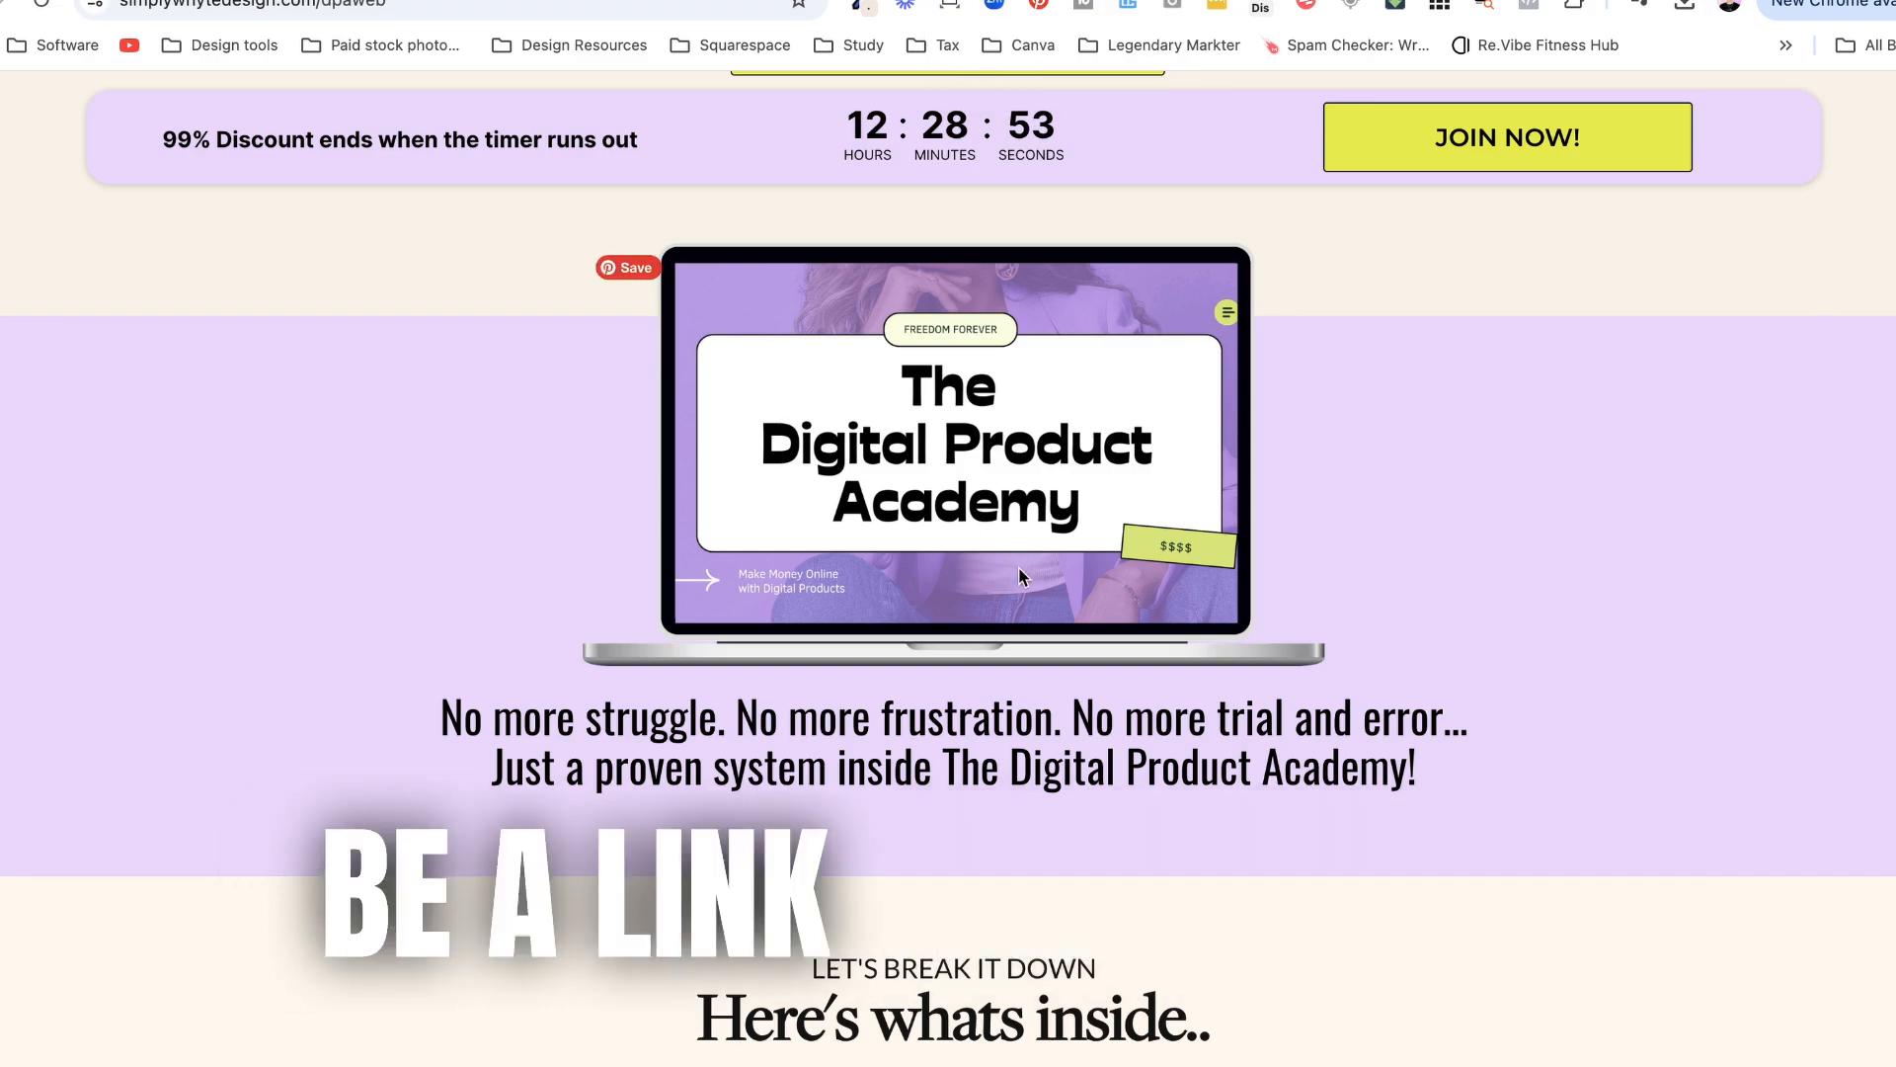
pyautogui.scroll(-5, 1033, 746)
pyautogui.scroll(-5, 1033, 745)
pyautogui.scroll(-4, 1032, 746)
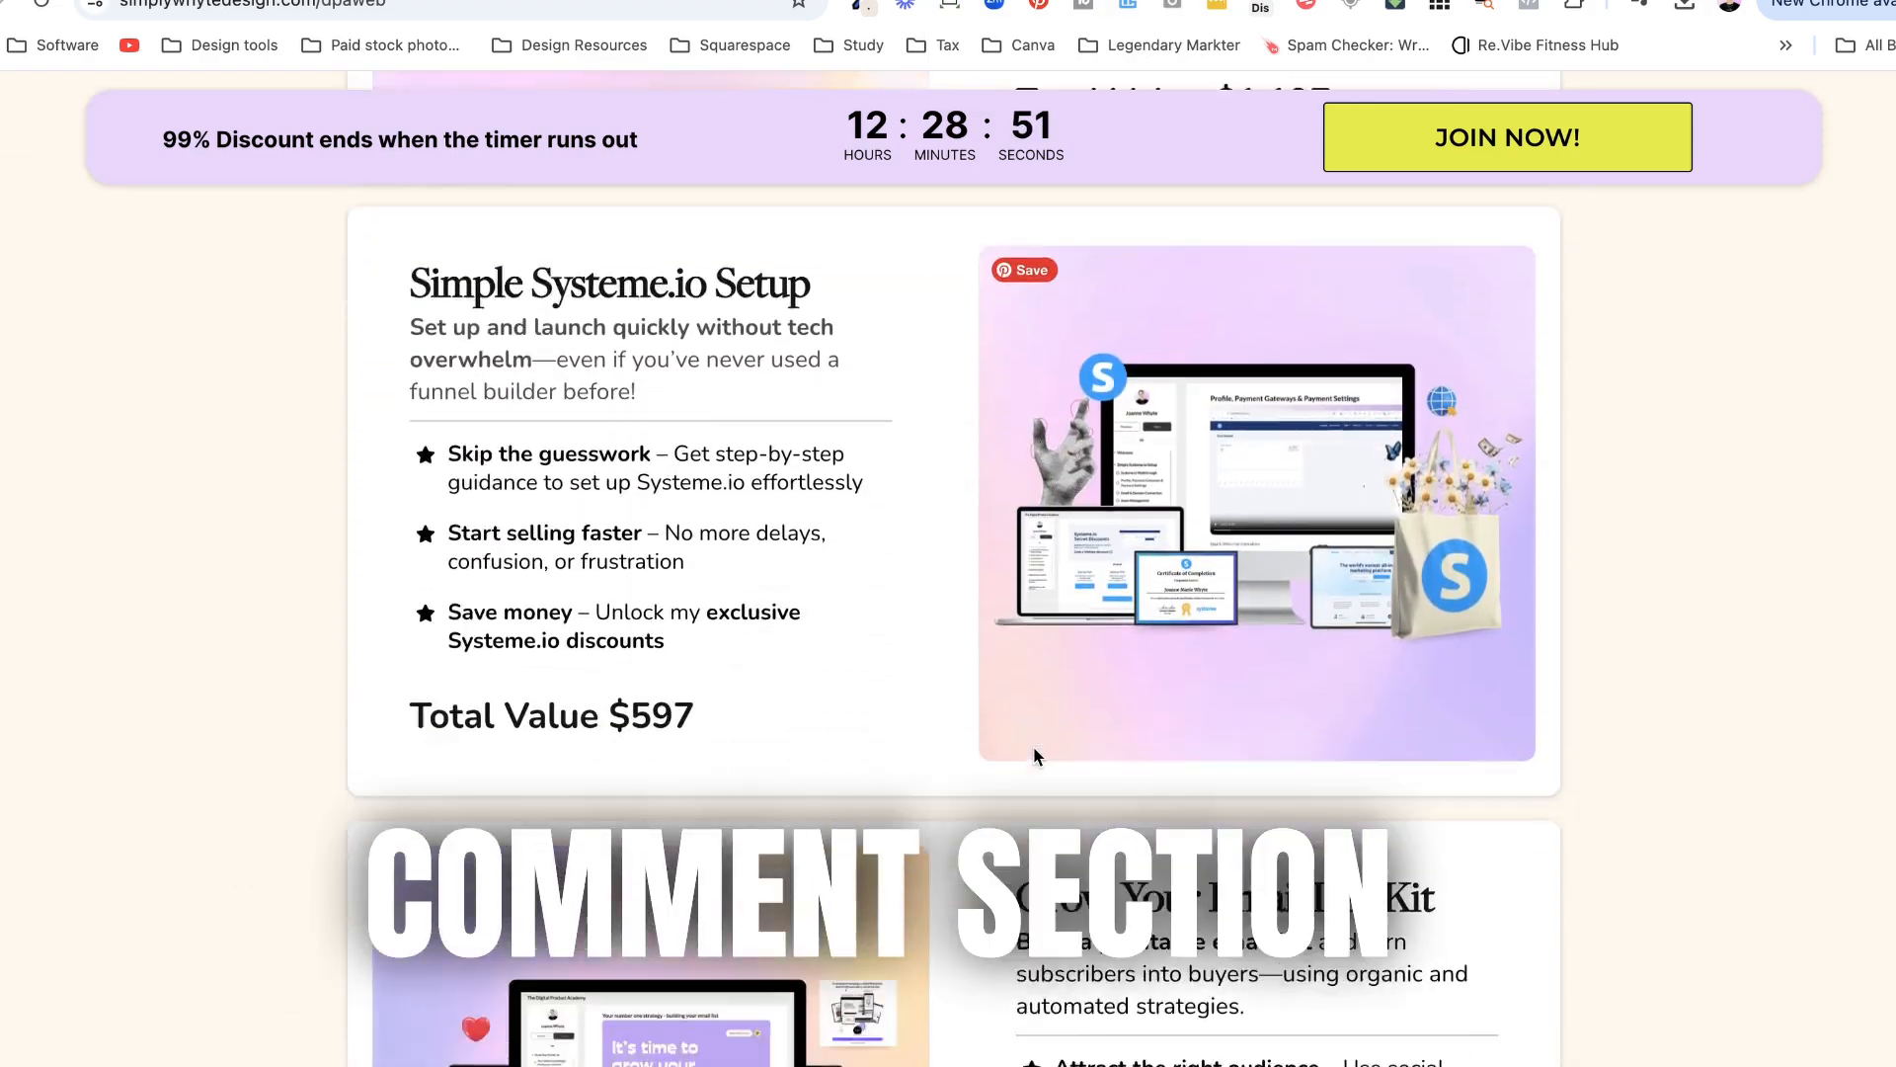
pyautogui.scroll(-4, 1033, 745)
pyautogui.scroll(-3, 1033, 746)
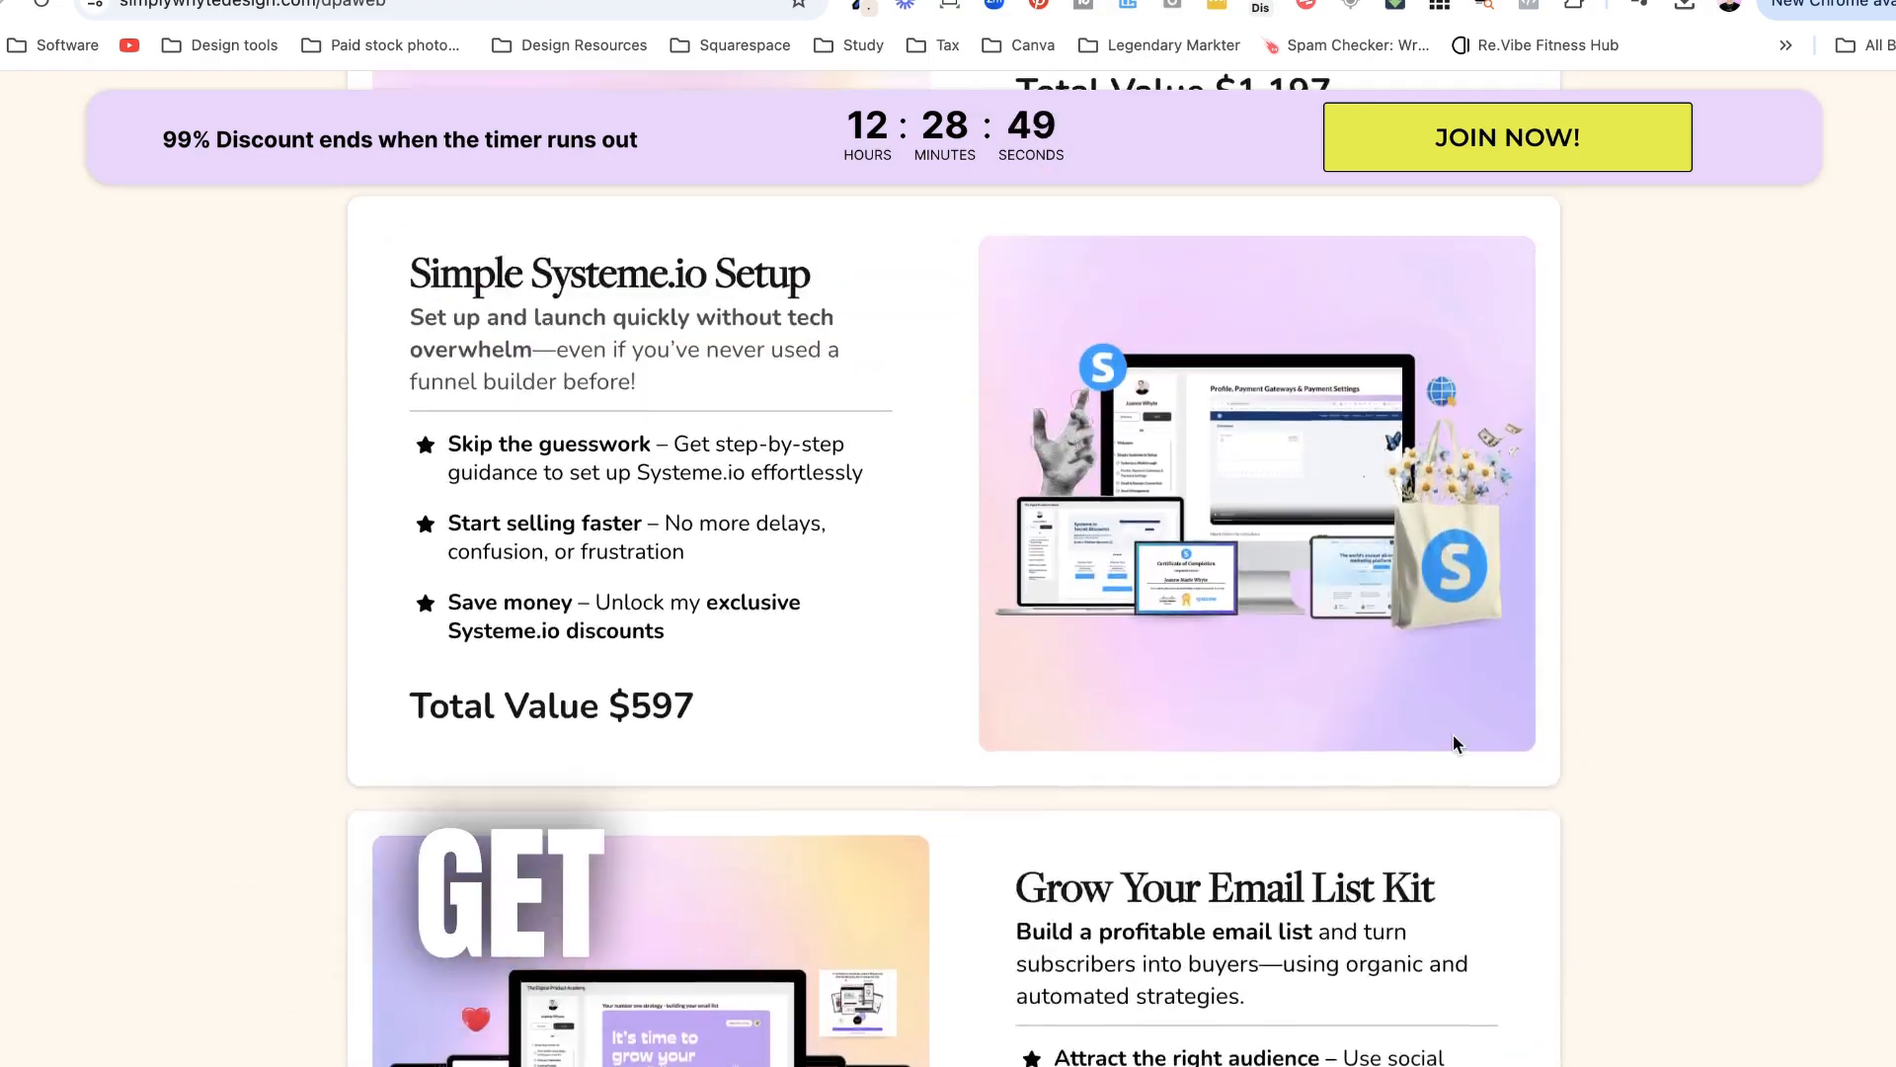
pyautogui.scroll(5, 1454, 733)
pyautogui.scroll(5, 1453, 734)
pyautogui.scroll(2, 1674, 697)
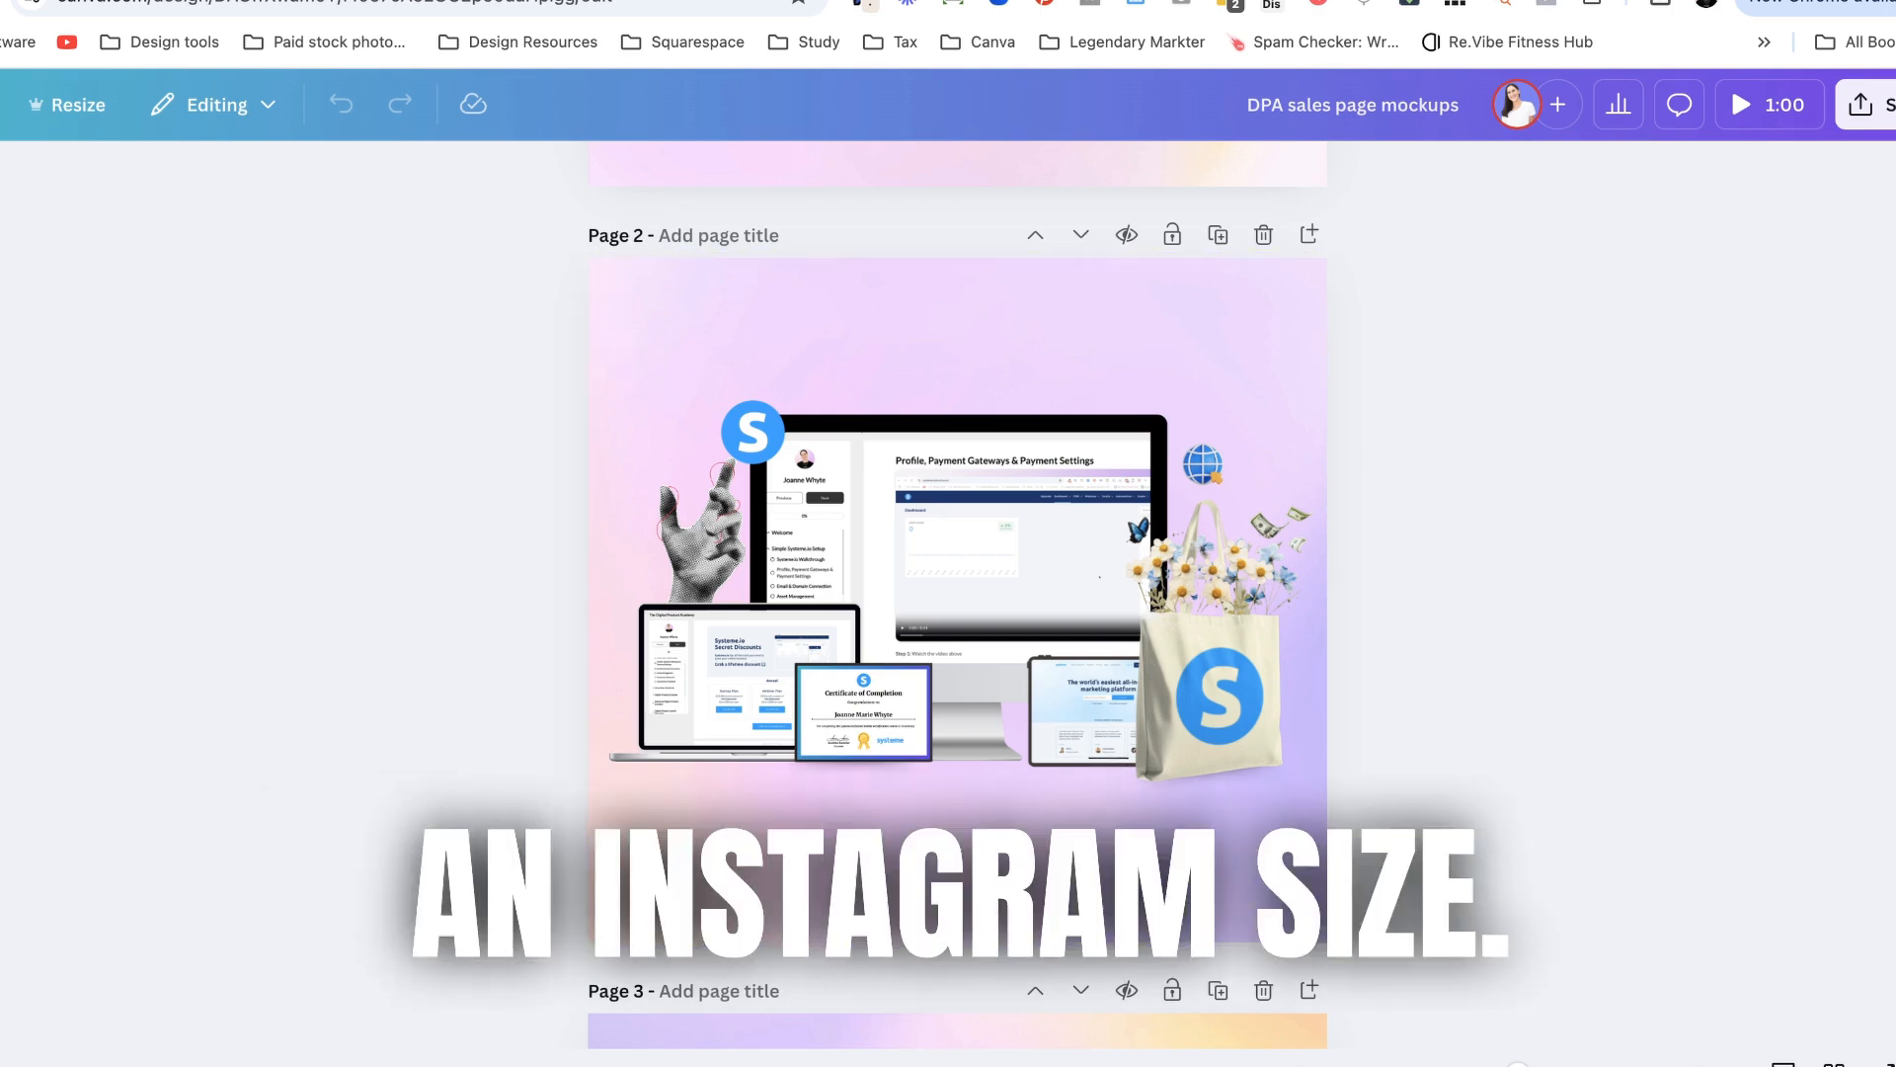
# - Check Instagram sizes under Resize without applying them, then switch to the Systeme.io course page
pyautogui.click(68, 103)
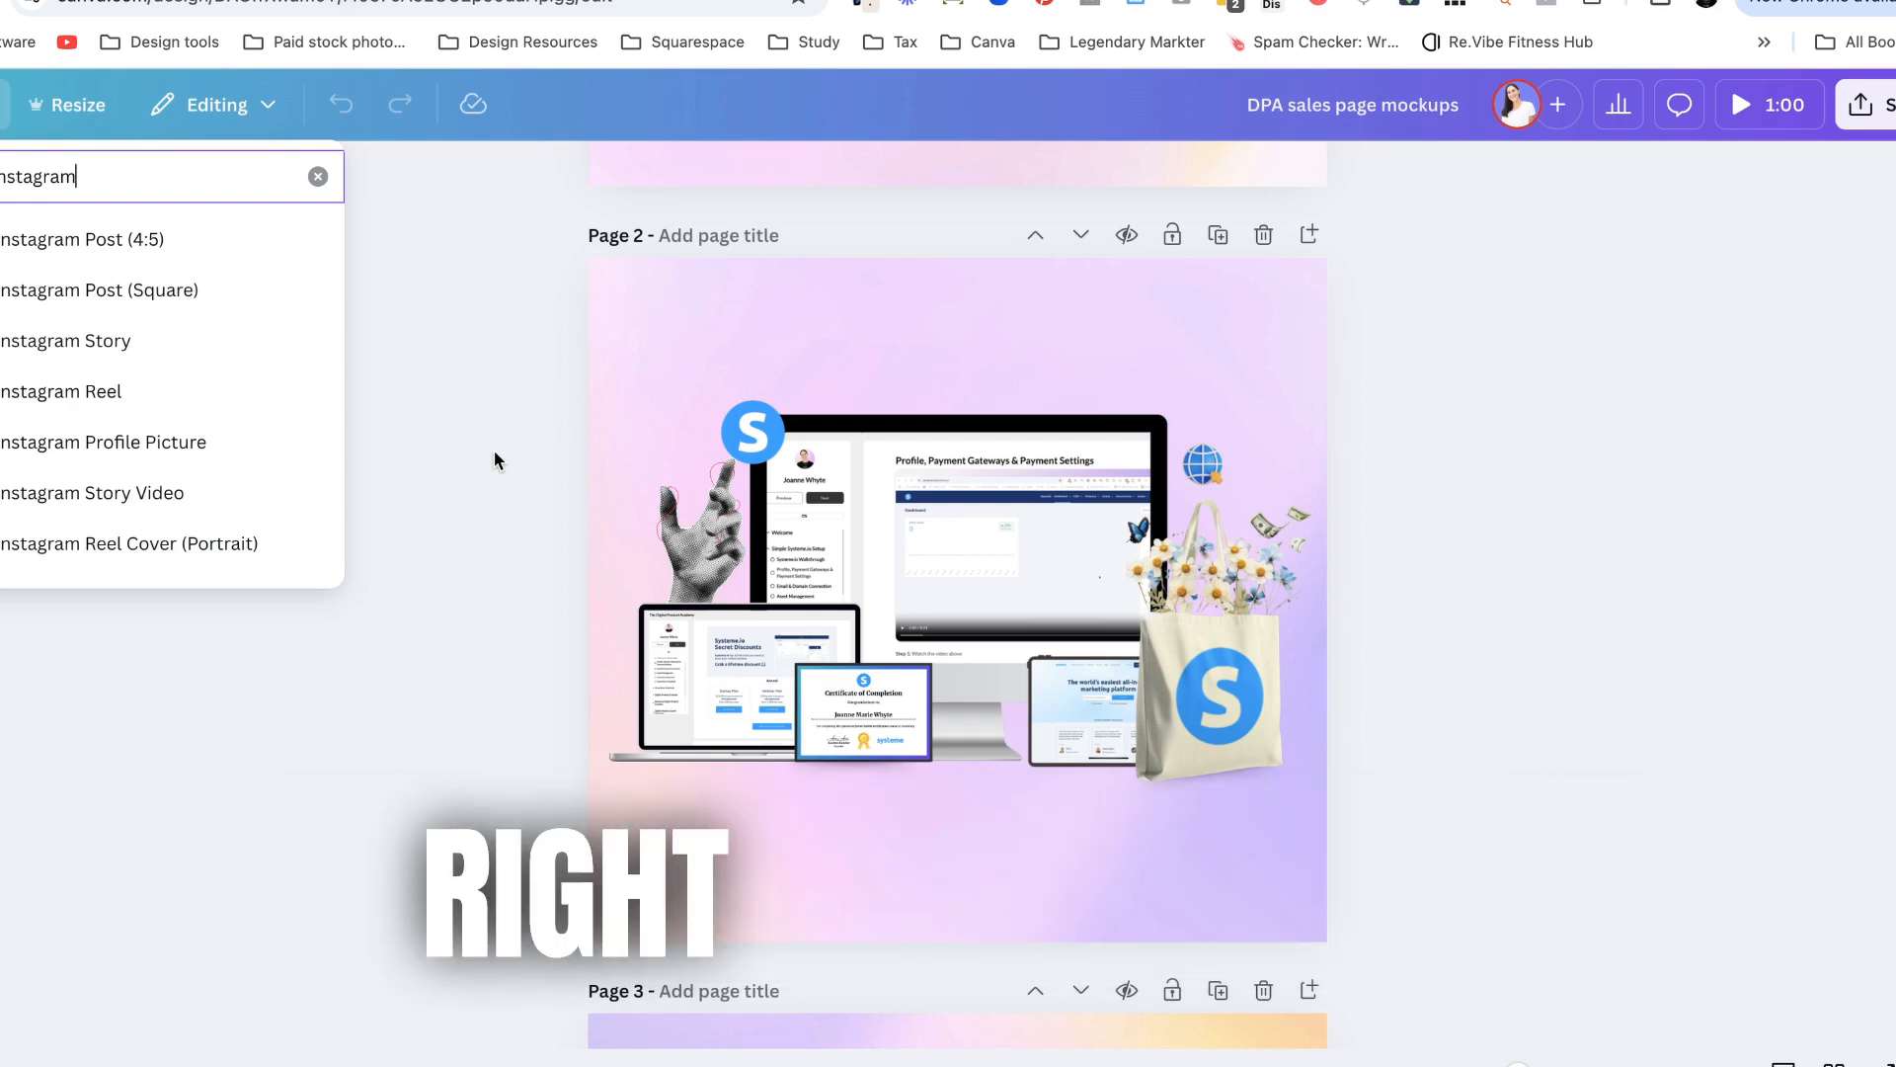
pyautogui.click(493, 451)
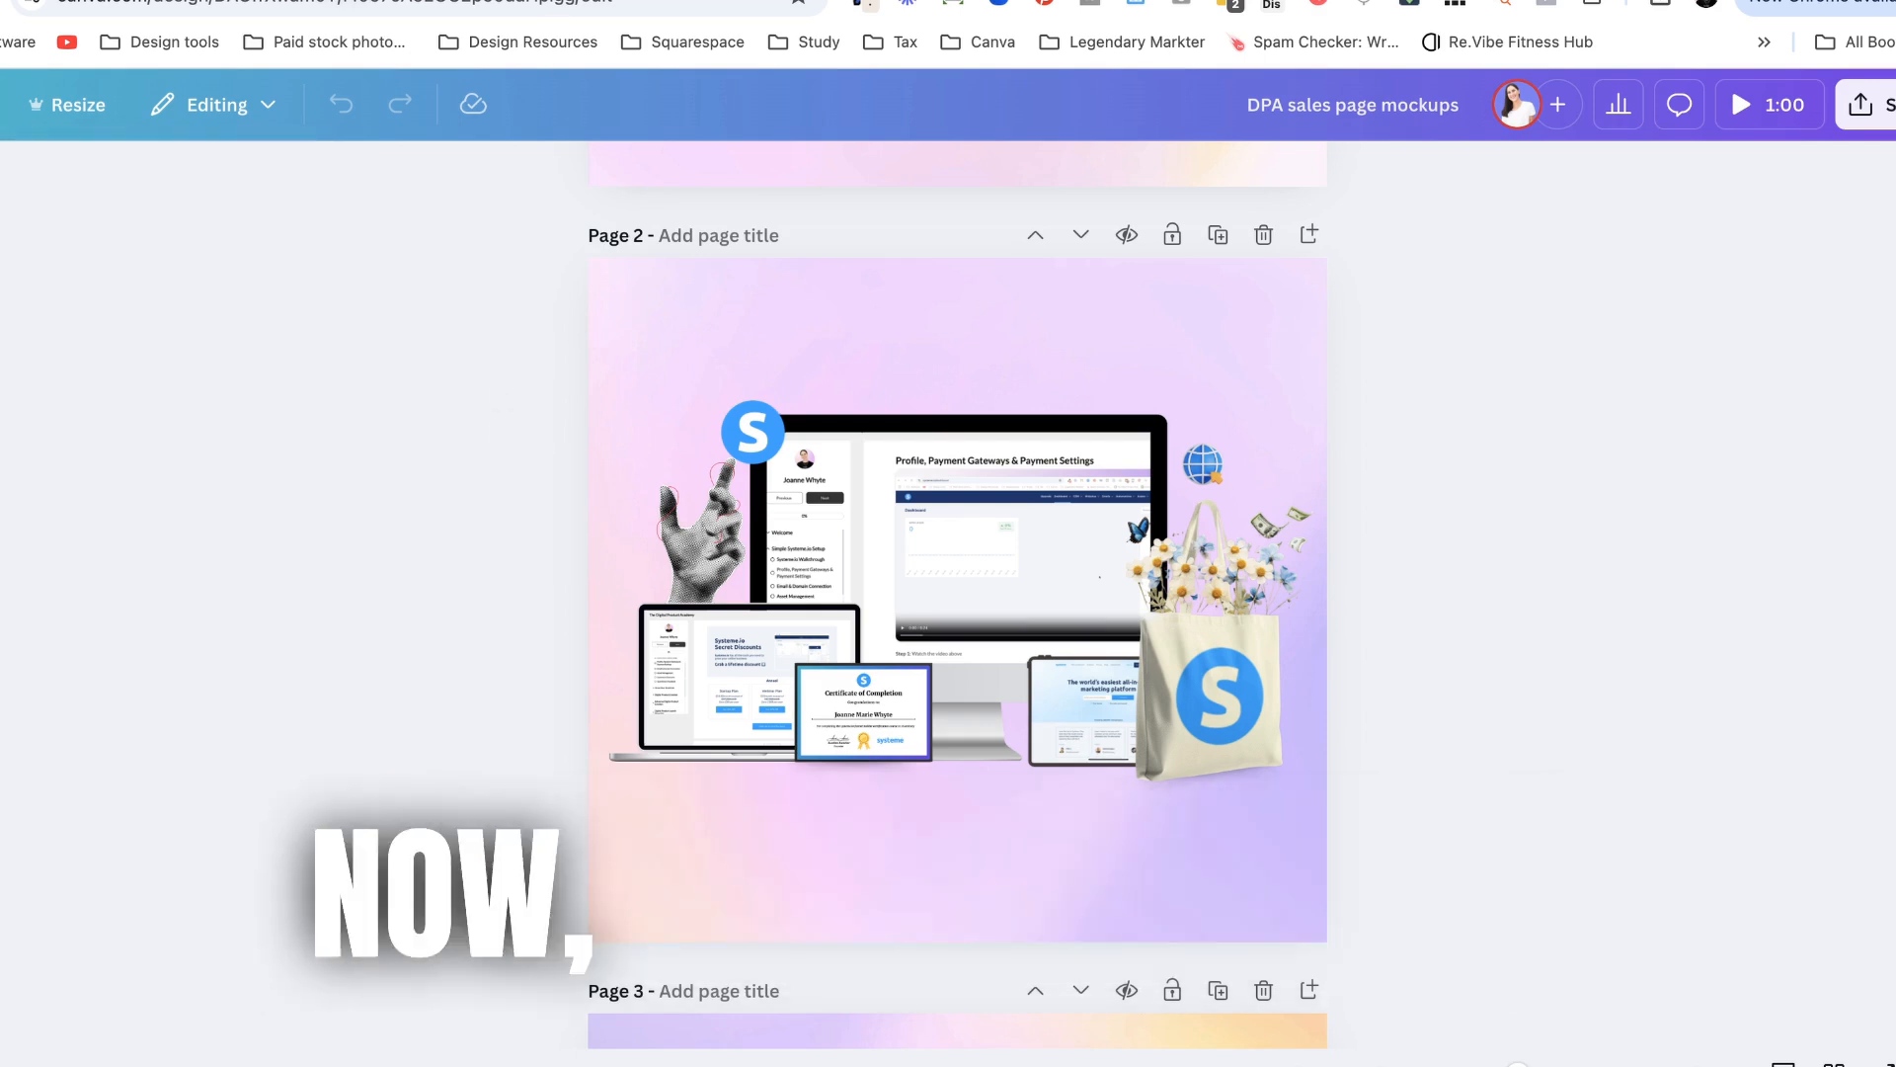
pyautogui.click(623, 5)
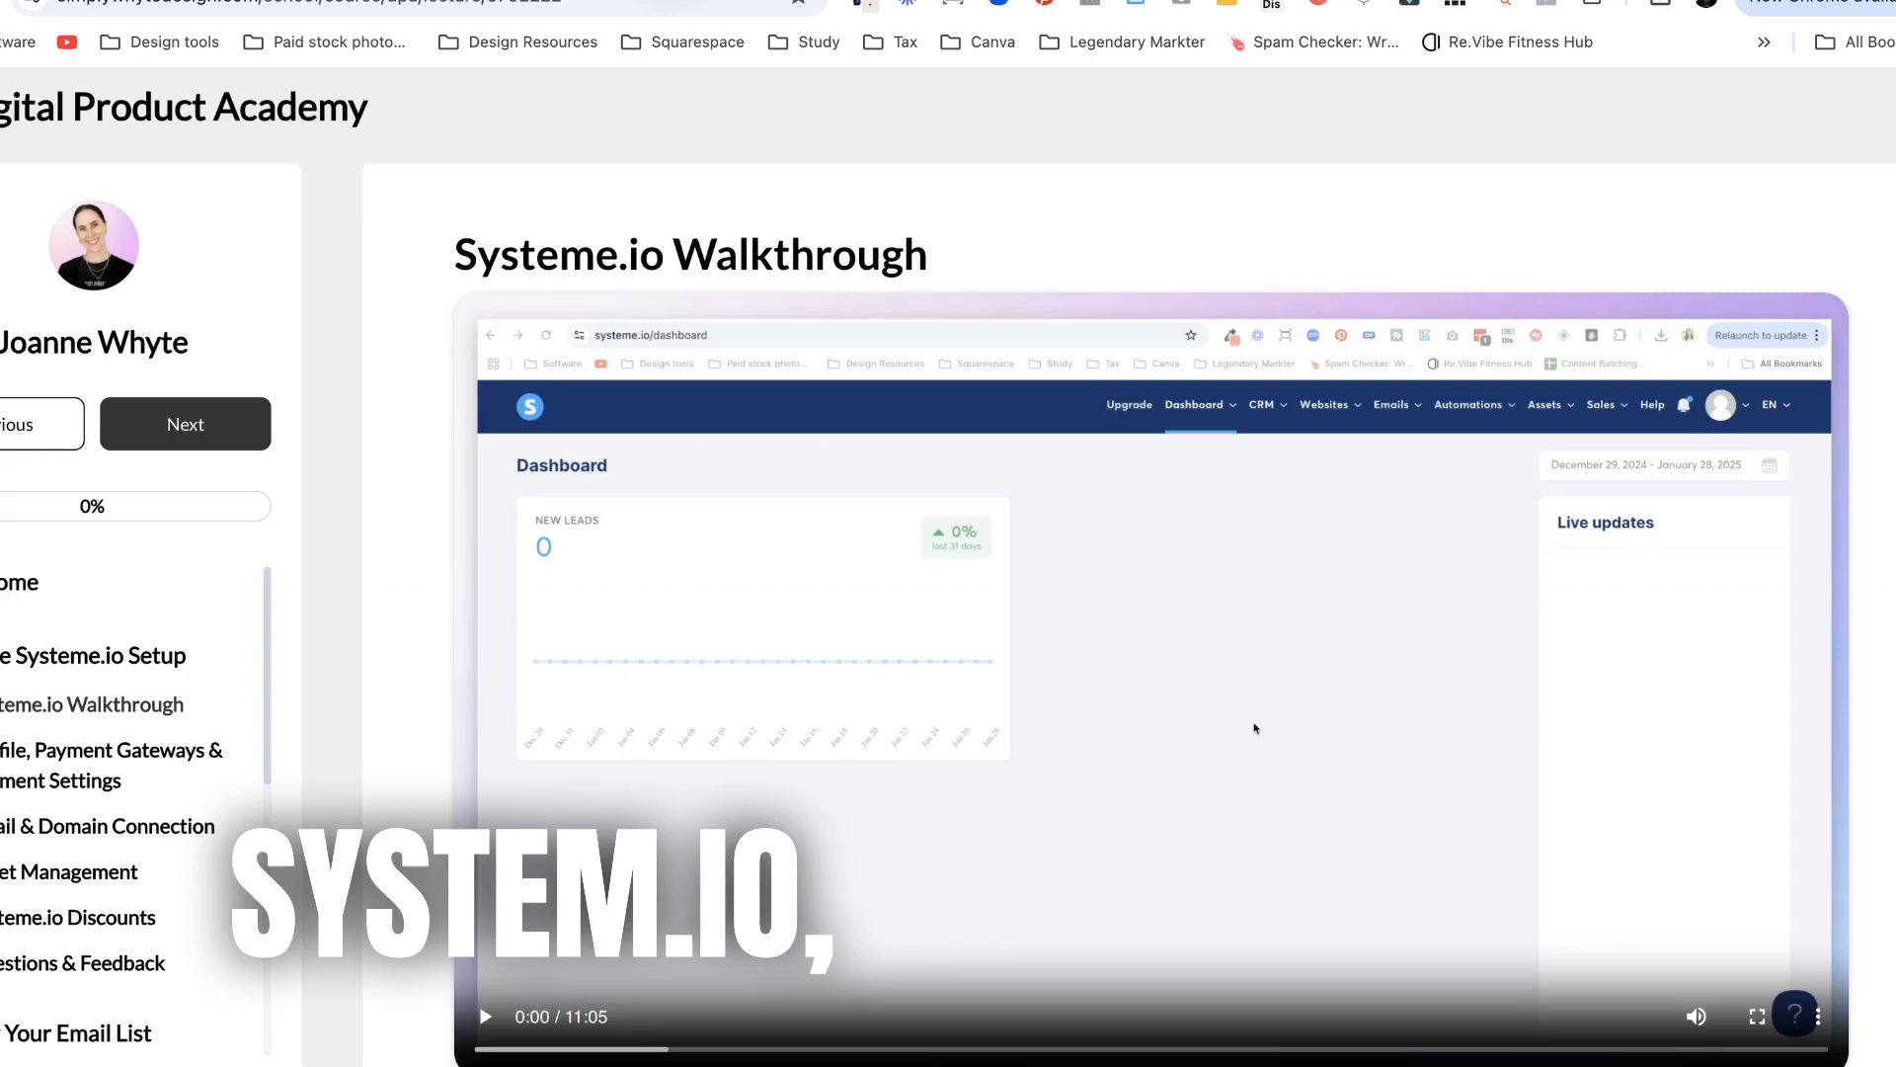
pyautogui.scroll(-3, 1255, 727)
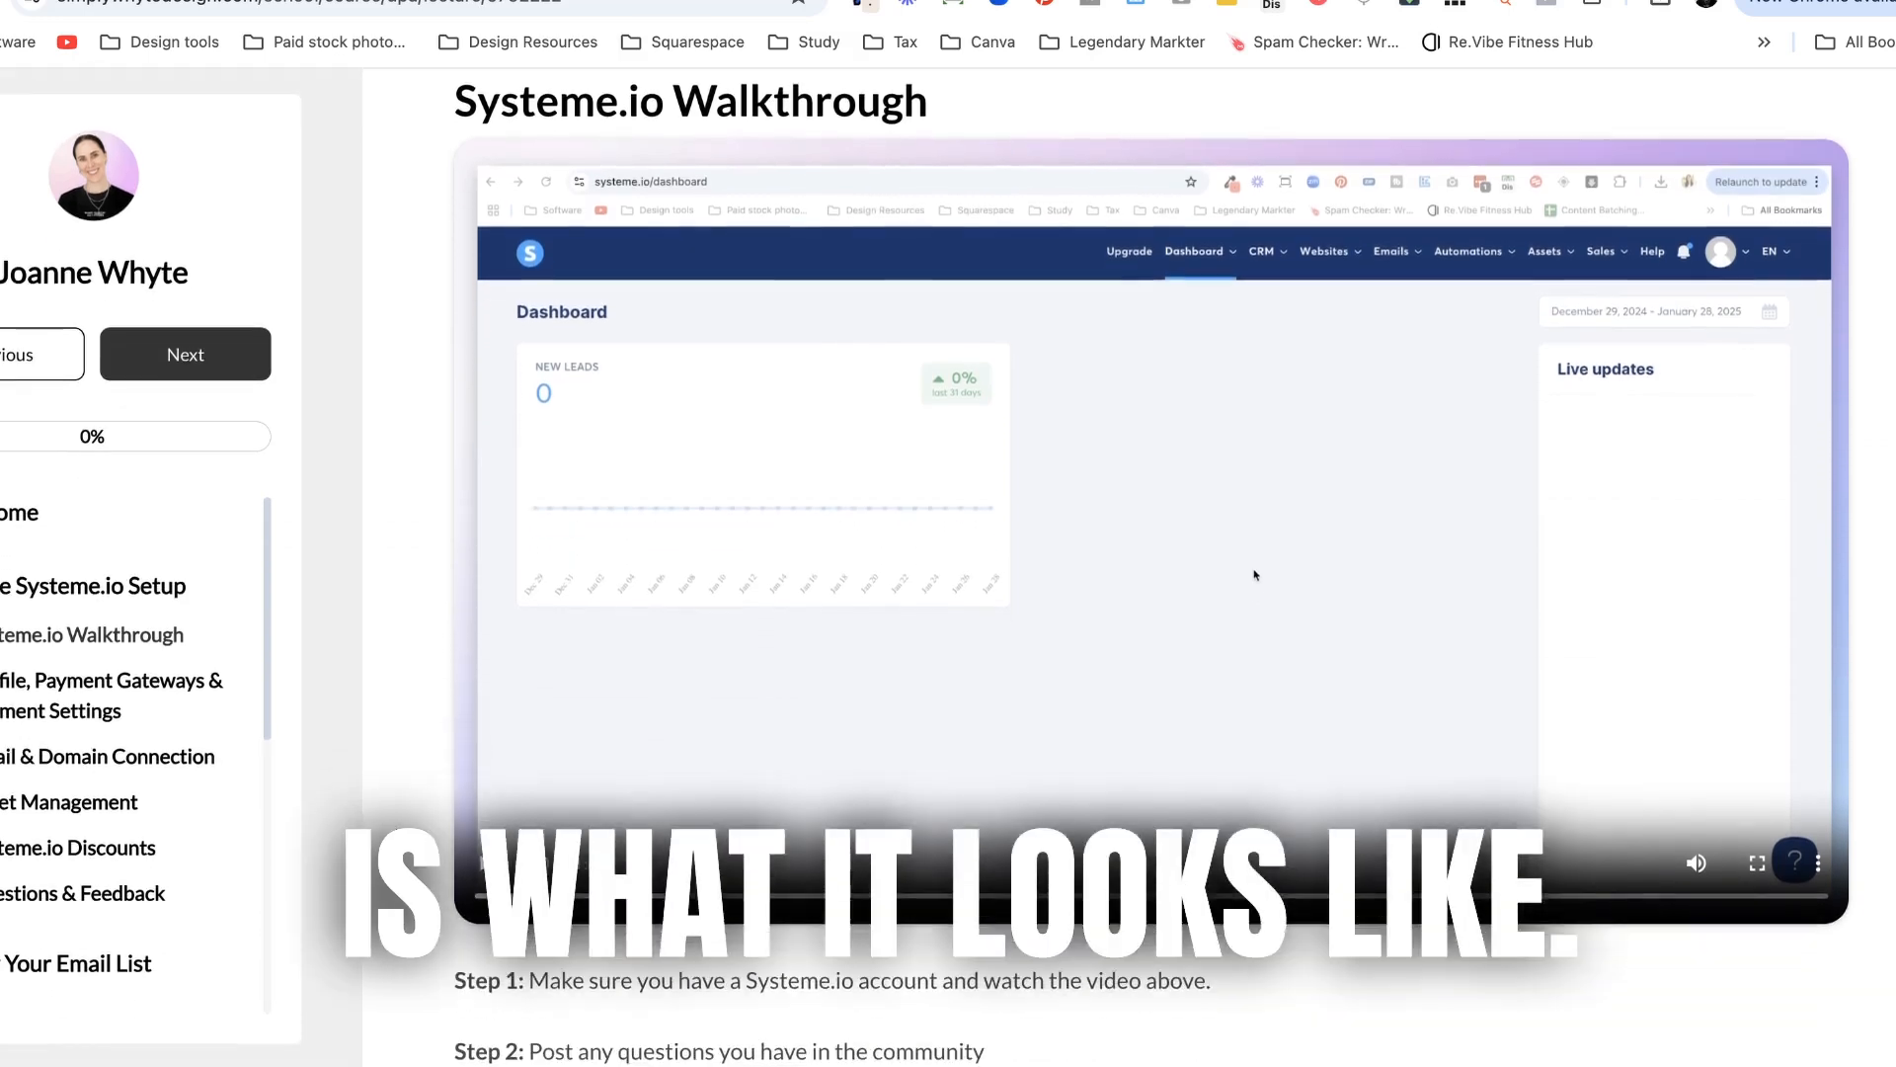
pyautogui.scroll(-3, 1255, 727)
pyautogui.scroll(3, 1256, 327)
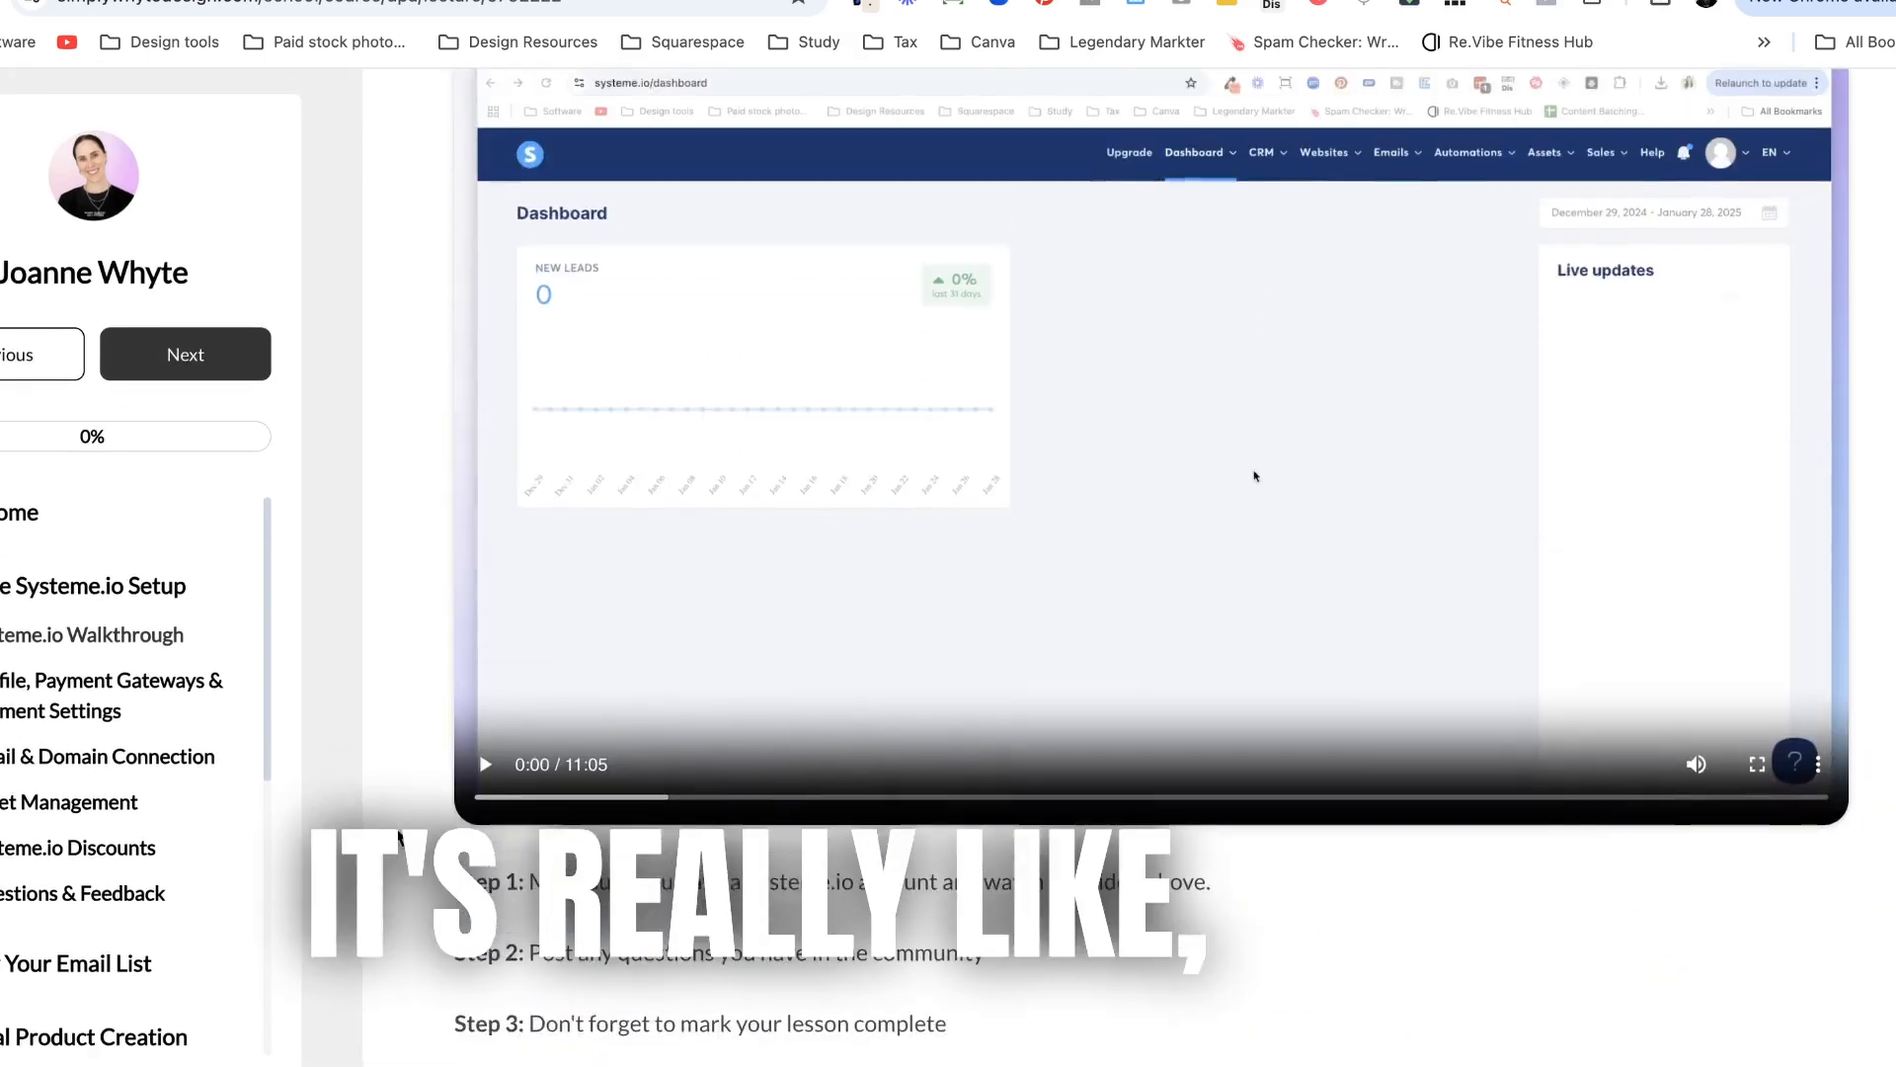
pyautogui.scroll(4, 1254, 445)
pyautogui.scroll(-3, 387, 734)
pyautogui.scroll(-3, 387, 736)
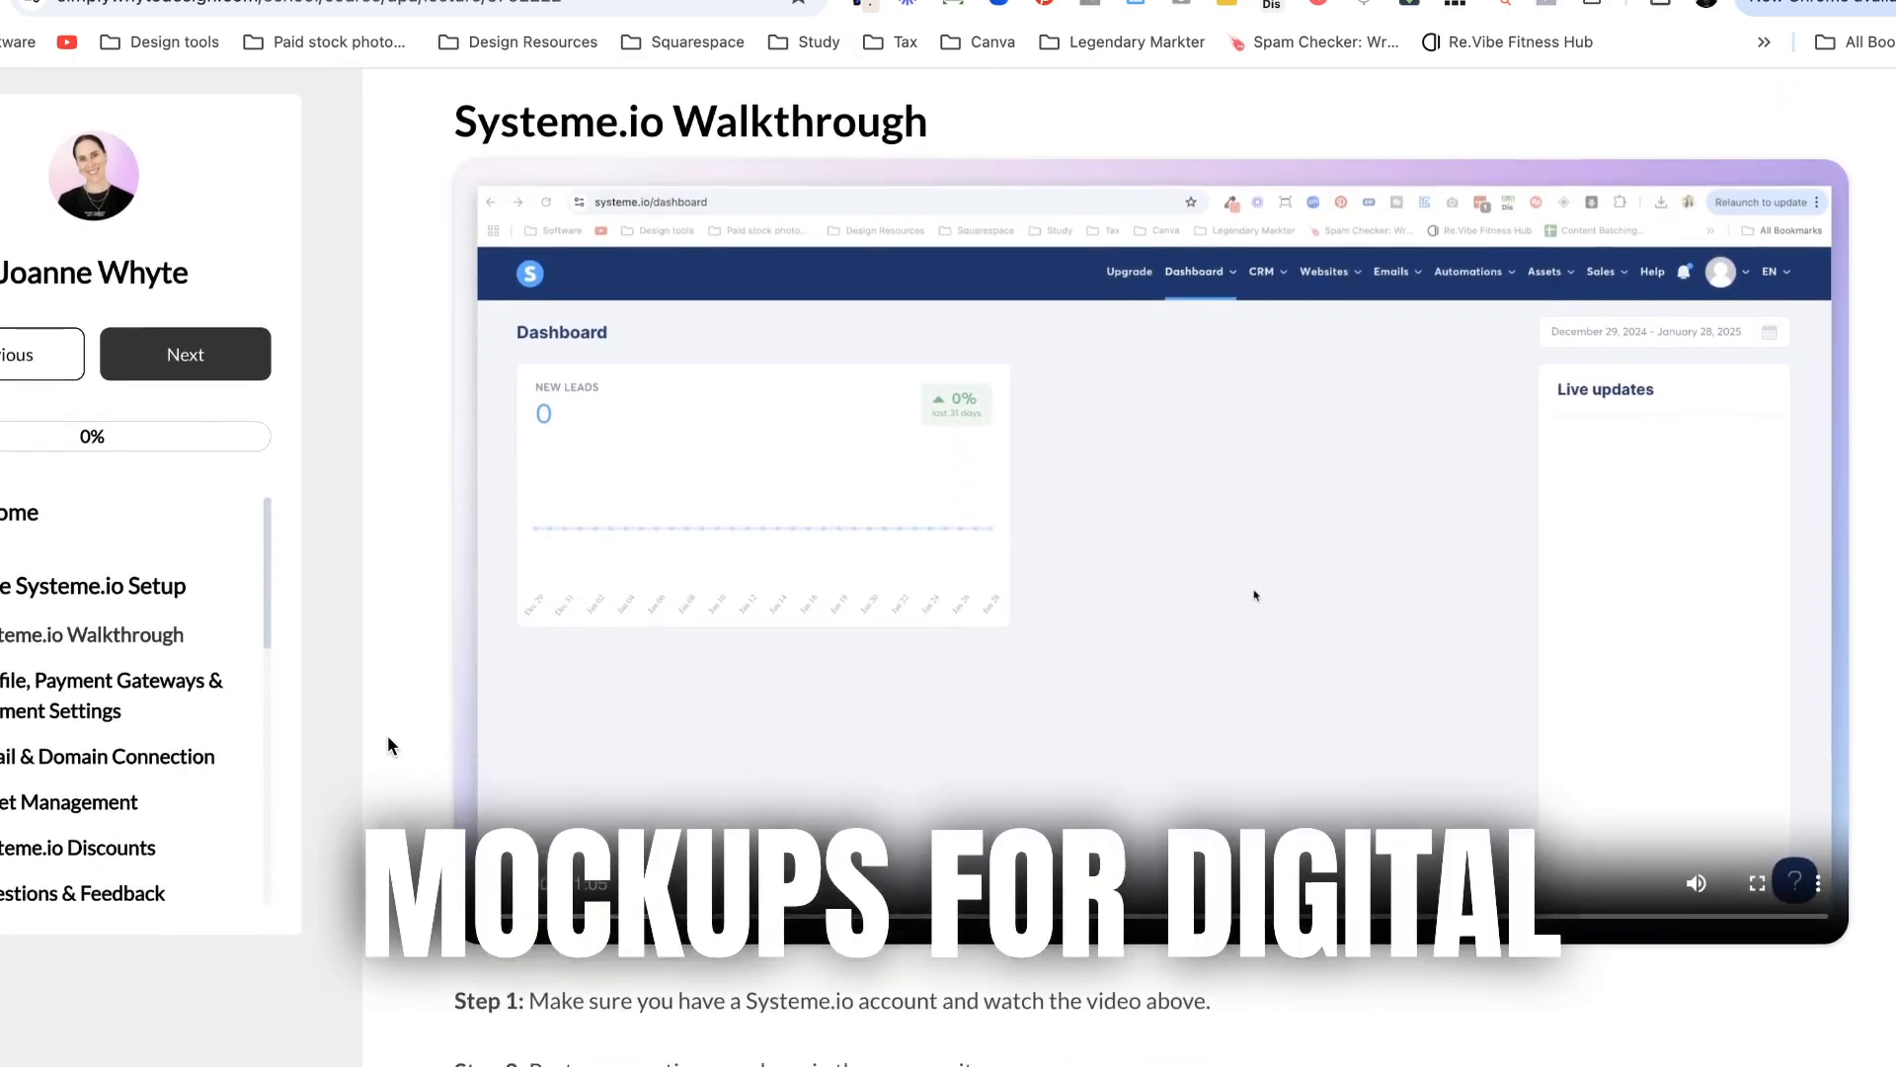
pyautogui.scroll(-3, 387, 735)
pyautogui.scroll(-2, 387, 735)
pyautogui.scroll(-3, 362, 743)
pyautogui.scroll(-2, 363, 743)
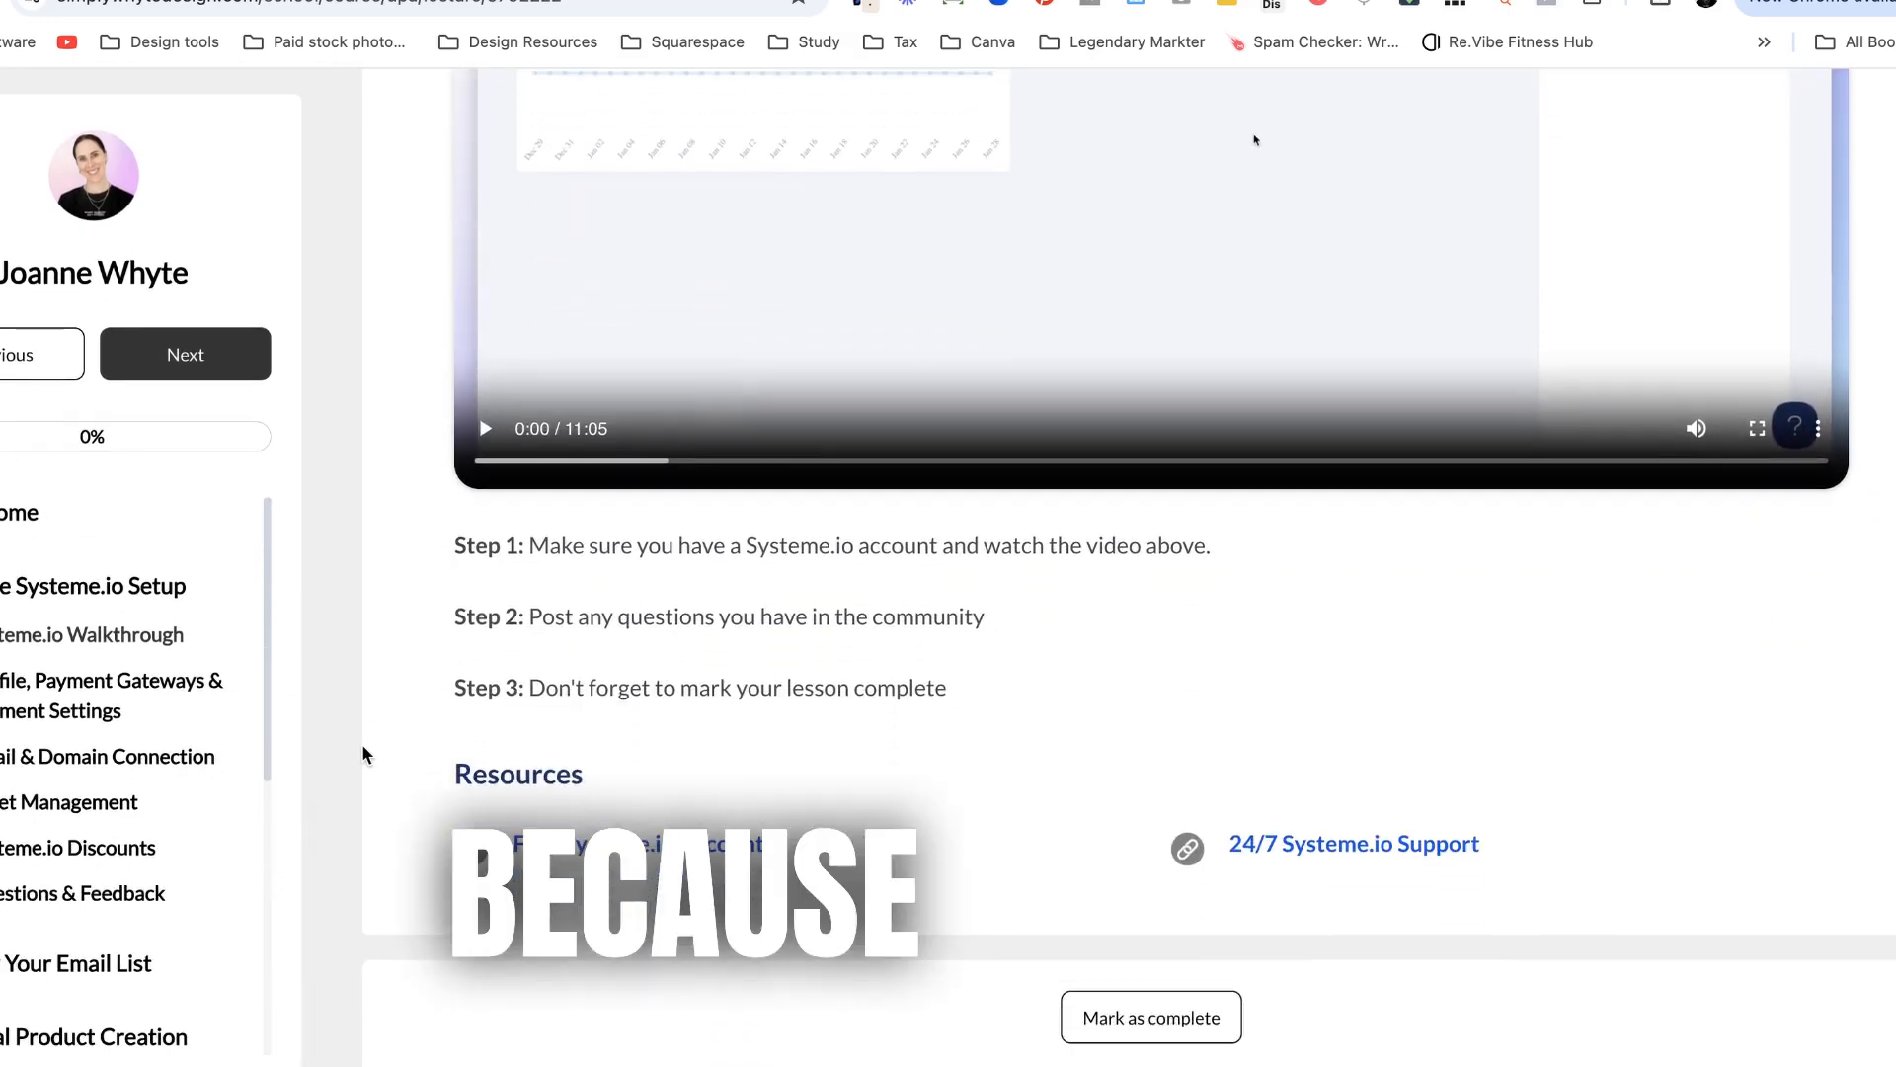
pyautogui.scroll(6, 362, 743)
pyautogui.scroll(2, 362, 742)
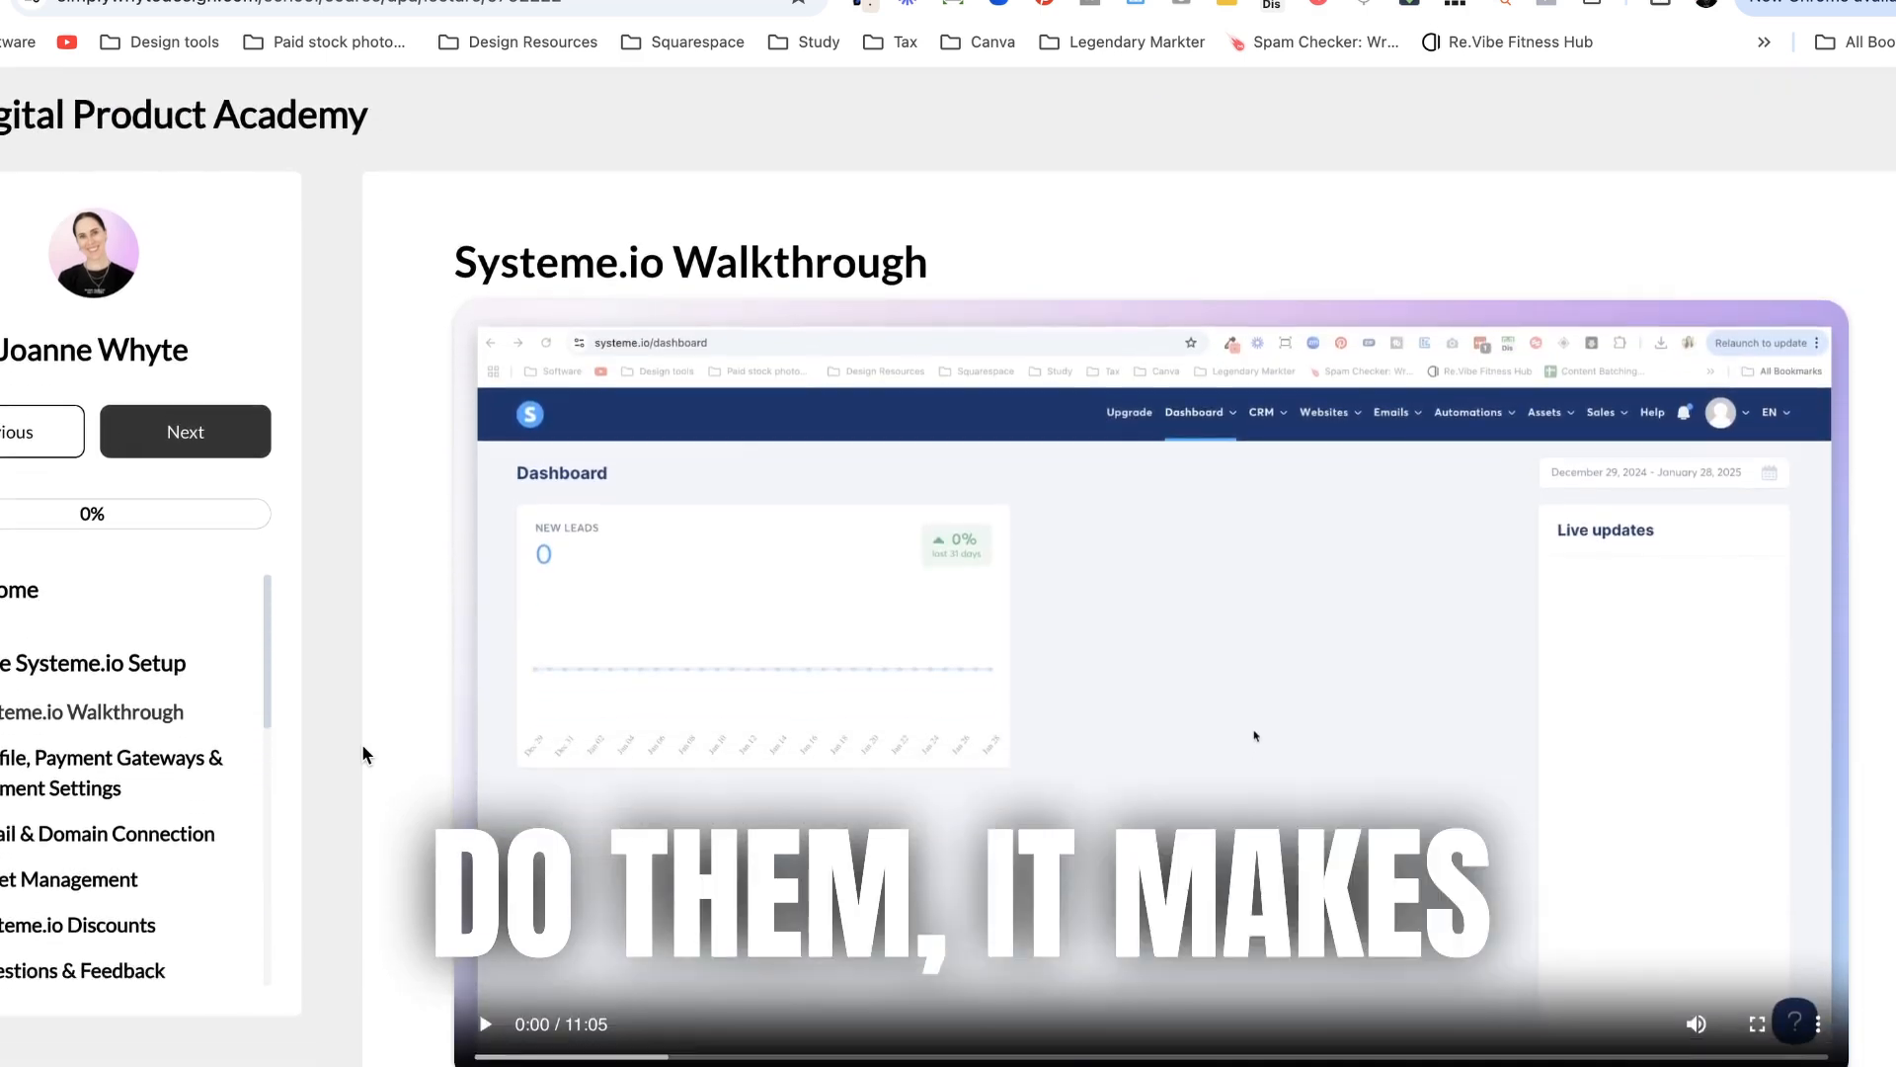
pyautogui.scroll(-2, 362, 742)
pyautogui.scroll(-1, 361, 742)
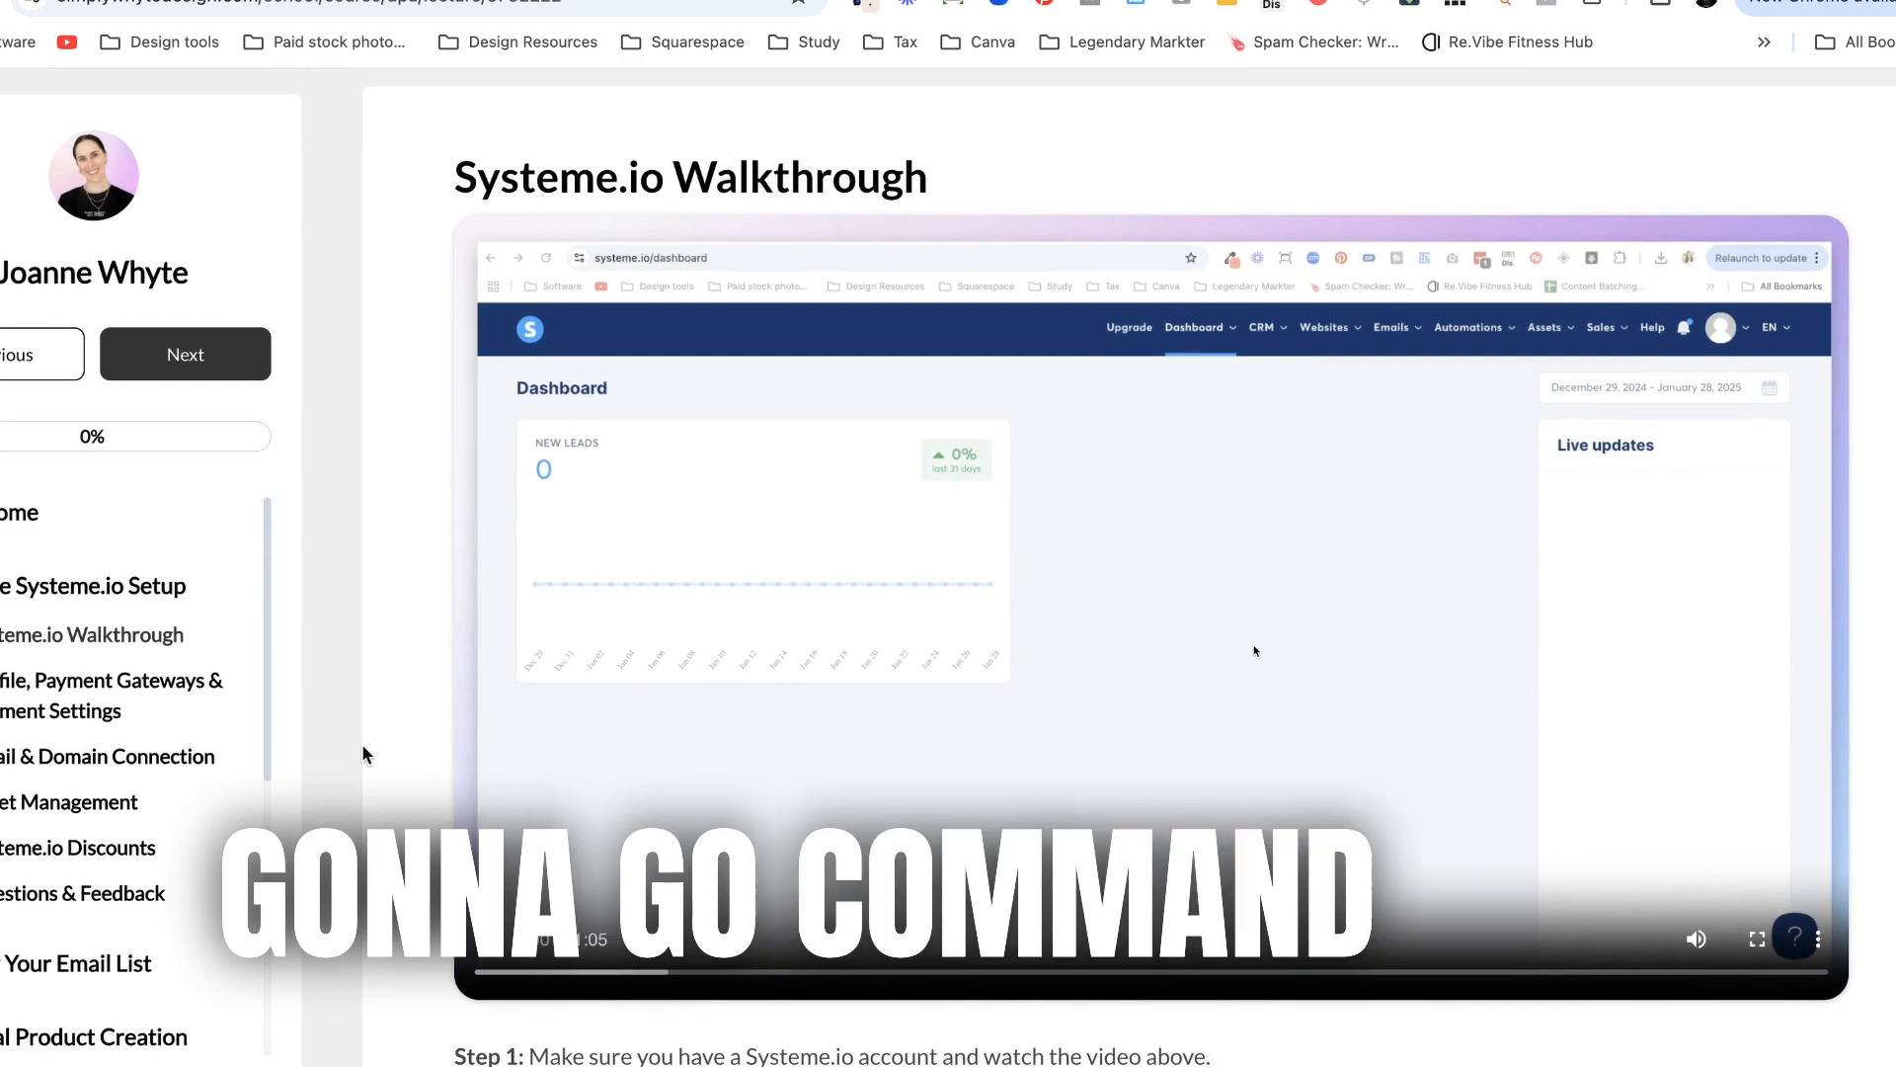
# - Capture a screenshot of the Systeme.io Walkthrough lesson page
pyautogui.press('super+shift+4')
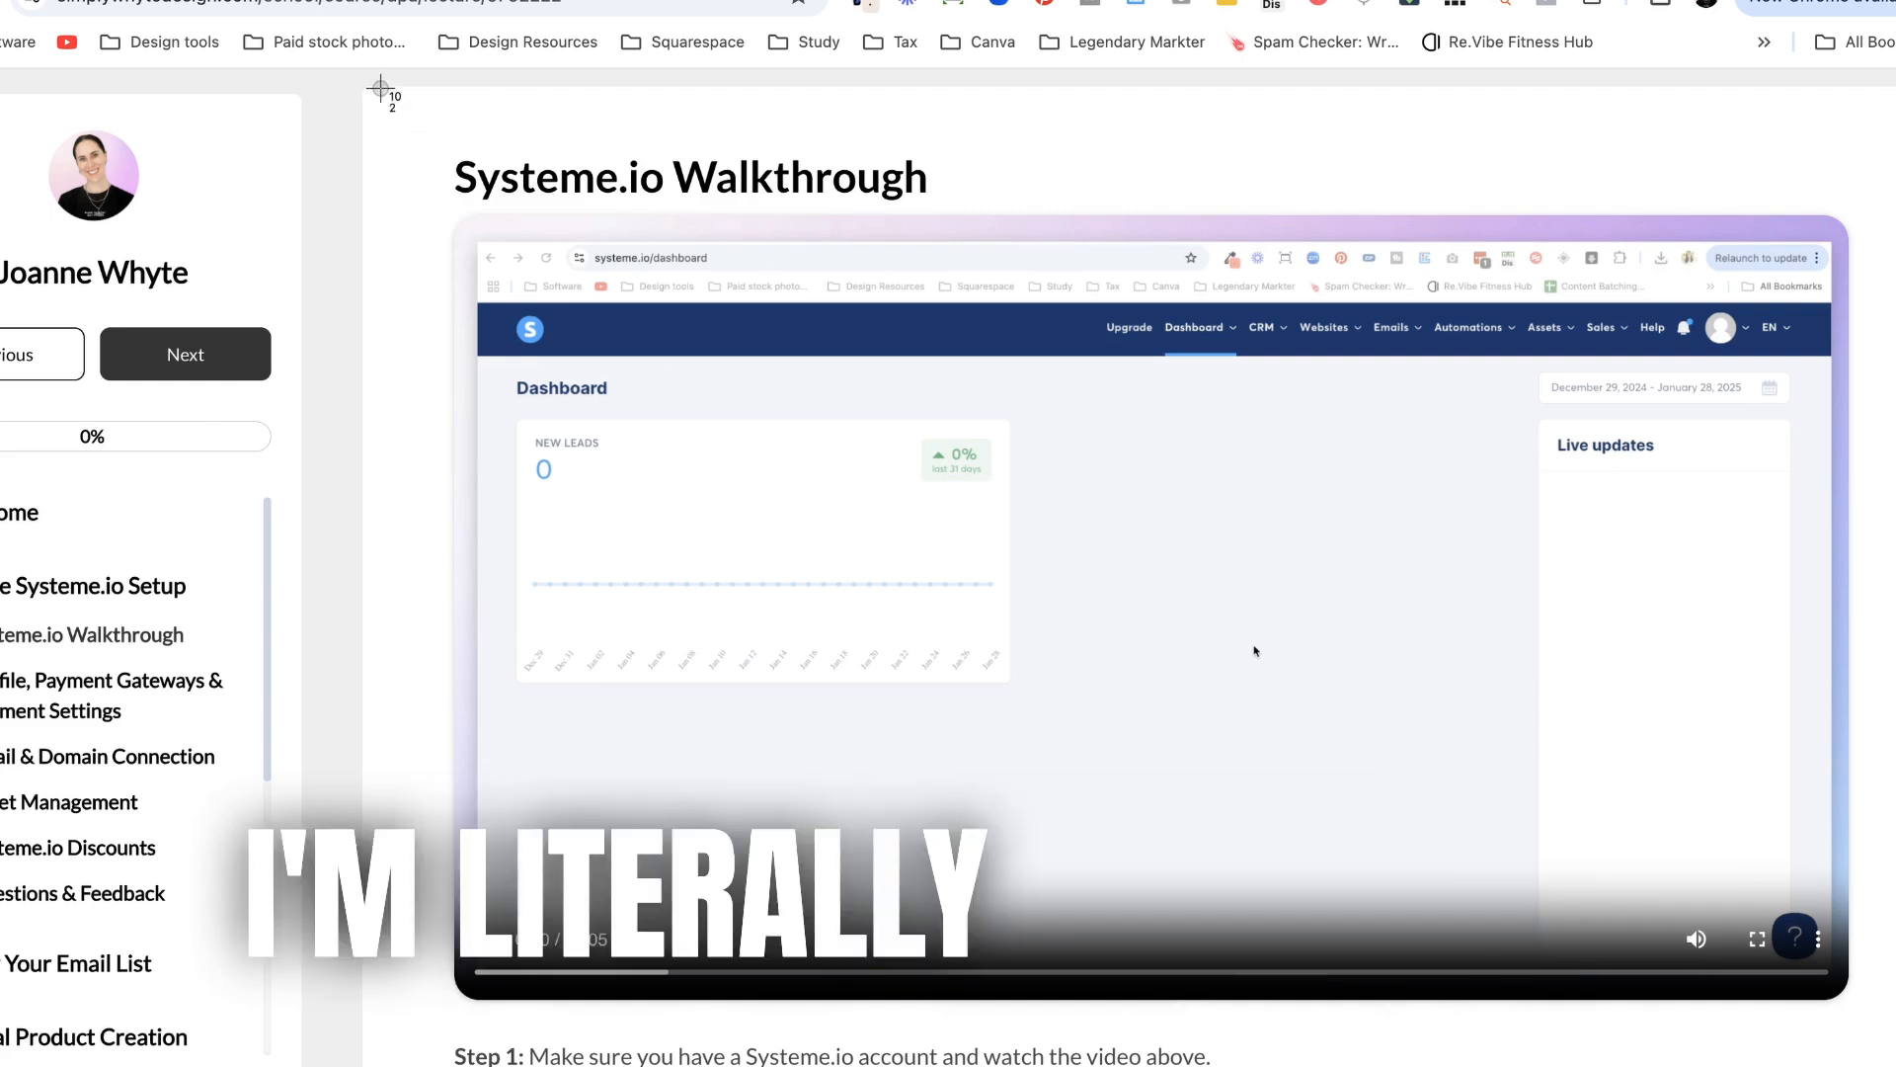
pyautogui.moveTo(371, 87); pyautogui.dragTo(1895, 1022)
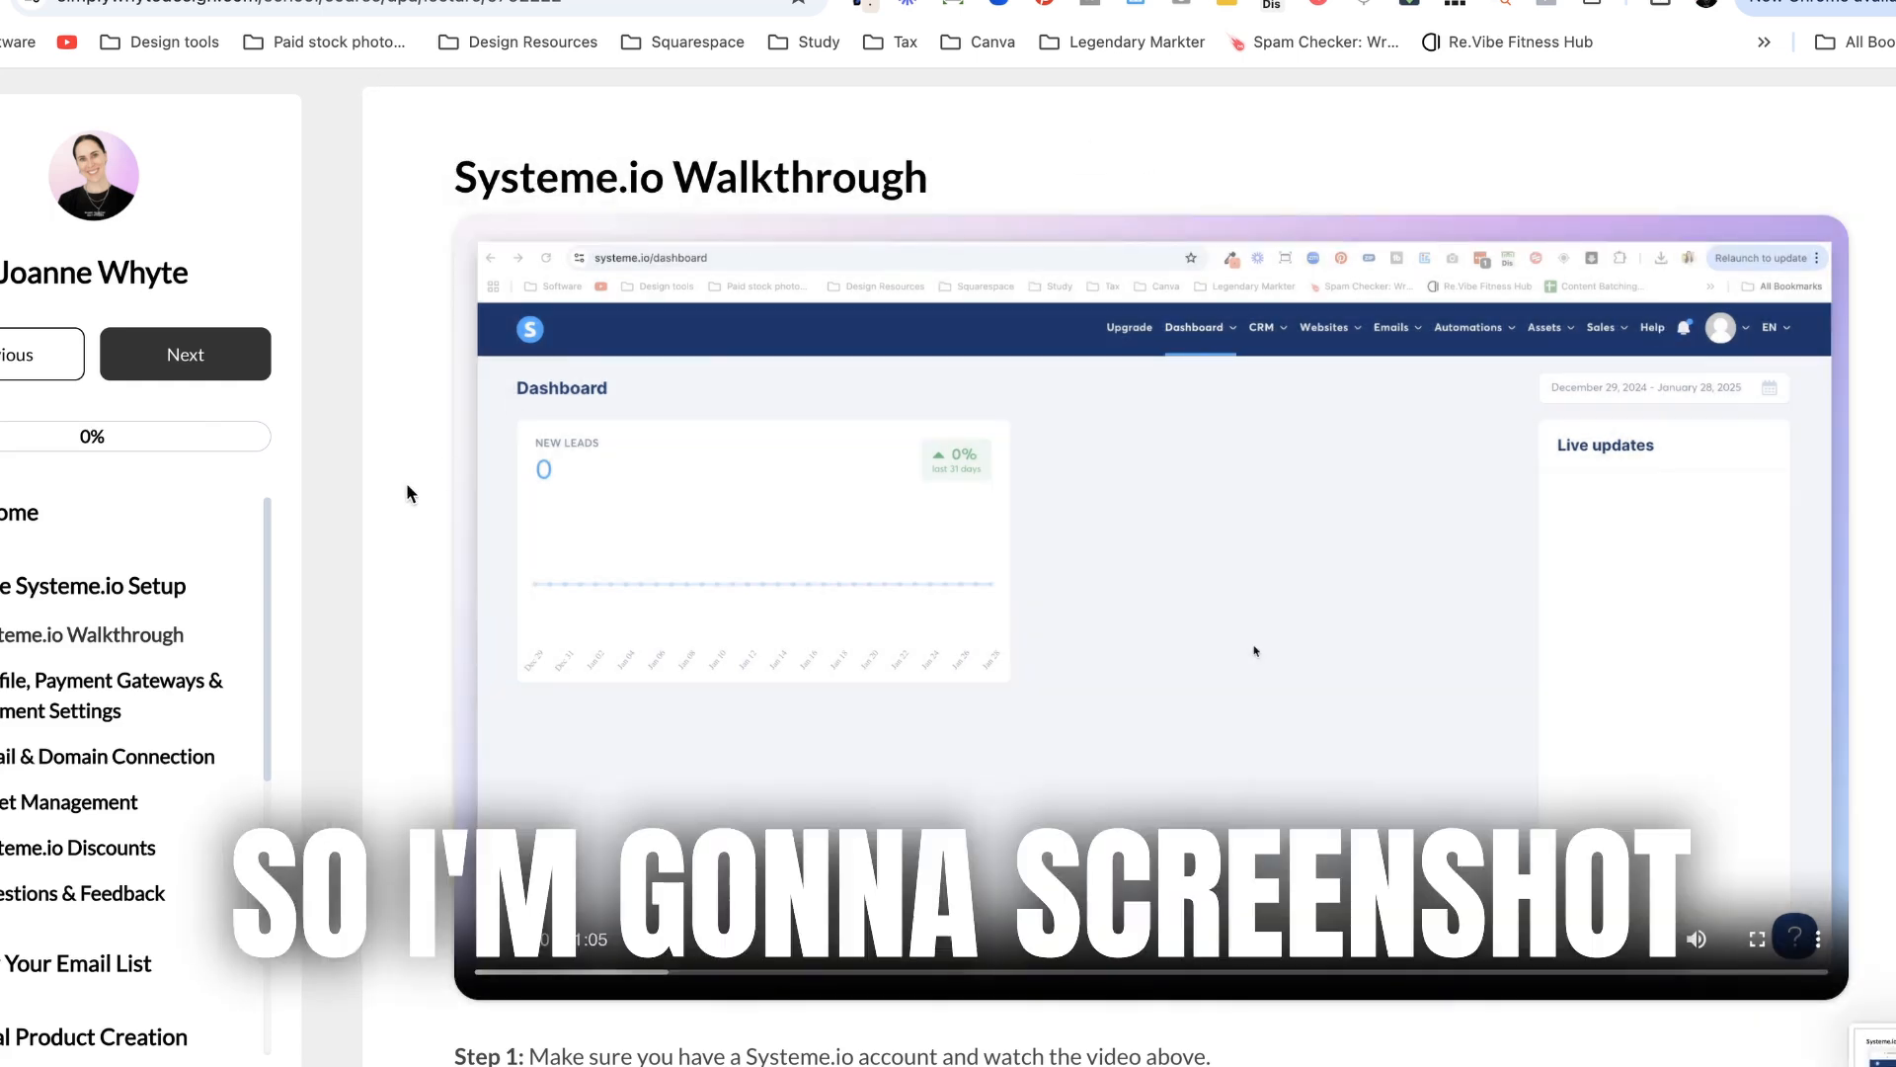
pyautogui.scroll(-3, 386, 593)
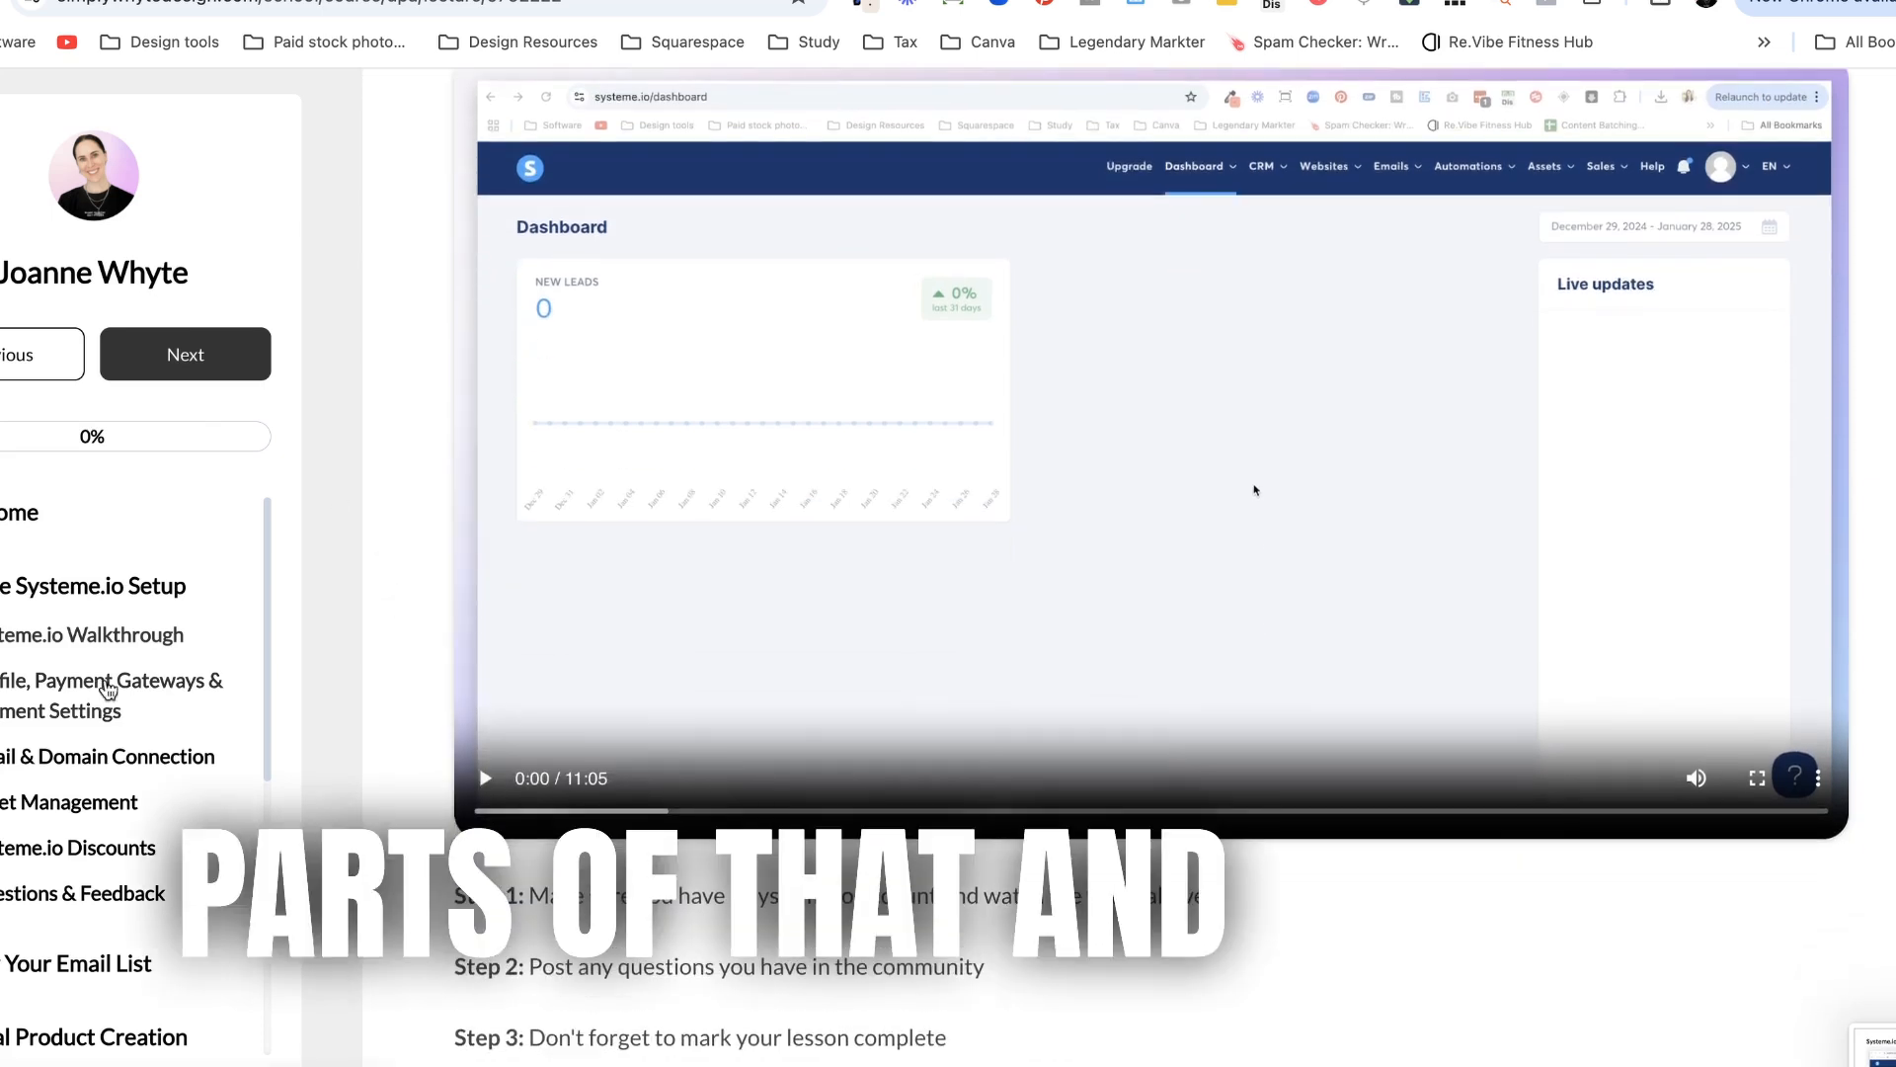
pyautogui.scroll(-1, 298, 687)
pyautogui.scroll(-4, 416, 742)
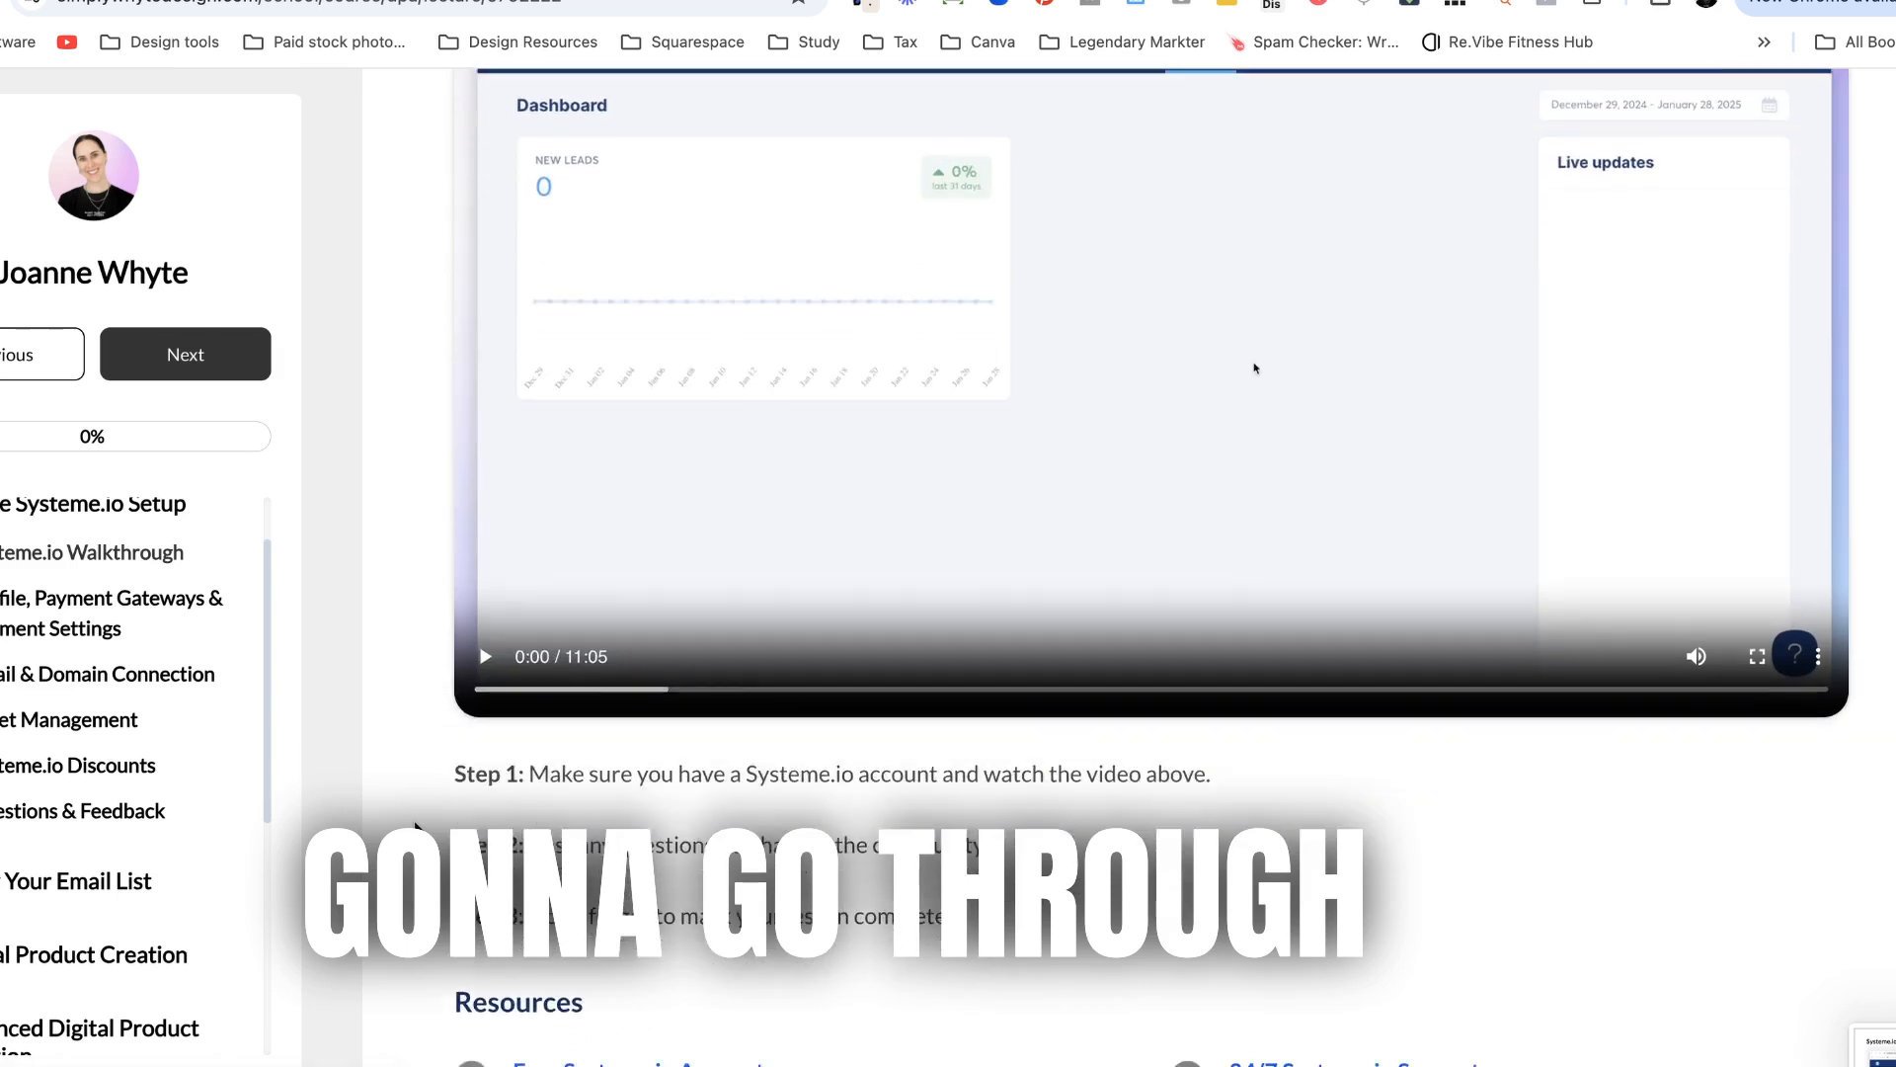
pyautogui.scroll(-1, 416, 828)
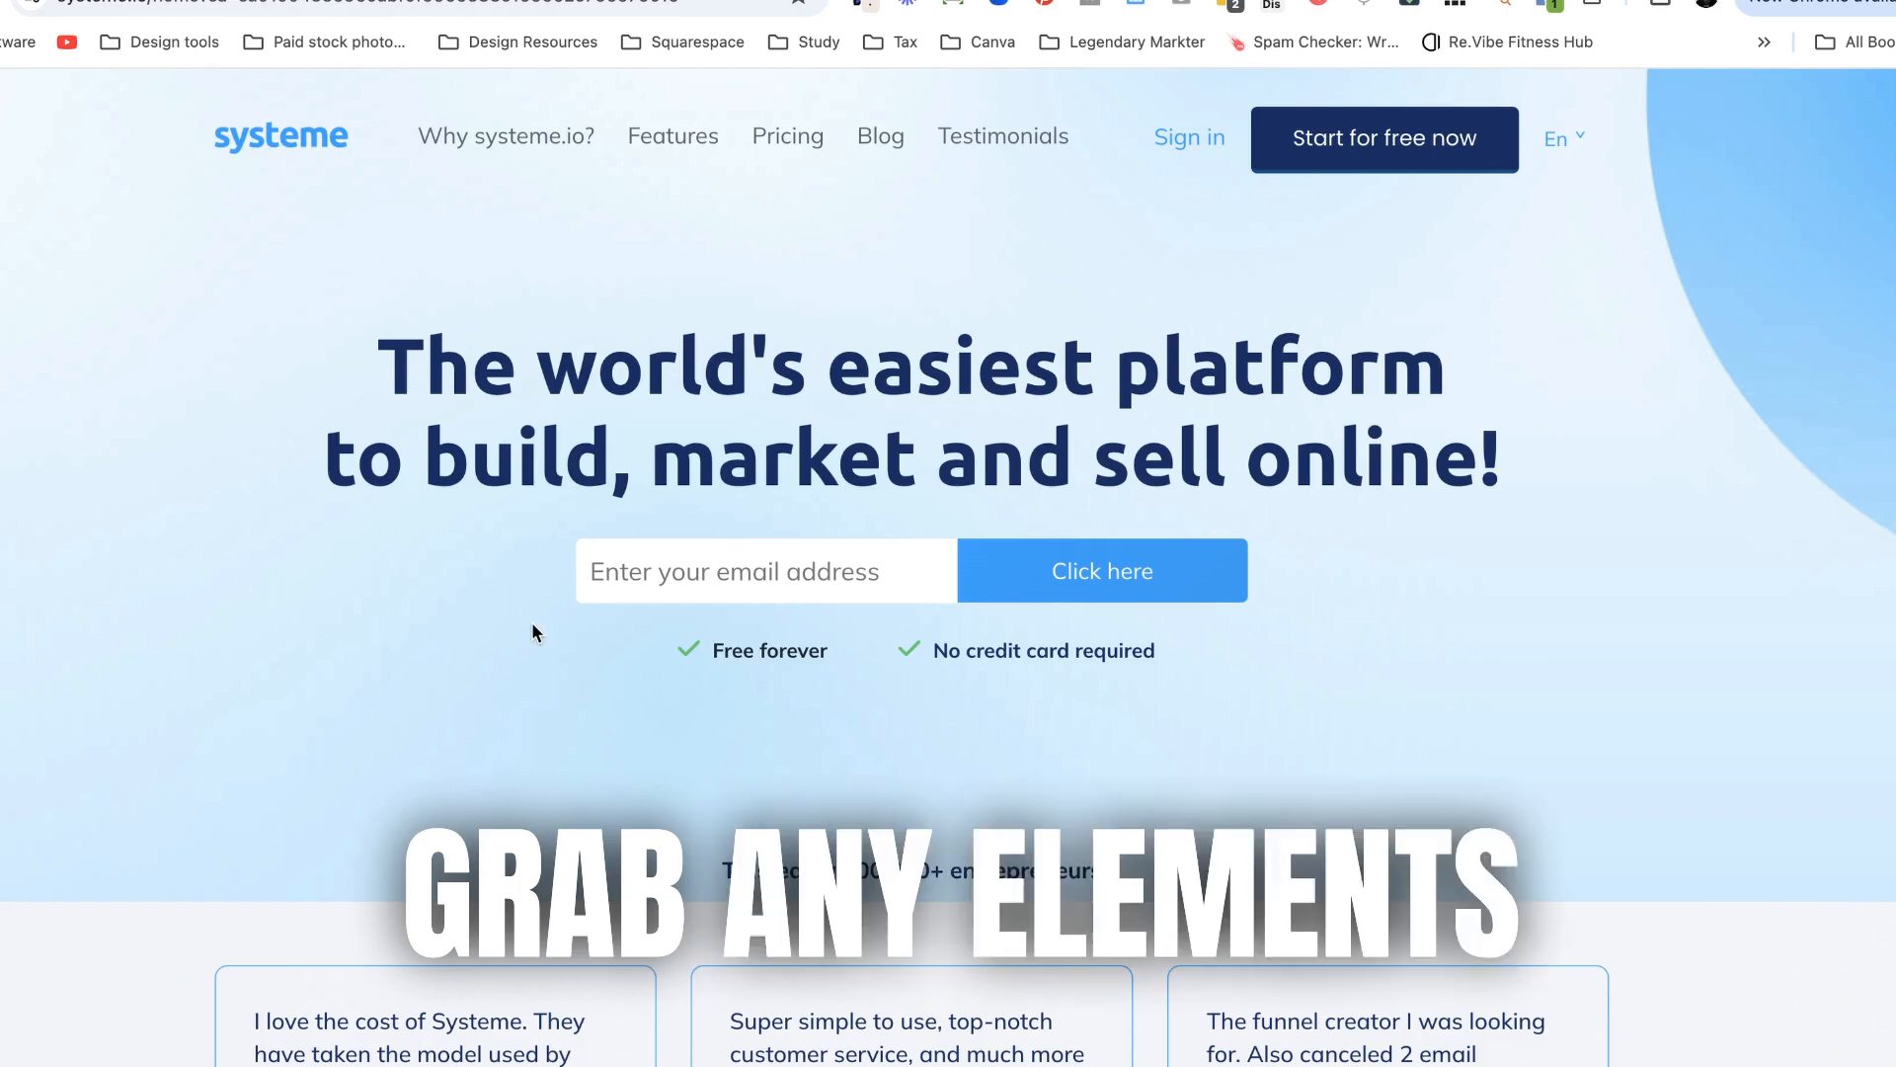
# - Capture screenshots of the systeme logo and the sales-funnel dashboard image, then return to the Canva mockup design
pyautogui.press('super+shift+4')
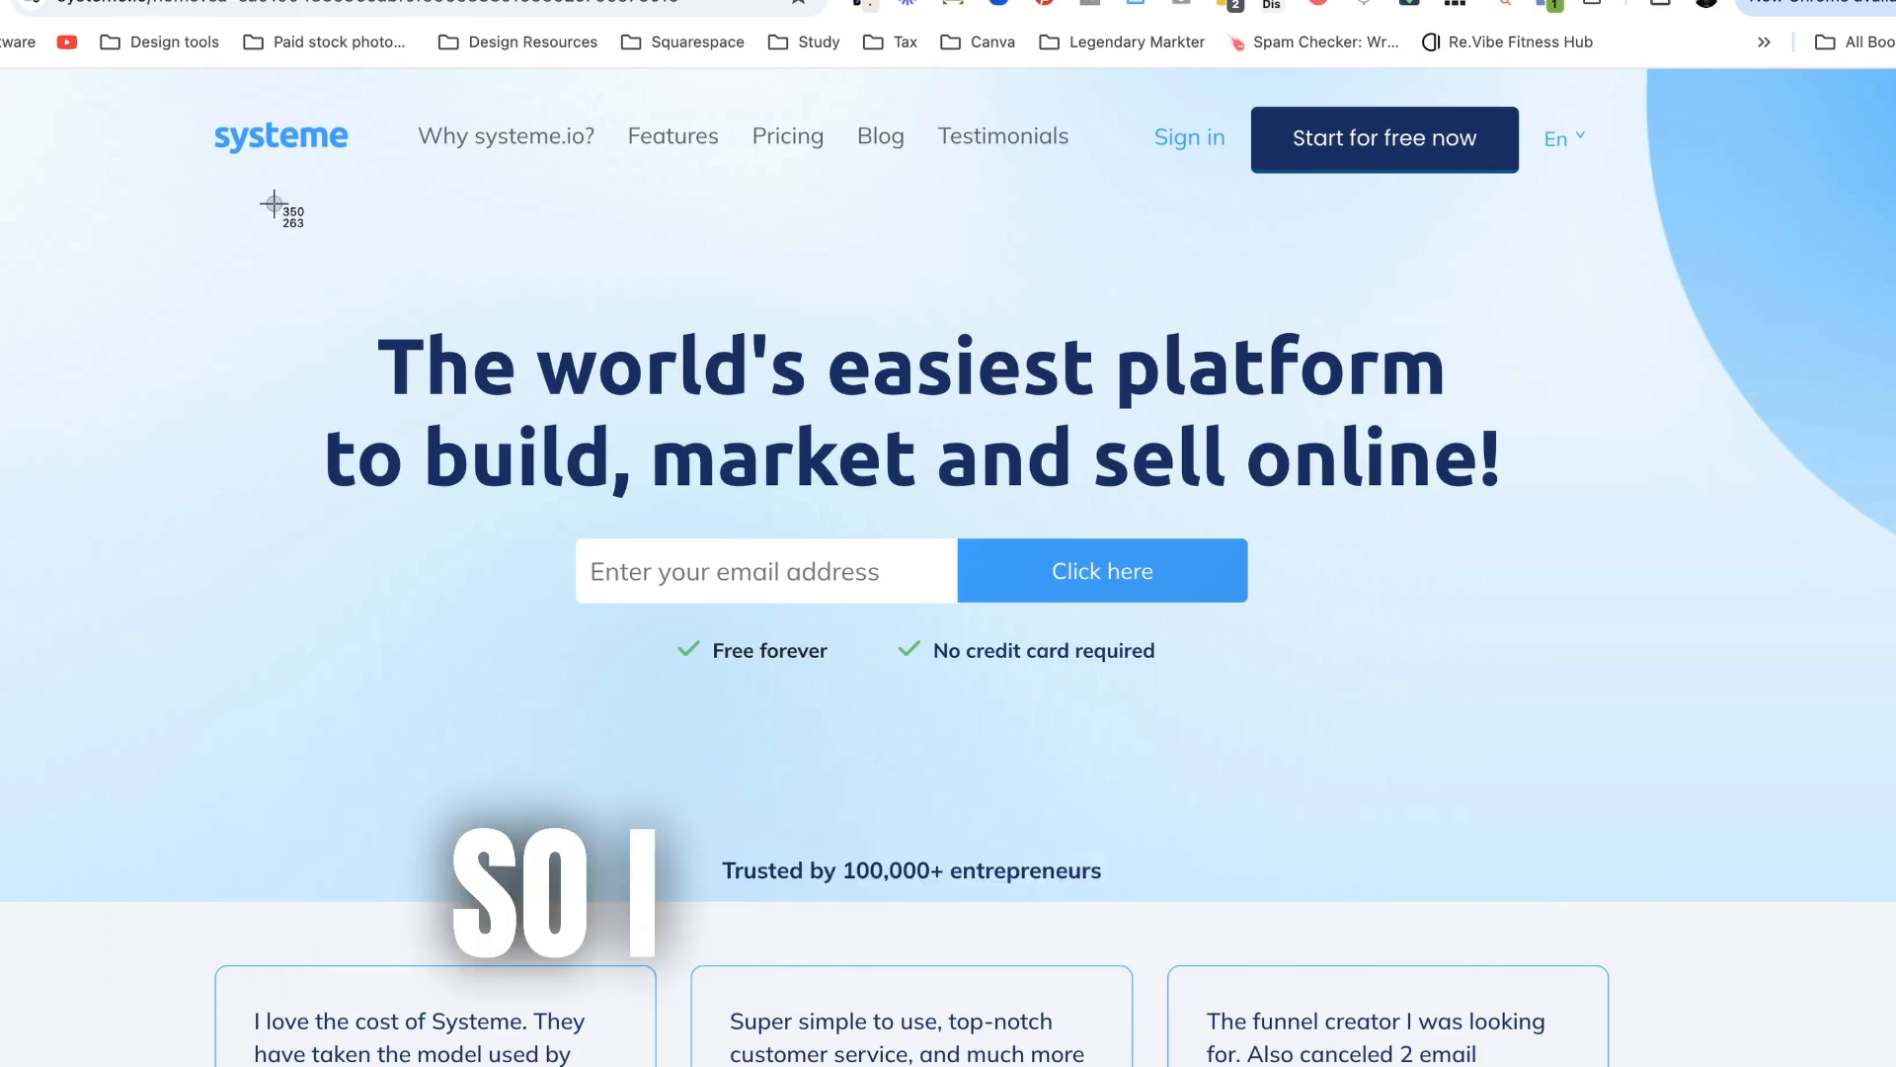
pyautogui.moveTo(387, 145); pyautogui.dragTo(372, 163)
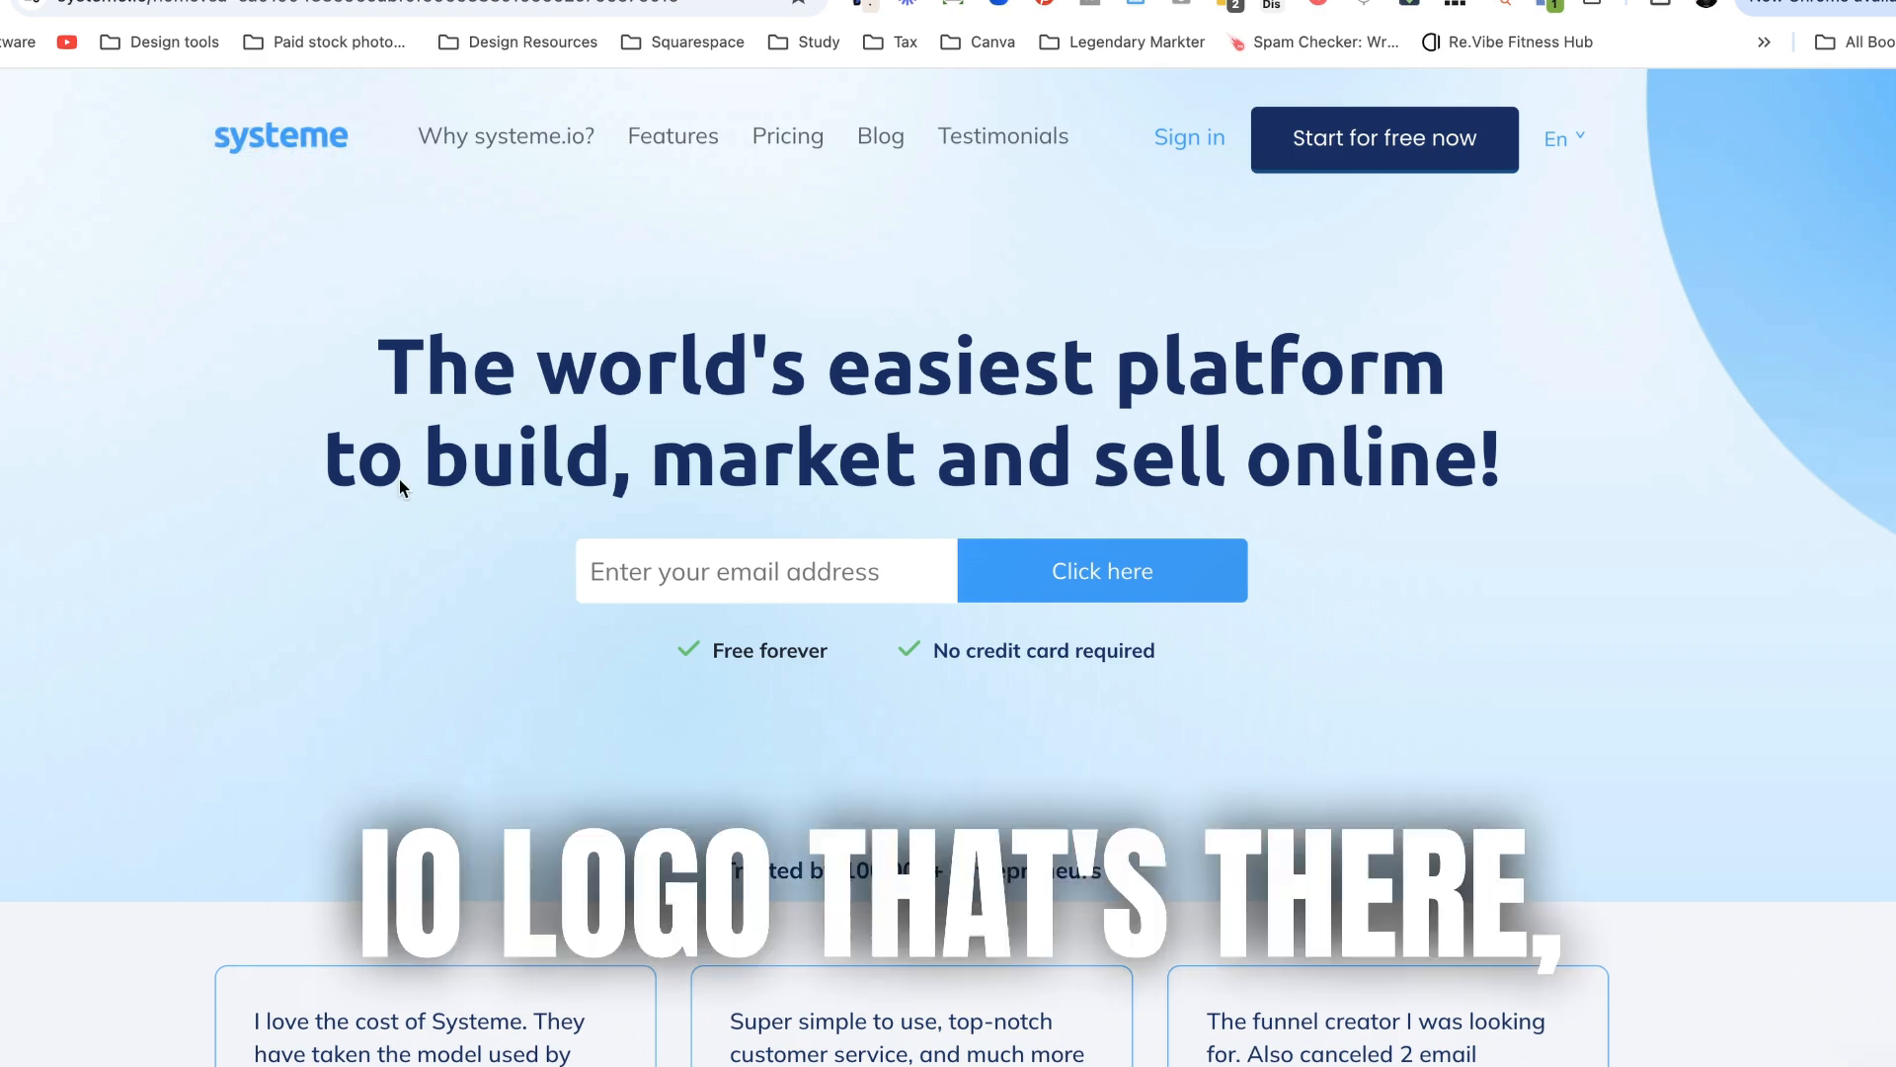
pyautogui.scroll(-2, 399, 479)
pyautogui.scroll(-5, 450, 669)
pyautogui.scroll(-5, 451, 670)
pyautogui.scroll(-5, 452, 669)
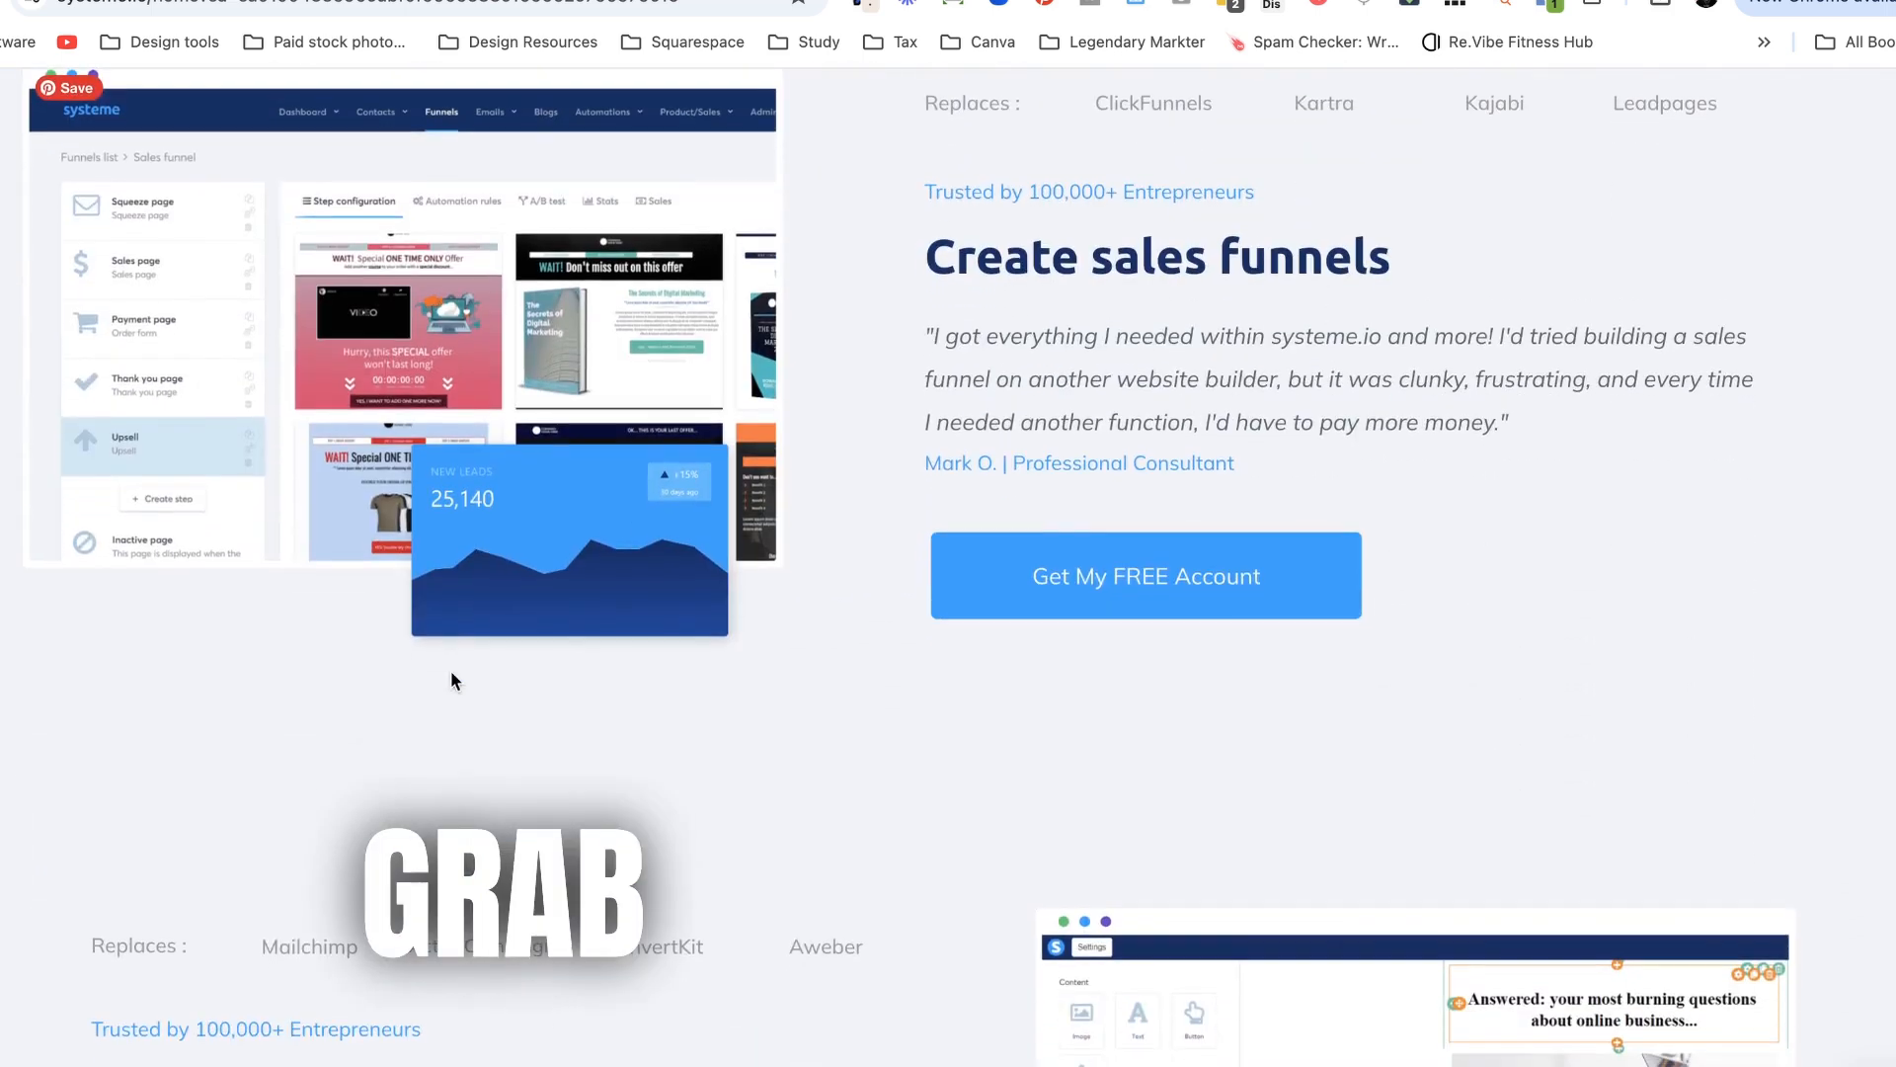
pyautogui.scroll(2, 604, 583)
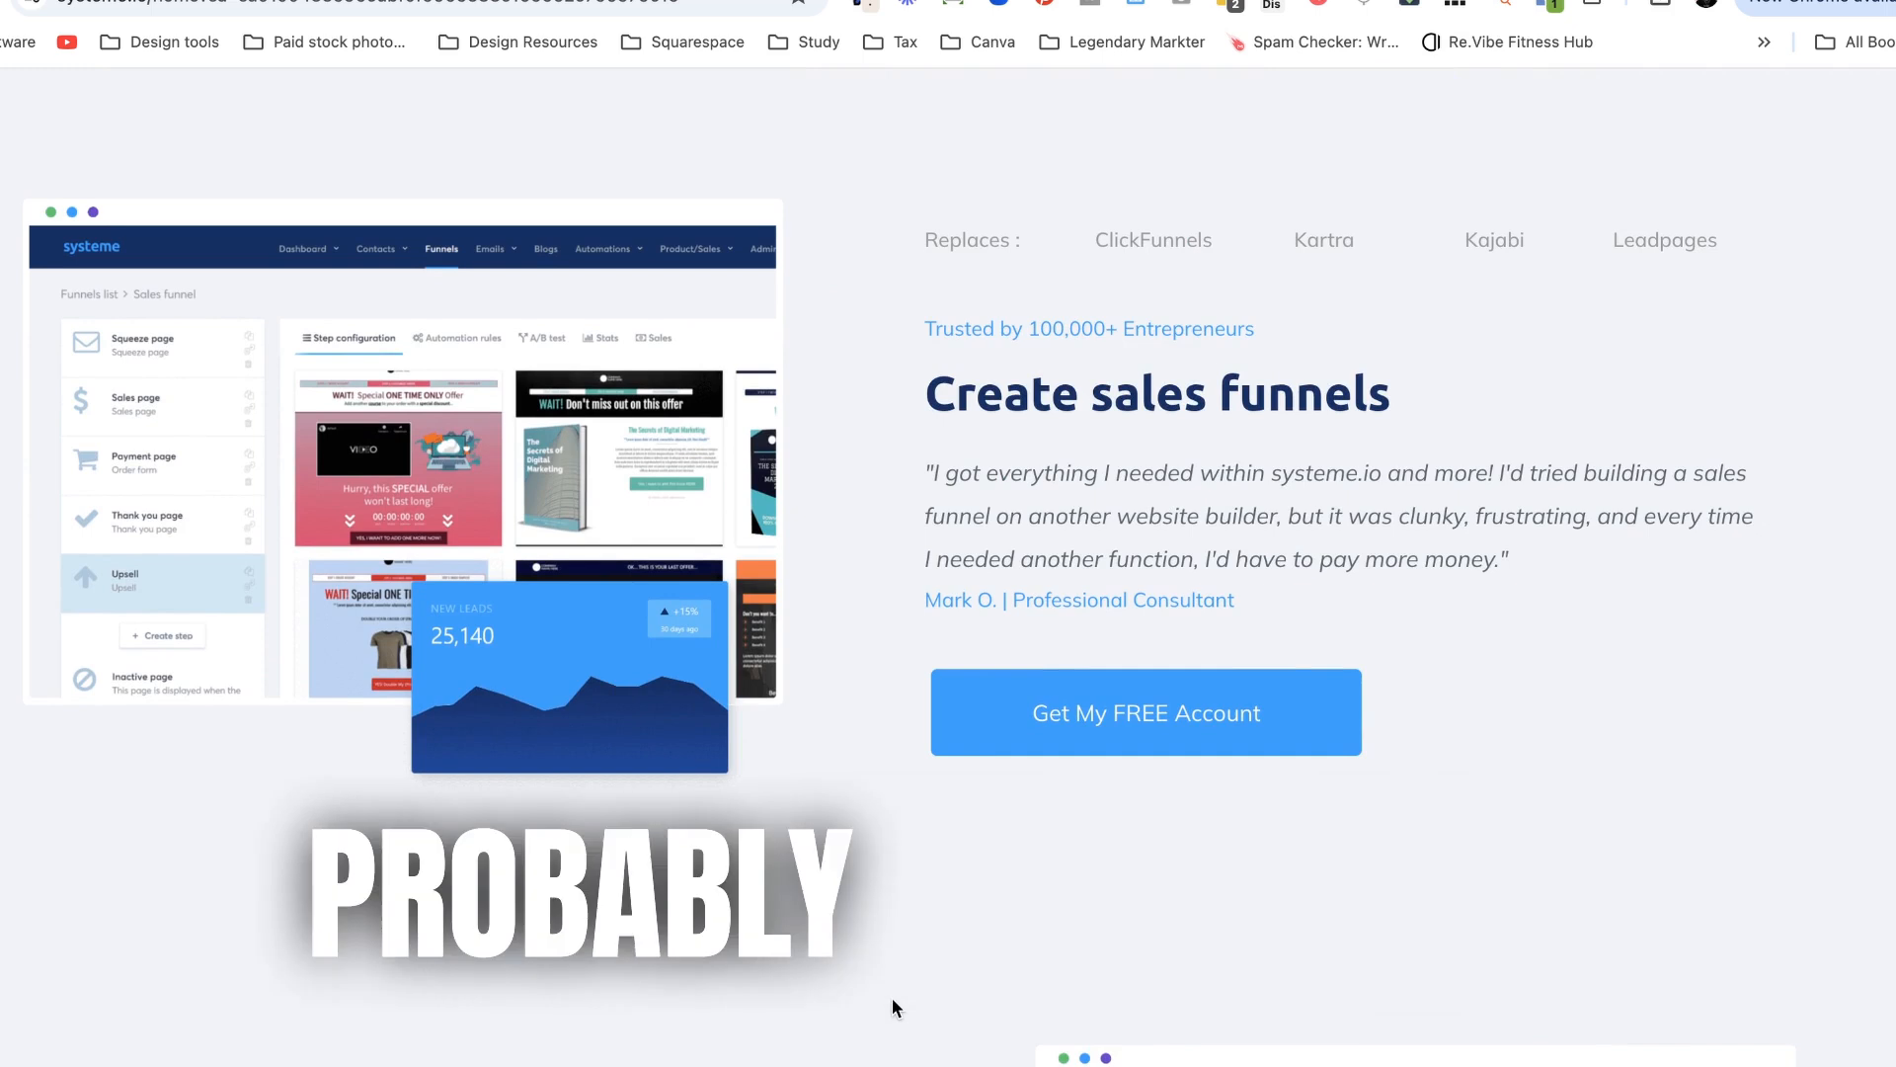
pyautogui.moveTo(4, 178); pyautogui.dragTo(826, 805)
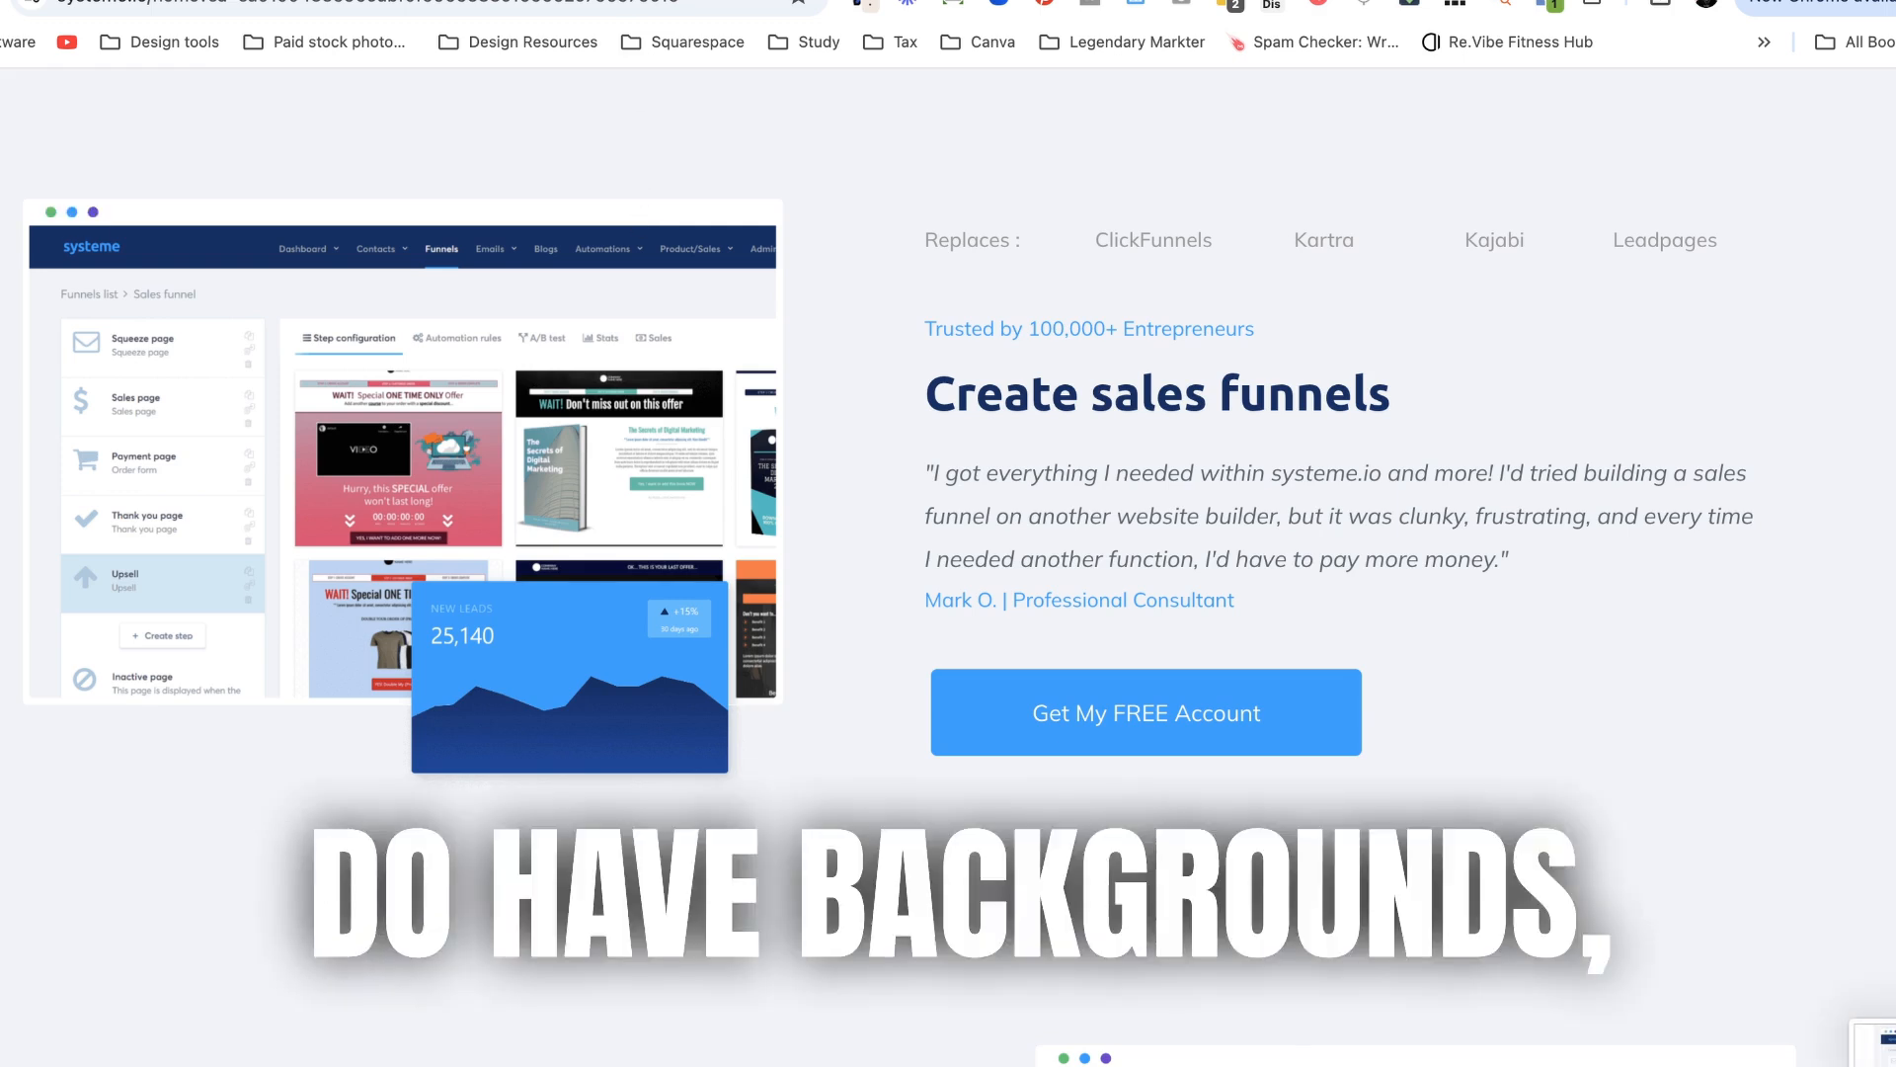
pyautogui.click(638, 3)
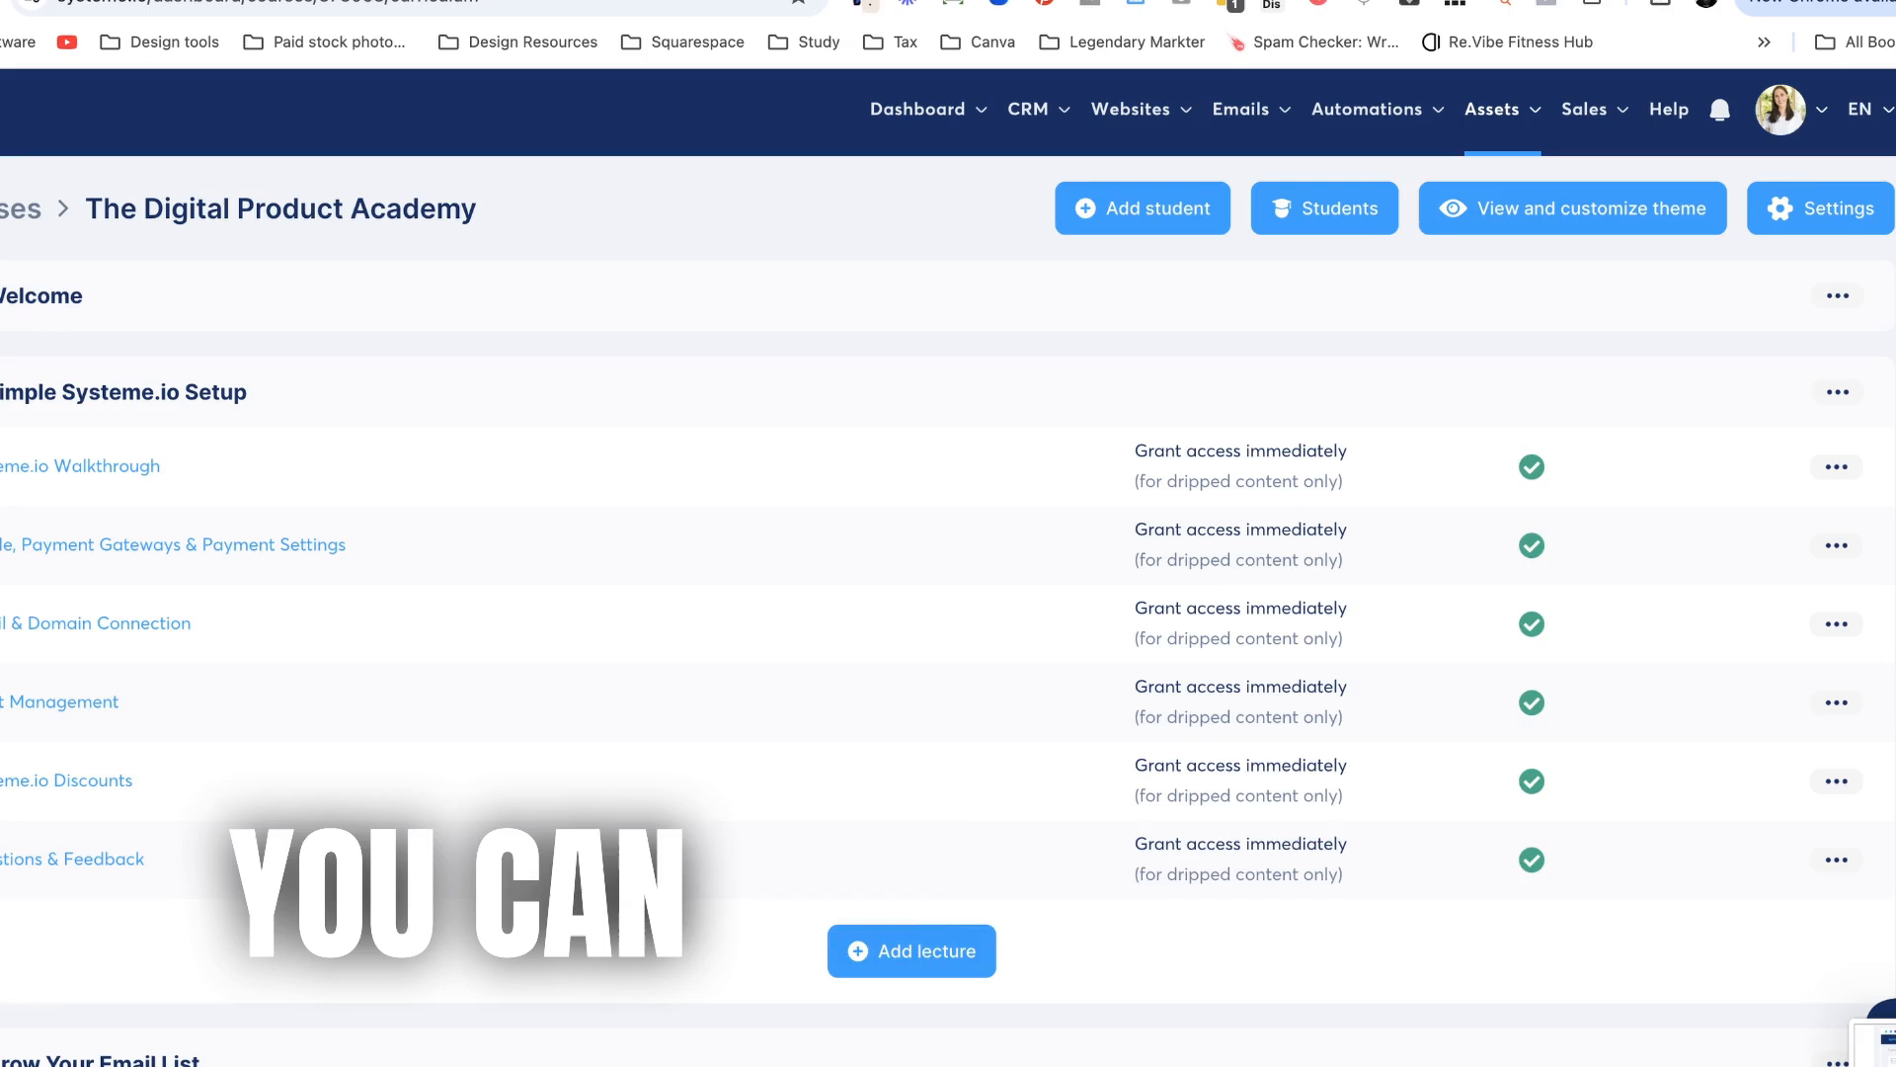
pyautogui.hotkey('ctrl', 'Tab')
# - Duplicate the mockup page into Page 3 and clear all its elements and the gradient background
pyautogui.click(526, 422)
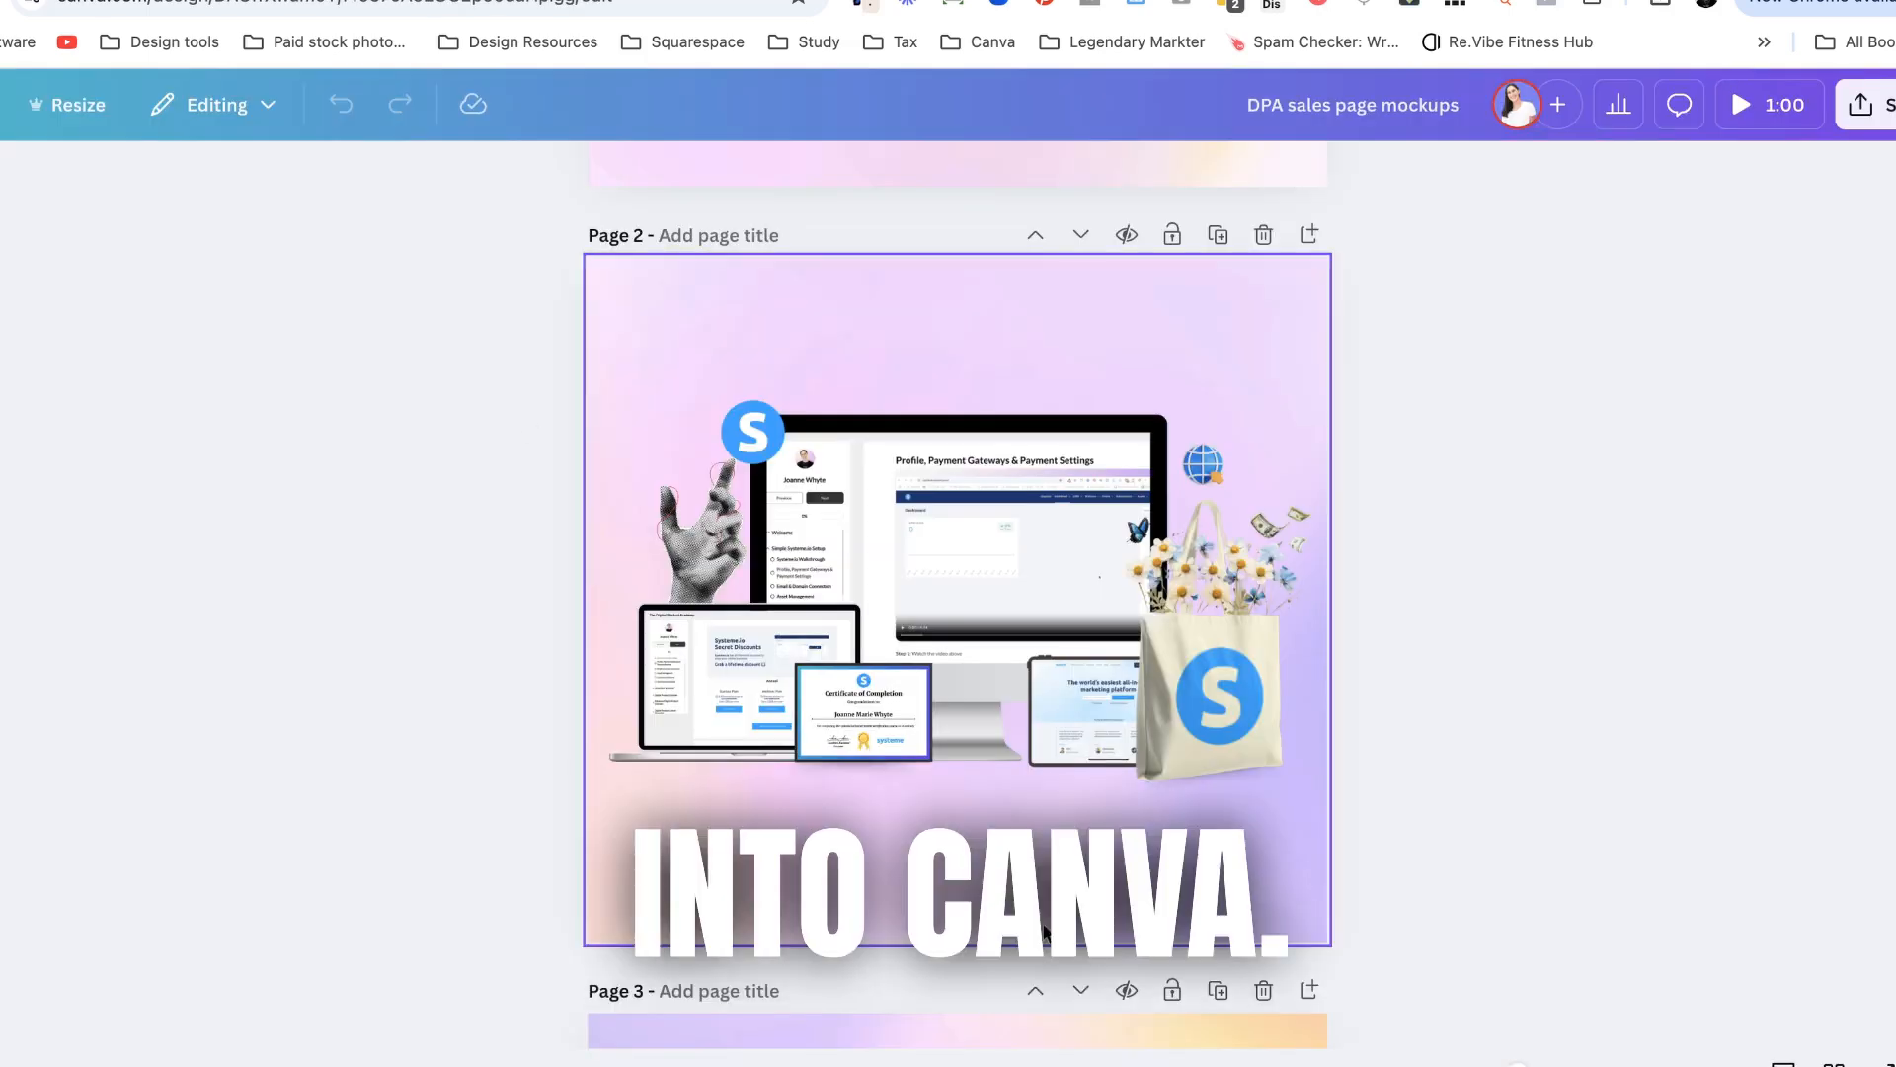
pyautogui.scroll(2, 1218, 308)
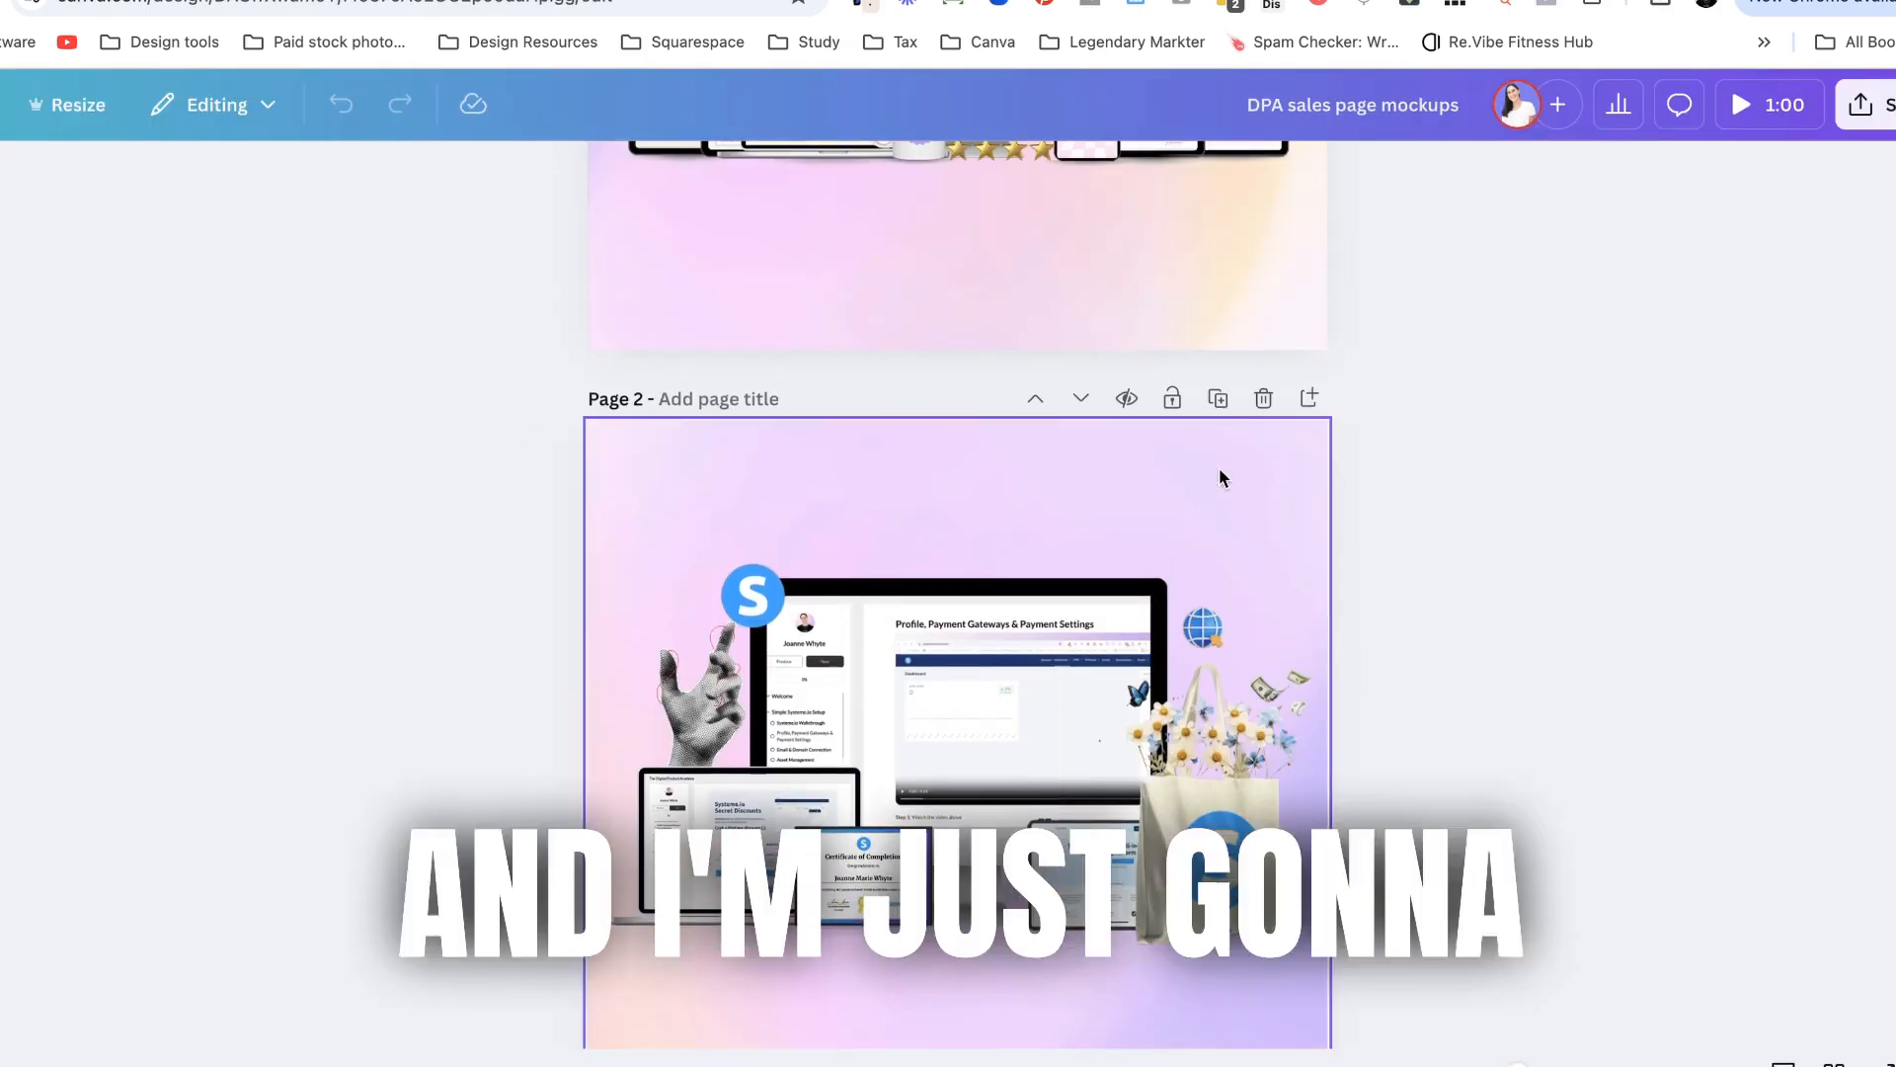
pyautogui.click(1224, 399)
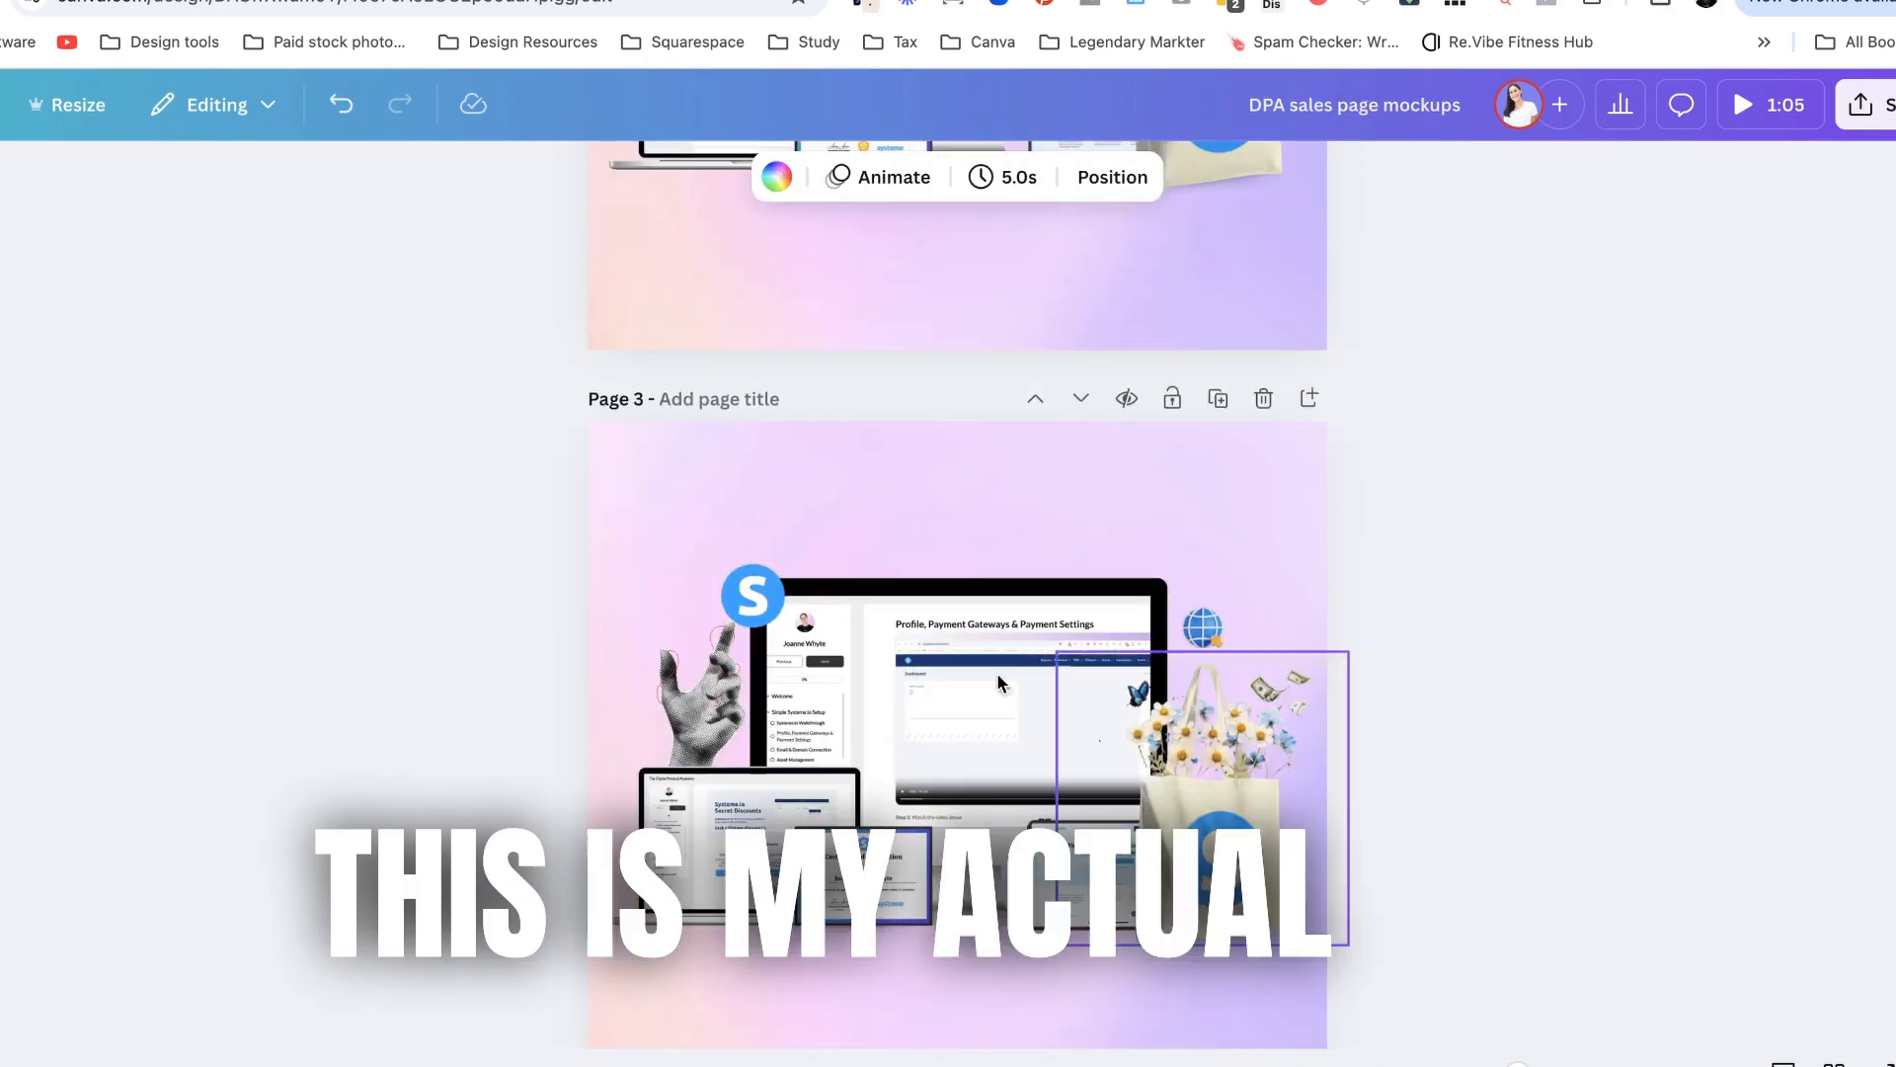
pyautogui.click(1170, 639)
pyautogui.scroll(-1, 1278, 959)
pyautogui.click(1278, 958)
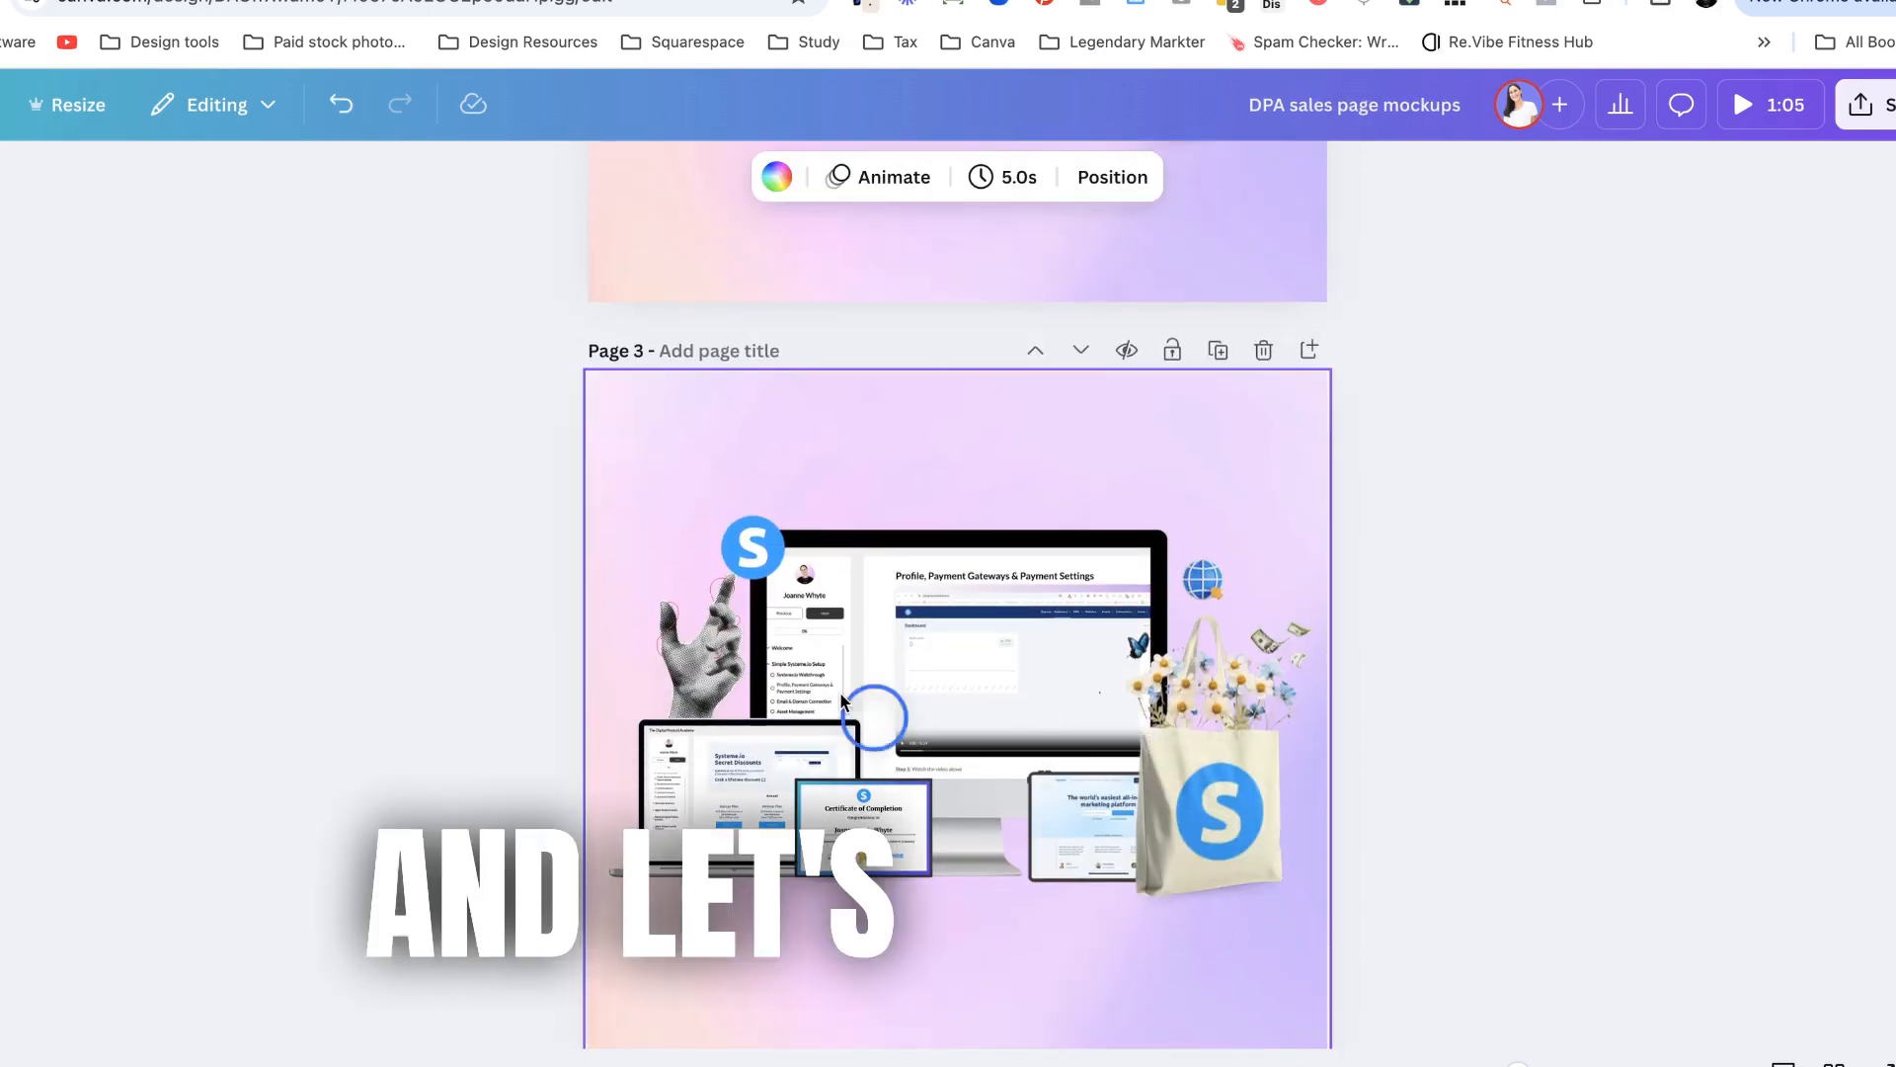
pyautogui.moveTo(1340, 889); pyautogui.dragTo(678, 545)
pyautogui.press('Delete')
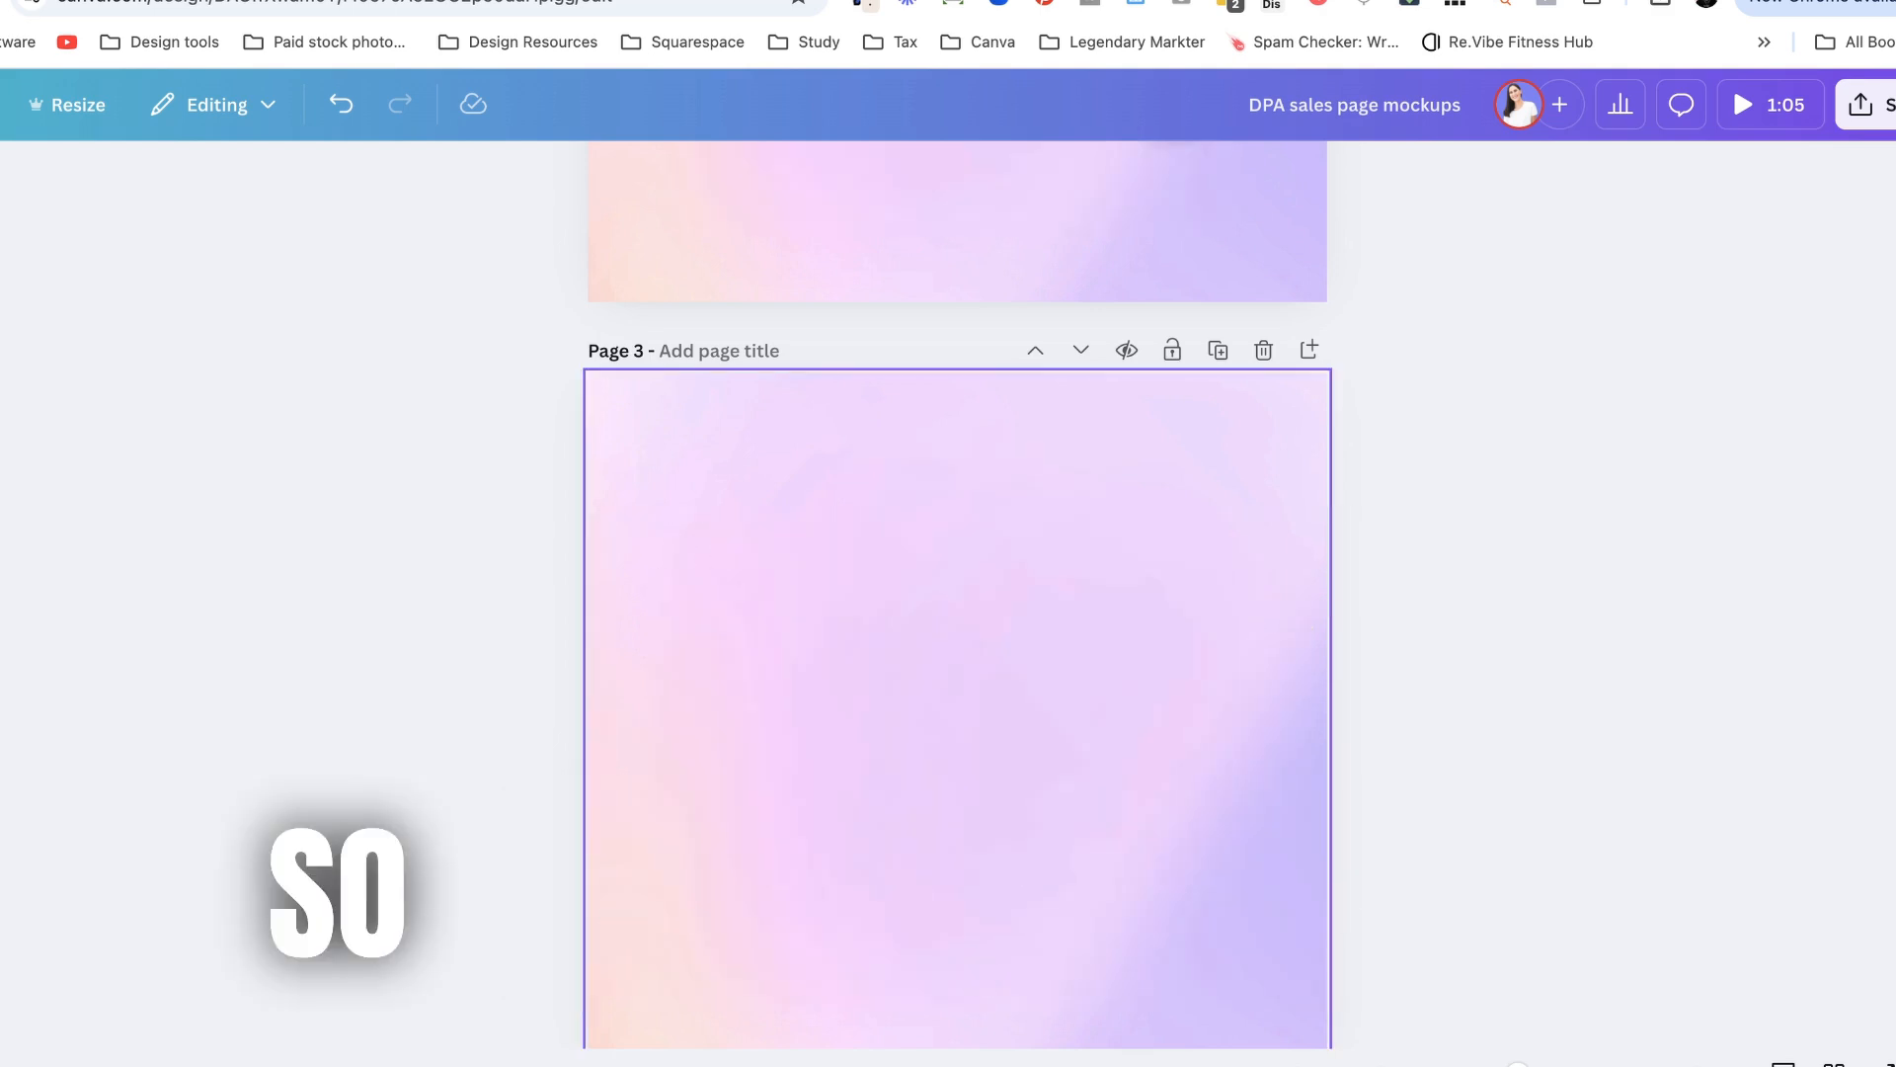
pyautogui.scroll(-1, 753, 662)
pyautogui.click(753, 663)
pyautogui.press('Delete')
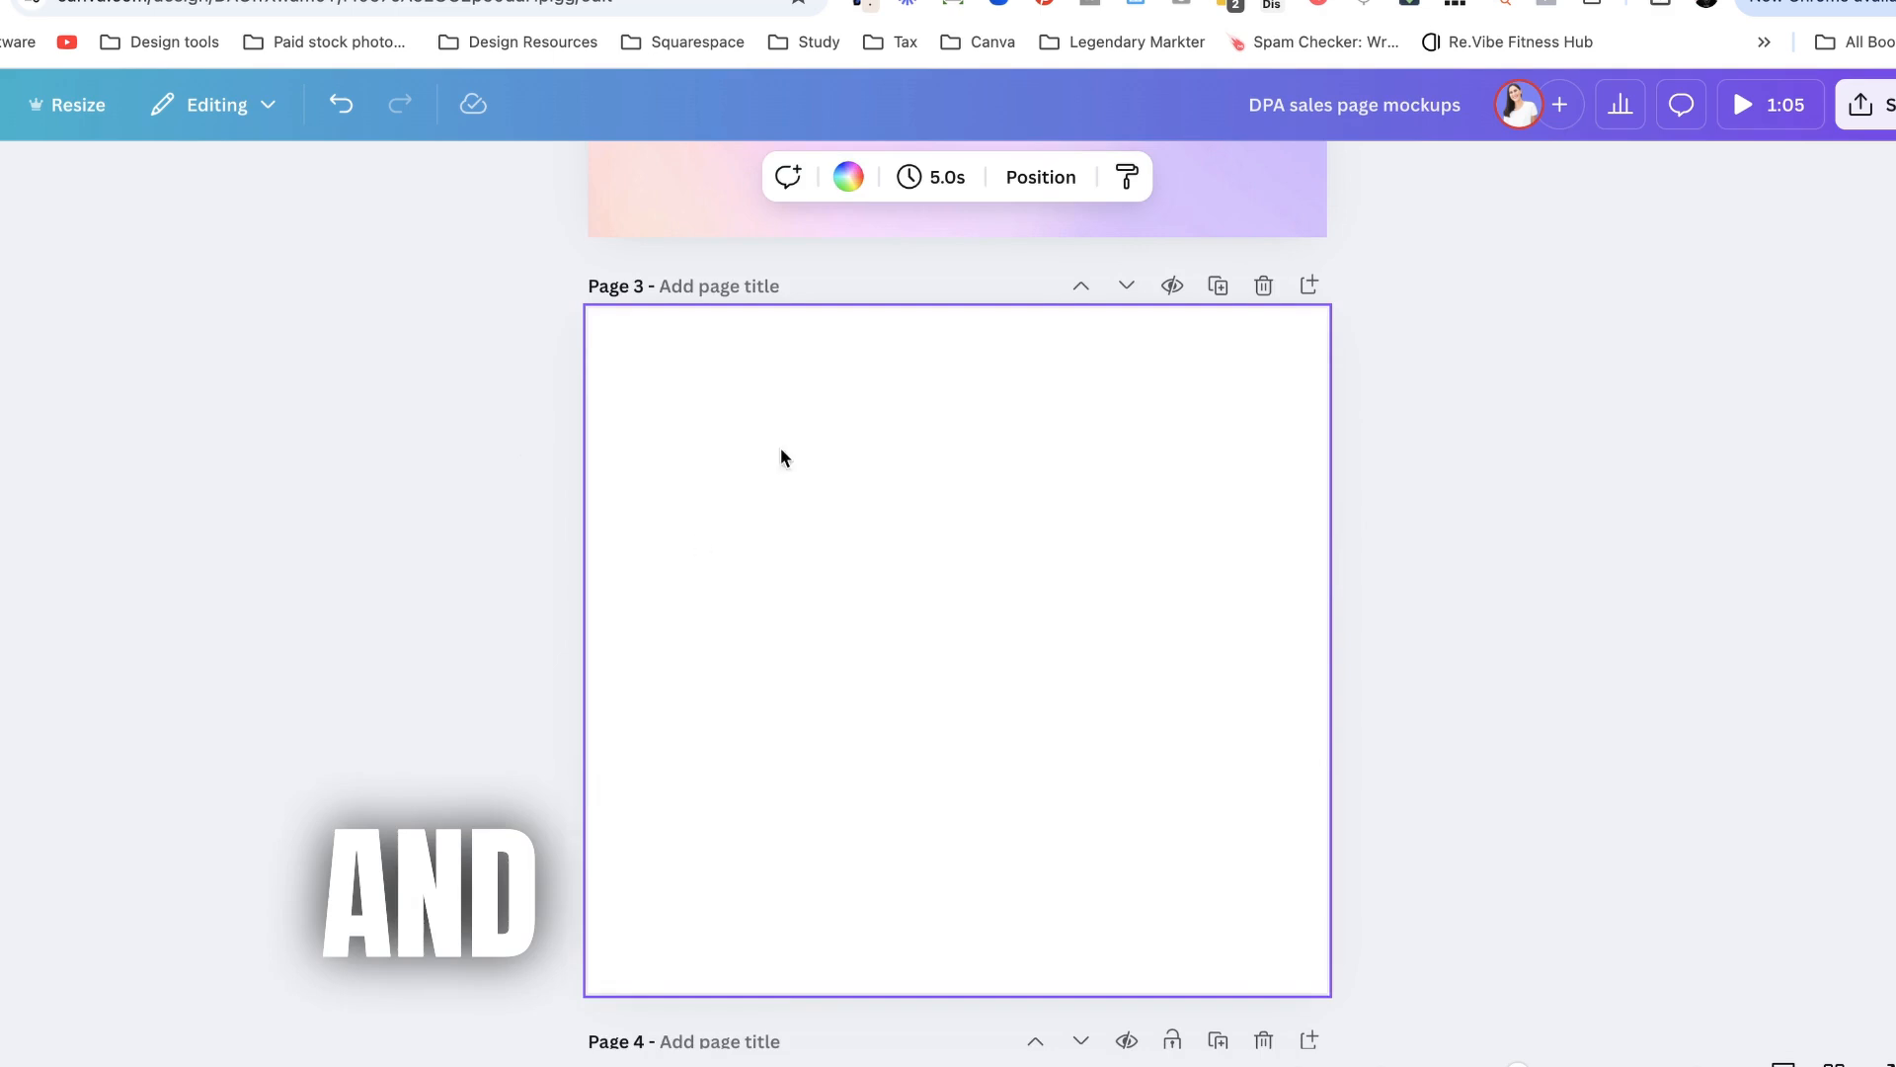
# - Fill the Page 3 background with light pink
pyautogui.click(847, 179)
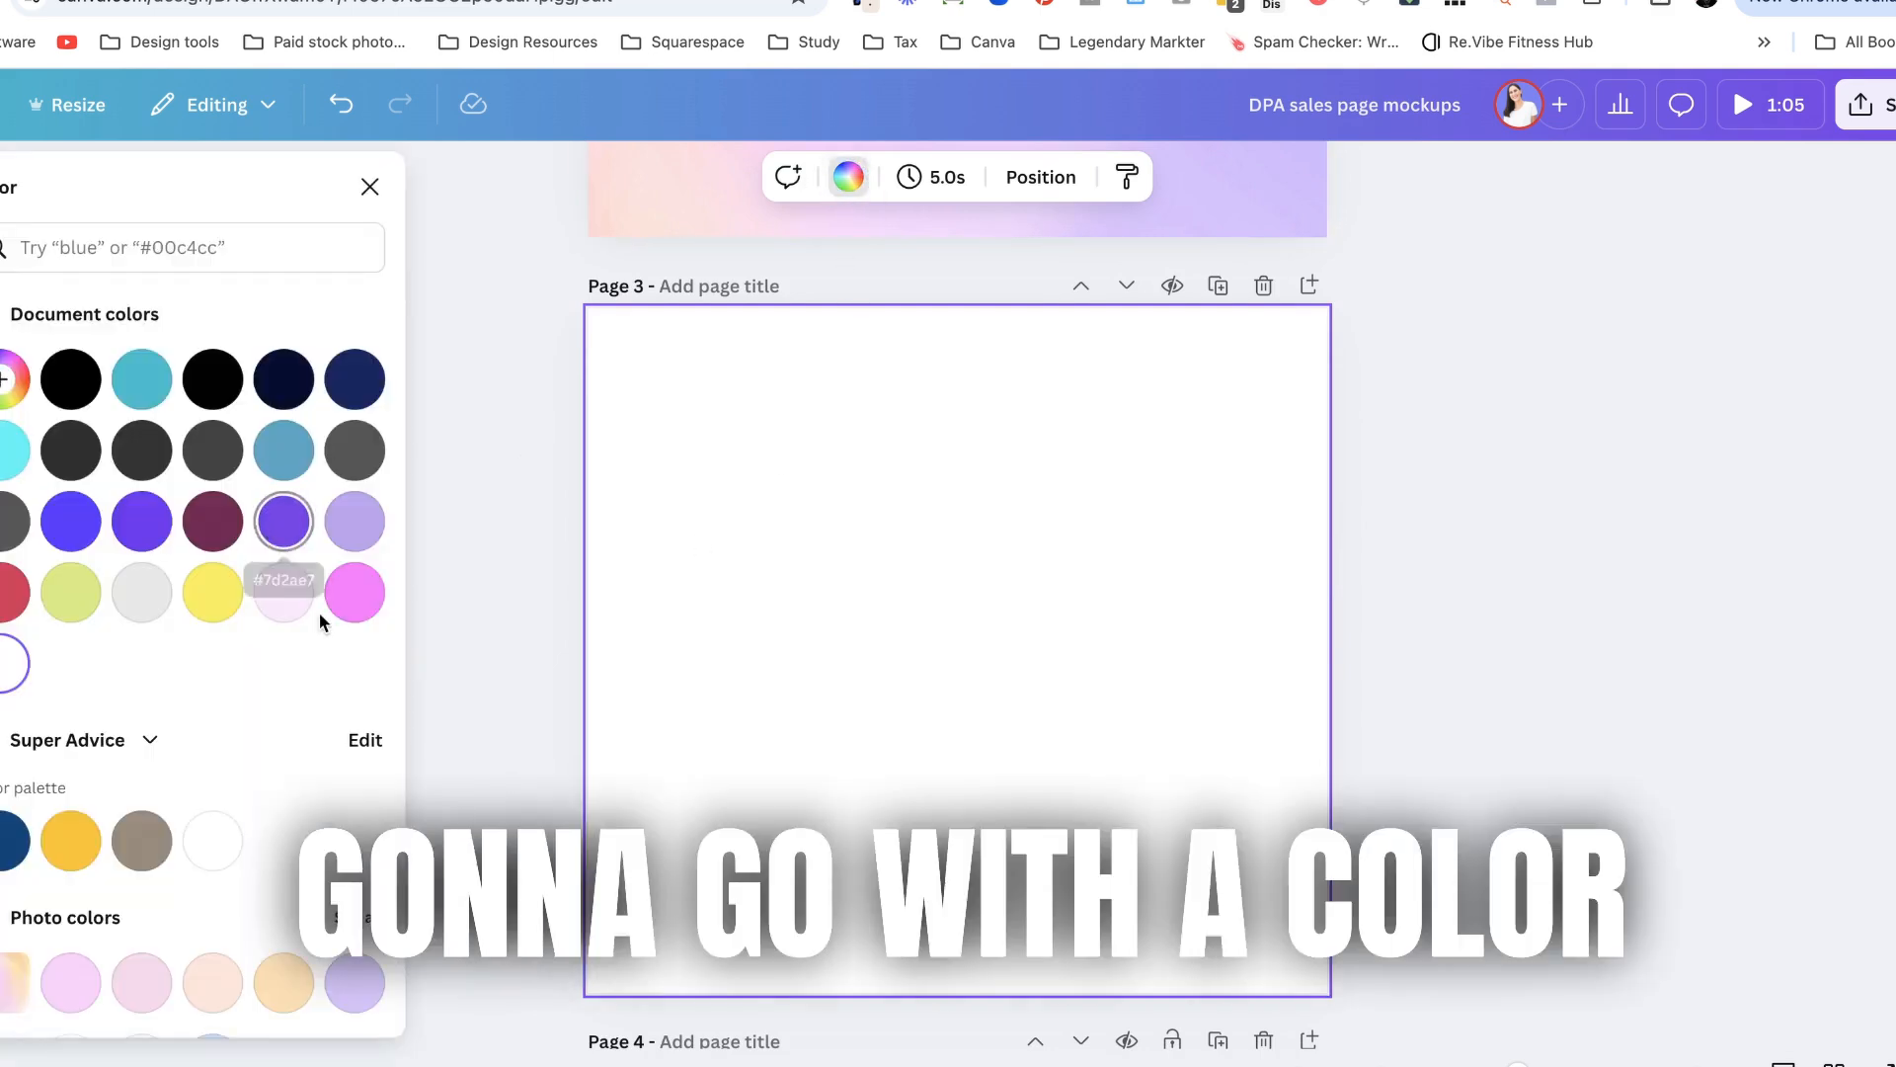
pyautogui.click(284, 595)
pyautogui.click(525, 588)
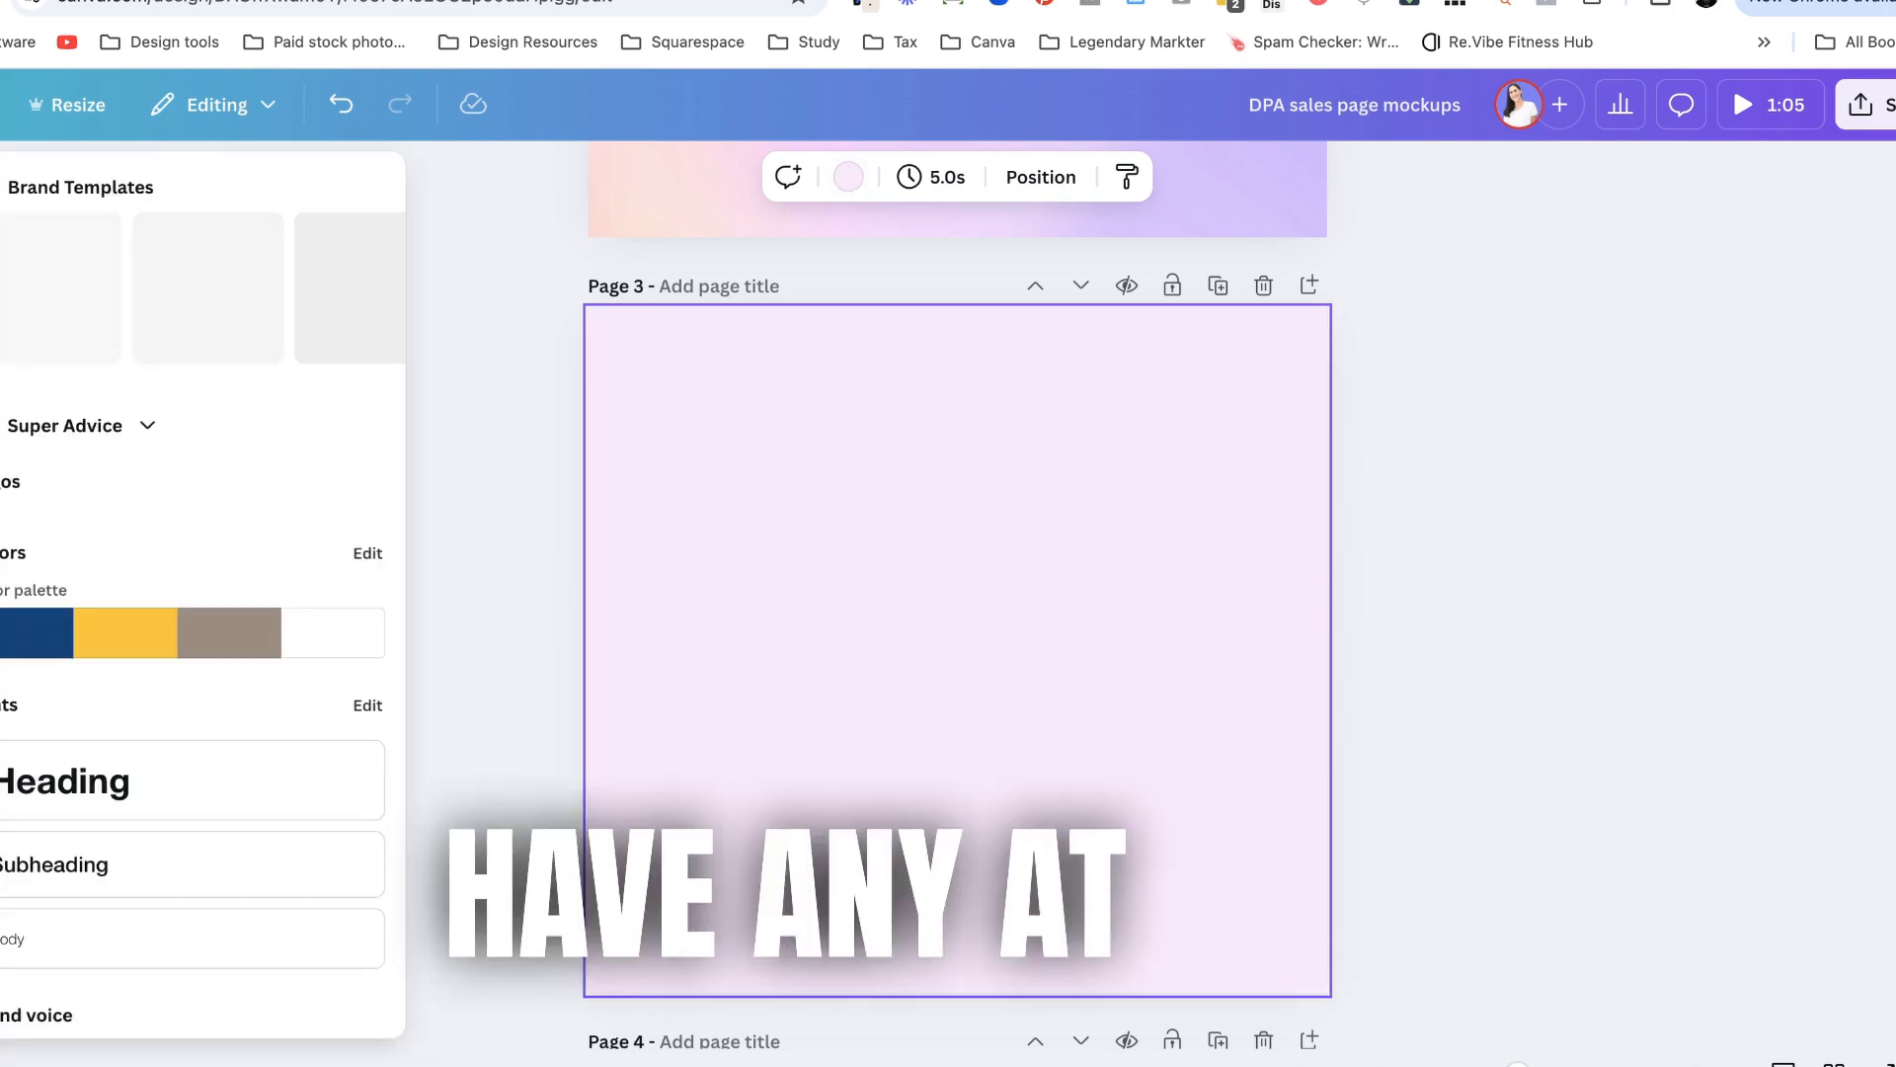
# - Drag the three newest Desktop screenshots from Finder into Canva and show them under Uploads
pyautogui.press('super+Tab')
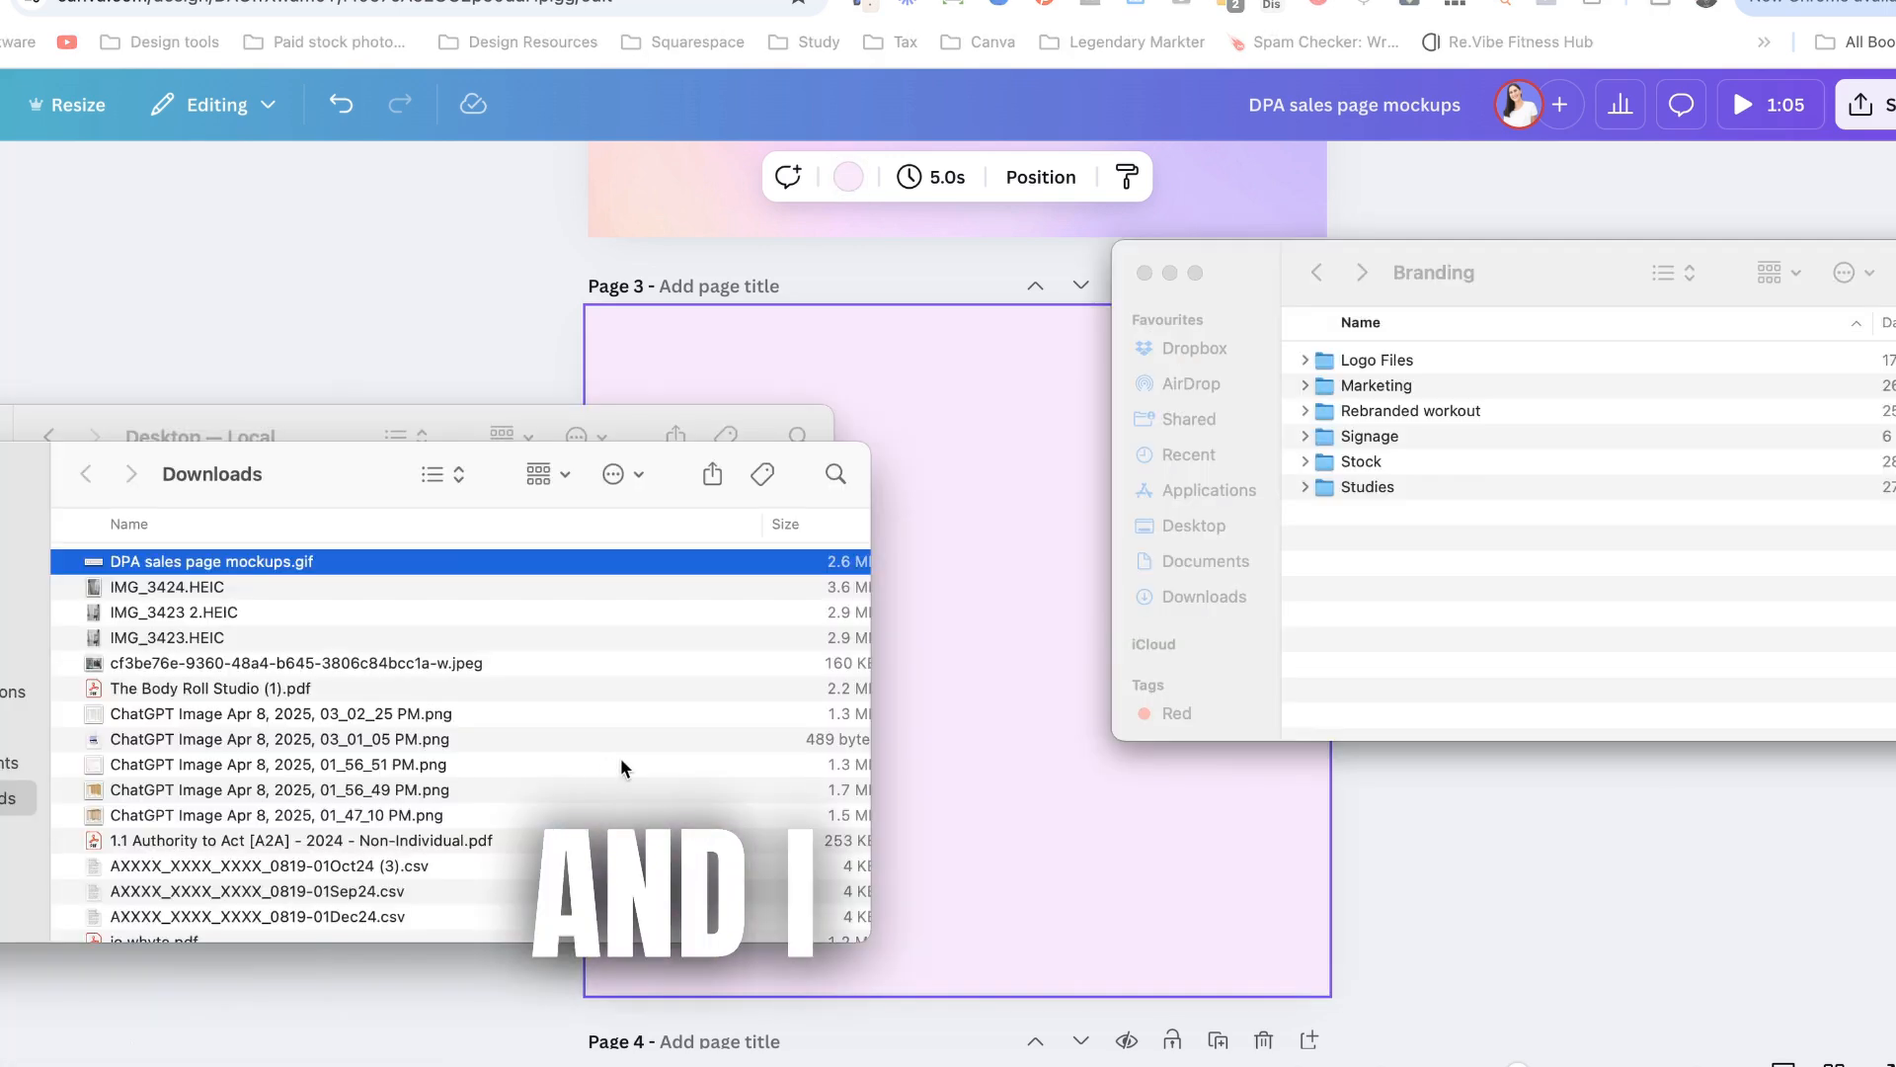
pyautogui.click(41, 692)
pyautogui.click(194, 564)
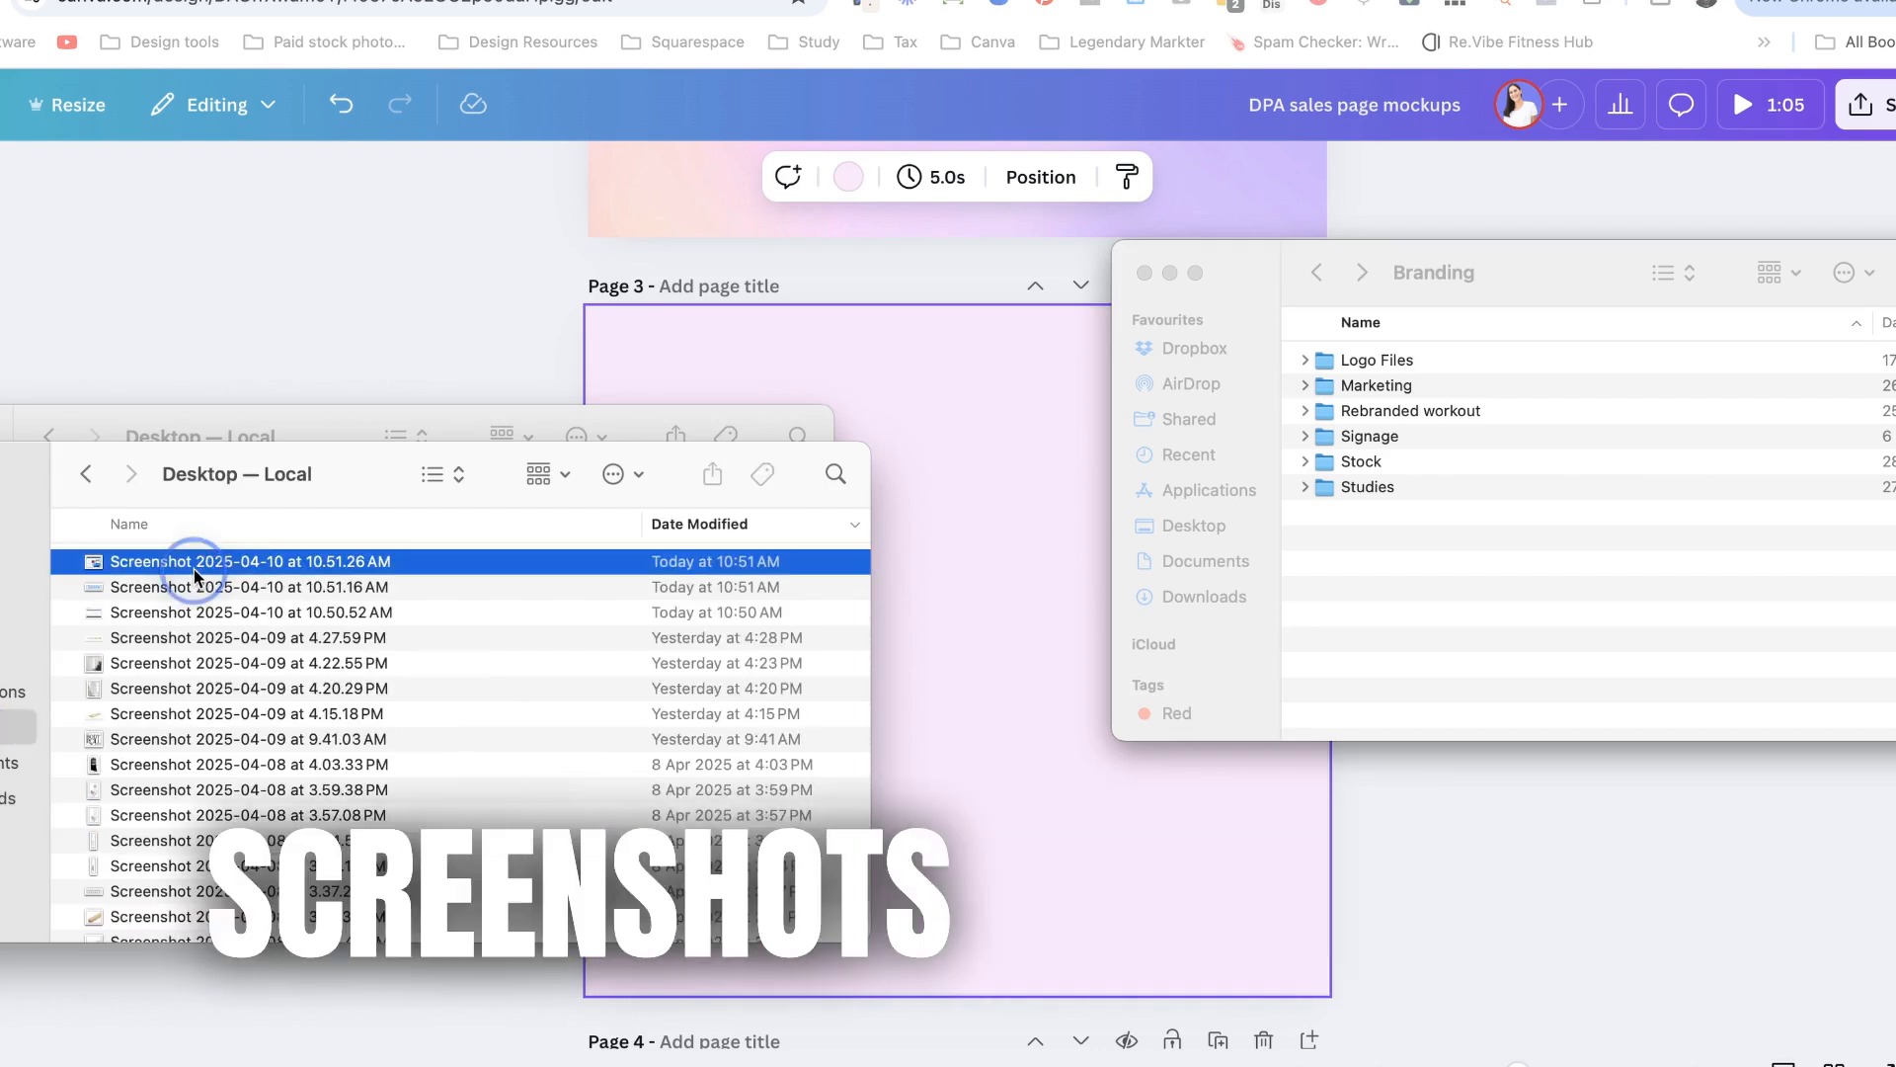
pyautogui.keyDown('shift'); pyautogui.click(194, 610); pyautogui.keyUp('shift')
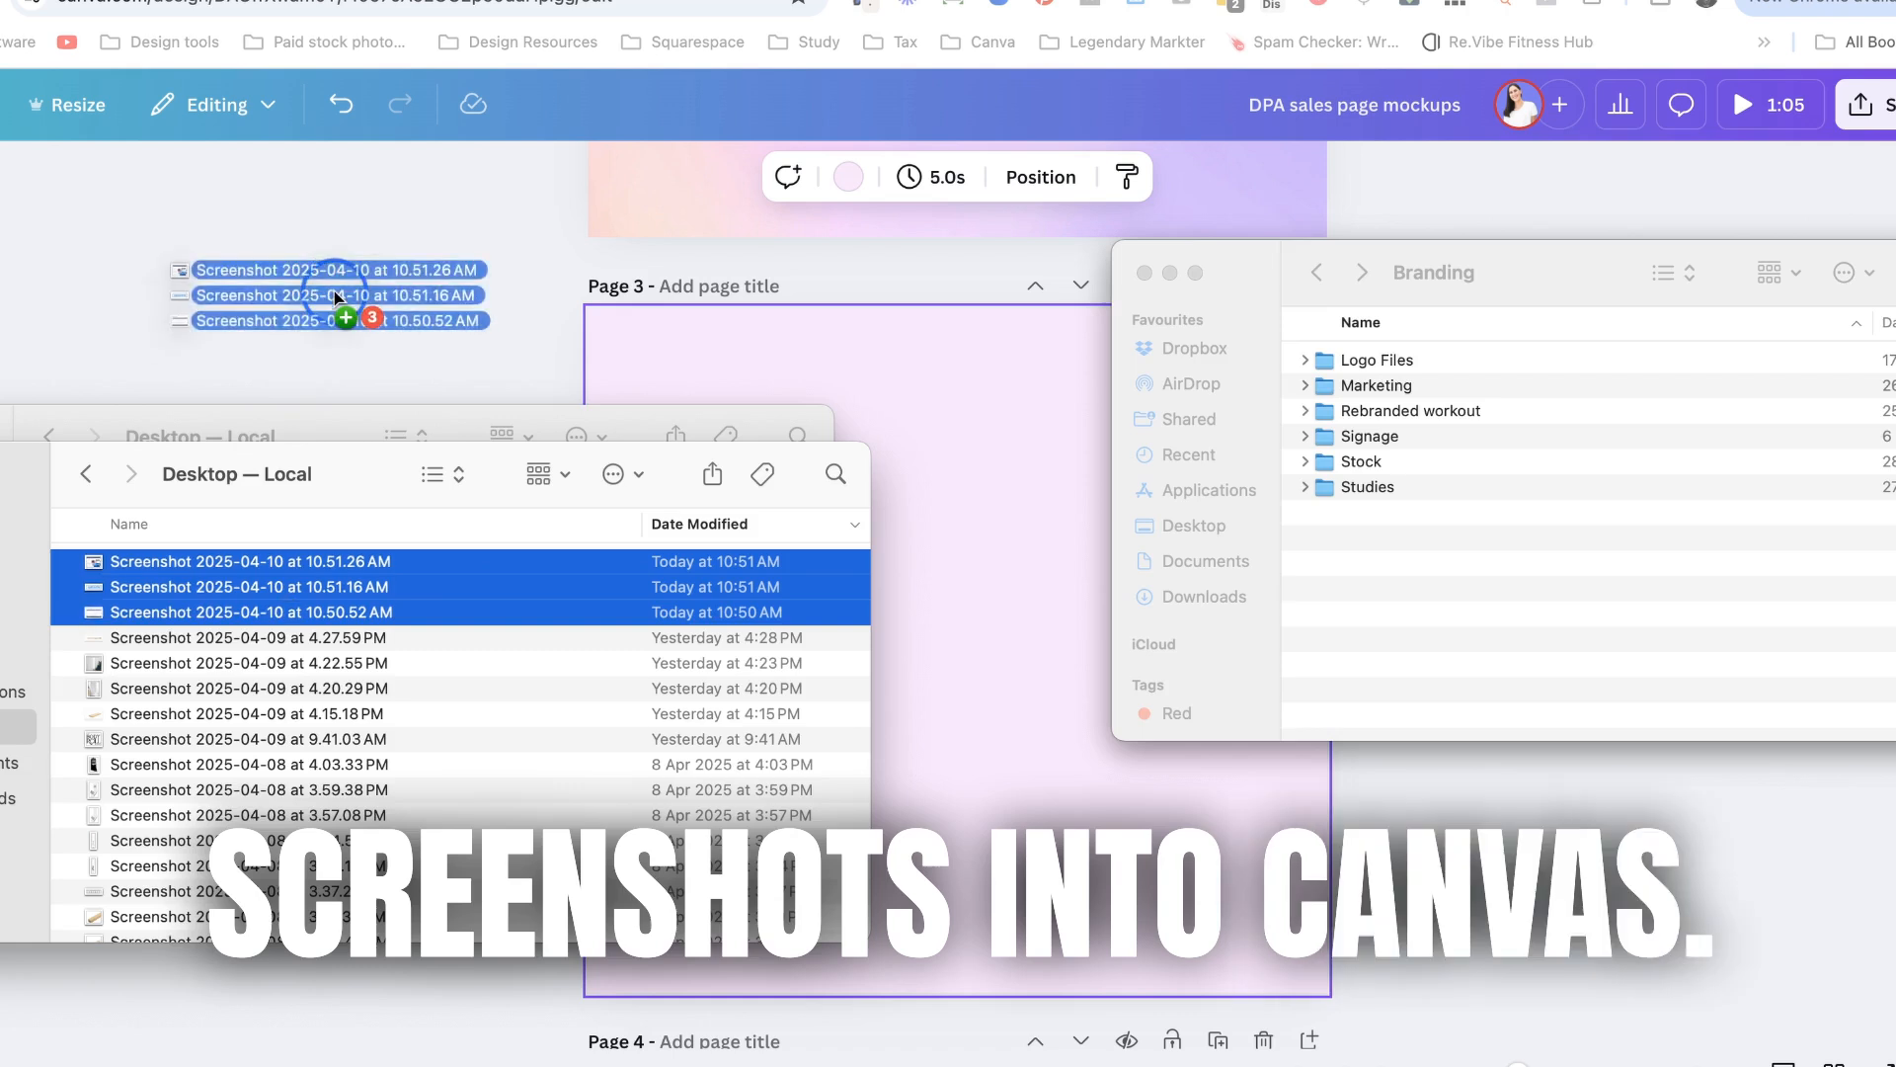
pyautogui.moveTo(195, 609); pyautogui.dragTo(336, 302)
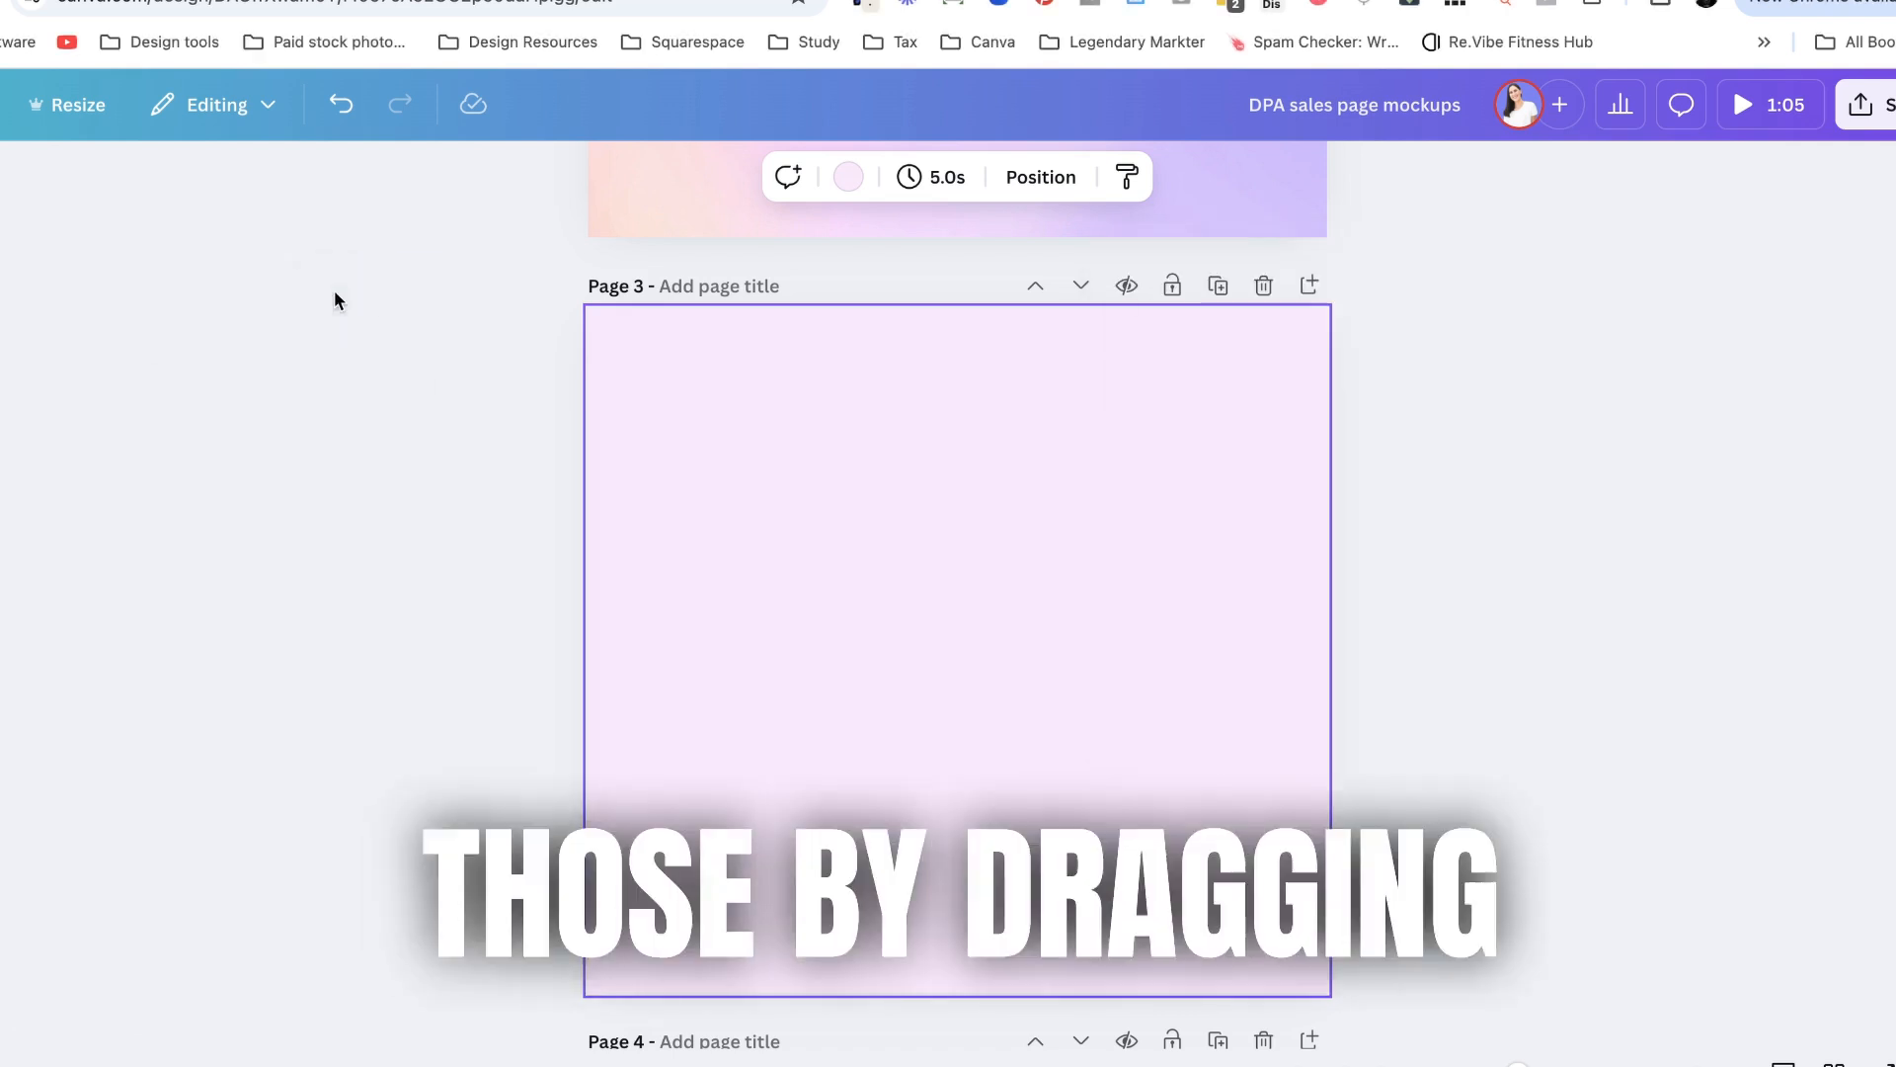
pyautogui.click(24, 537)
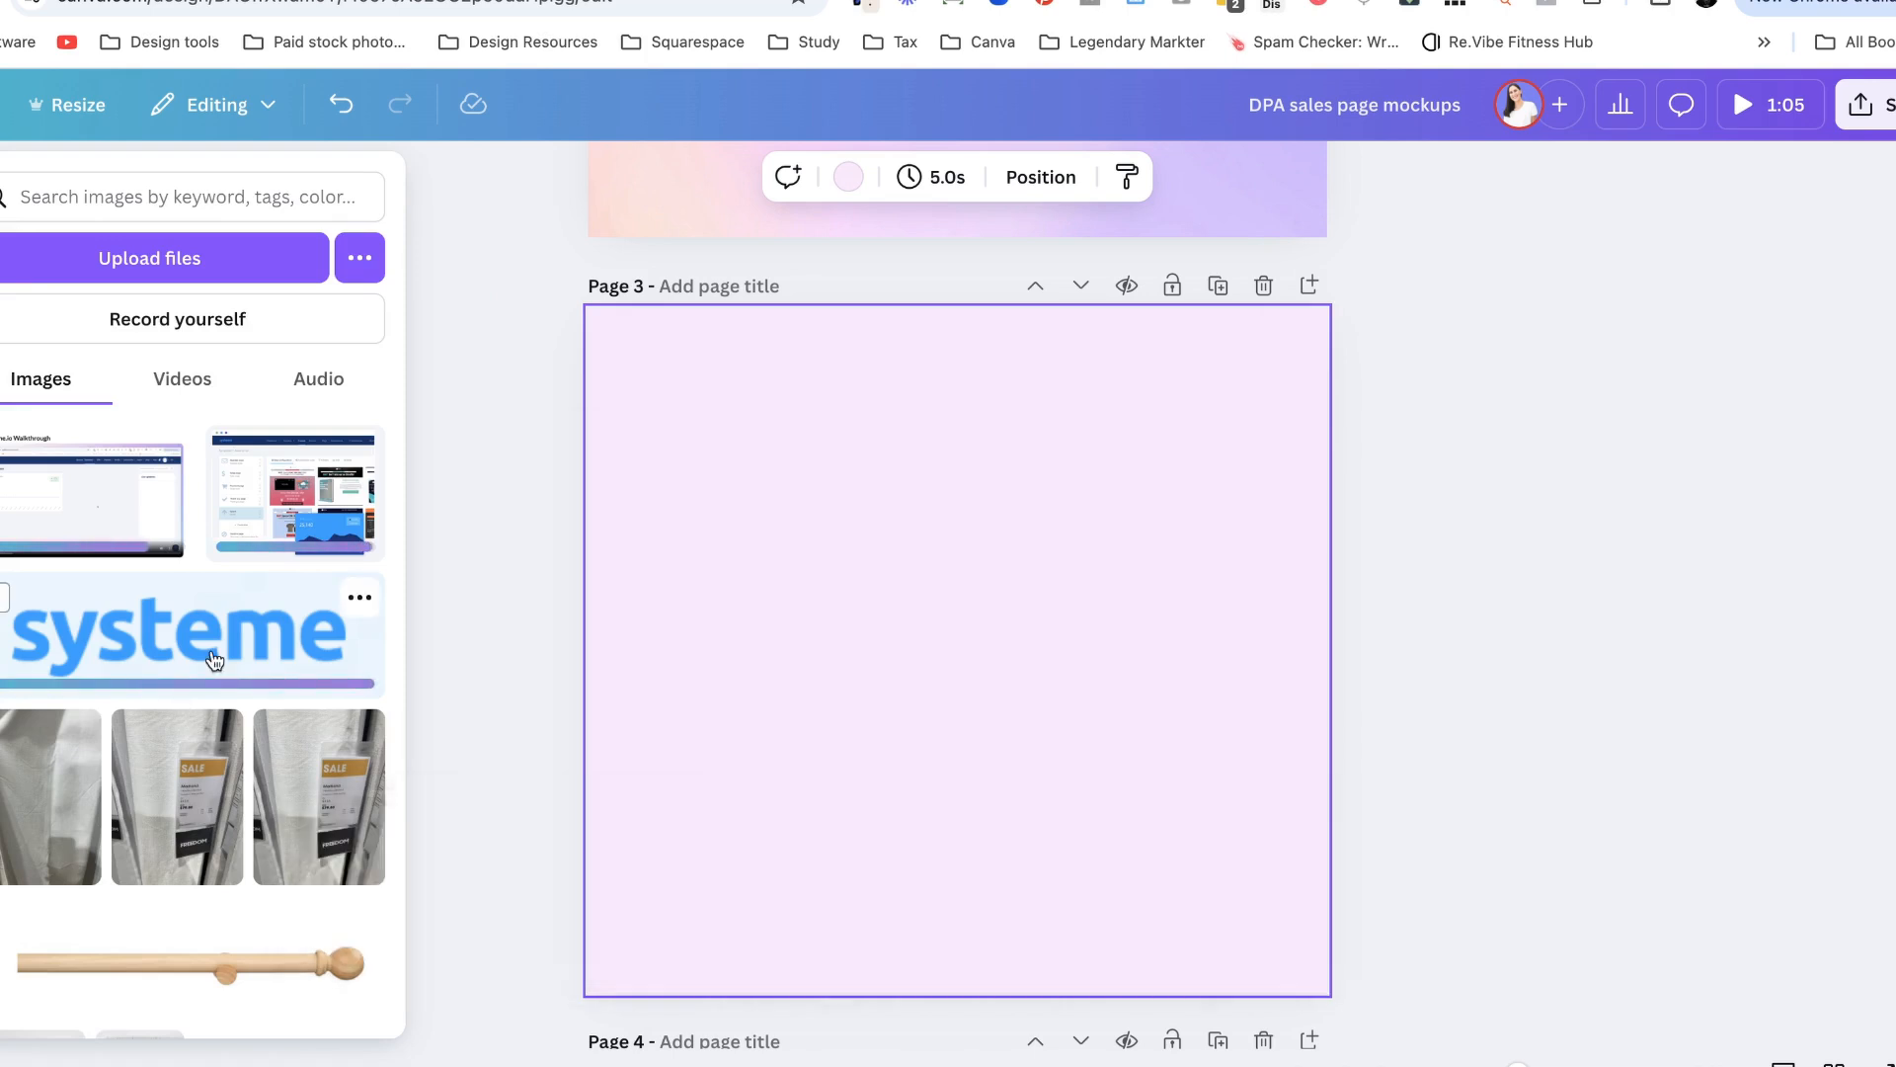
# - Add the systeme logo and Walkthrough screenshot to Page 3 and shrink the screenshot up toward the top
pyautogui.click(214, 659)
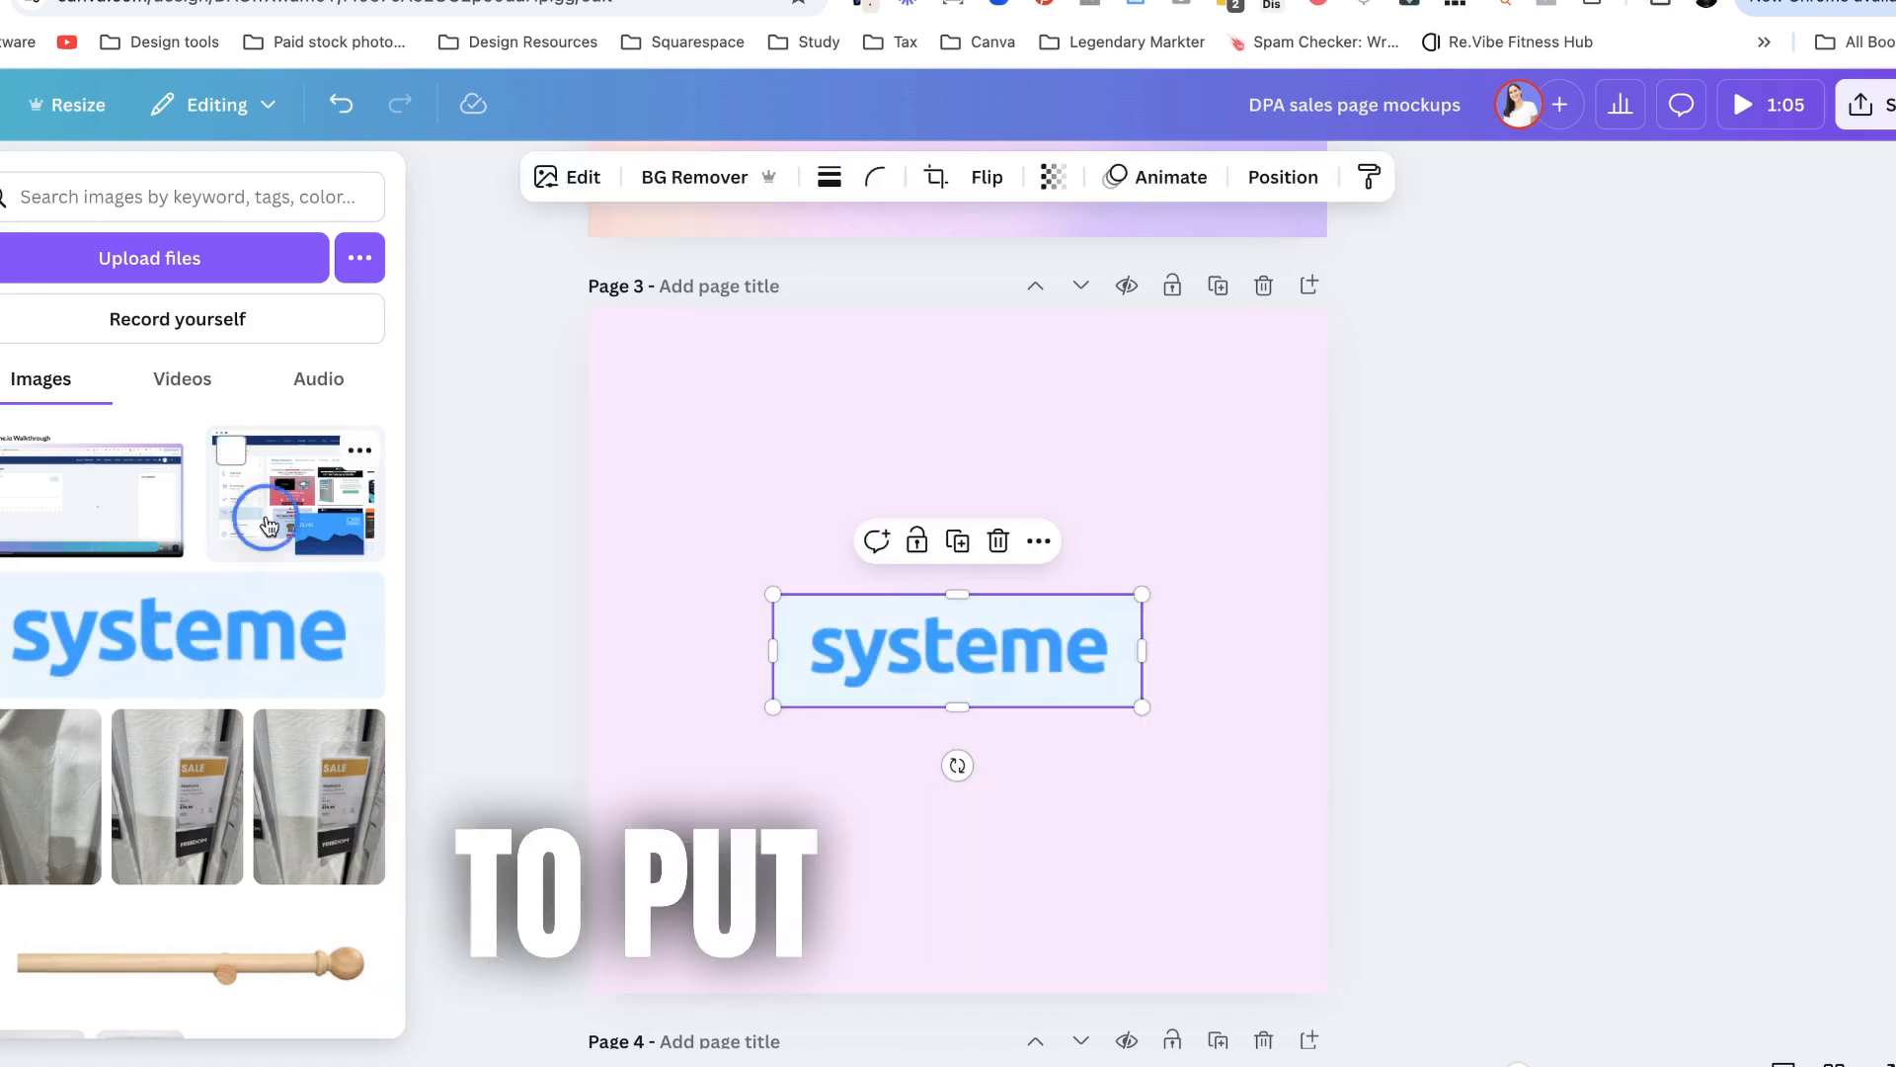
pyautogui.click(89, 496)
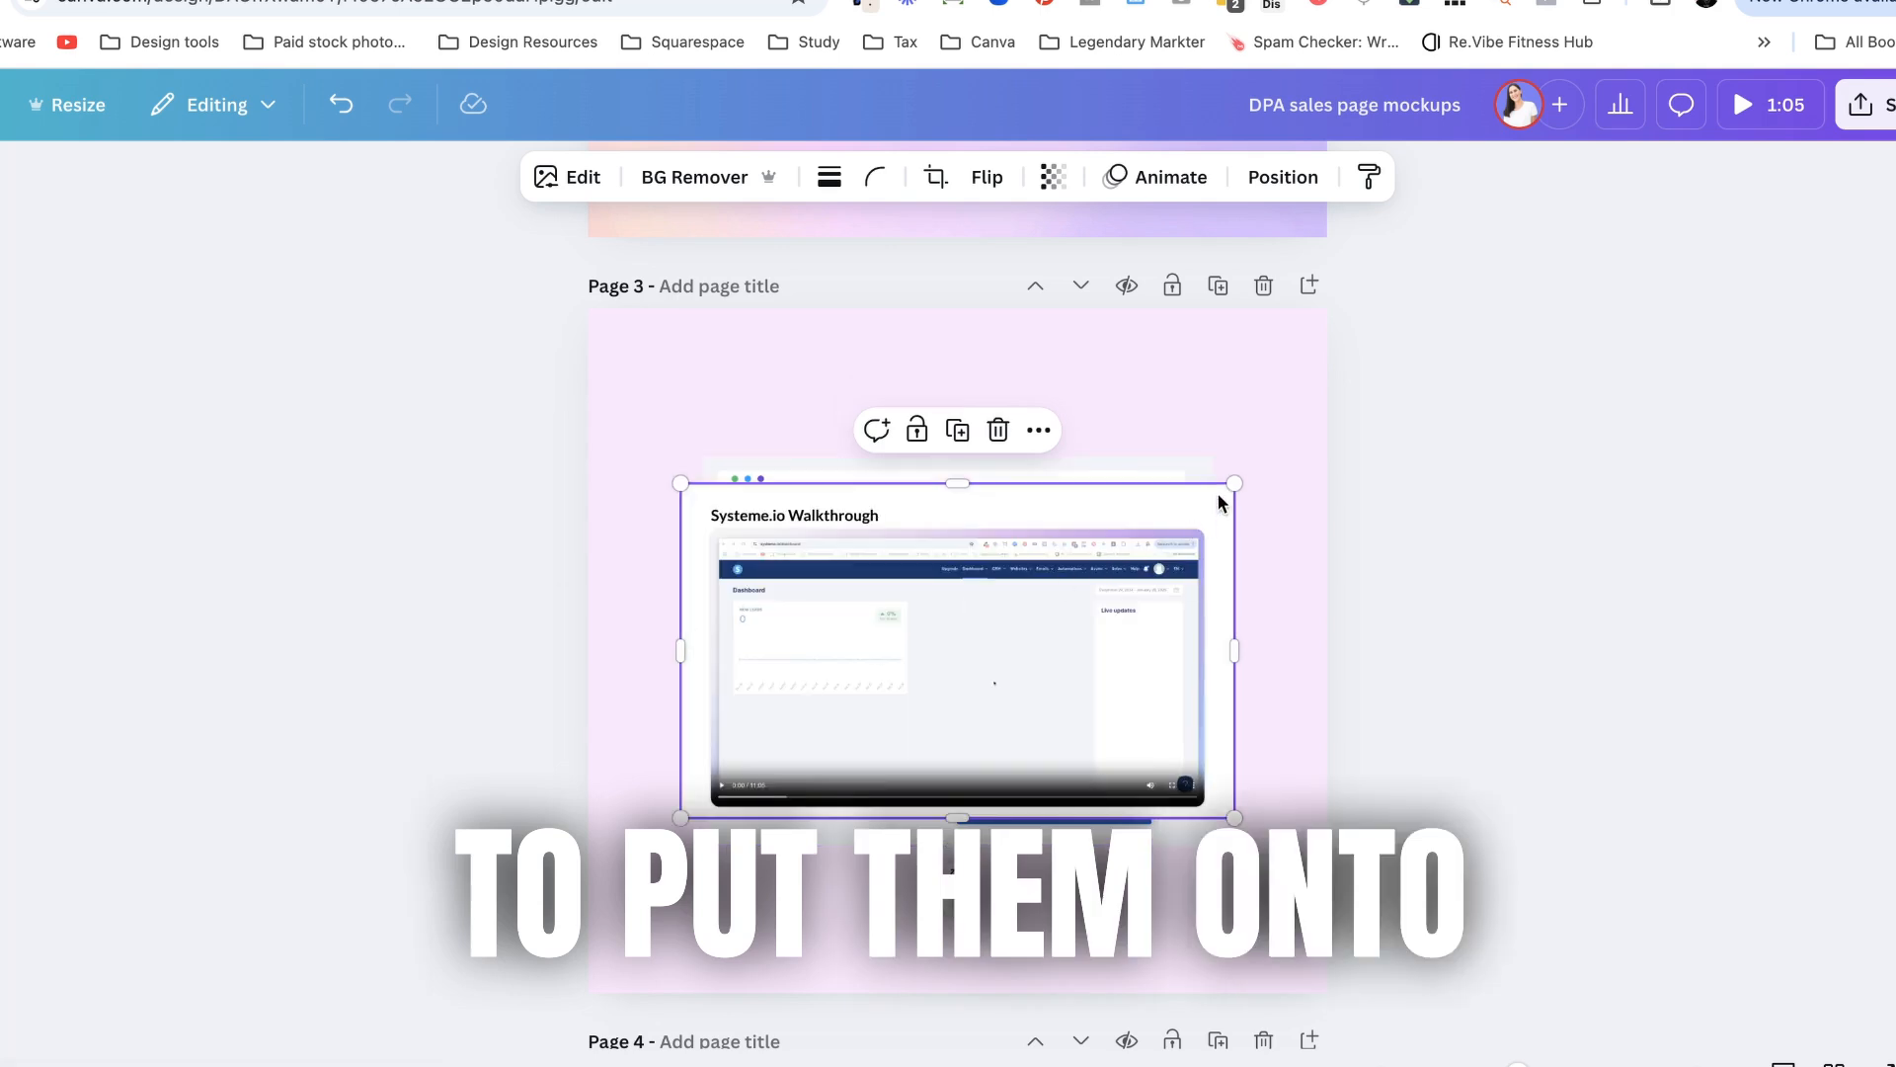
pyautogui.moveTo(1234, 485); pyautogui.dragTo(1014, 619)
pyautogui.moveTo(1141, 655)
pyautogui.mouseDown()
pyautogui.moveTo(1038, 498)
pyautogui.moveTo(928, 482)
pyautogui.mouseUp()
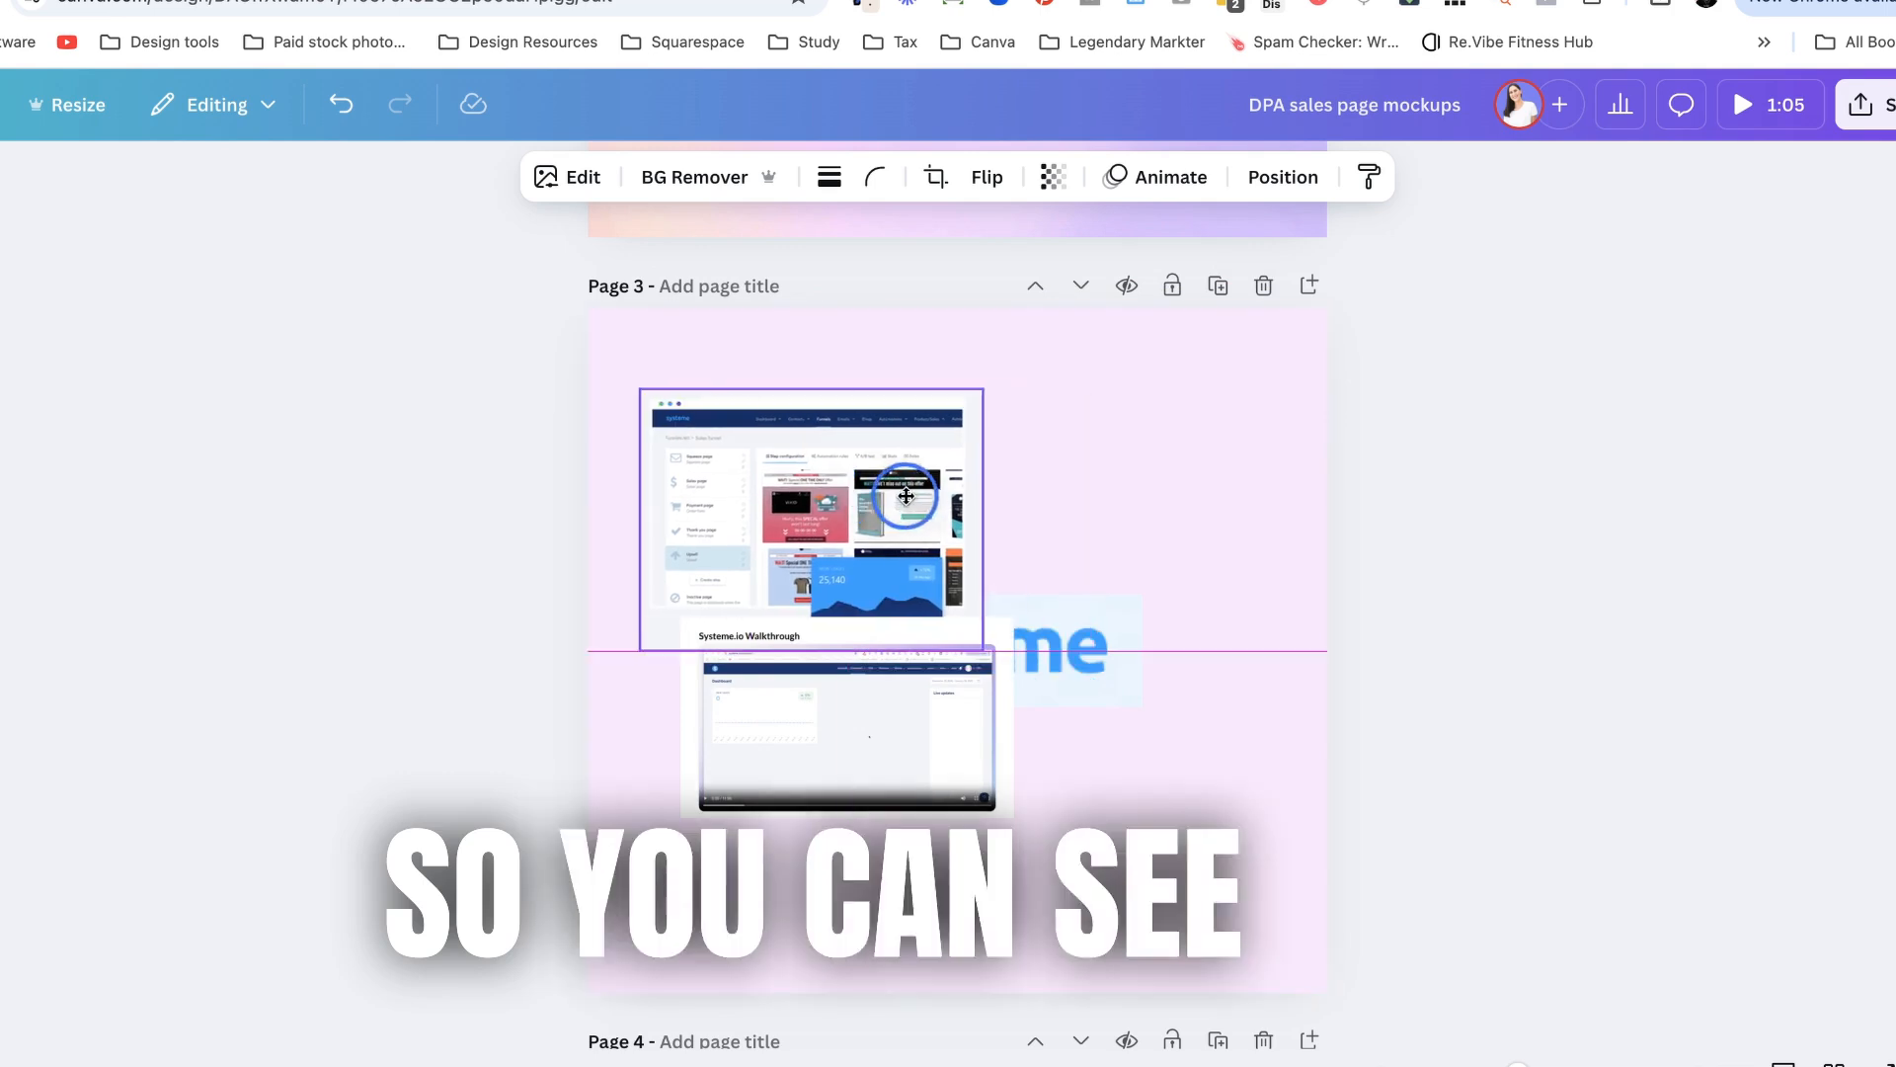
pyautogui.click(1215, 500)
pyautogui.click(951, 741)
# - Move the Walkthrough screenshot to the lower right, shrink the systeme logo slightly, then switch to the Pinterest tab
pyautogui.moveTo(952, 741); pyautogui.dragTo(1098, 771)
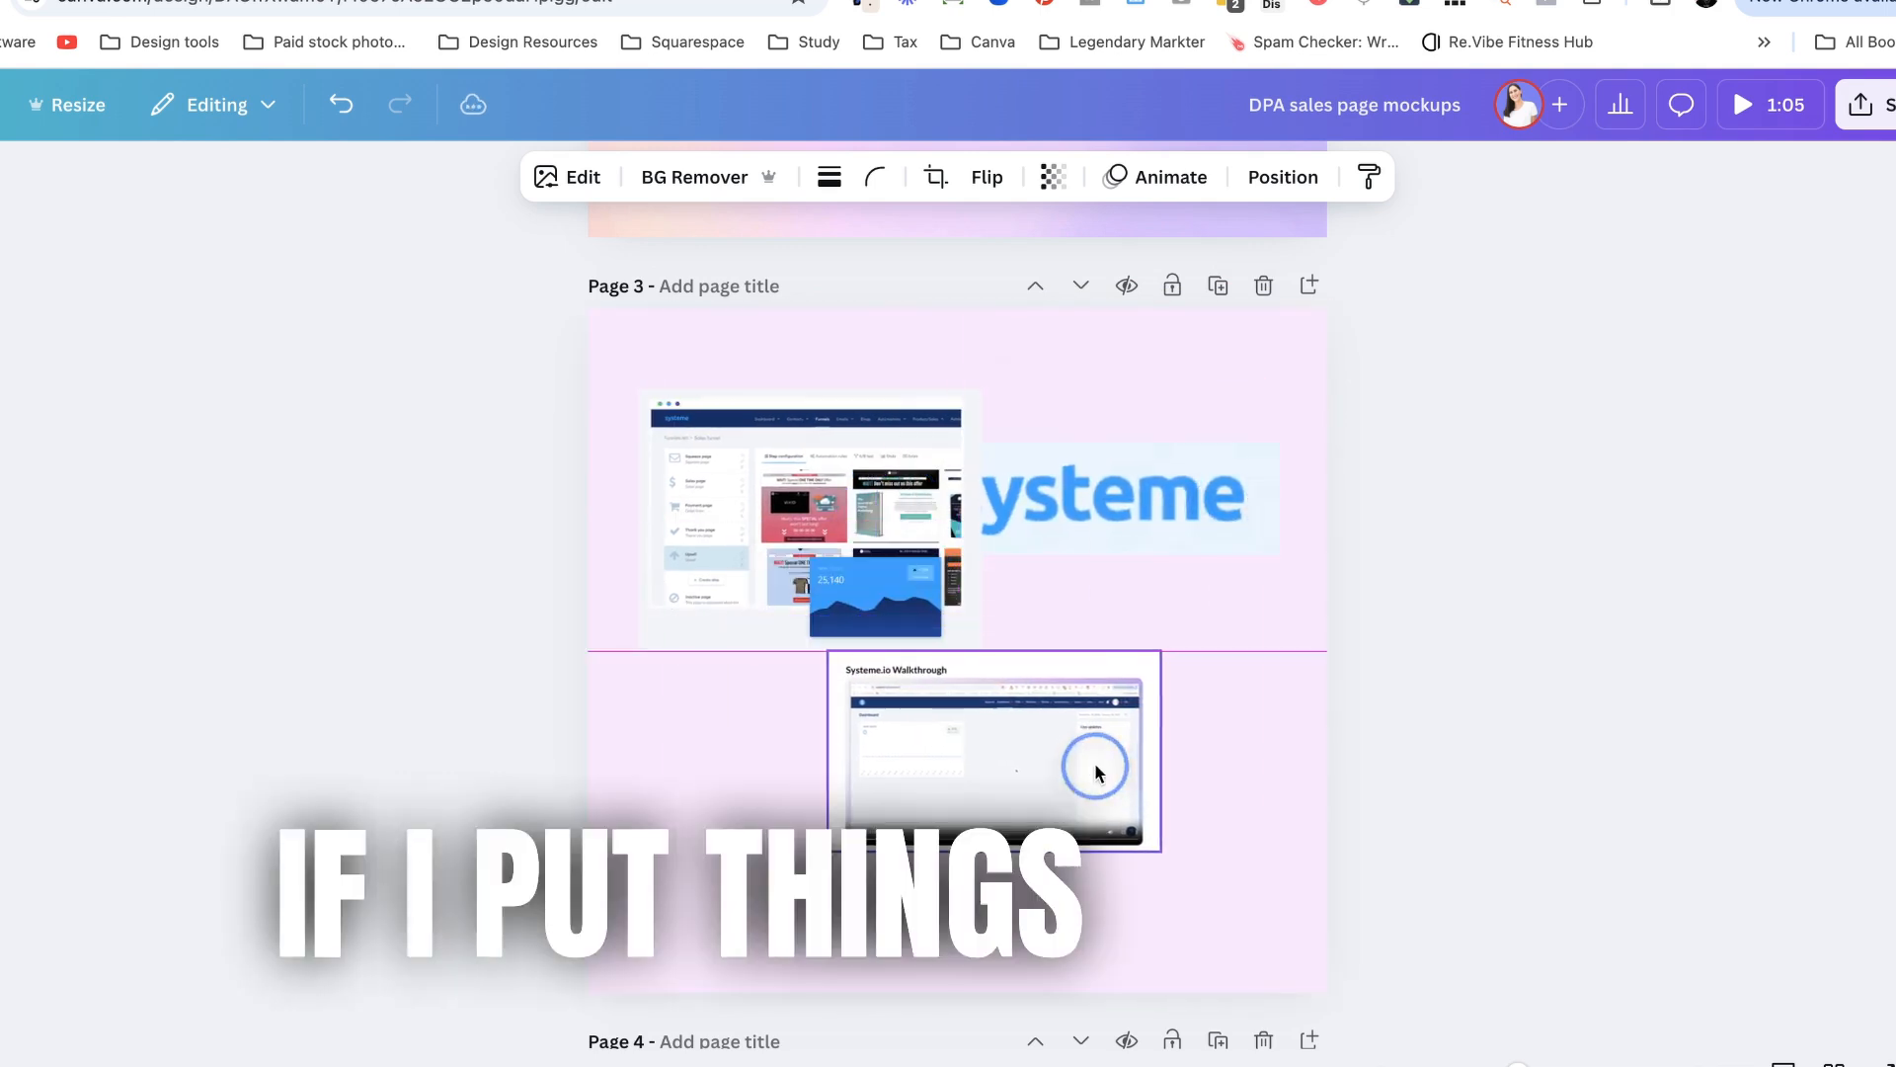
pyautogui.moveTo(1160, 504); pyautogui.dragTo(1215, 526)
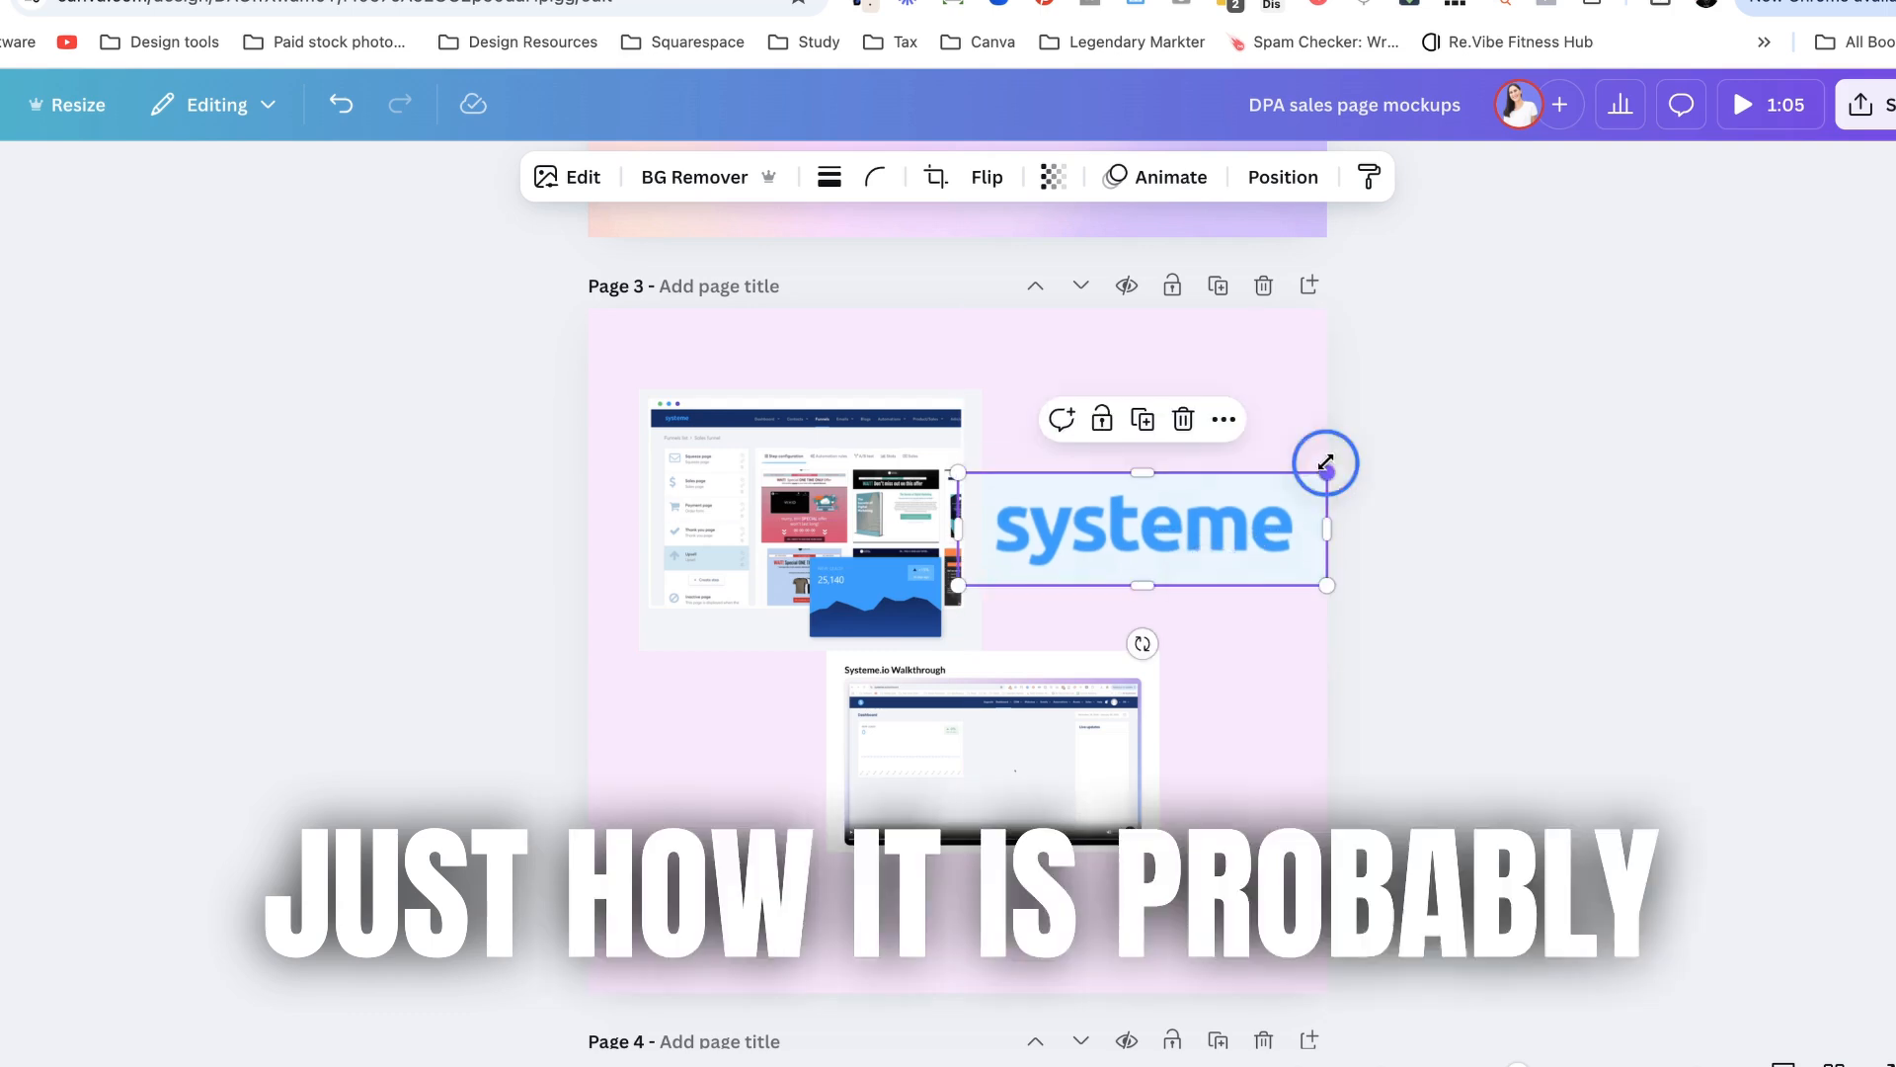
pyautogui.moveTo(1327, 474); pyautogui.dragTo(1193, 504)
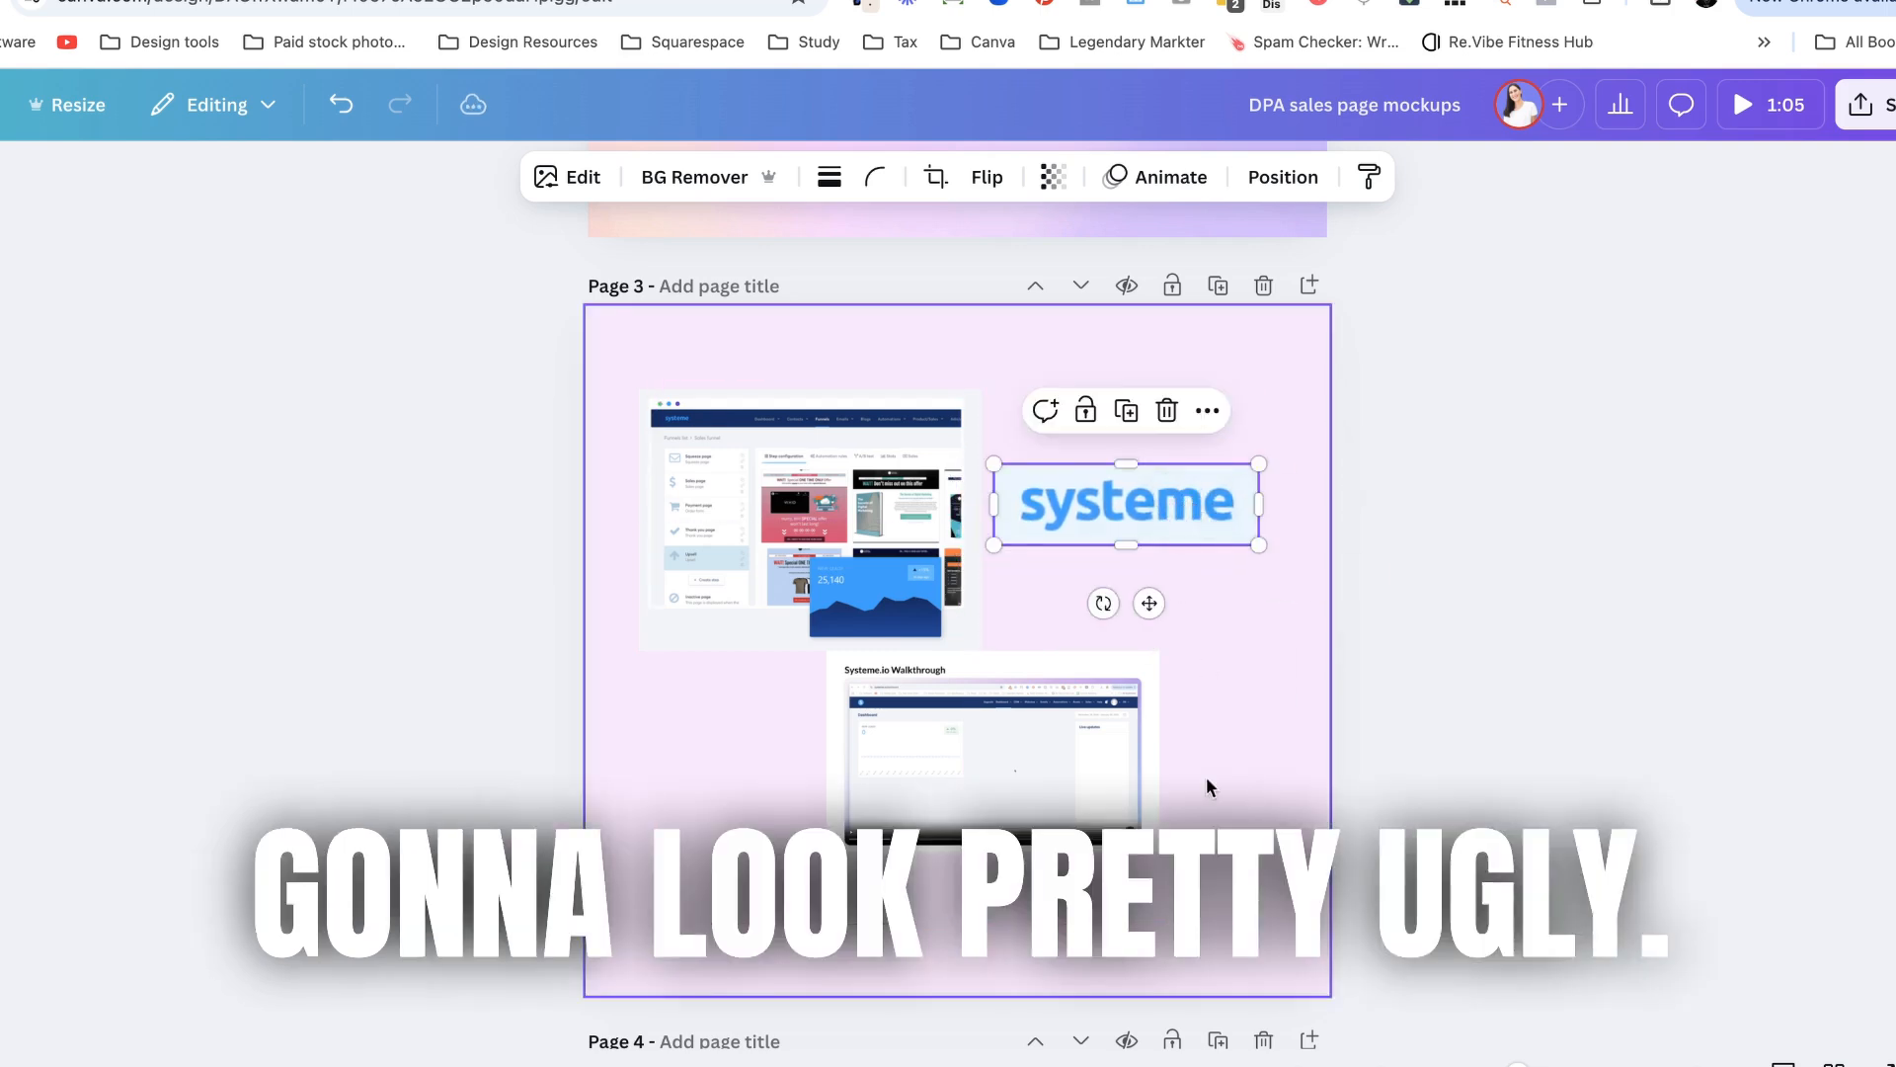
pyautogui.click(16, 174)
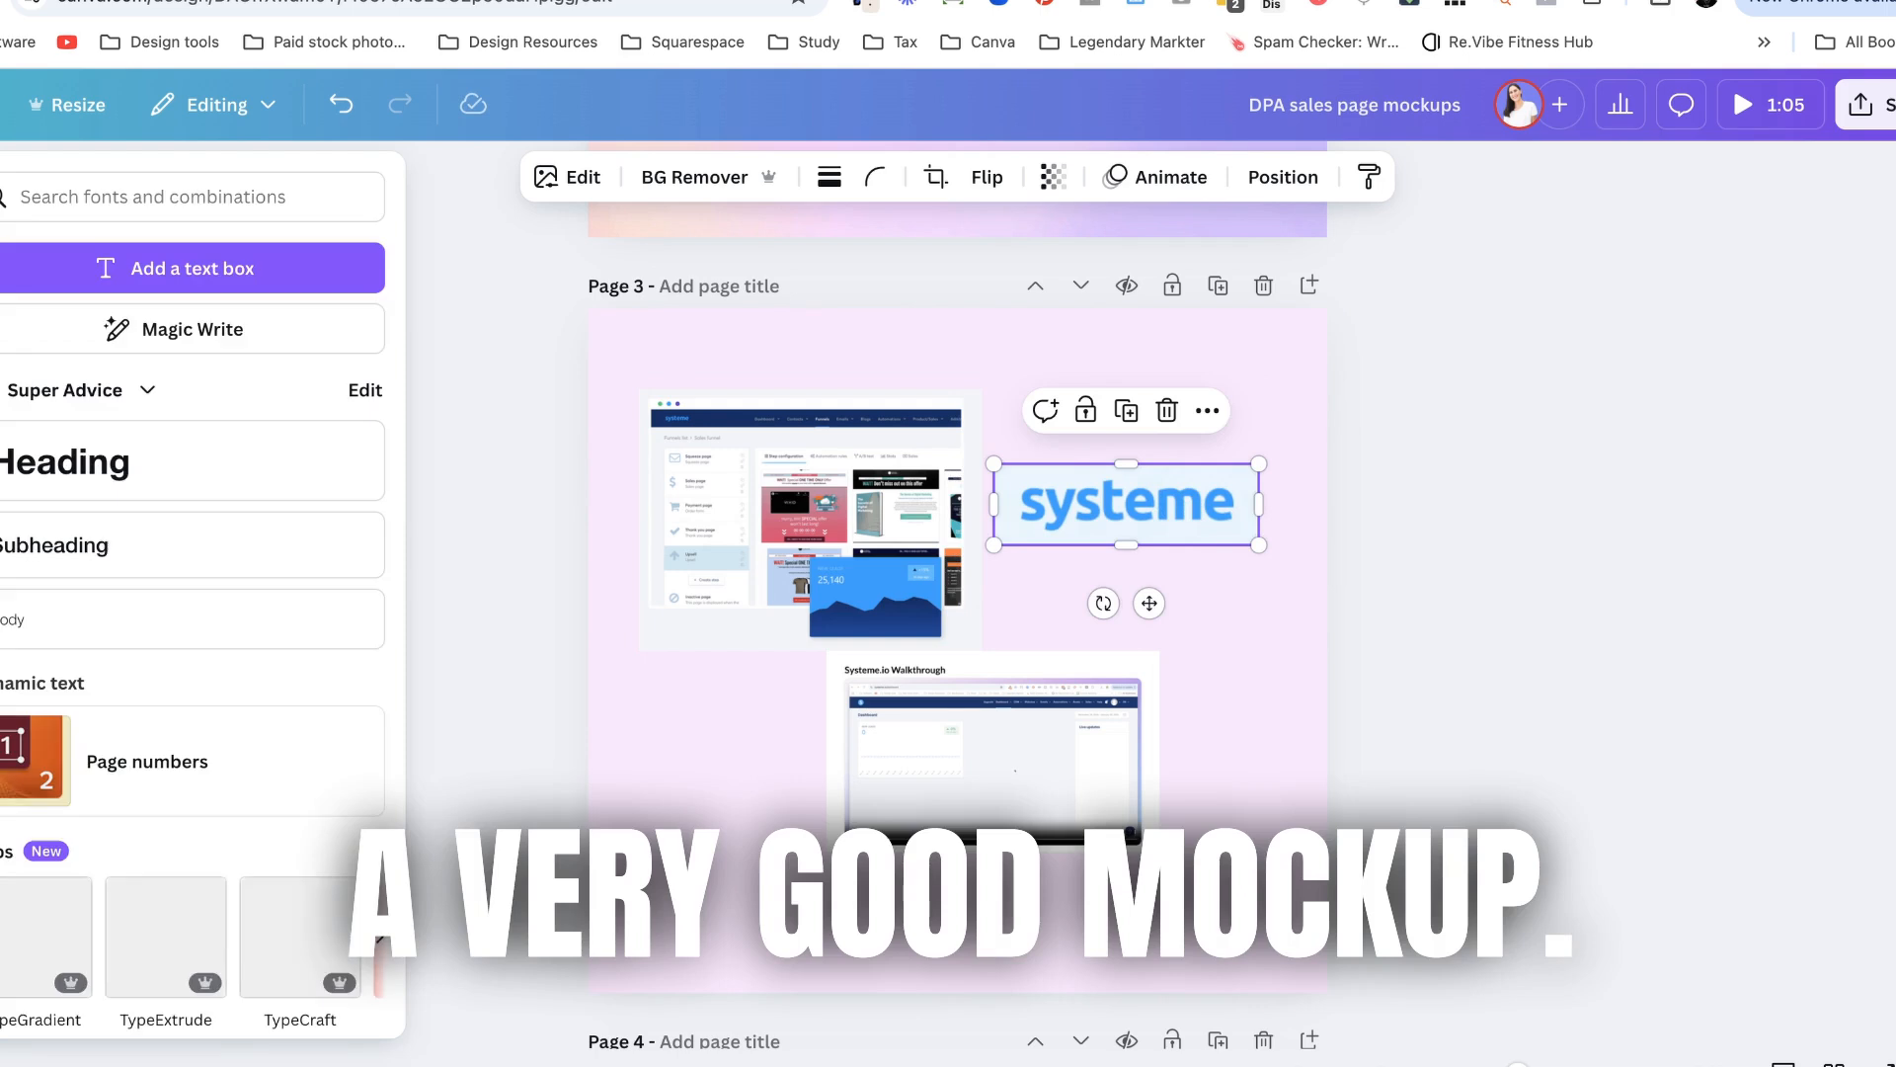
pyautogui.click(16, 174)
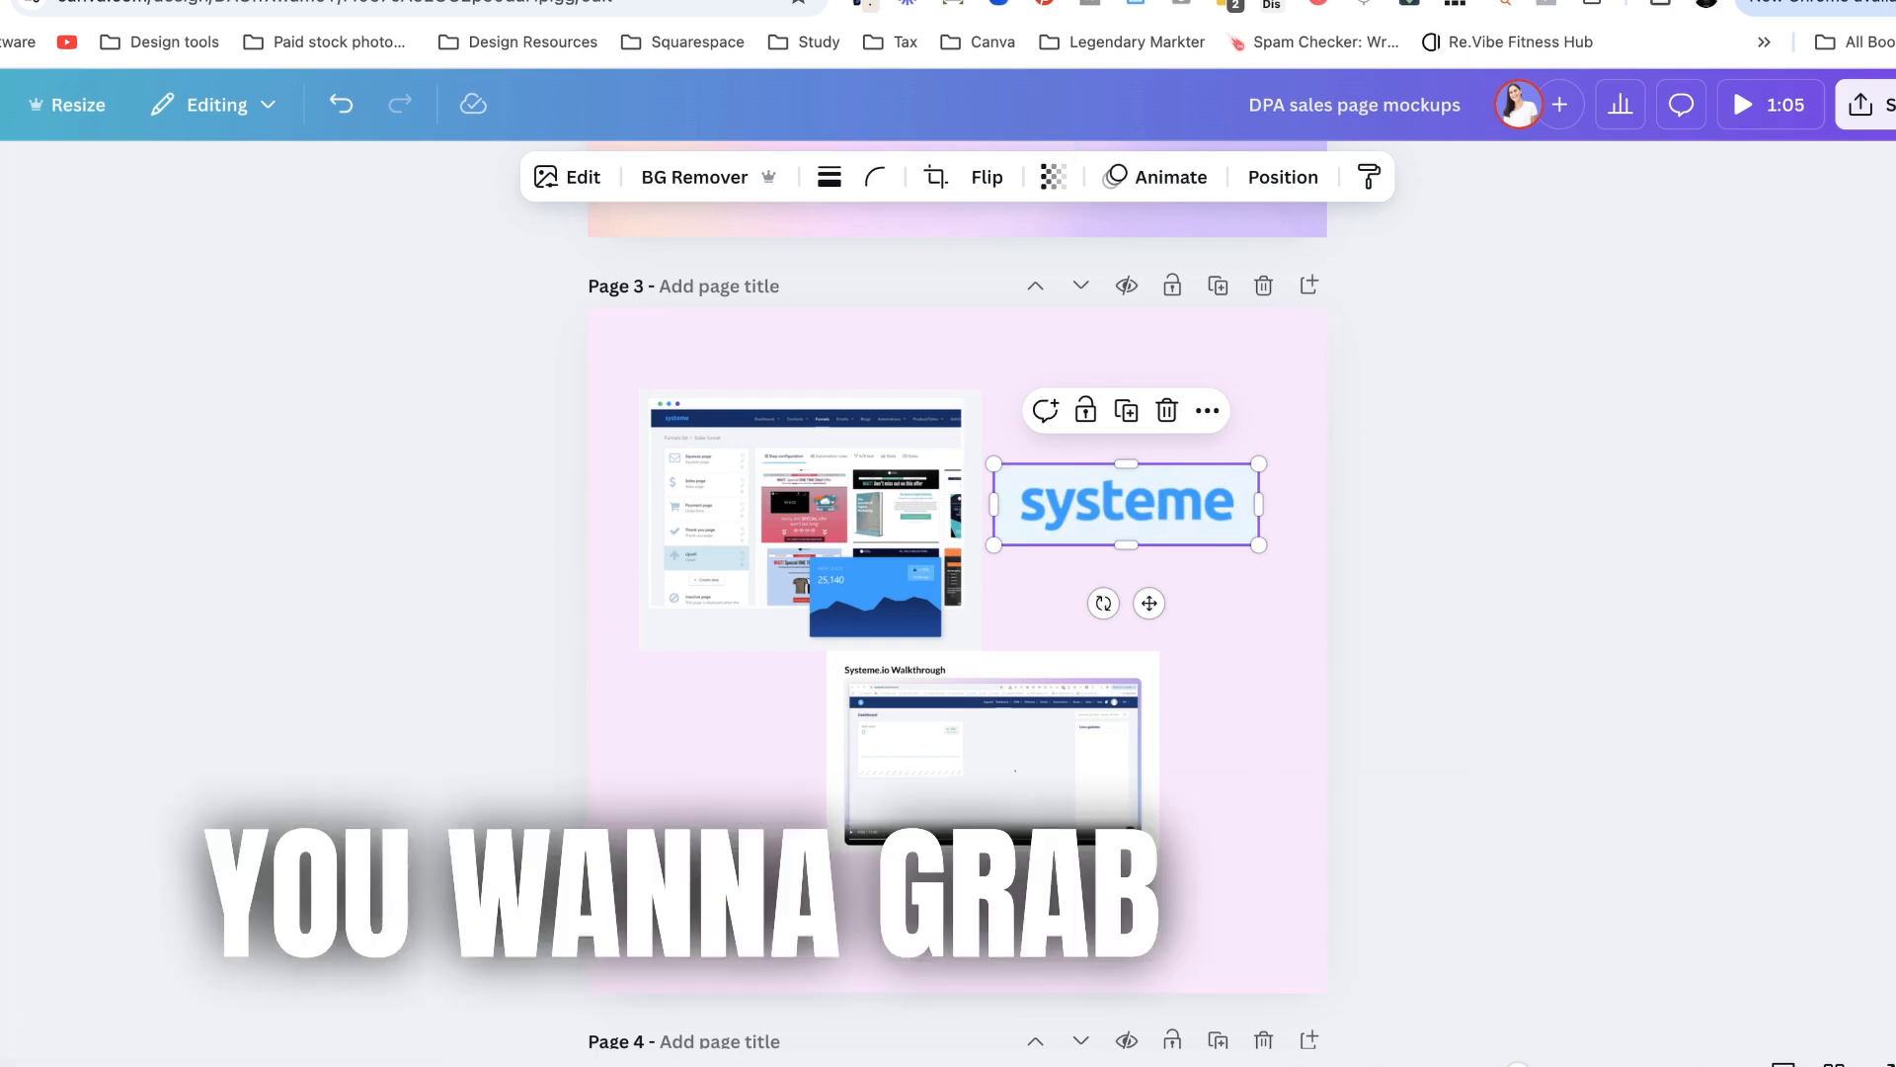
pyautogui.click(1067, 22)
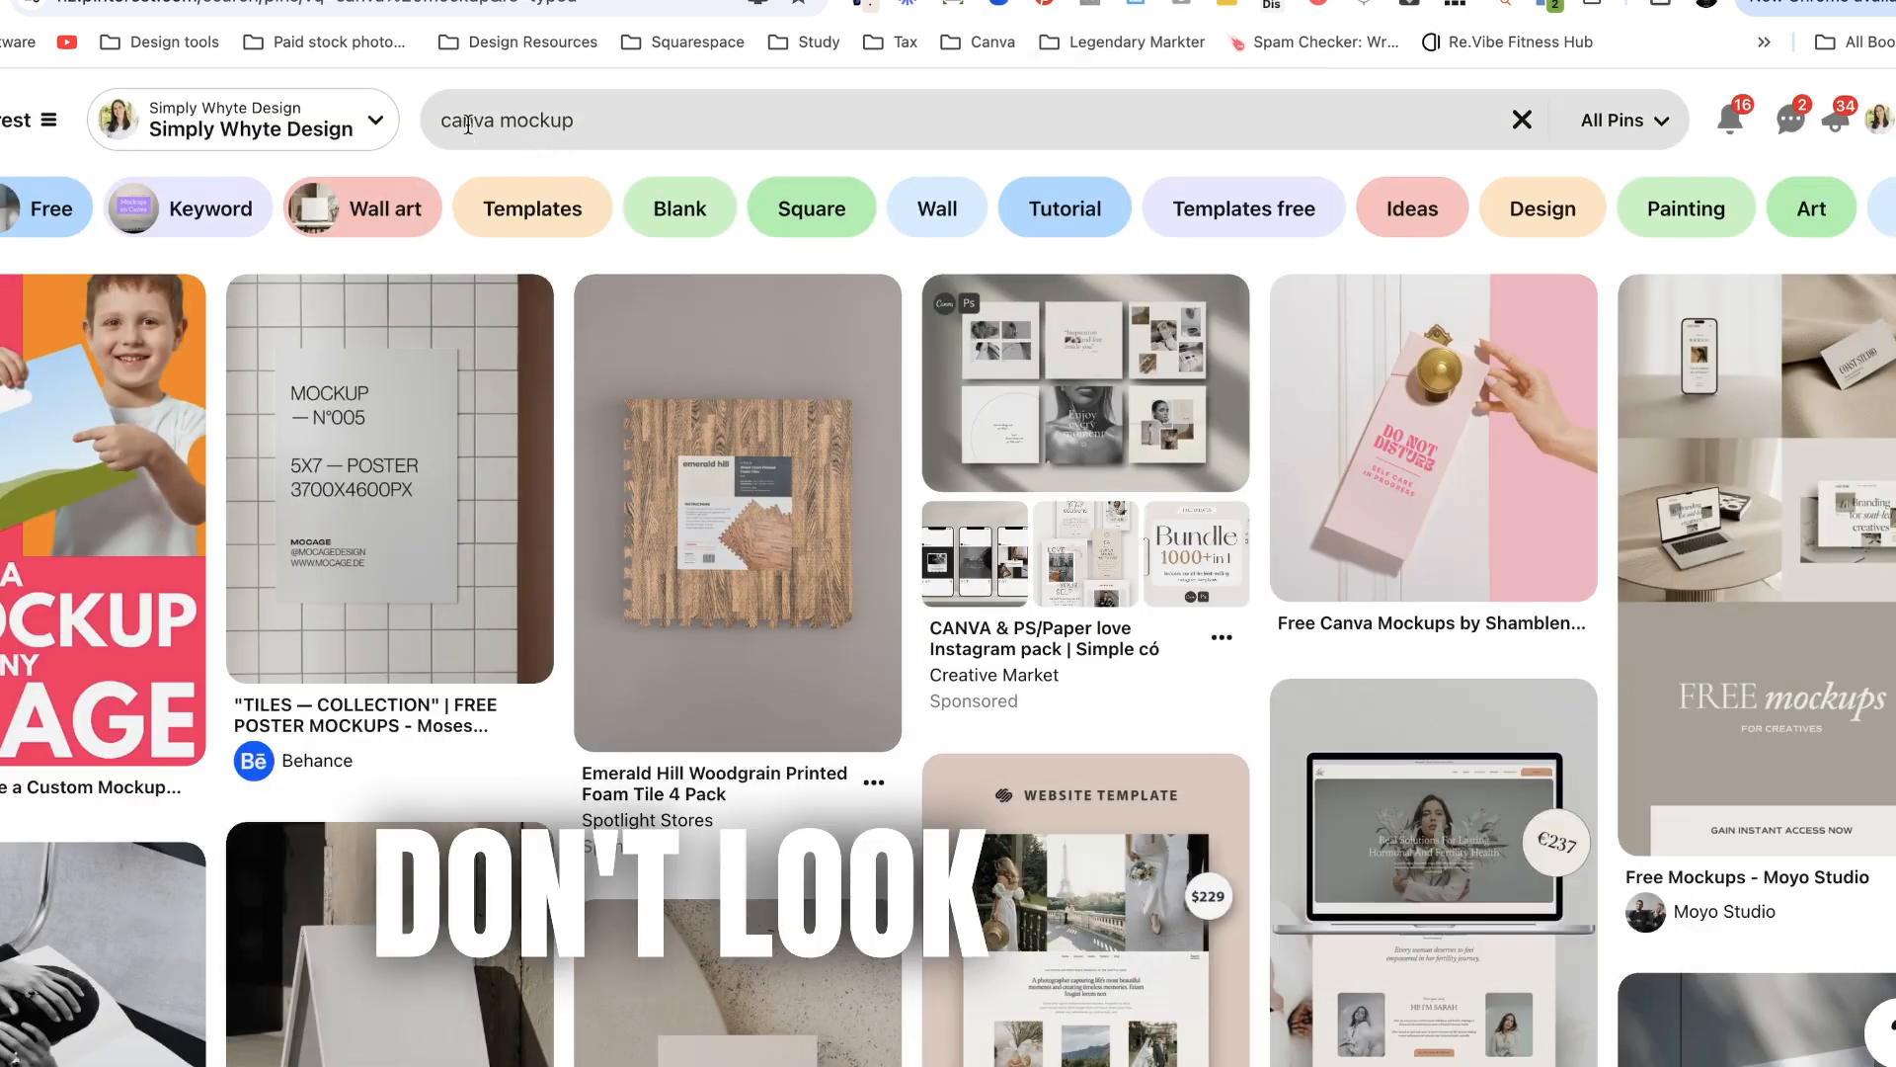
pyautogui.moveTo(739, 512)
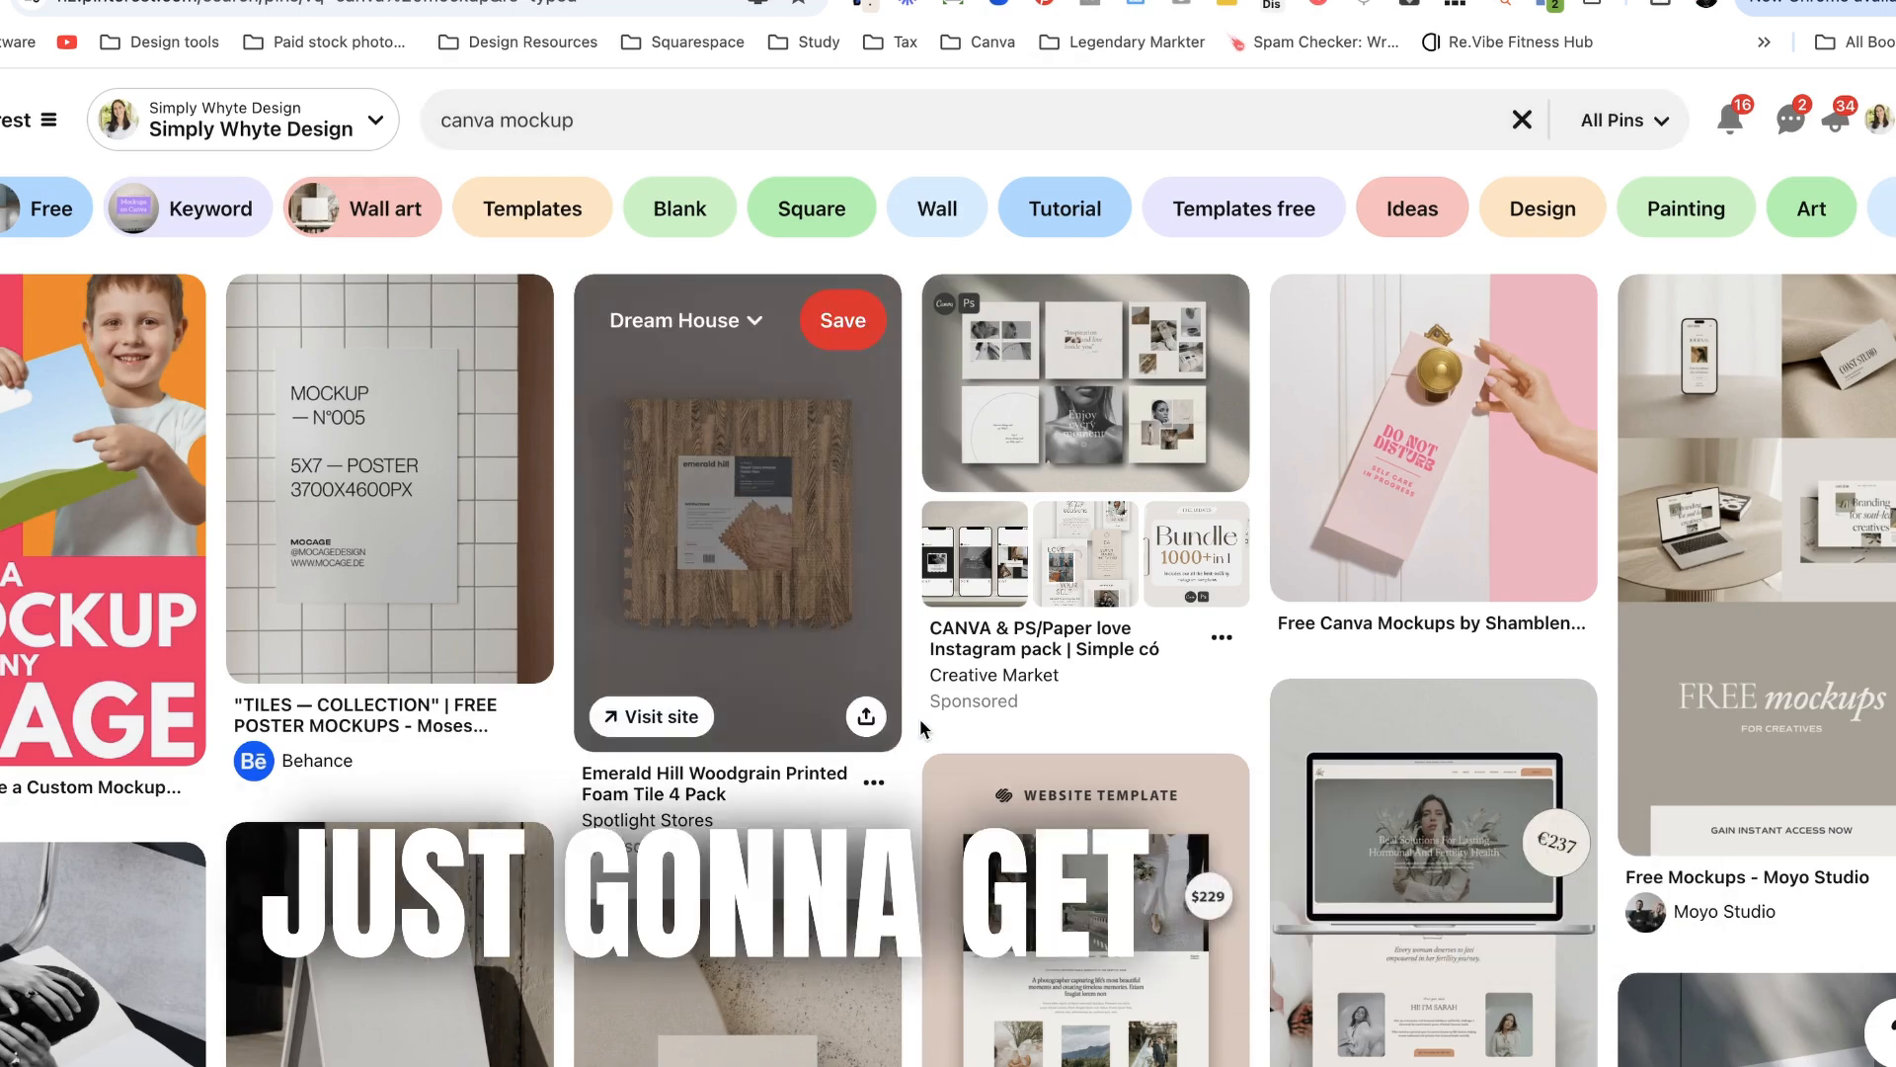
pyautogui.scroll(-8, 920, 726)
pyautogui.scroll(7, 921, 727)
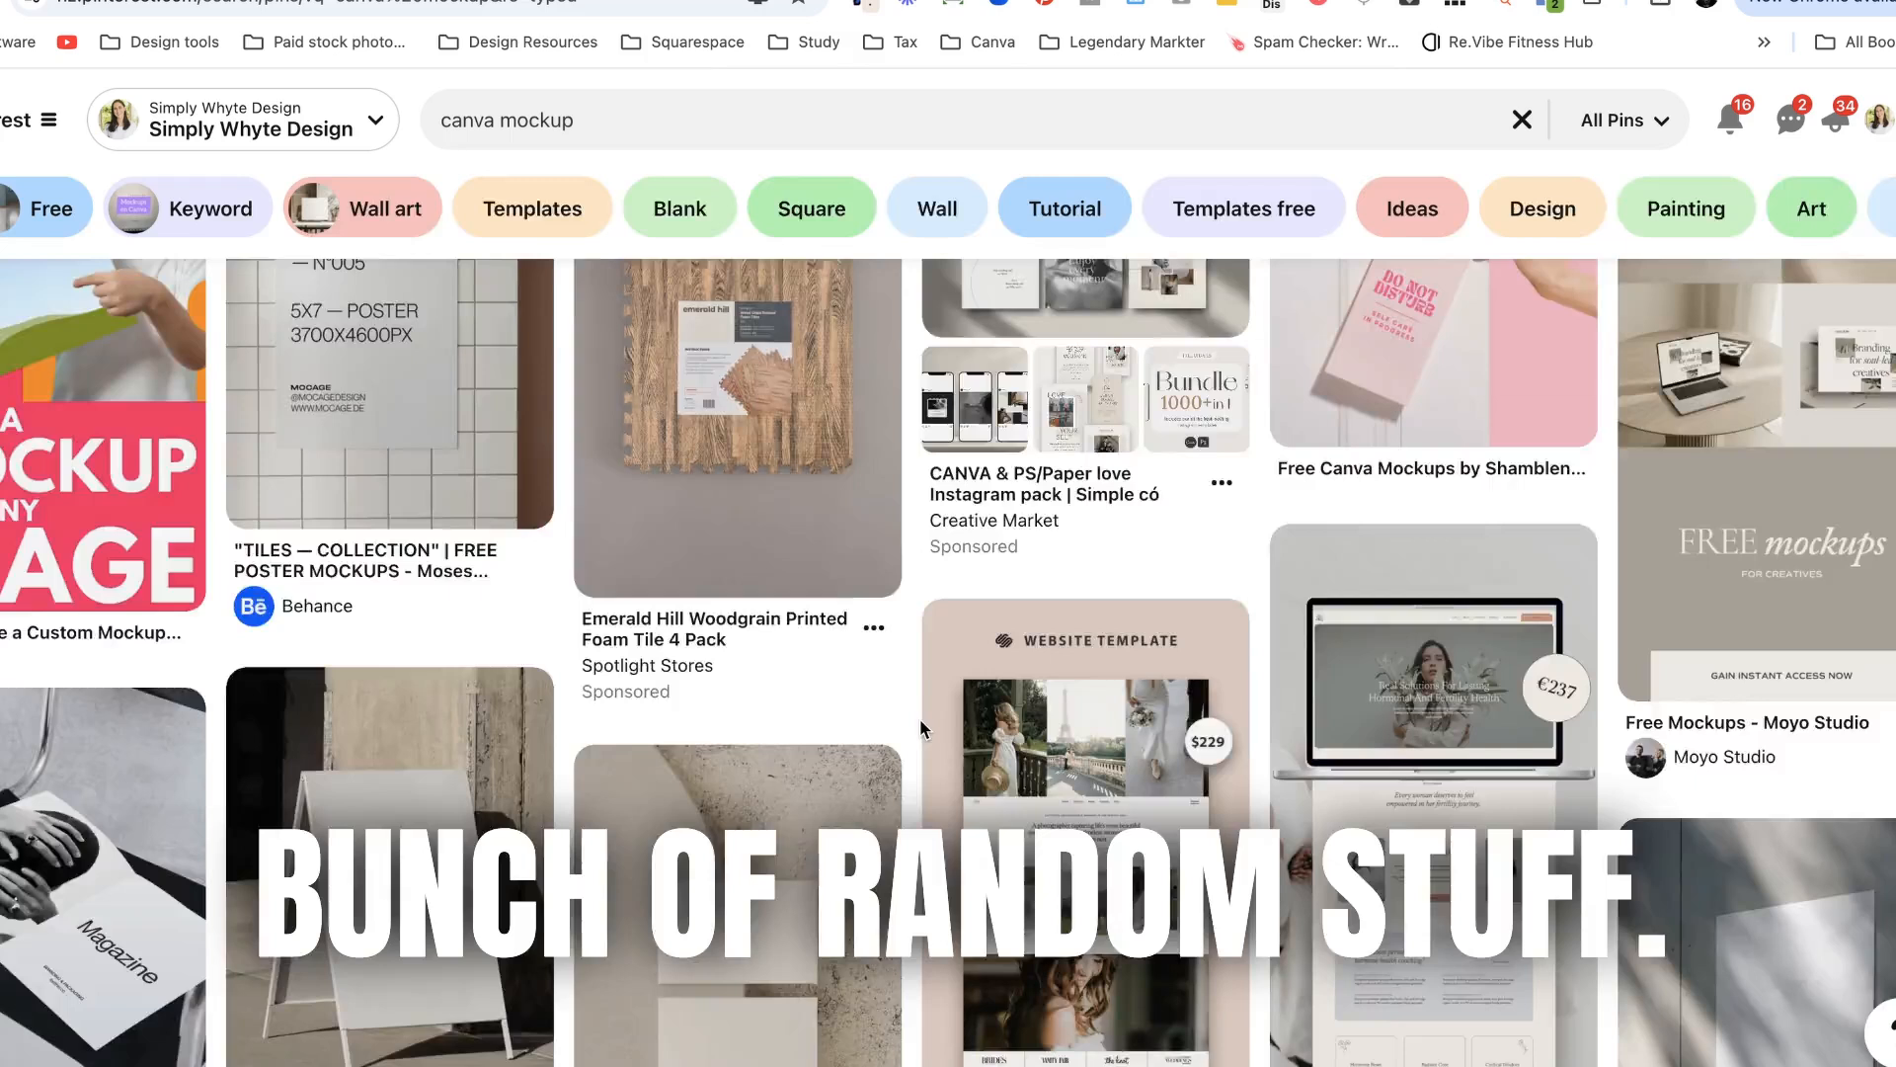
pyautogui.scroll(3, 921, 719)
# - Search Pinterest for 'website template mockup' instead of 'canva mockup', then return to the Canva design
pyautogui.click(579, 118)
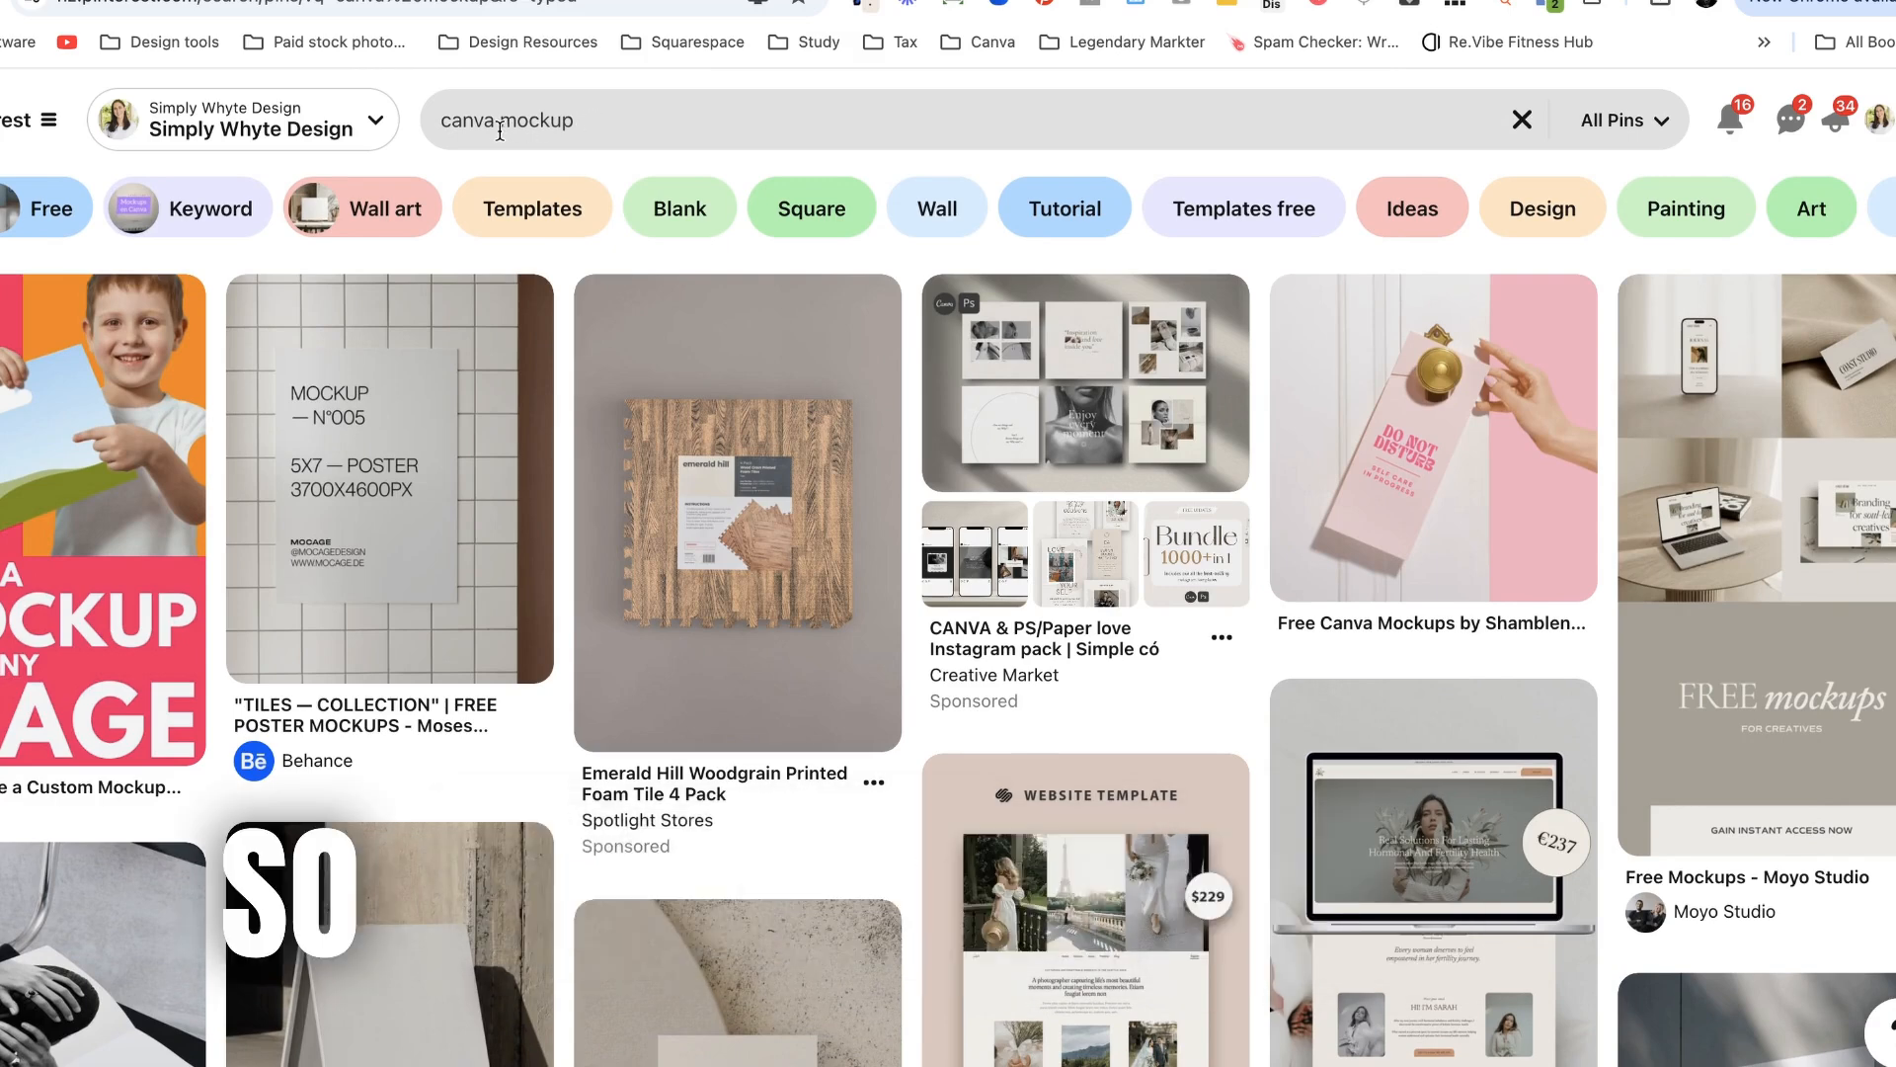
pyautogui.moveTo(500, 121); pyautogui.dragTo(438, 134)
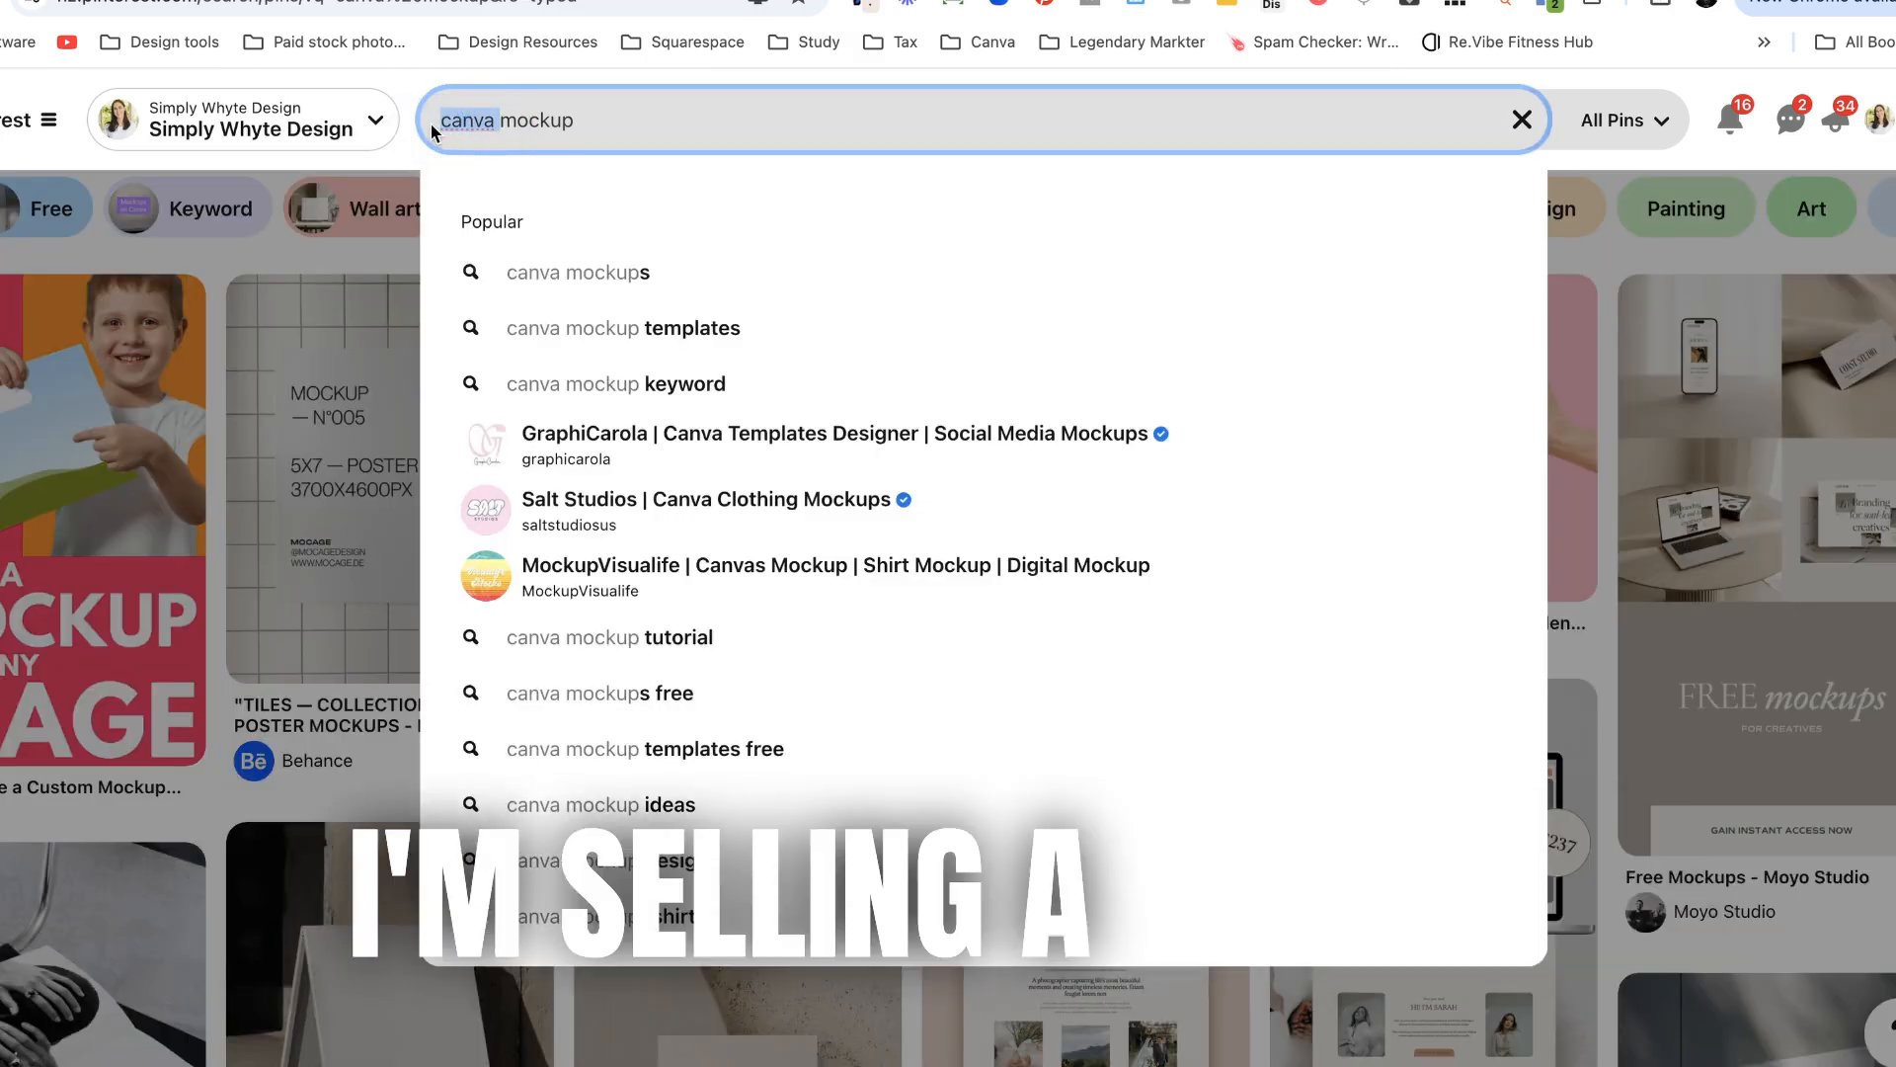
pyautogui.write('web')
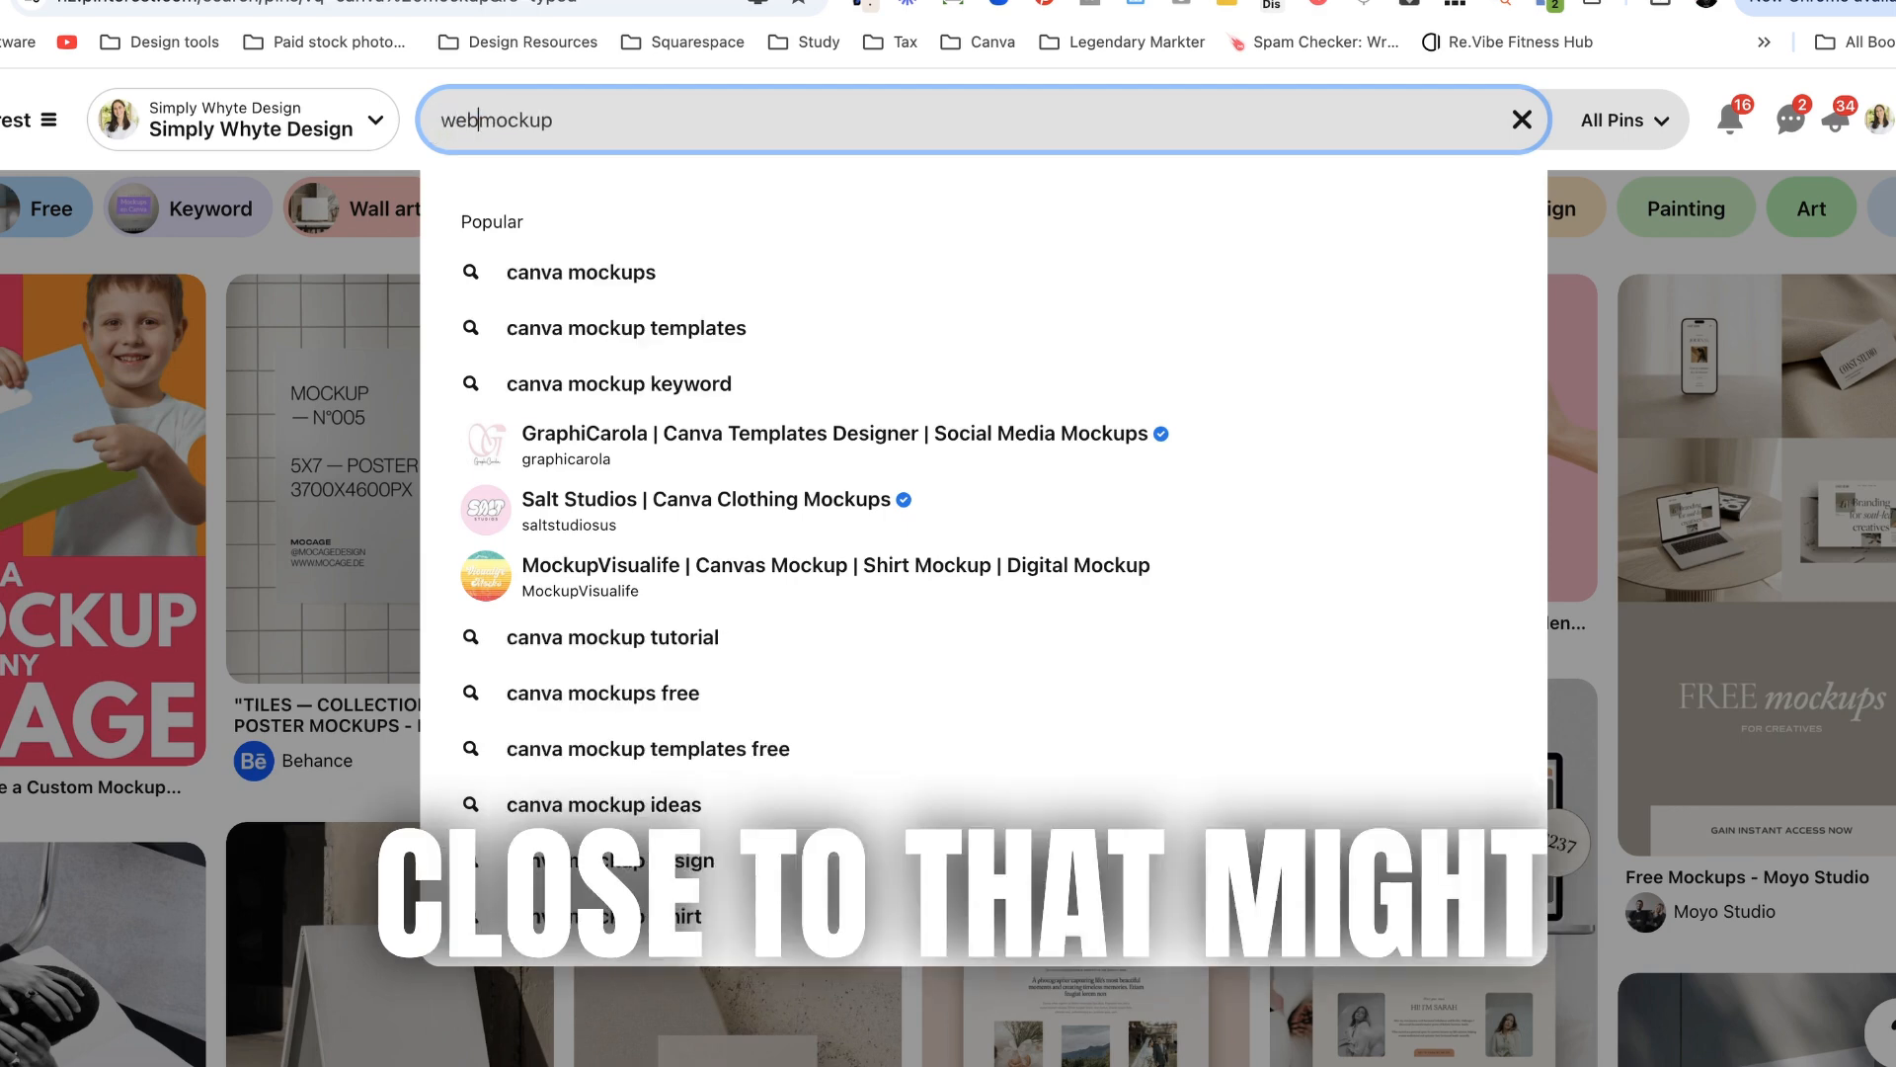
pyautogui.write('site ')
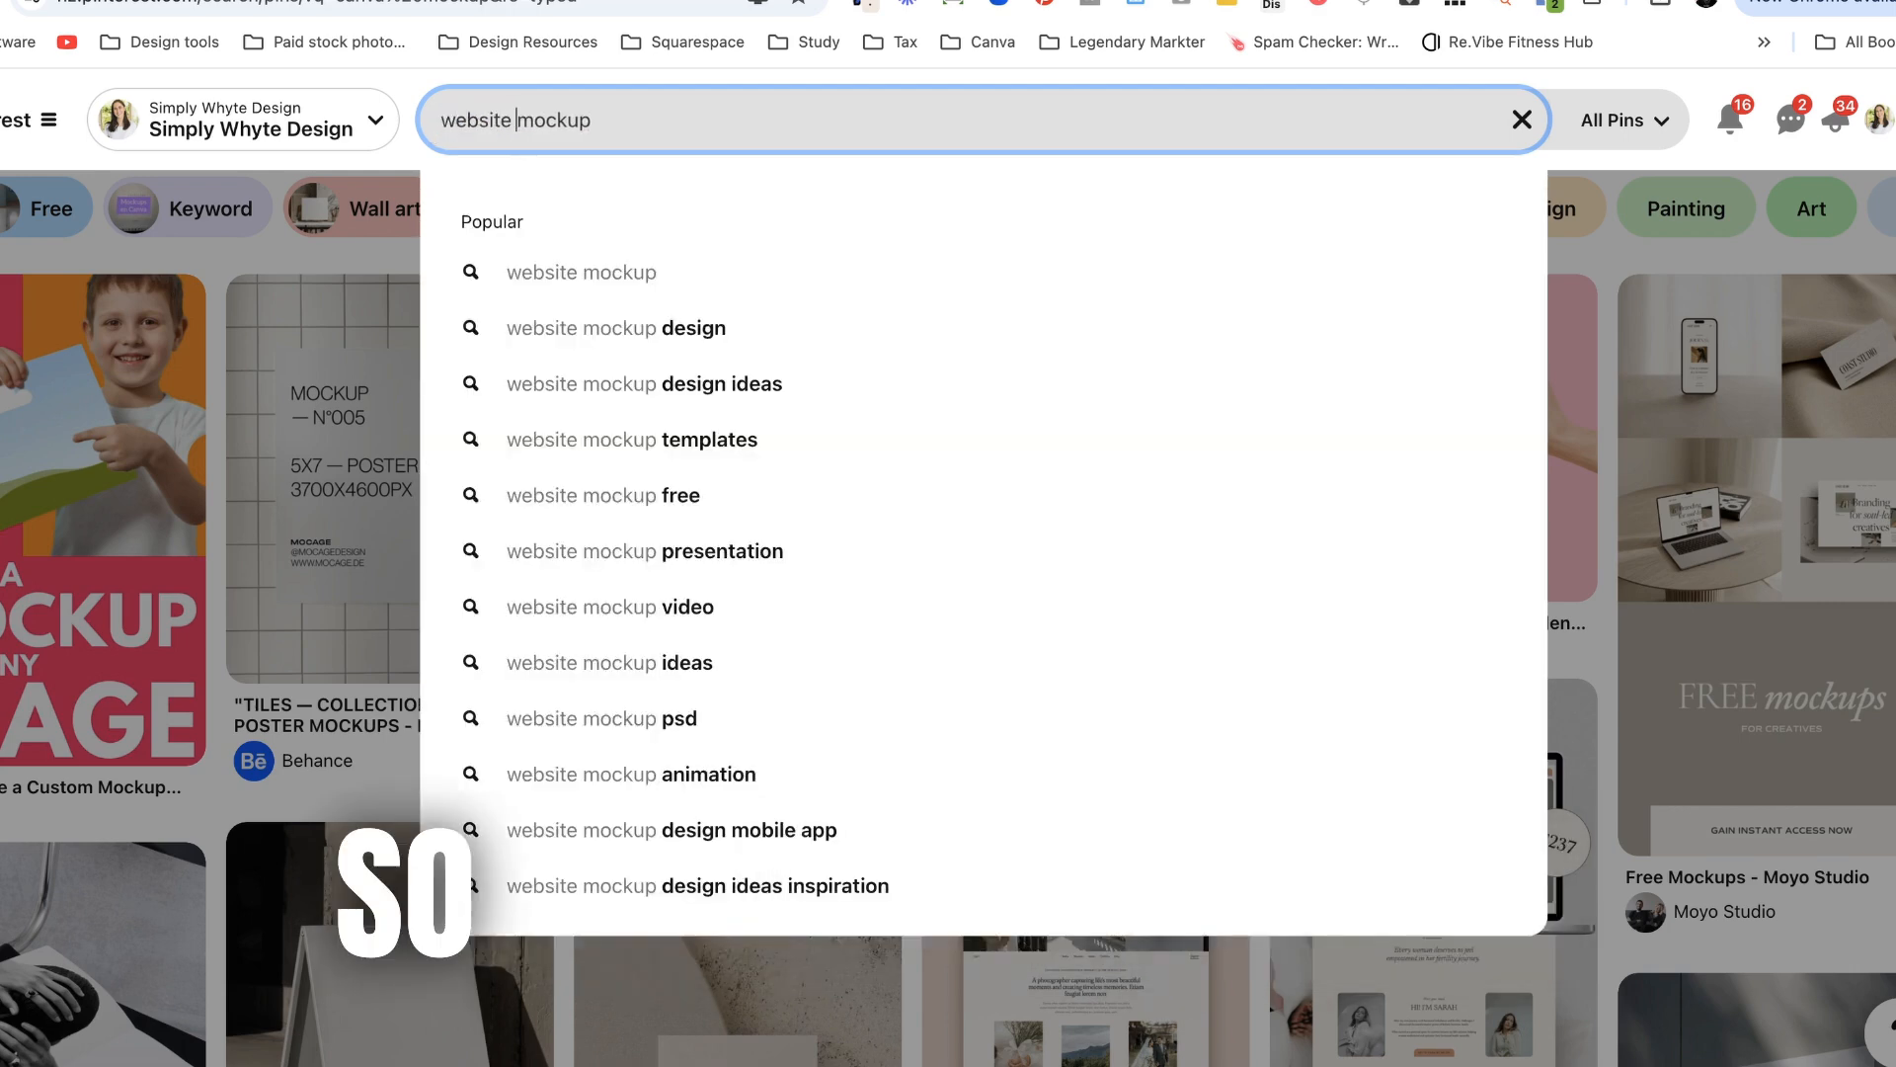
pyautogui.write('template')
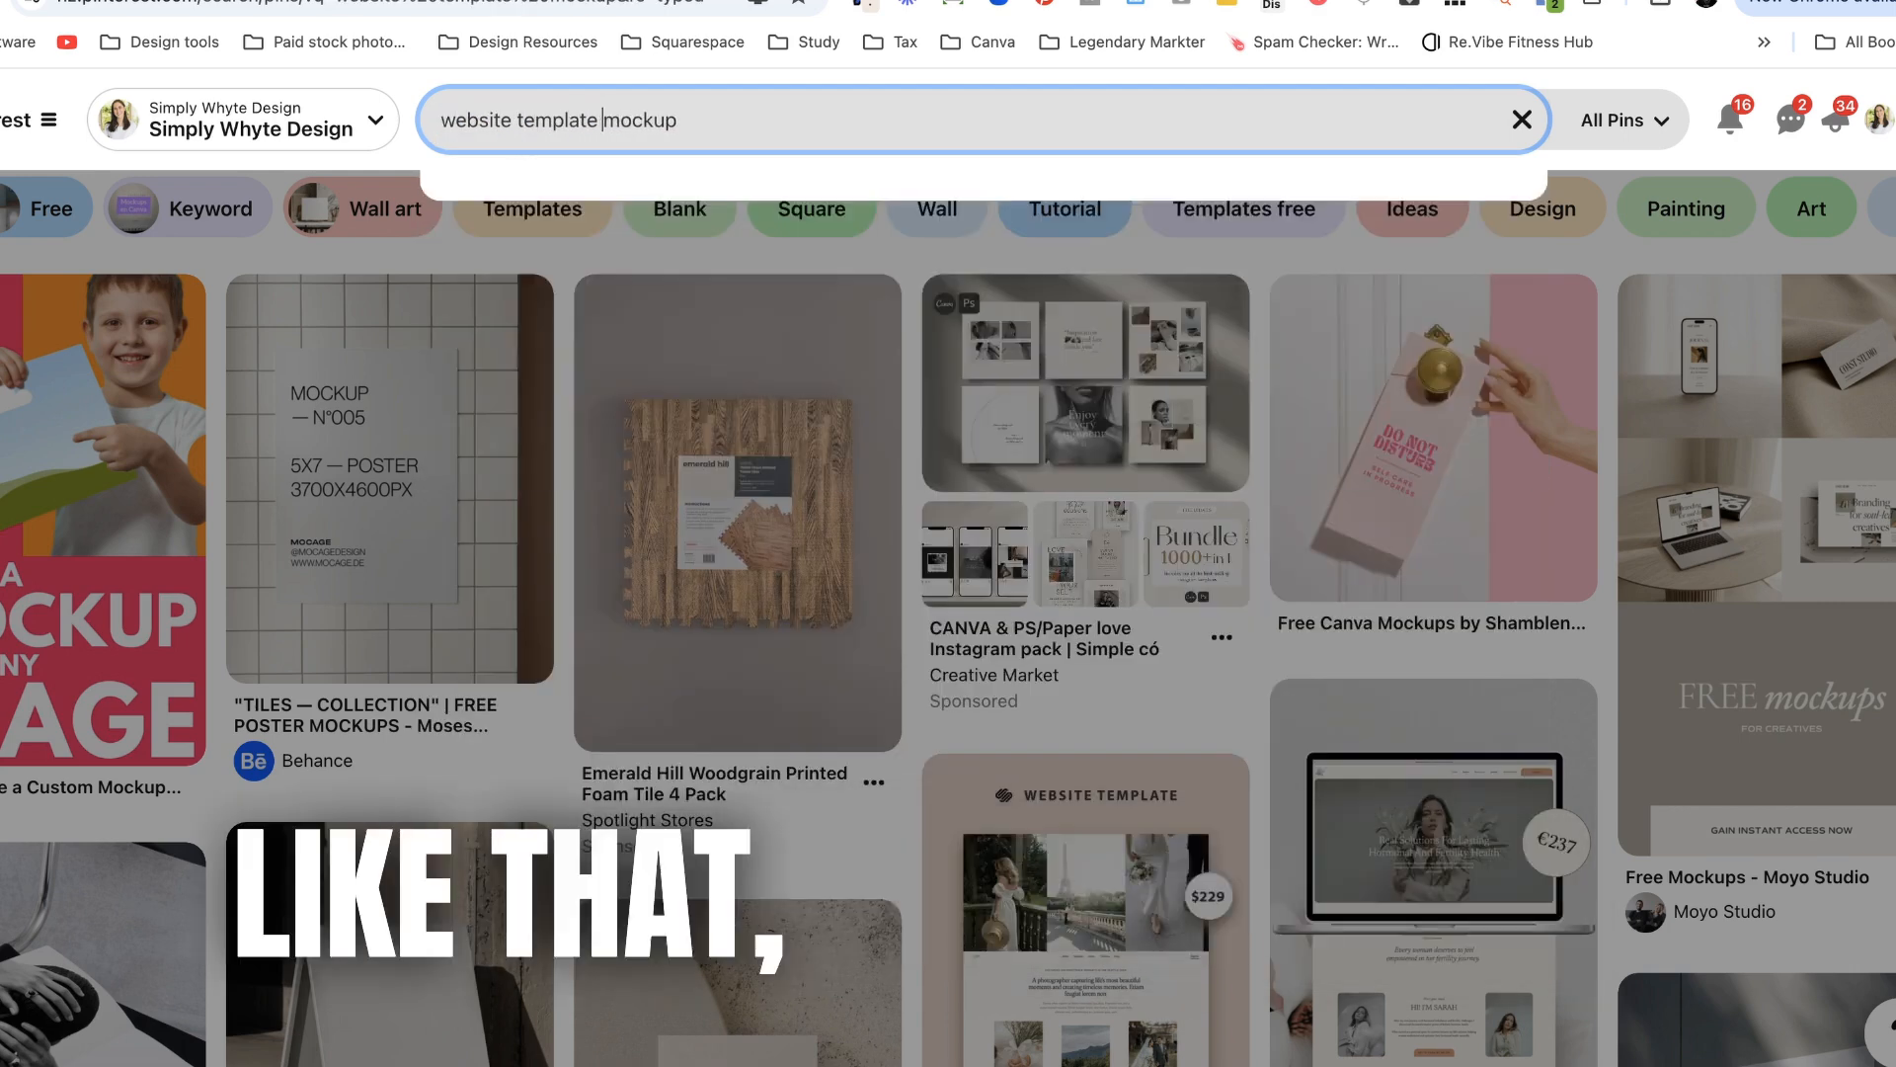
pyautogui.press('Return')
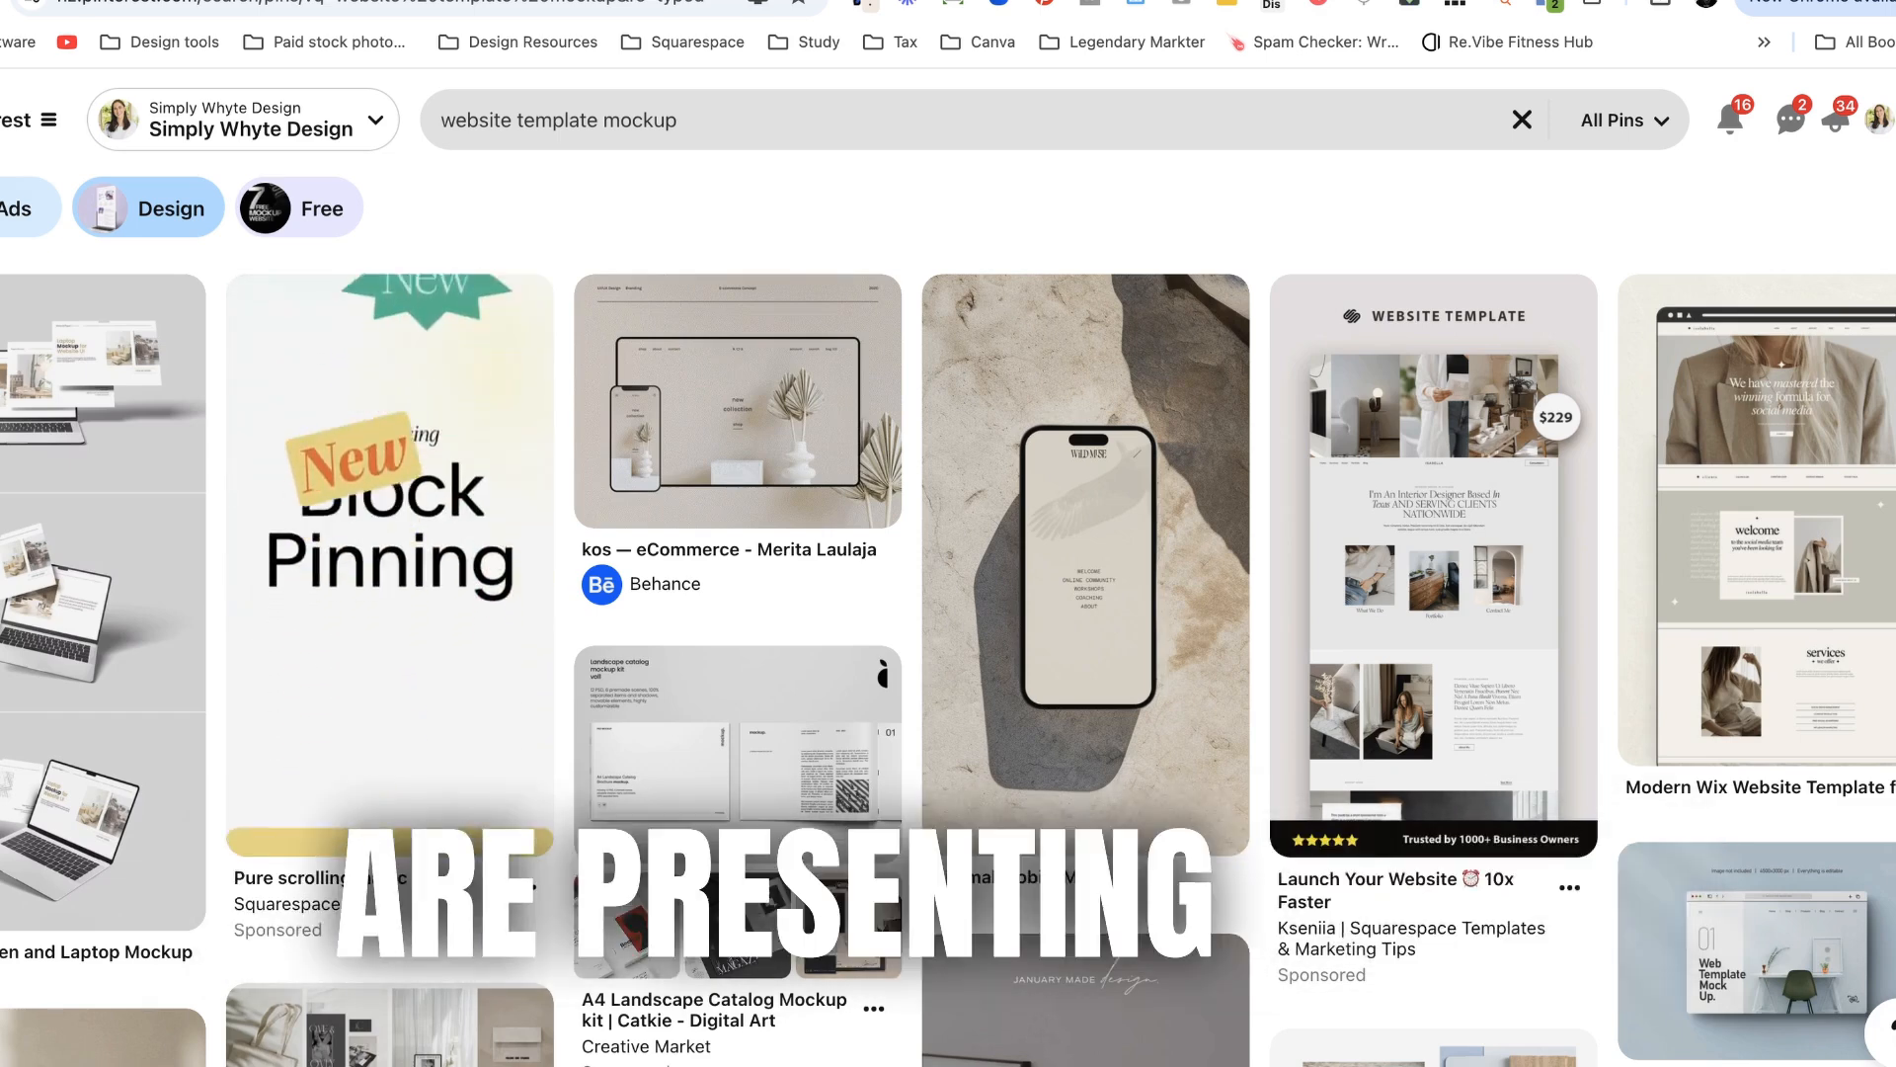
pyautogui.scroll(-1, 646, 635)
pyautogui.scroll(-2, 646, 634)
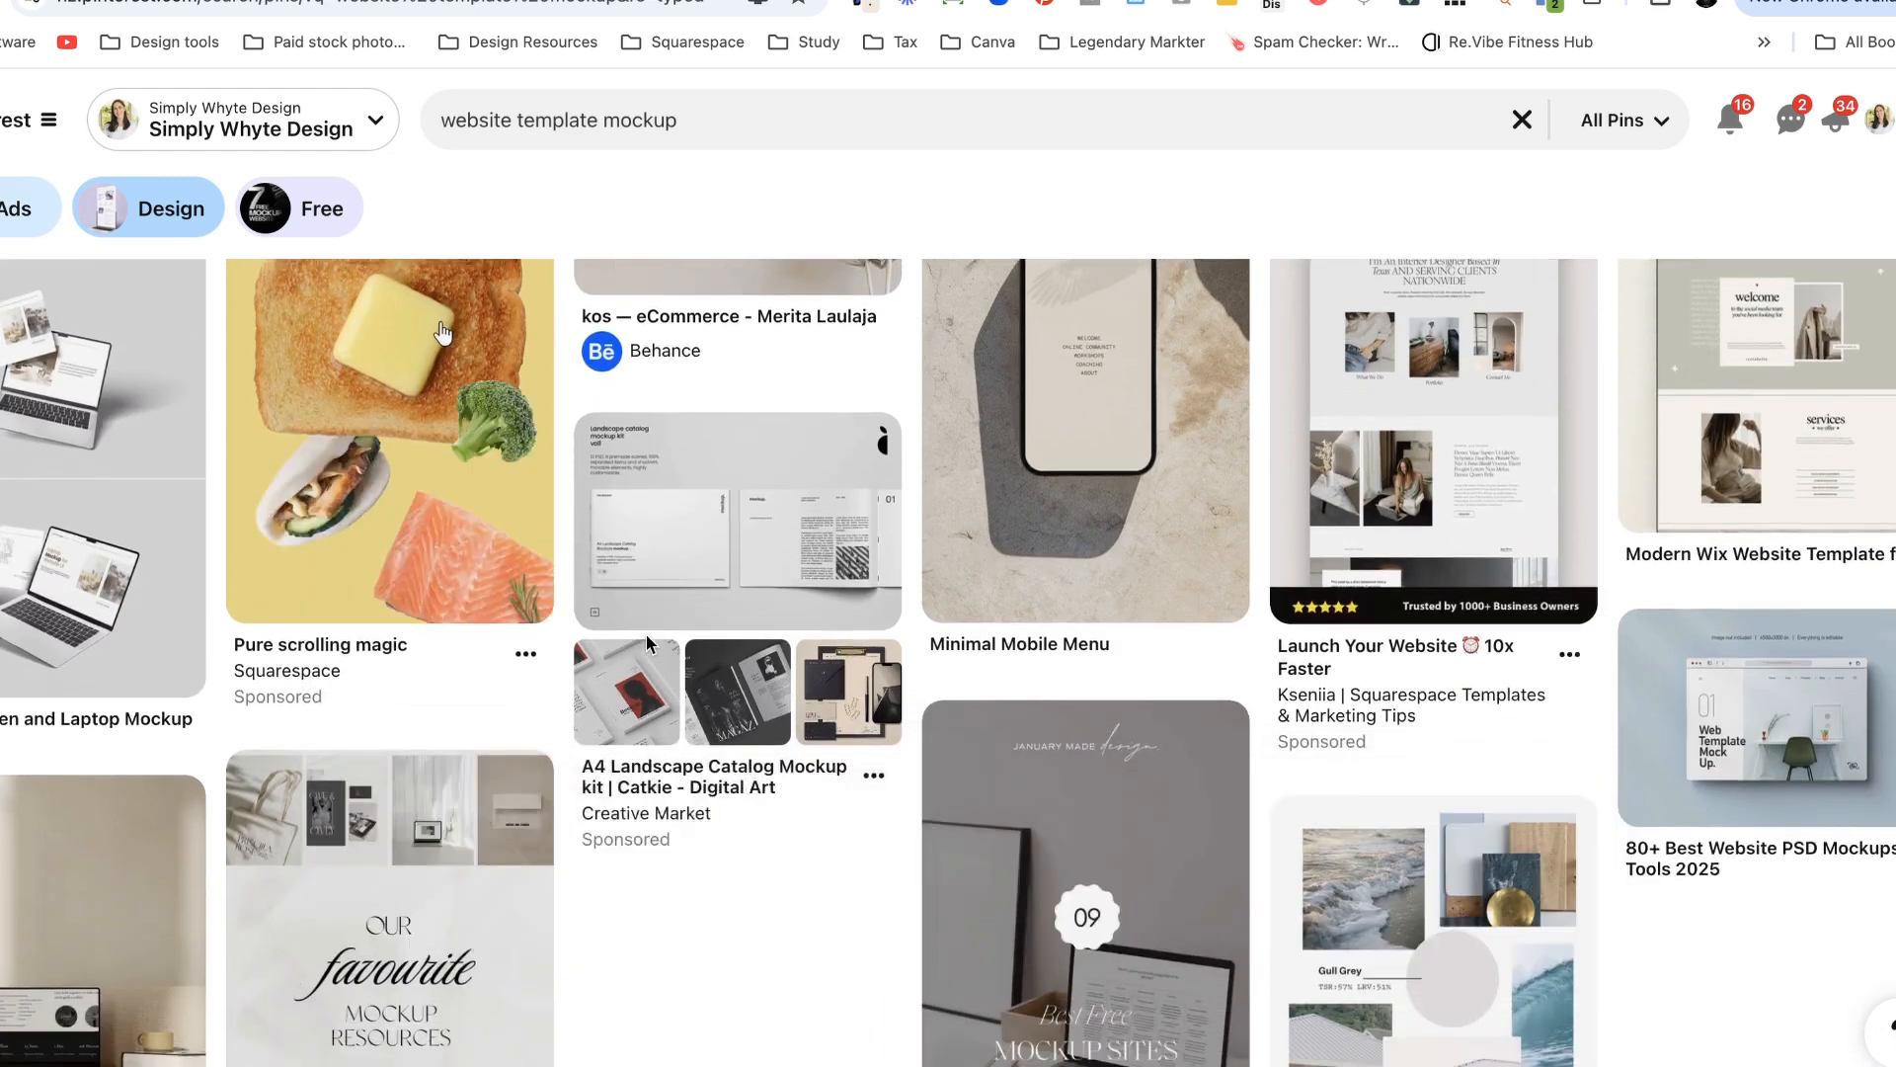
pyautogui.scroll(4, 647, 634)
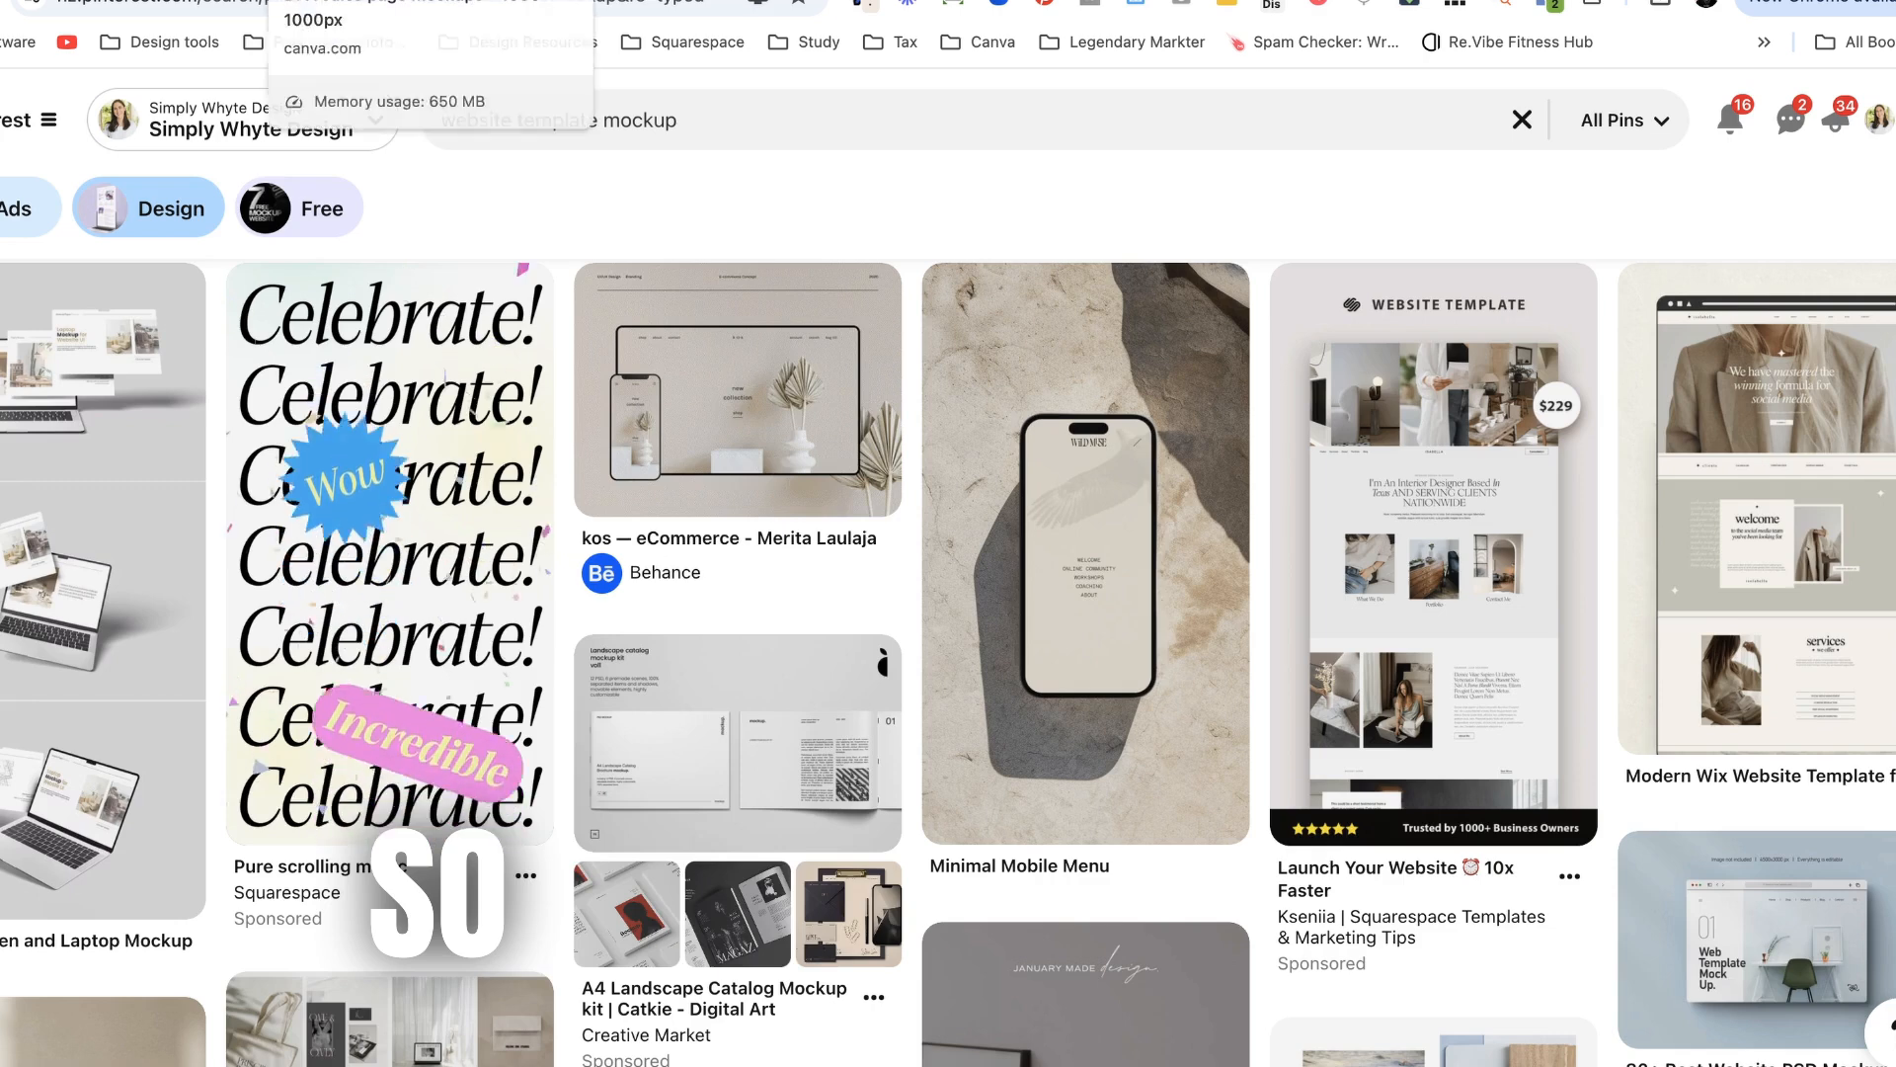
pyautogui.click(372, 4)
# - Search Elements for 'computer mockup' and add a desktop monitor graphic to page 3
pyautogui.click(603, 618)
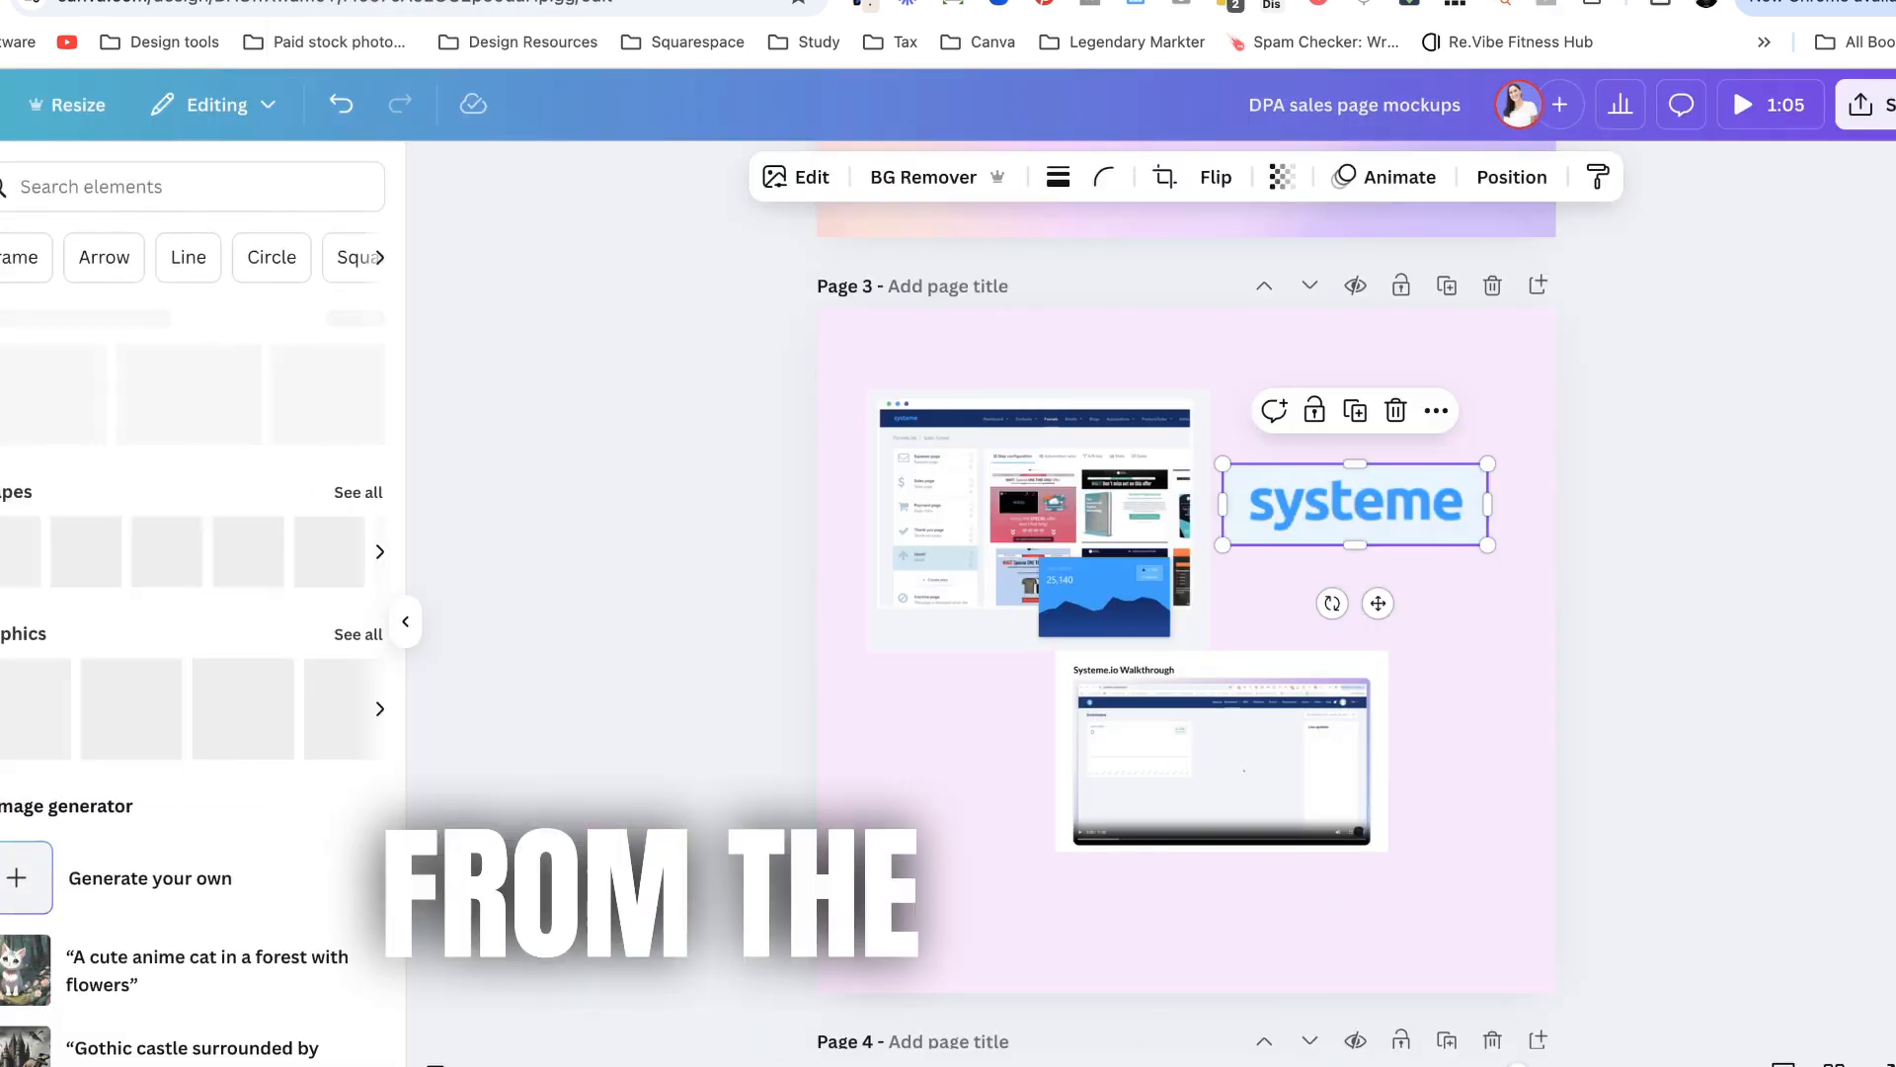
pyautogui.click(127, 189)
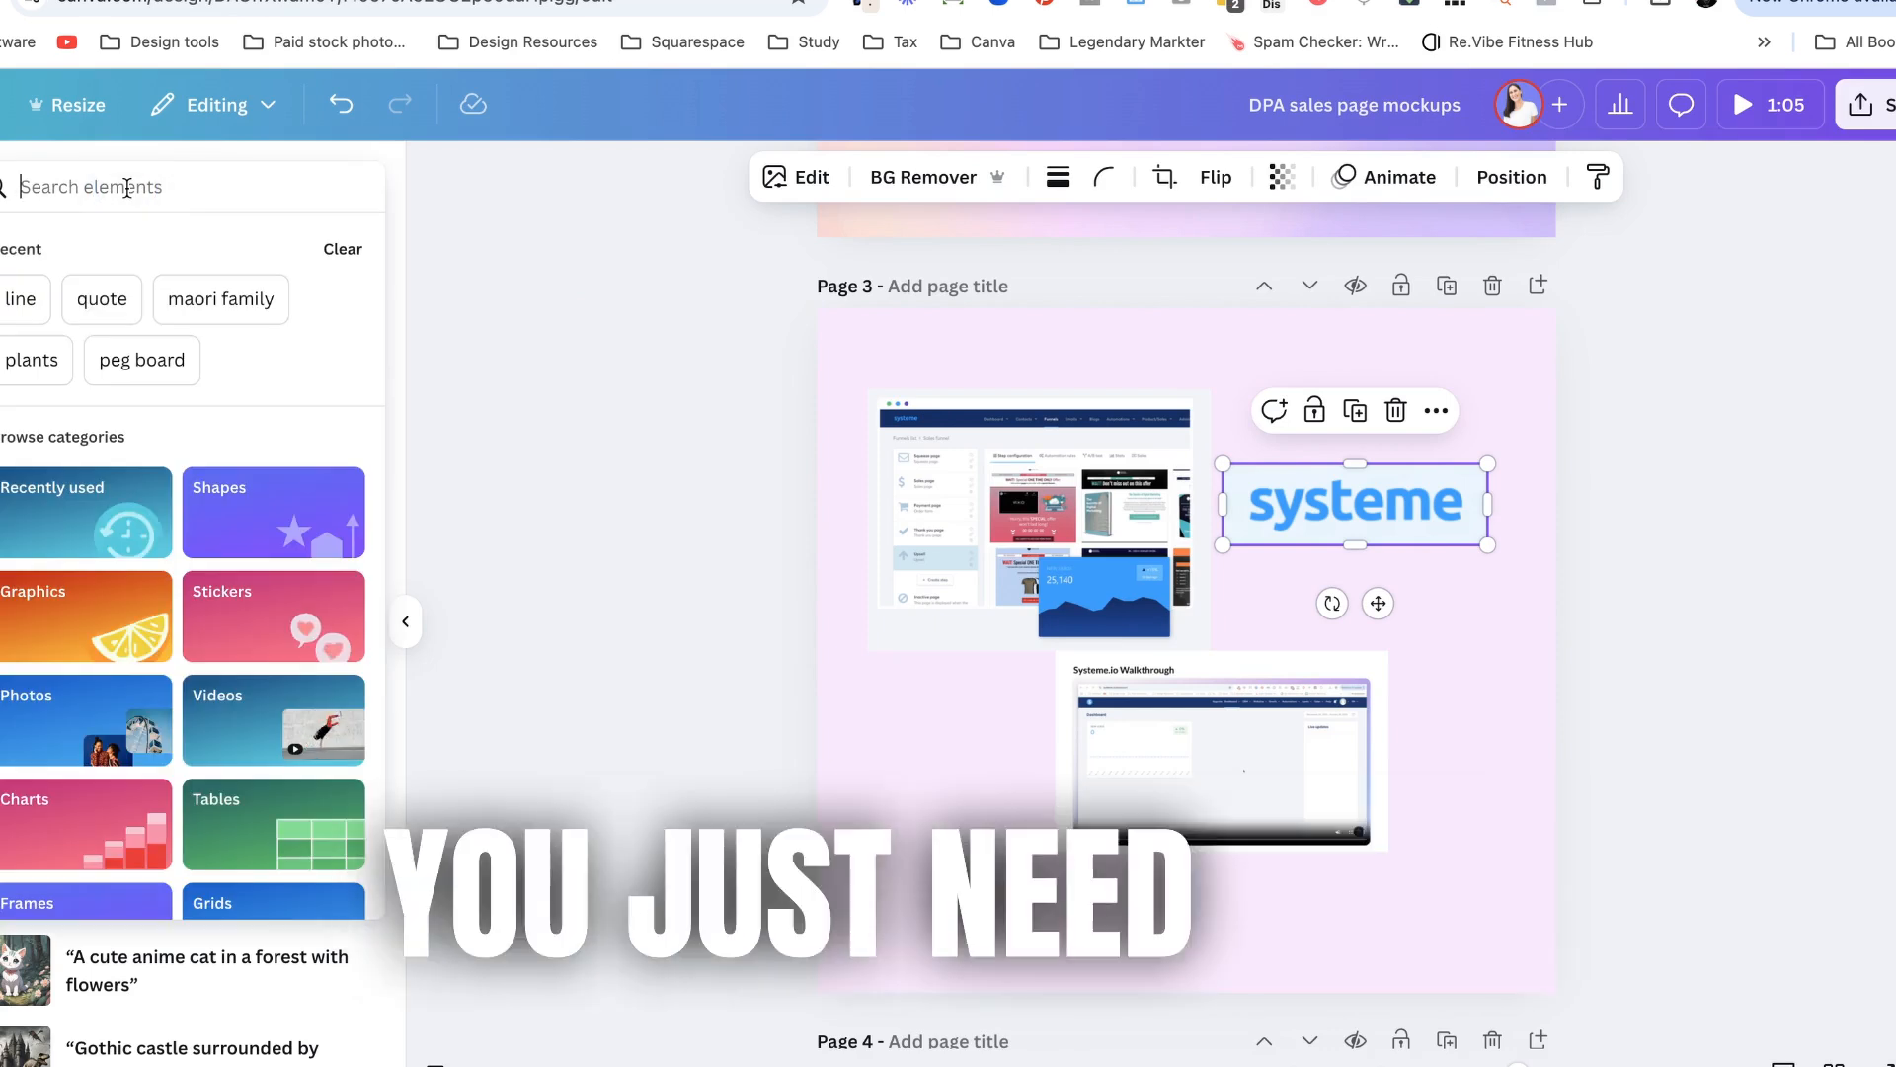
pyautogui.write('computer mo')
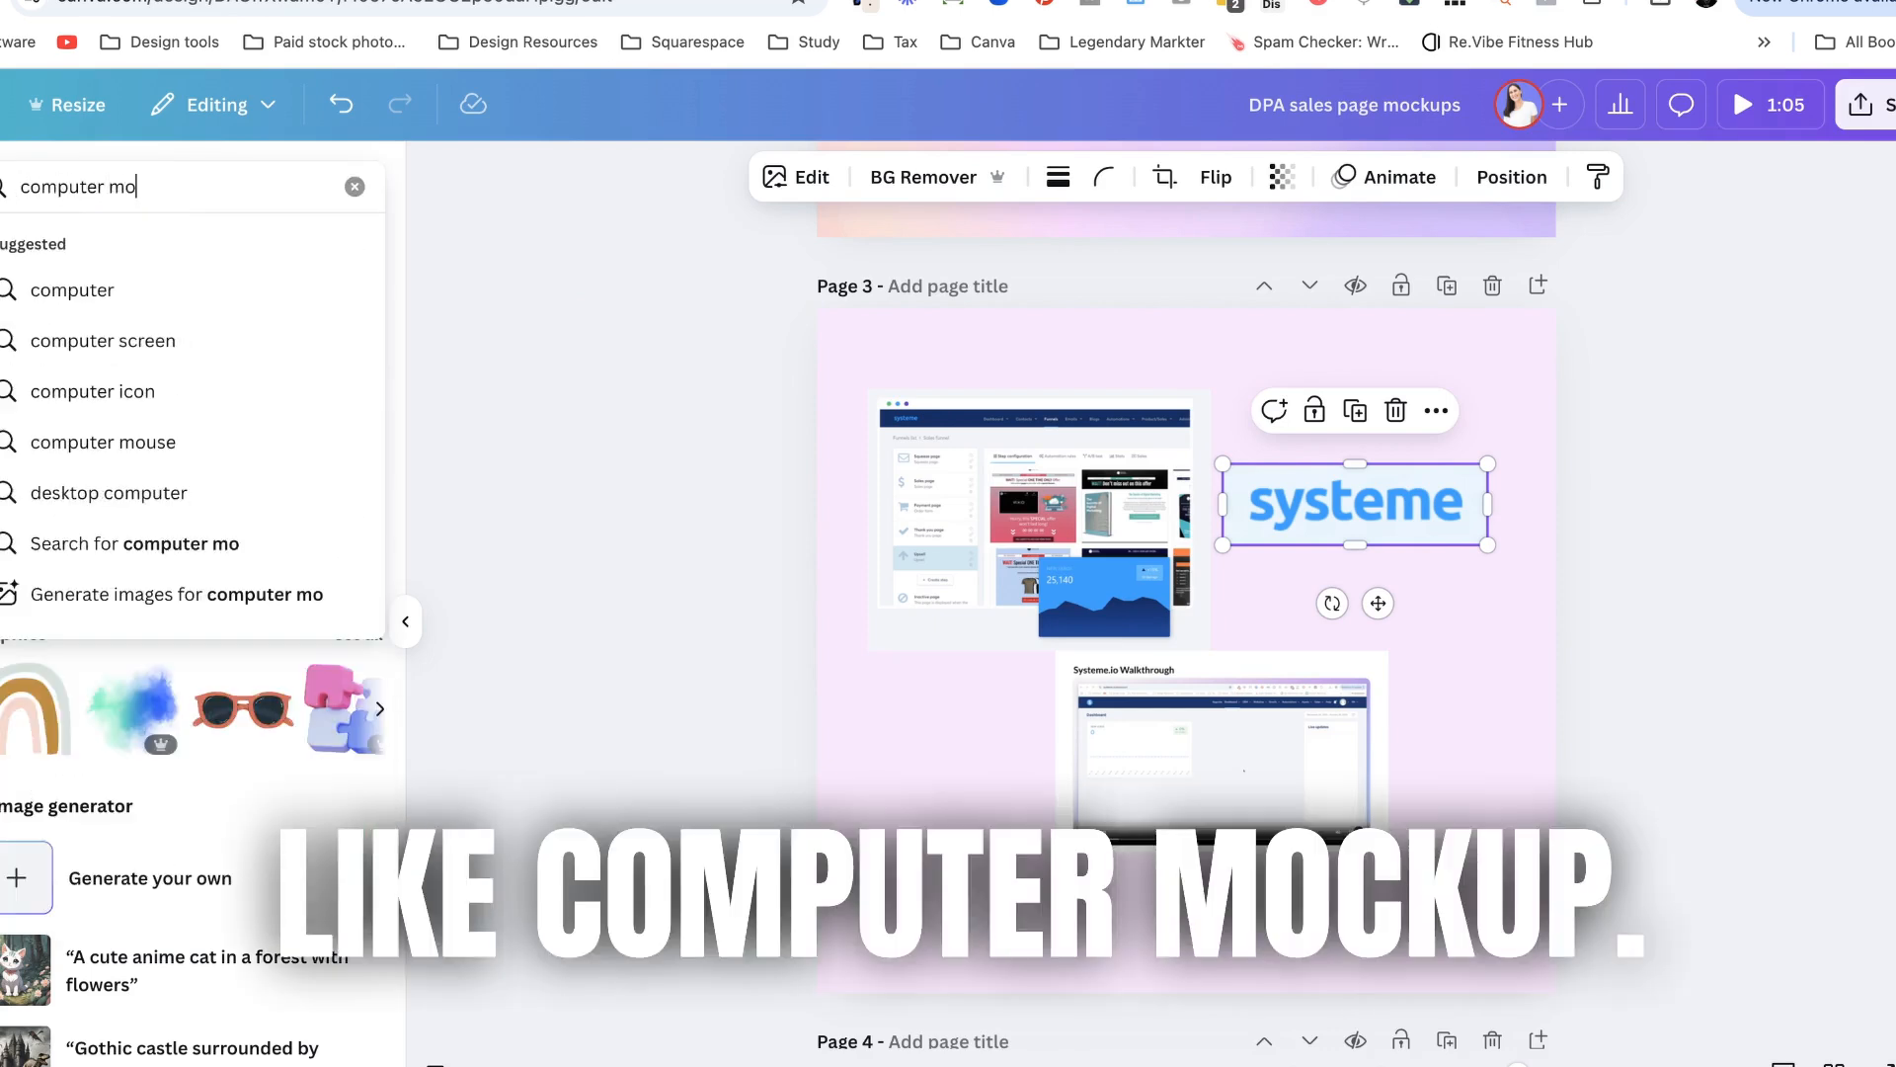
pyautogui.write('up')
pyautogui.press('Return')
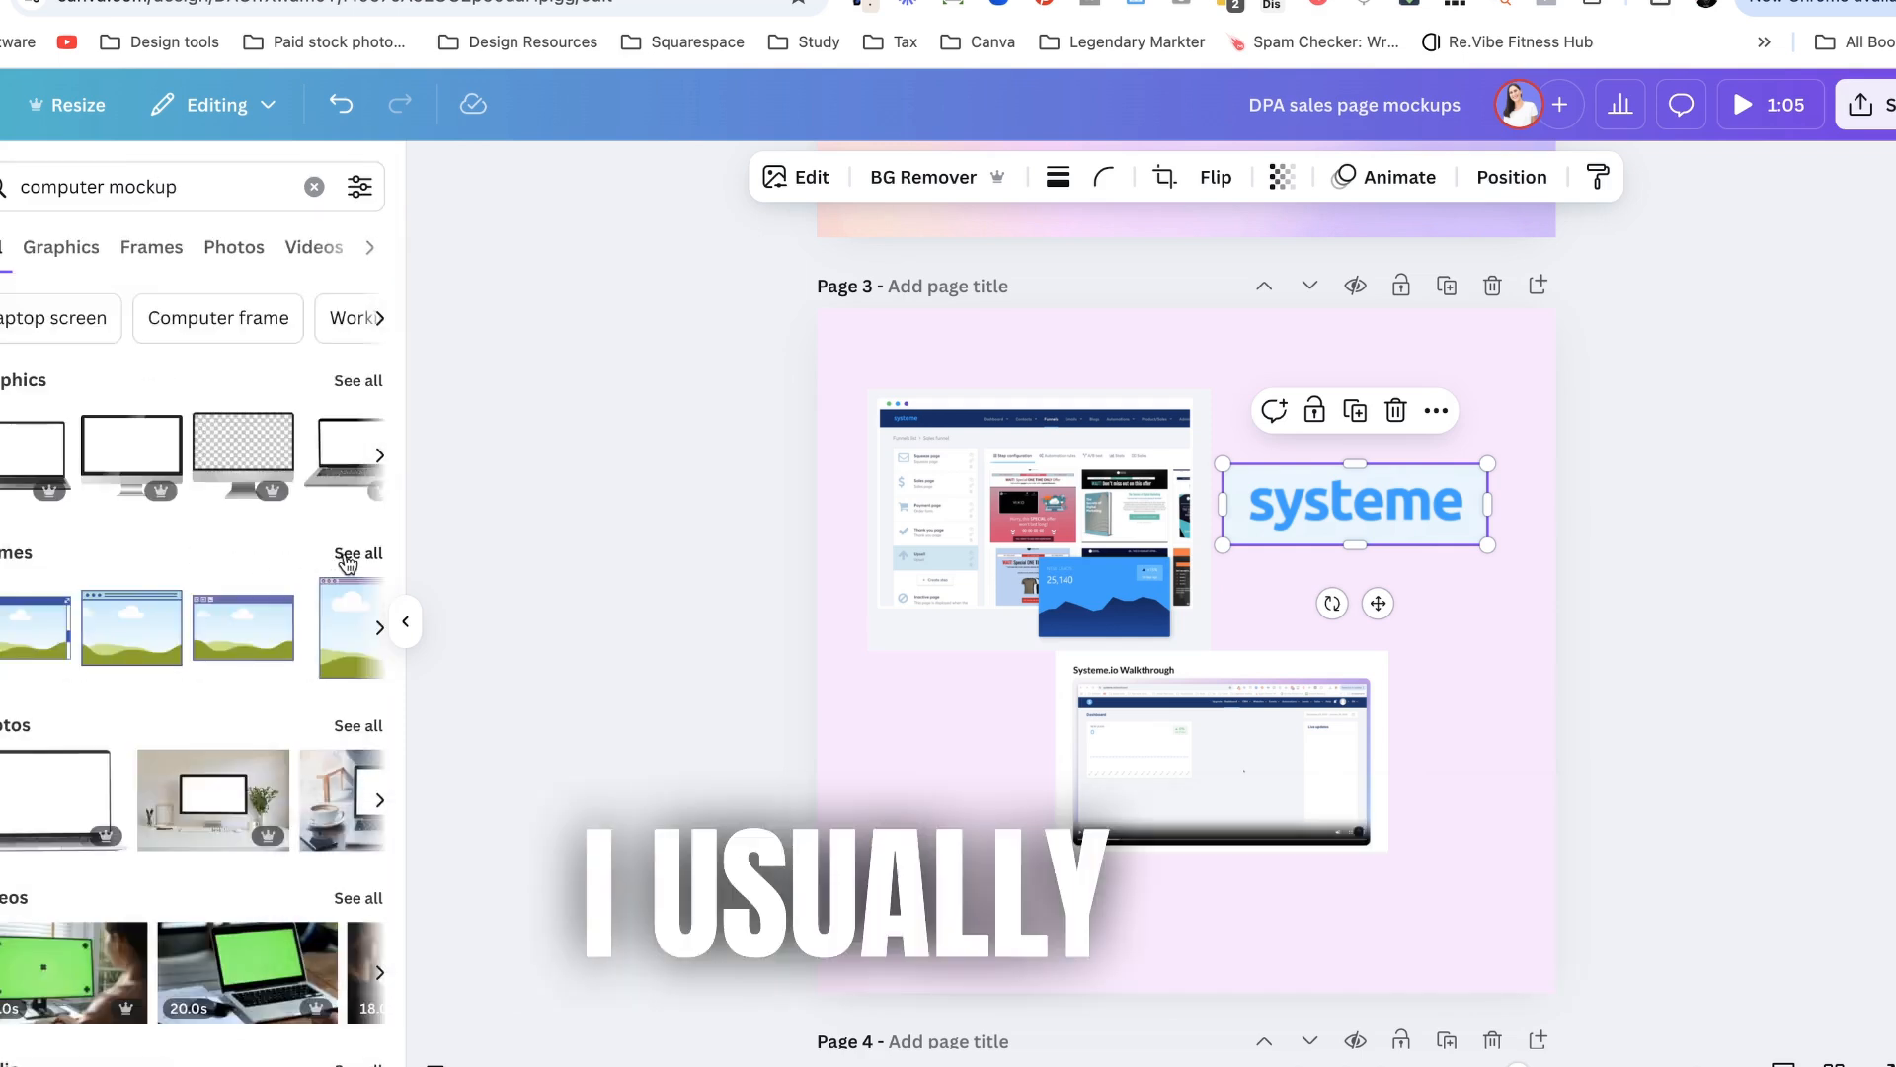
pyautogui.moveTo(132, 627)
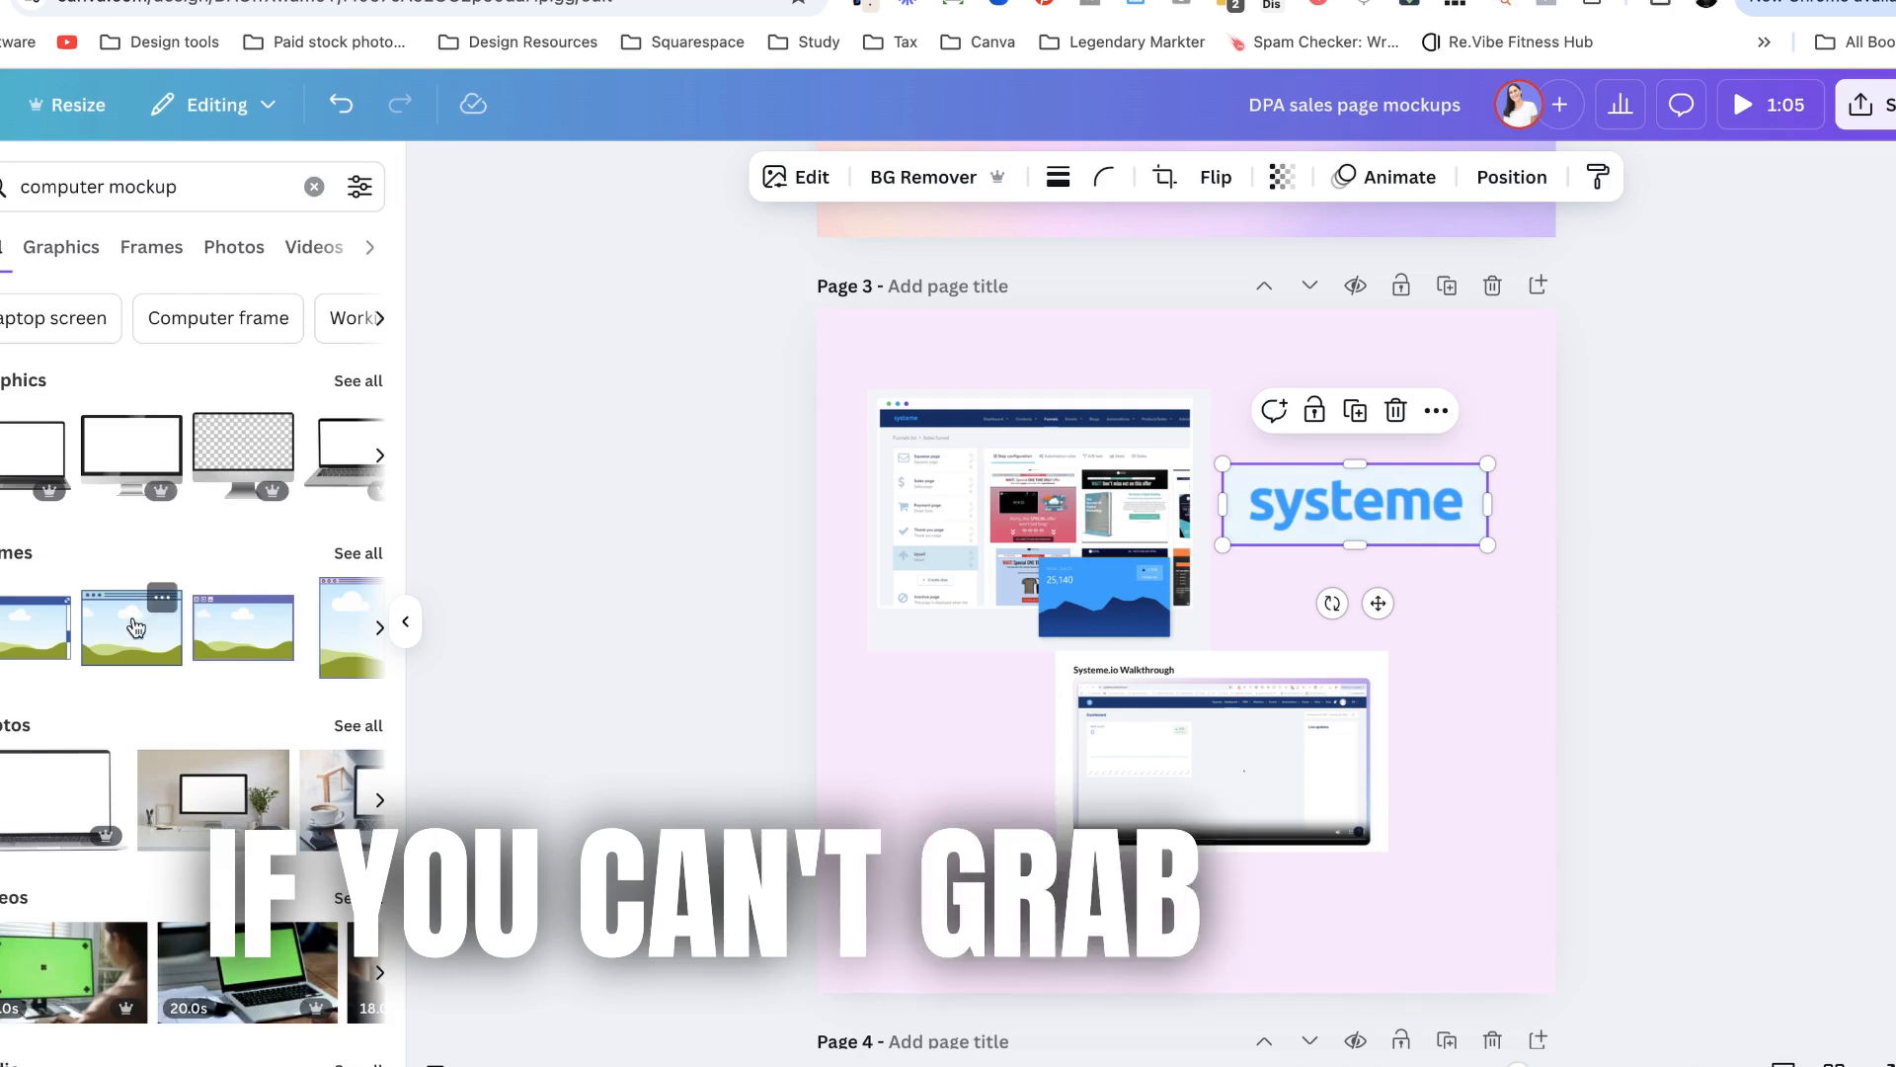
pyautogui.click(109, 452)
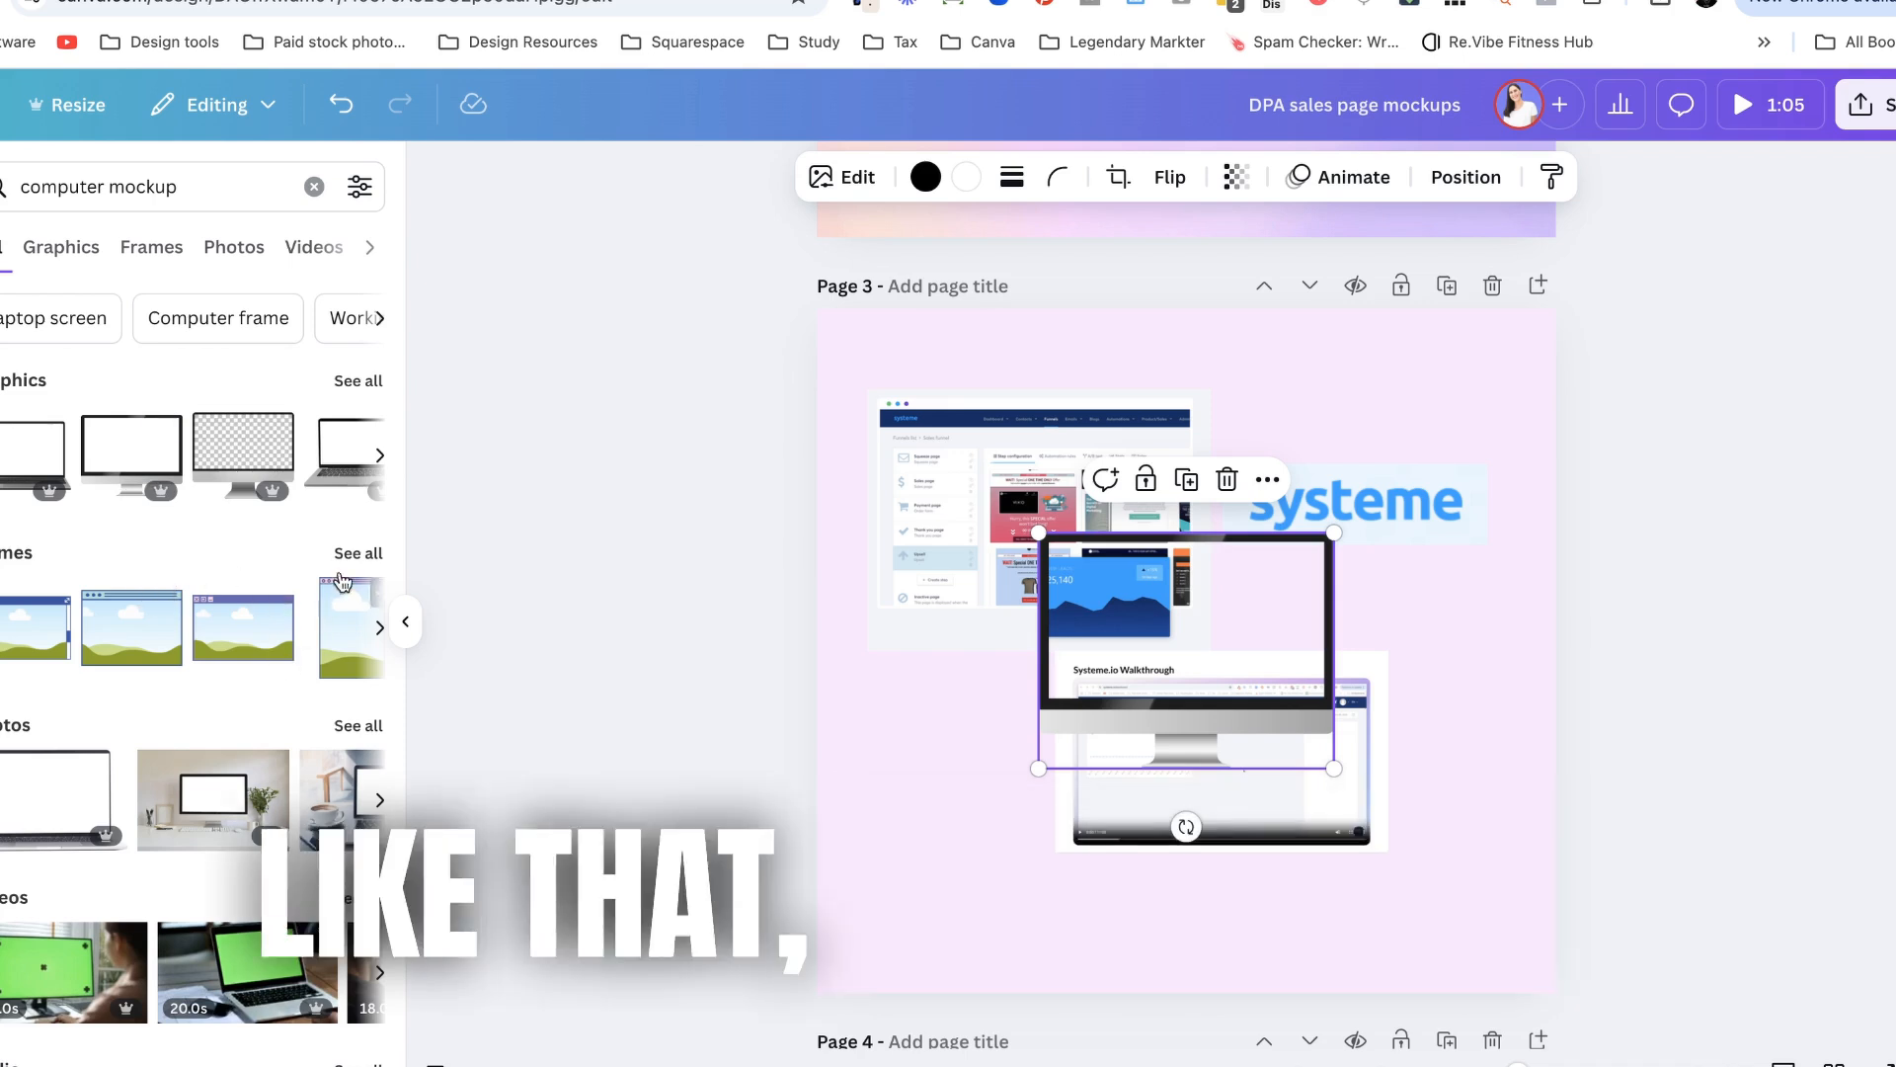
pyautogui.scroll(-3, 193, 680)
pyautogui.scroll(3, 191, 667)
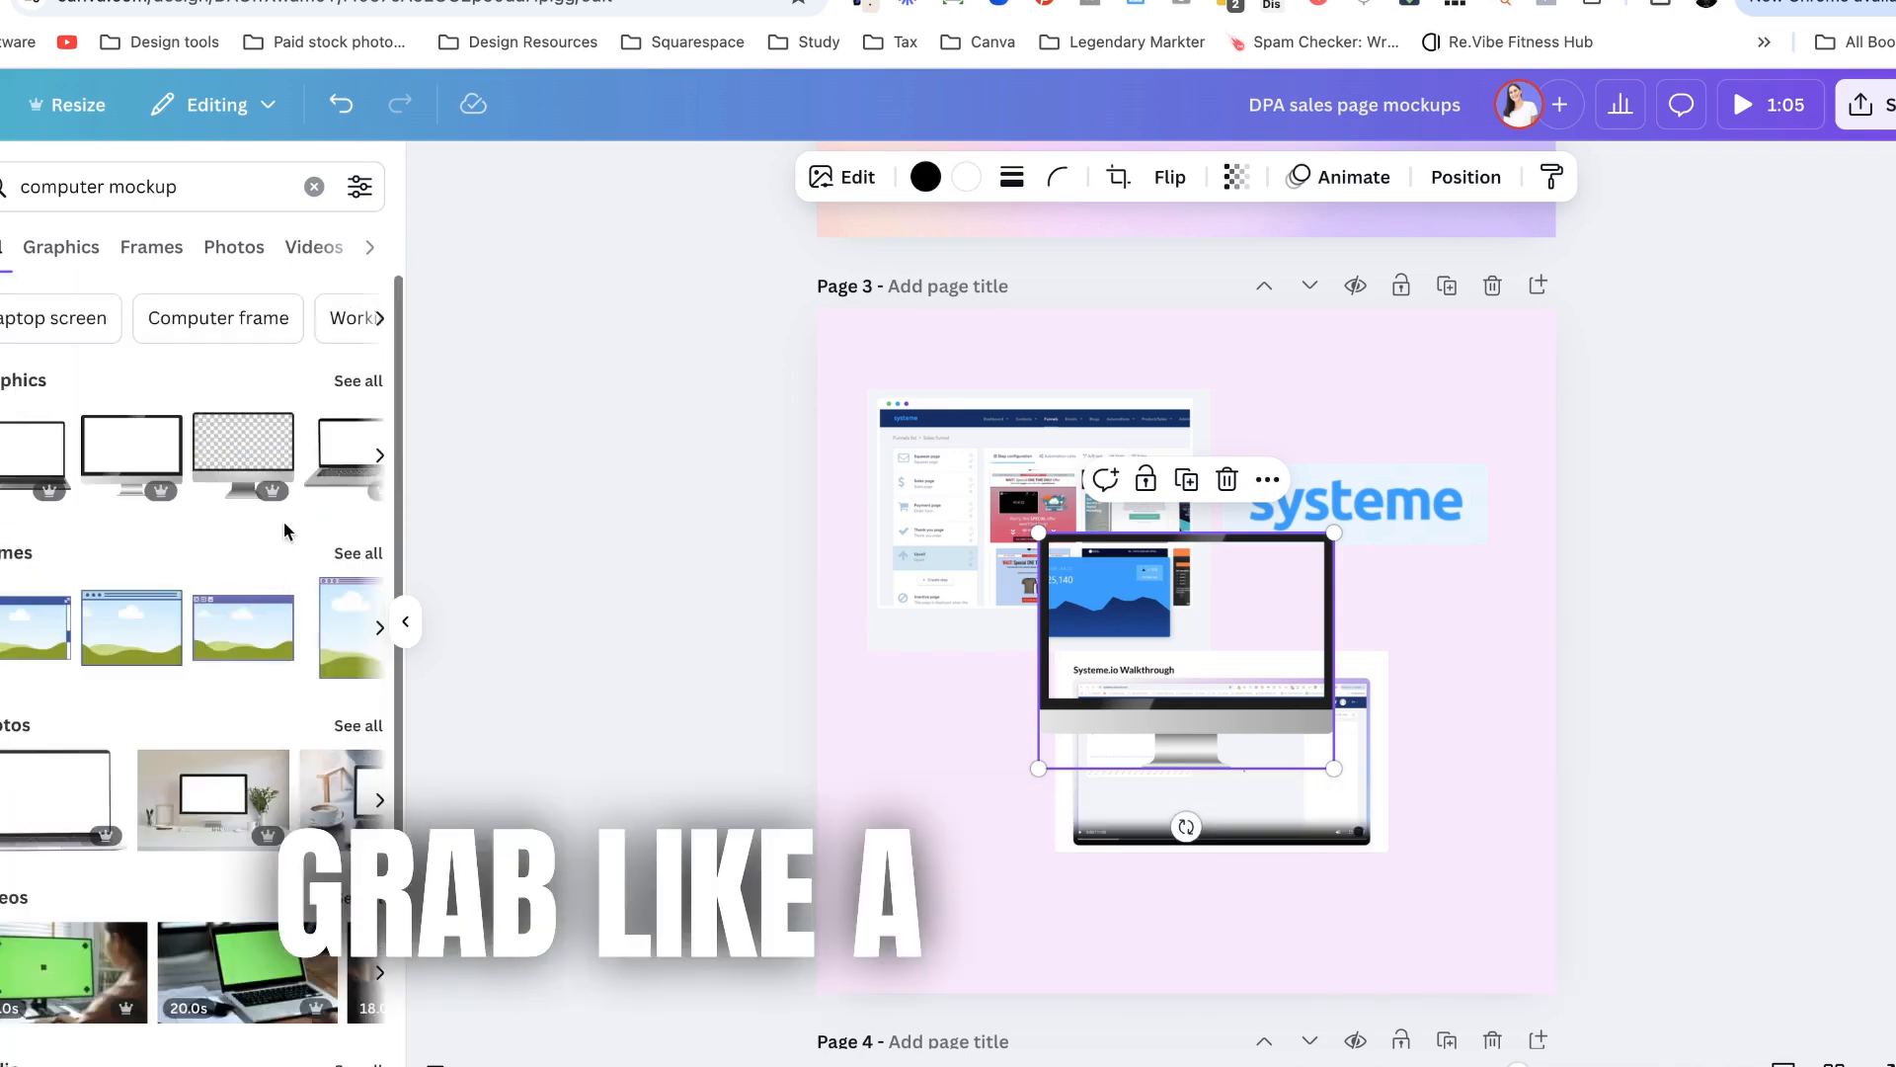
# - Add a computer frame from the Frames results, shrink it and park it at page 3's lower left
pyautogui.click(355, 553)
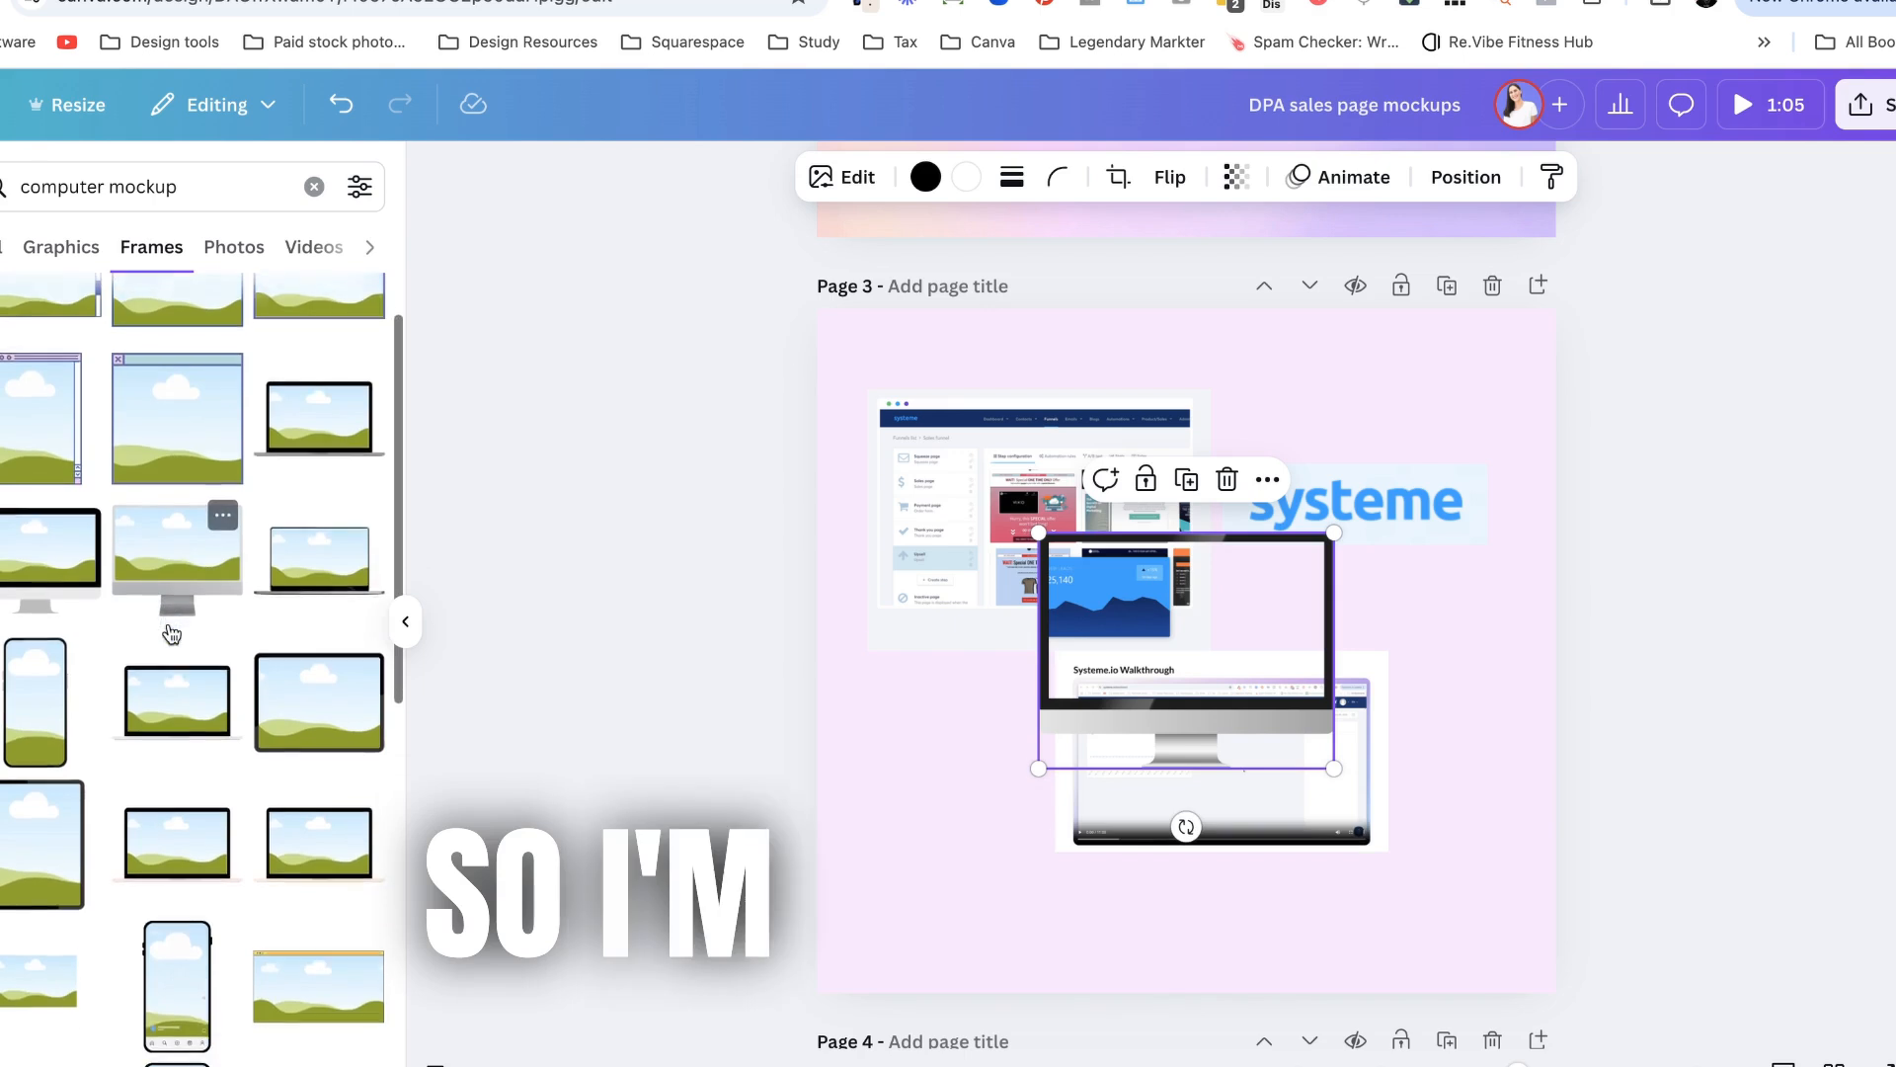
pyautogui.click(49, 549)
pyautogui.moveTo(1104, 666); pyautogui.dragTo(948, 742)
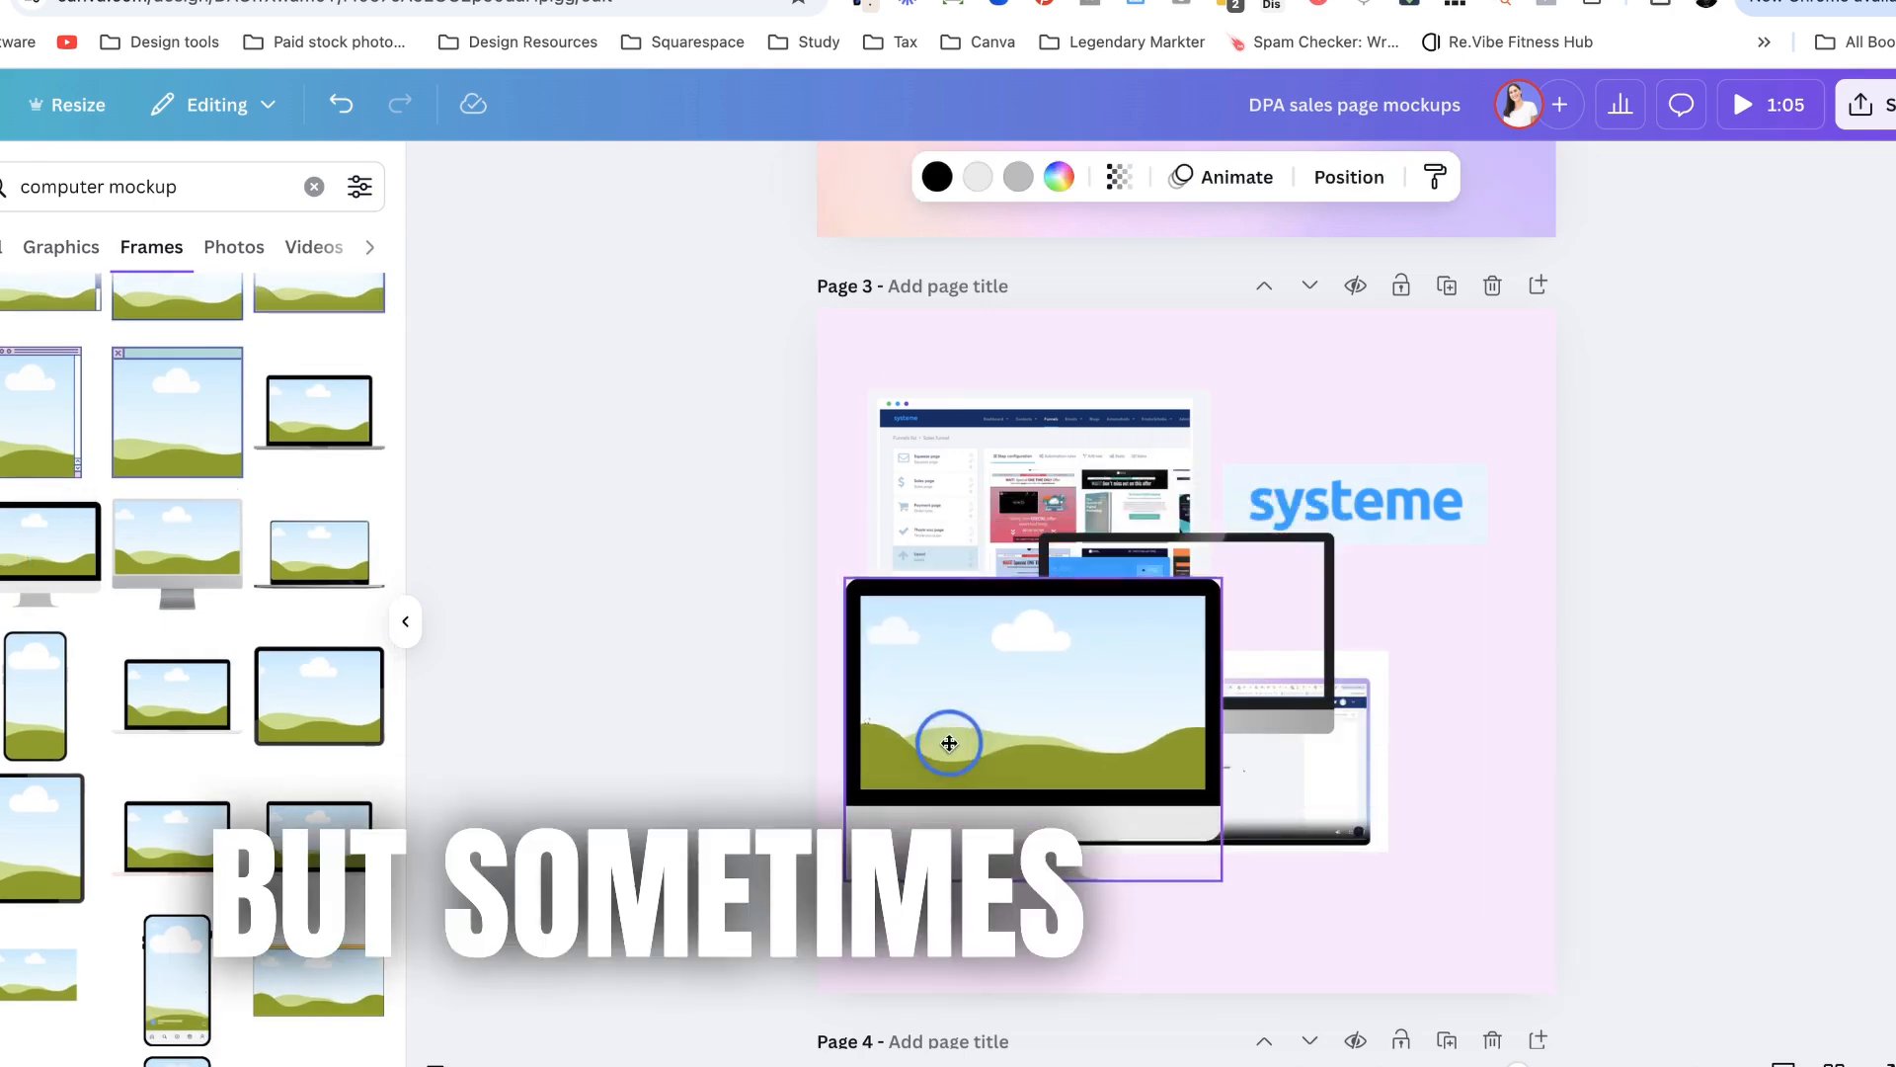
pyautogui.moveTo(1222, 580); pyautogui.dragTo(1067, 705)
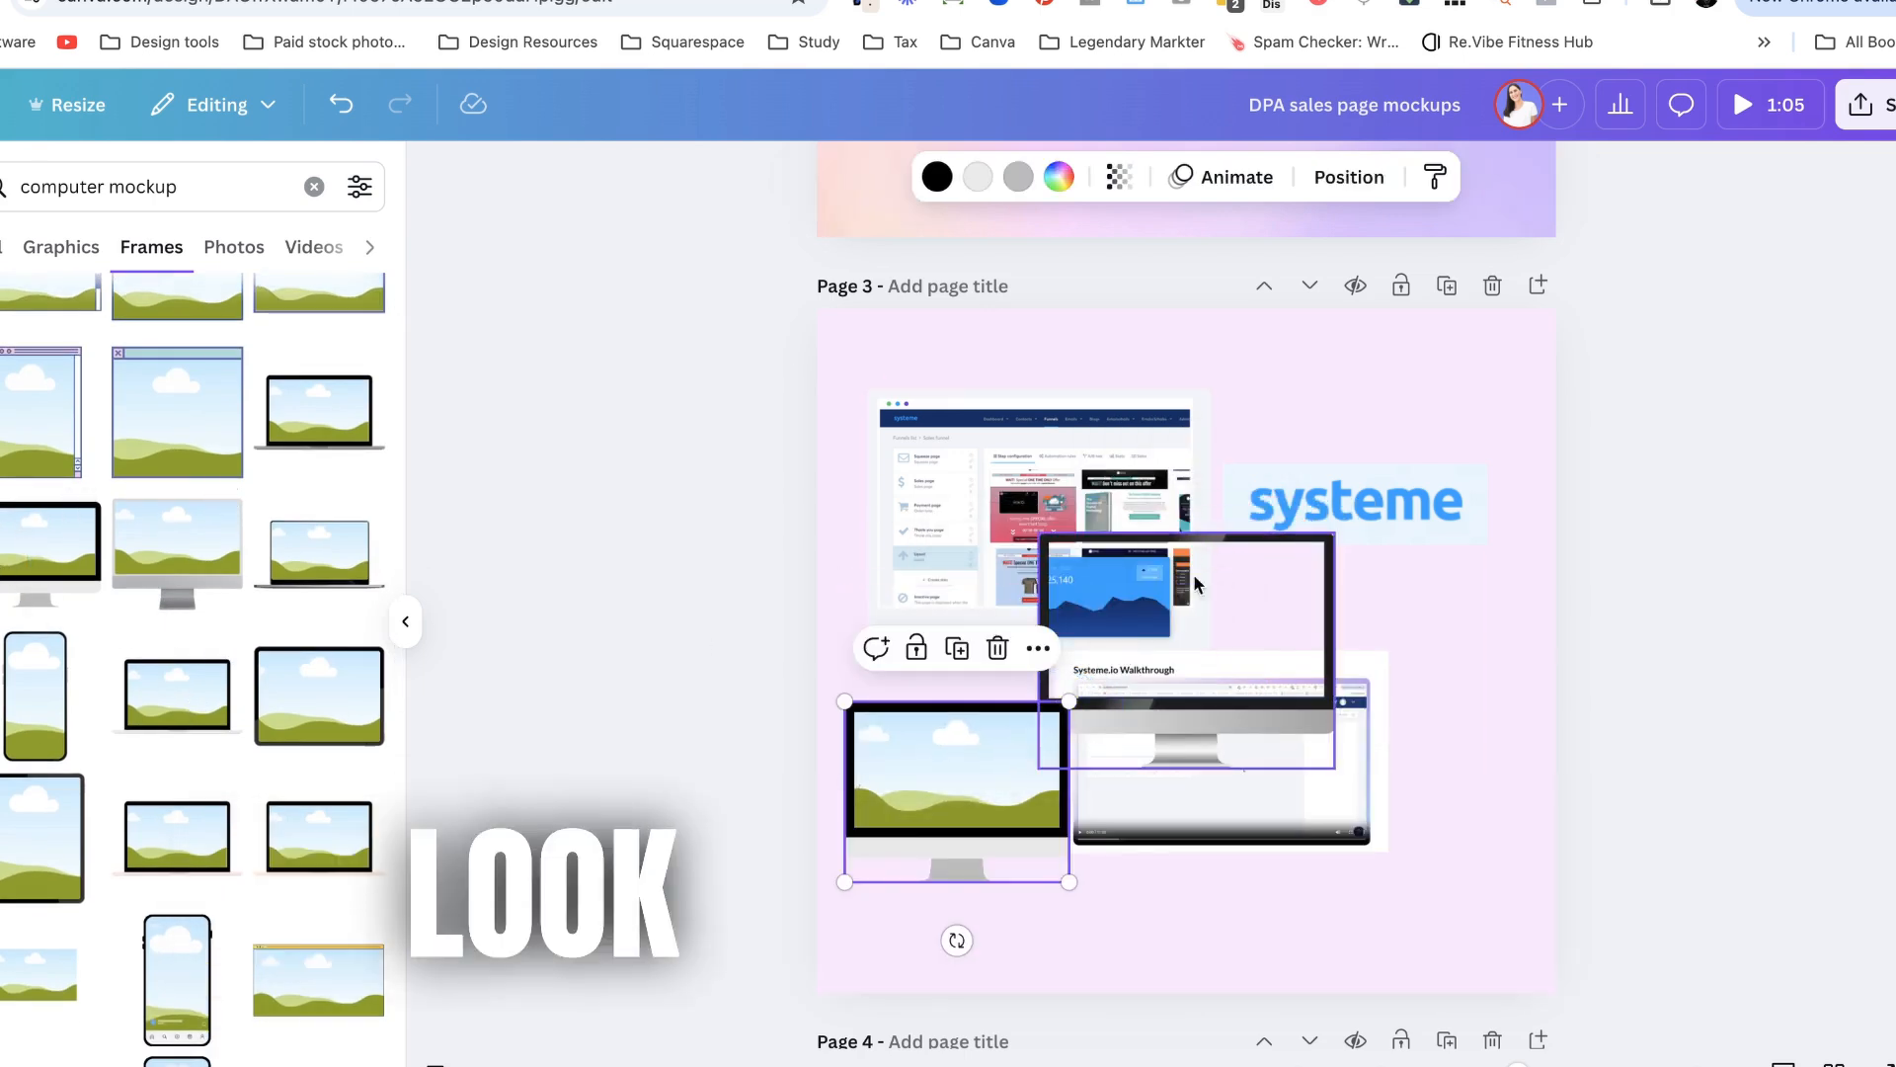
pyautogui.click(313, 187)
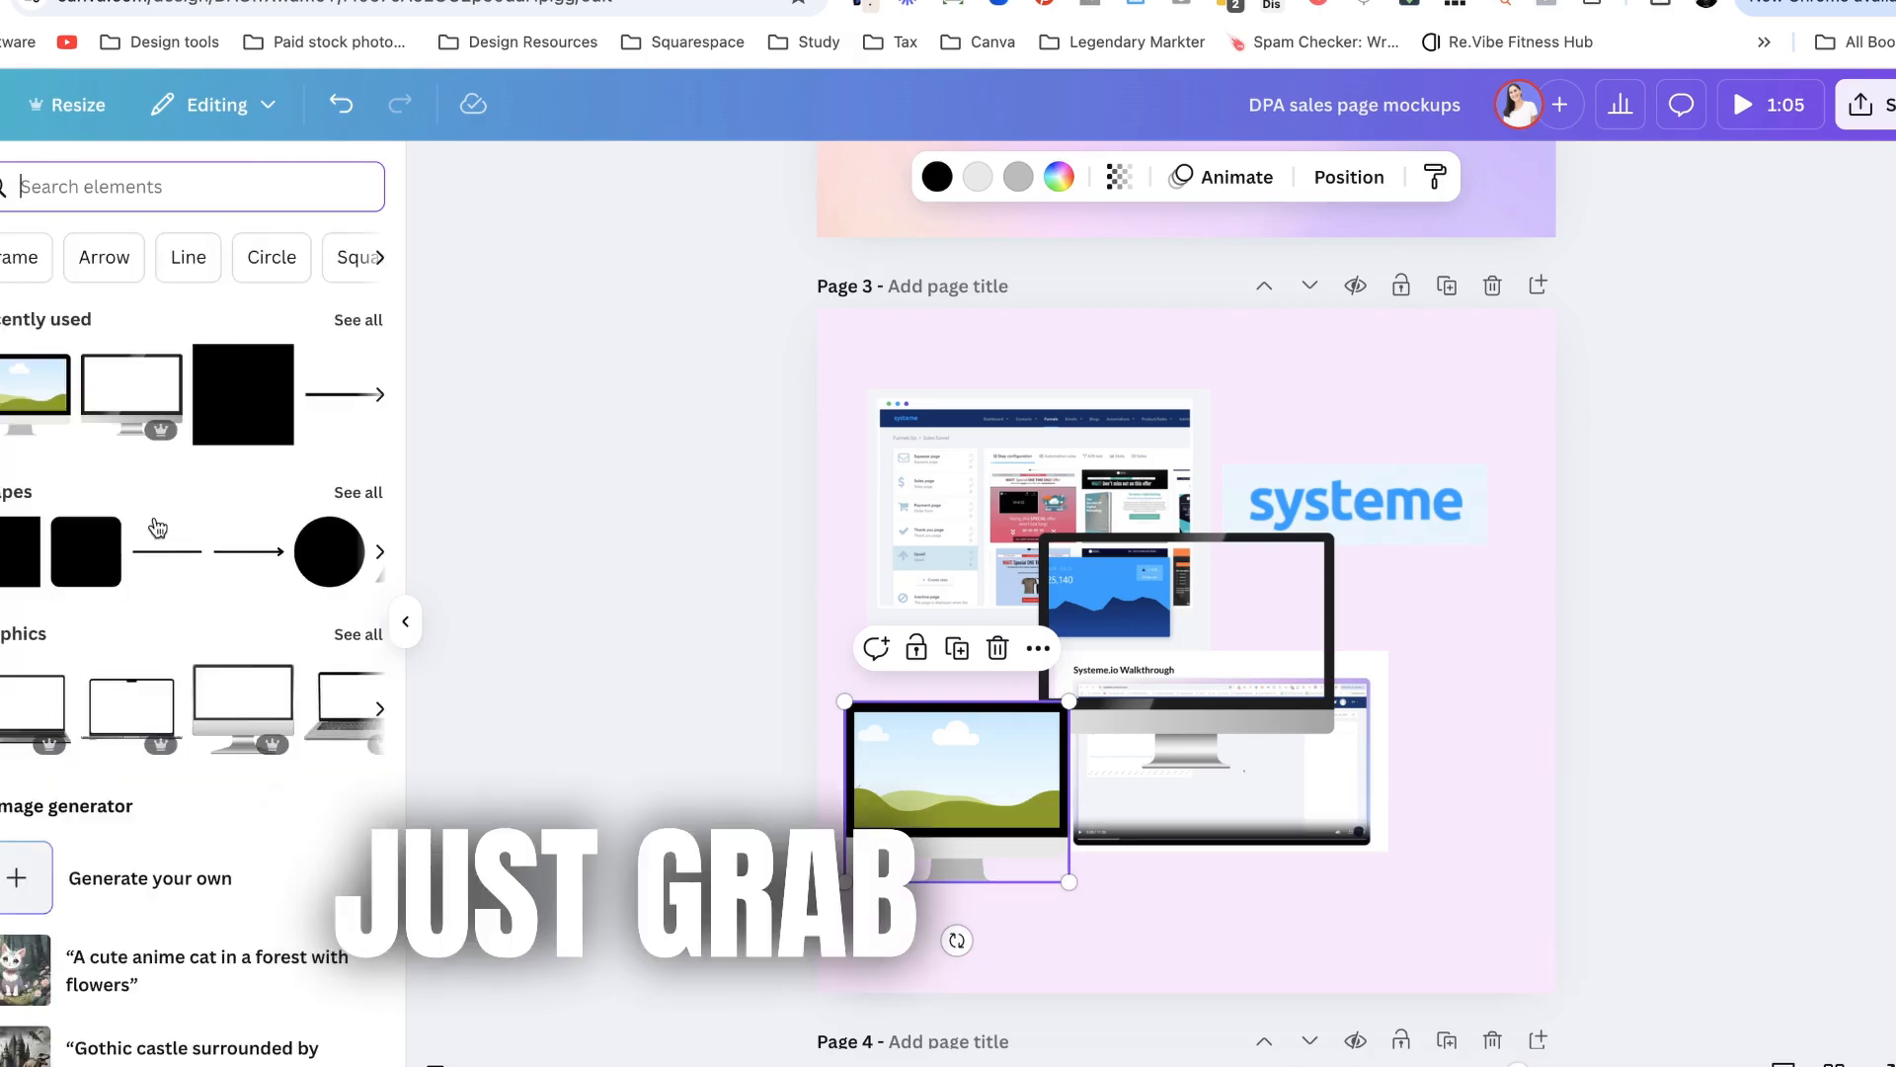
# - Place a new frame over the large monitor and fit all its edges to the screen area
pyautogui.click(21, 258)
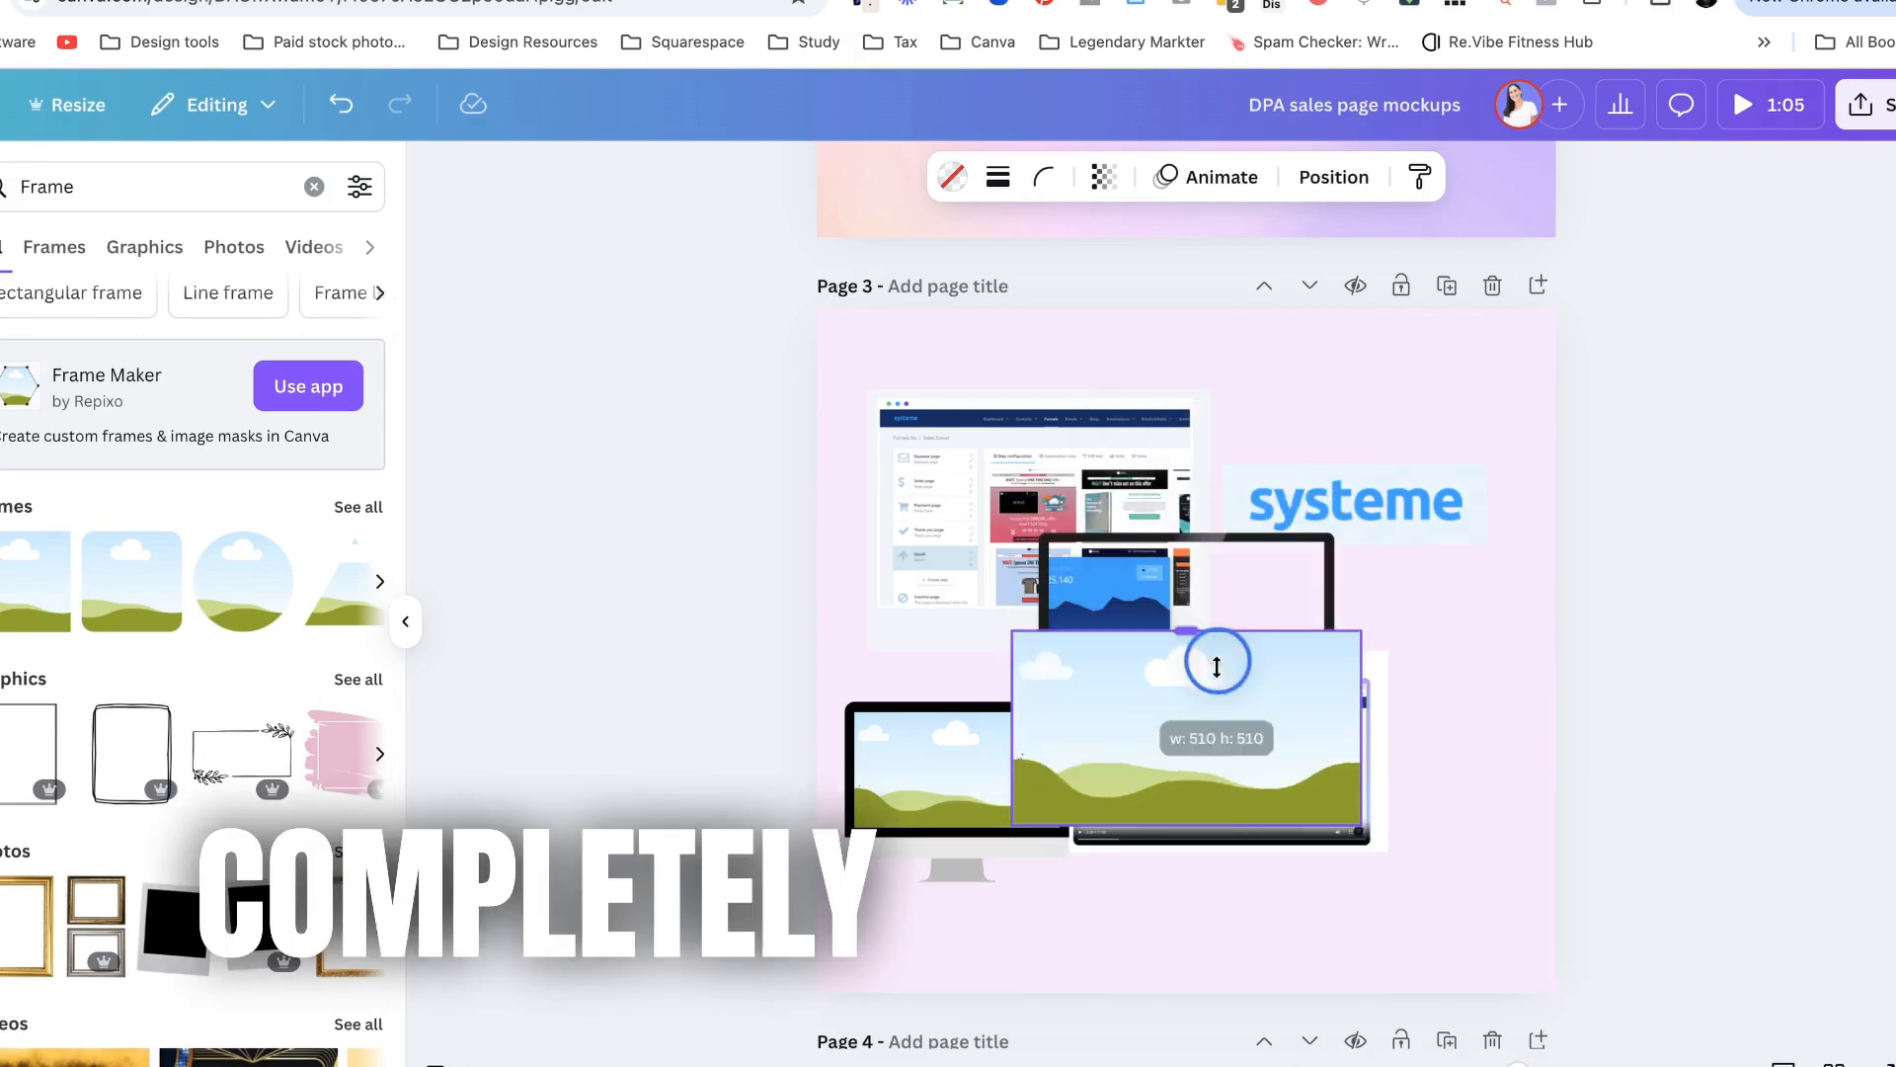
pyautogui.moveTo(1198, 637); pyautogui.dragTo(1197, 545)
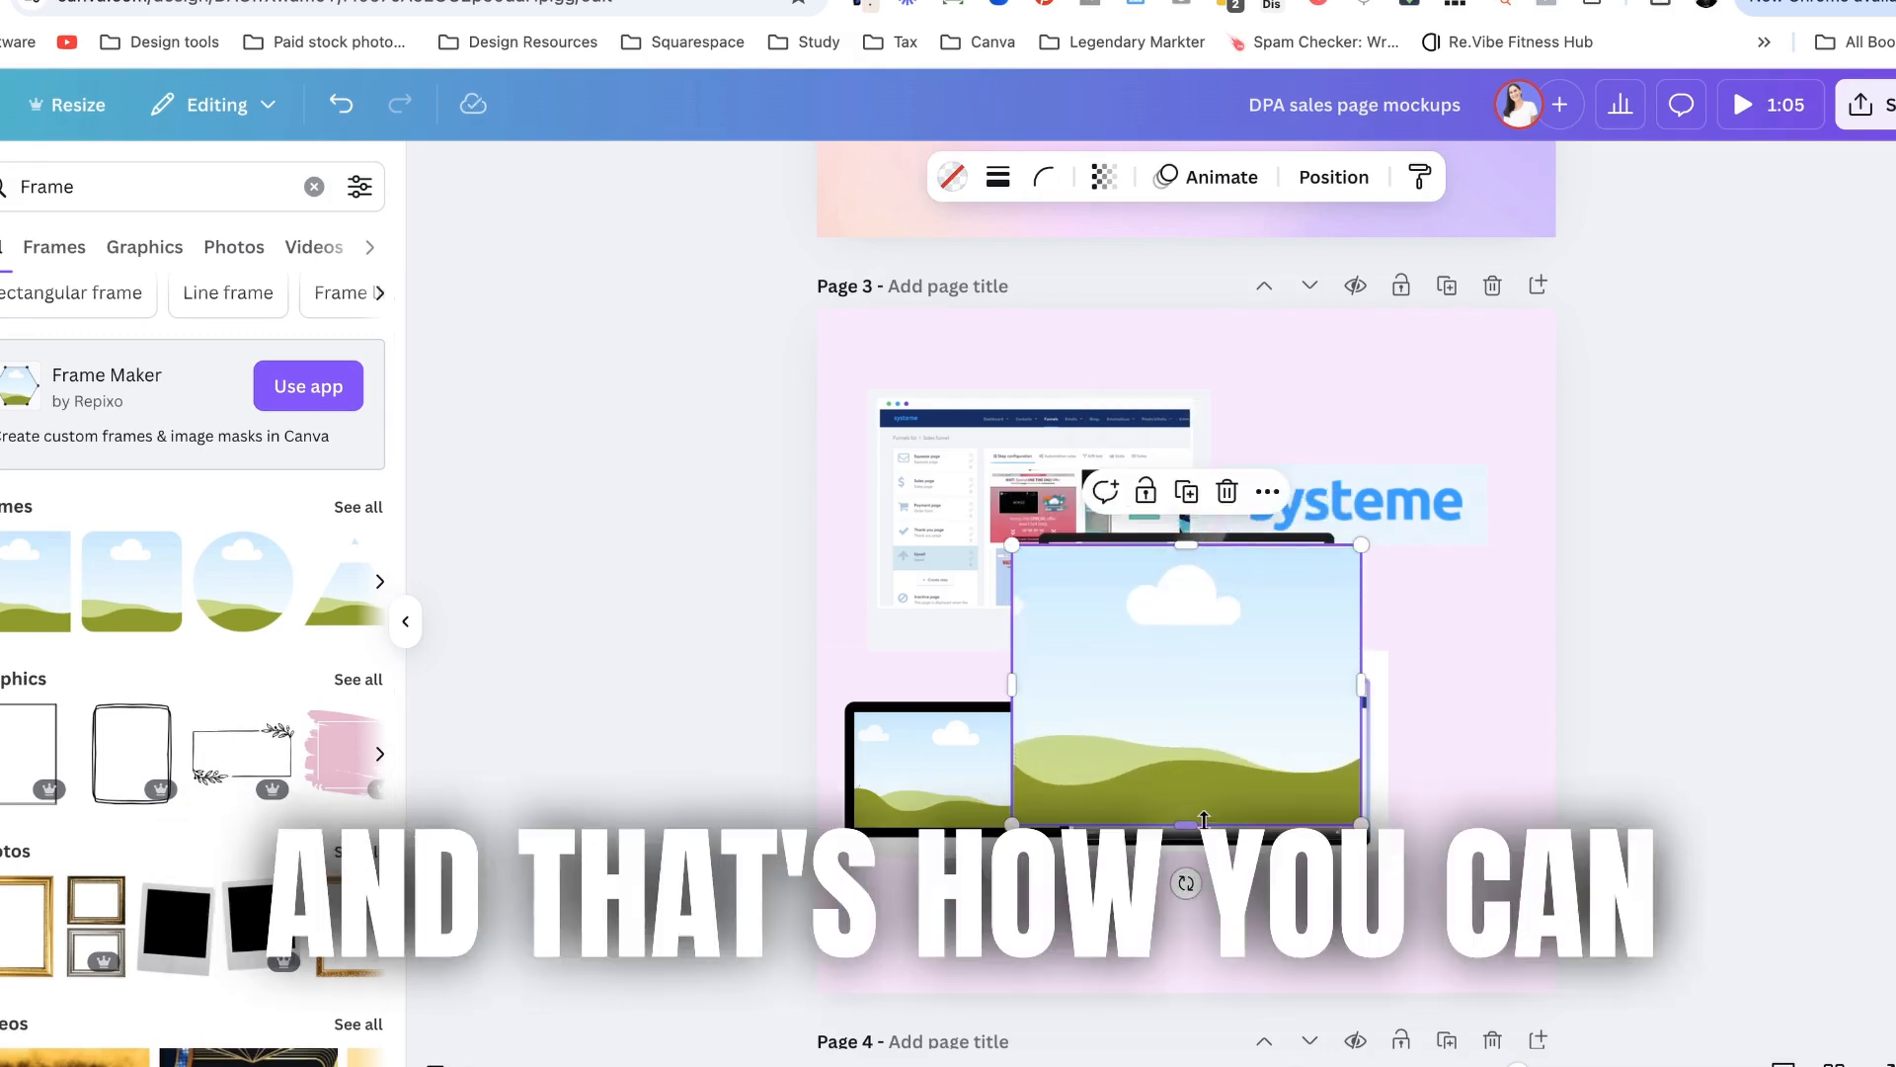
pyautogui.moveTo(1197, 824); pyautogui.dragTo(1194, 696)
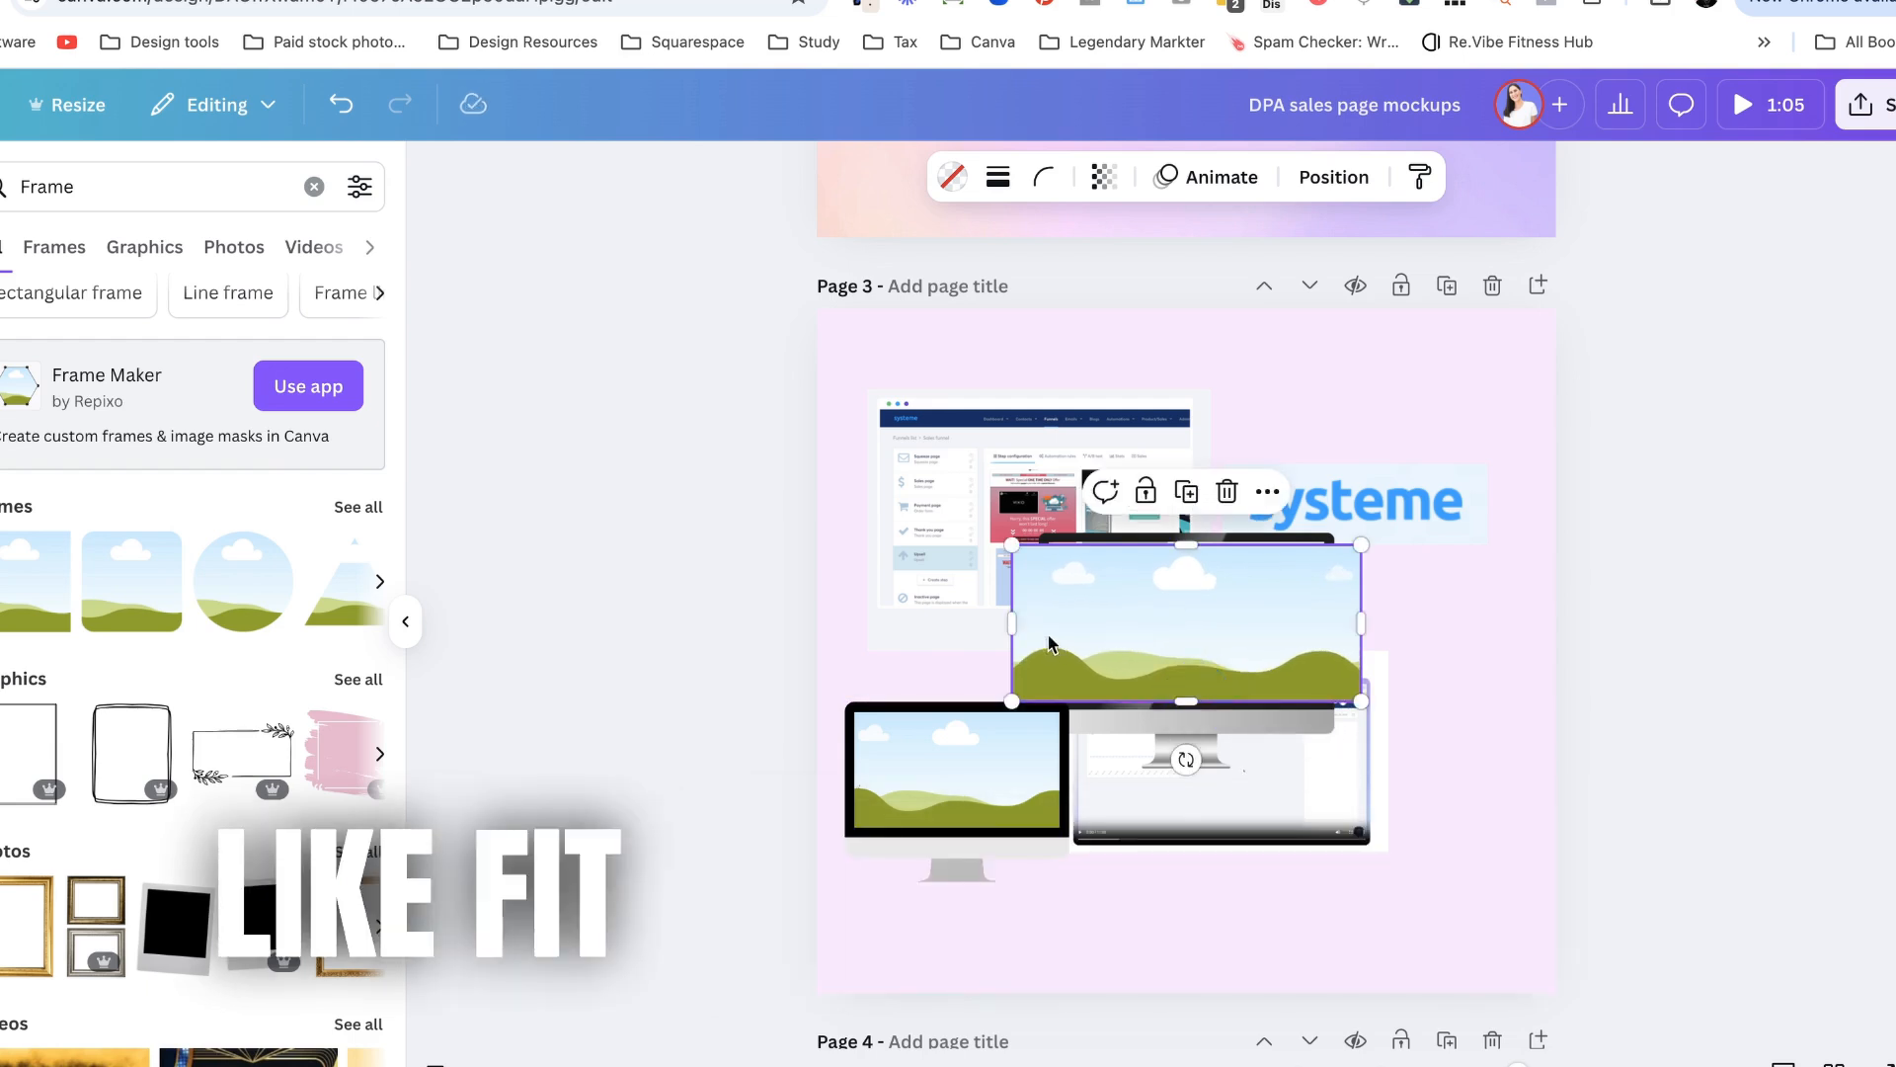
pyautogui.moveTo(1010, 626); pyautogui.dragTo(1049, 620)
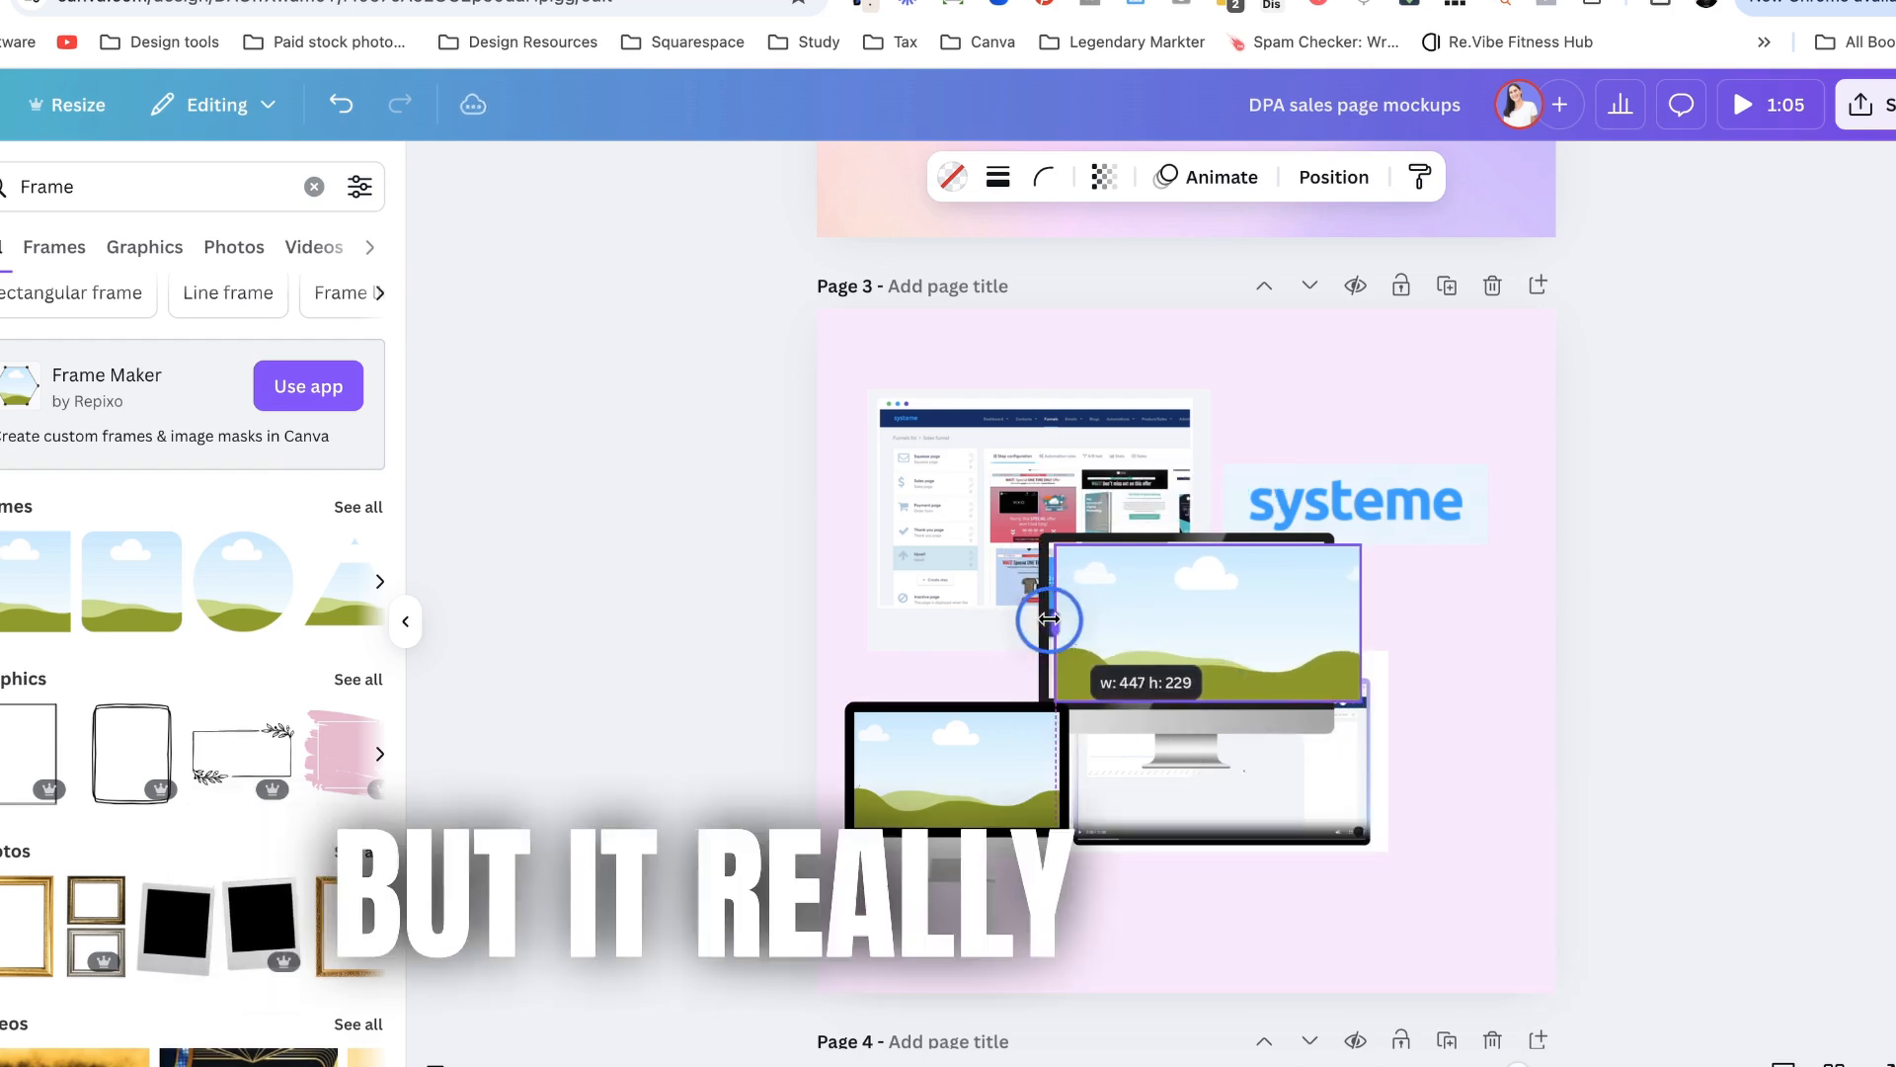
pyautogui.moveTo(1438, 632); pyautogui.dragTo(1422, 632)
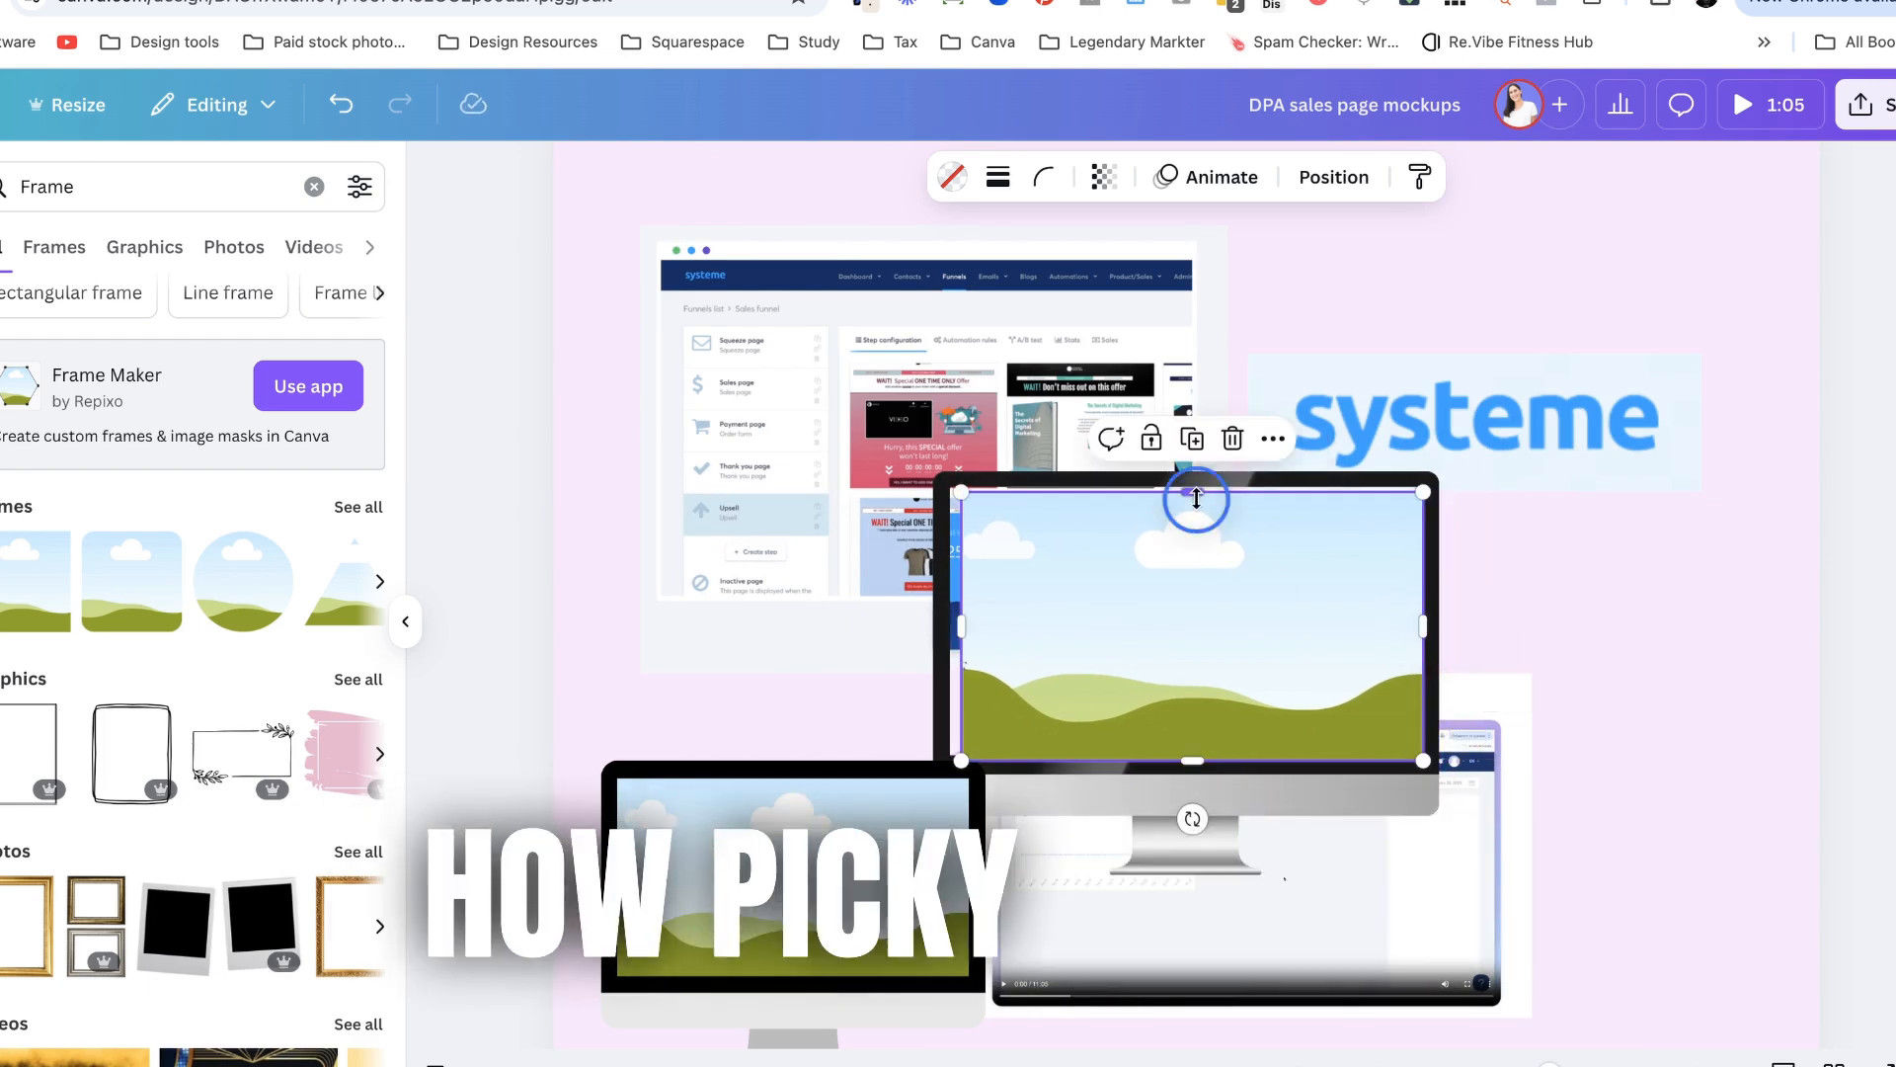
pyautogui.moveTo(1196, 501); pyautogui.dragTo(1196, 493)
pyautogui.moveTo(961, 634); pyautogui.dragTo(960, 634)
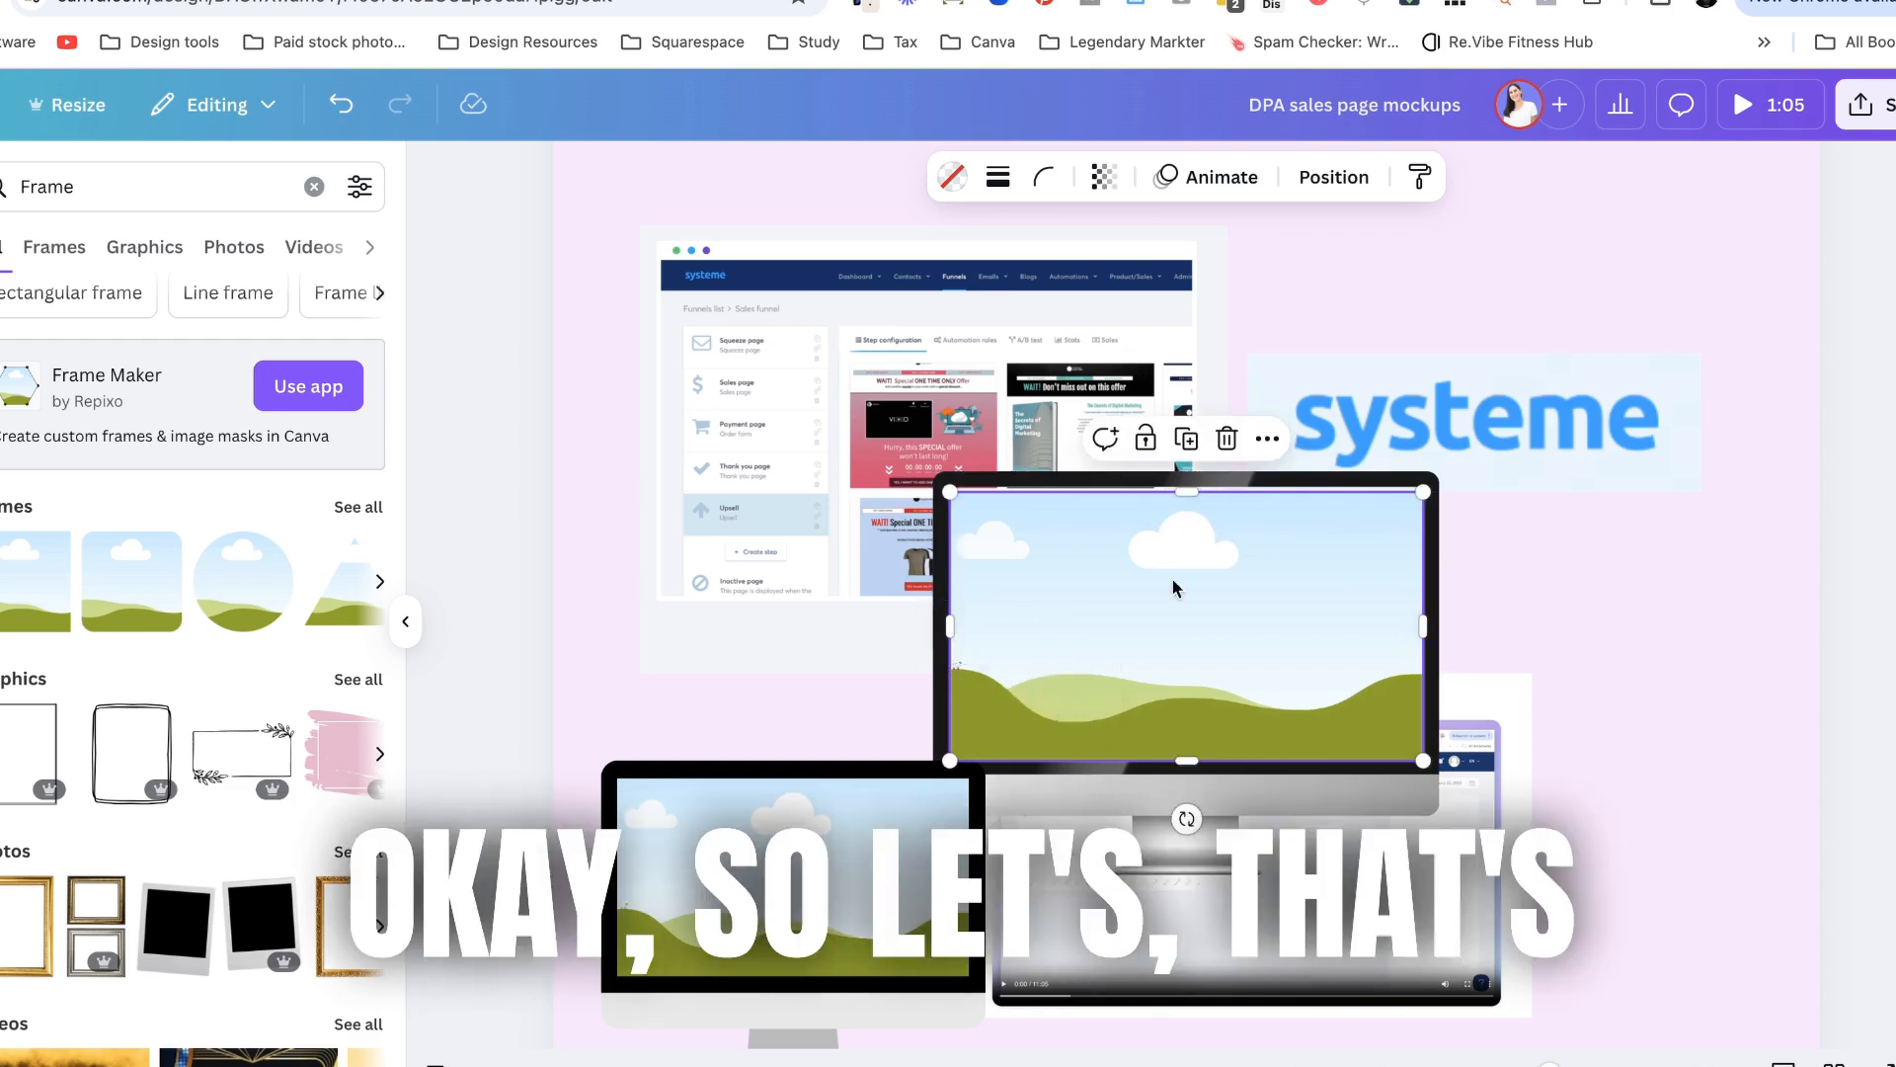
pyautogui.moveTo(1190, 493); pyautogui.dragTo(1193, 482)
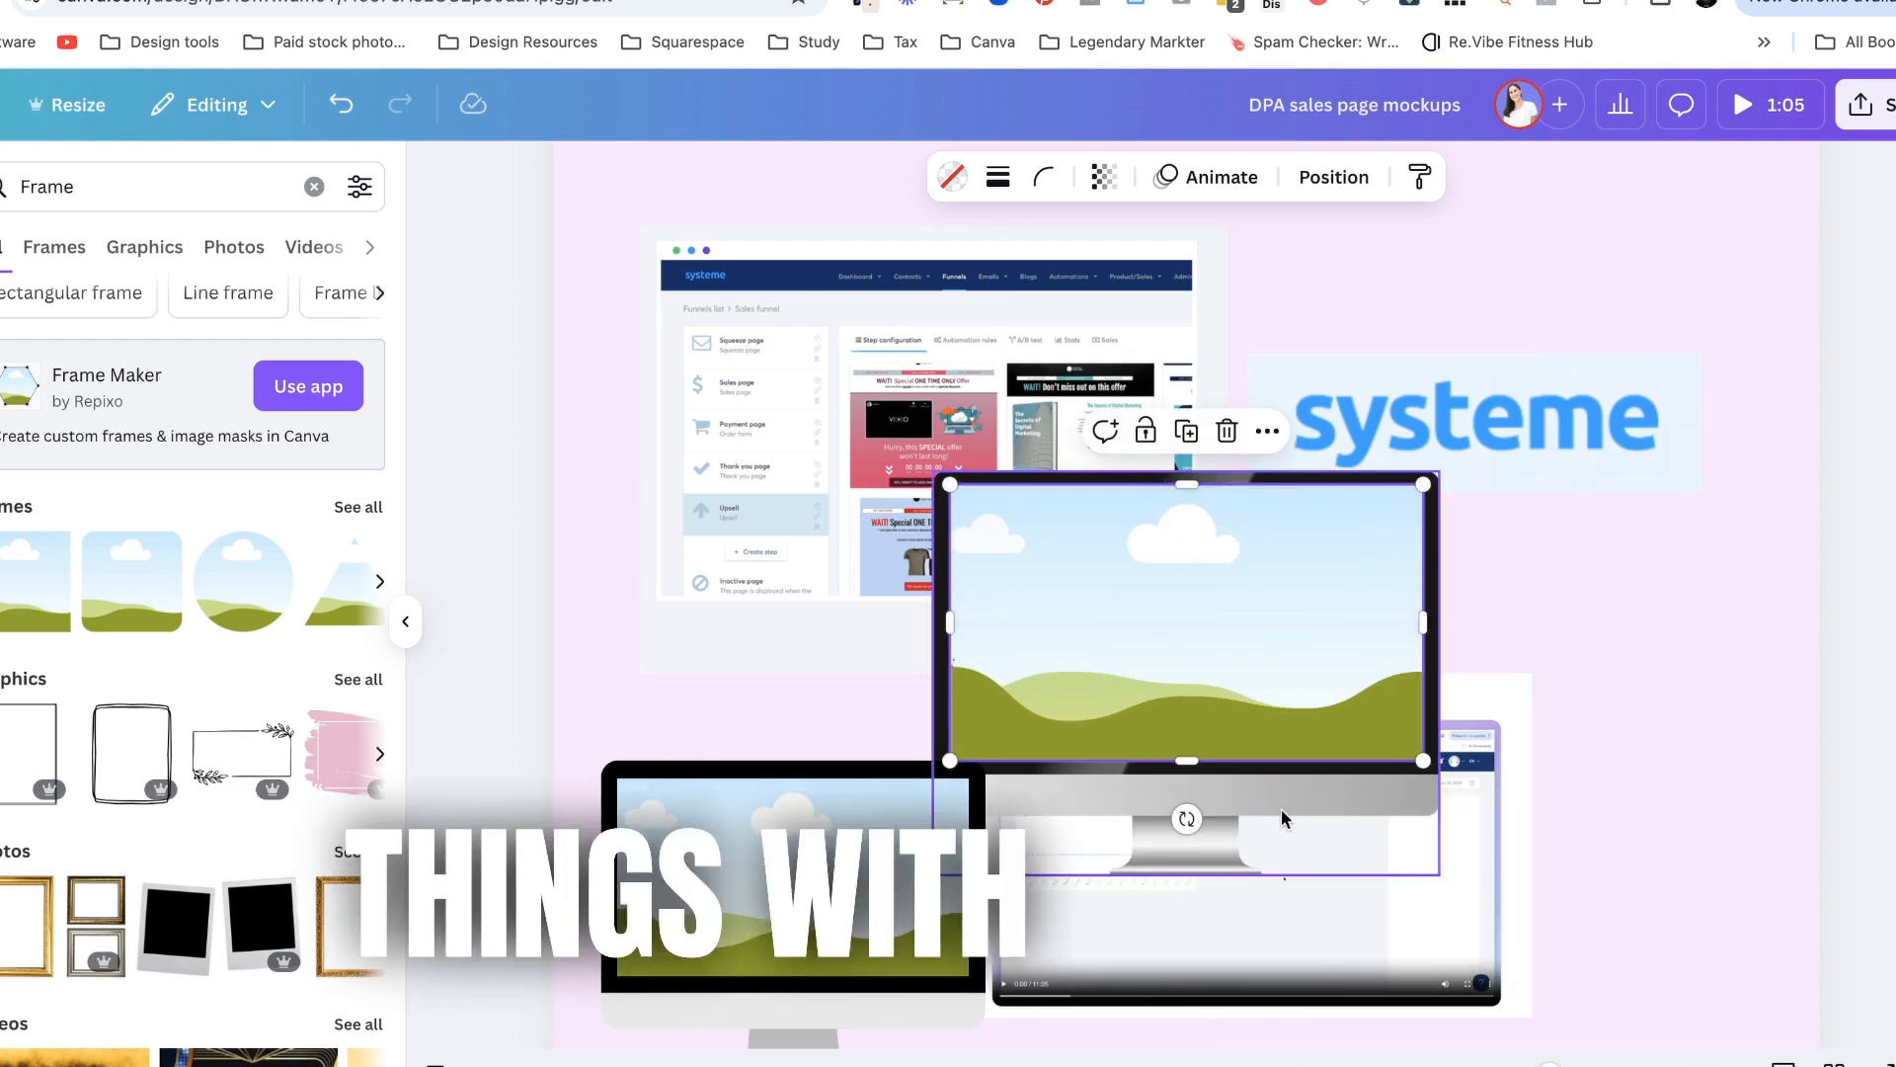
# - Drop the Systeme.io walkthrough video into the monitor's frame, then enlarge the monitor and shift it down-left
pyautogui.click(786, 874)
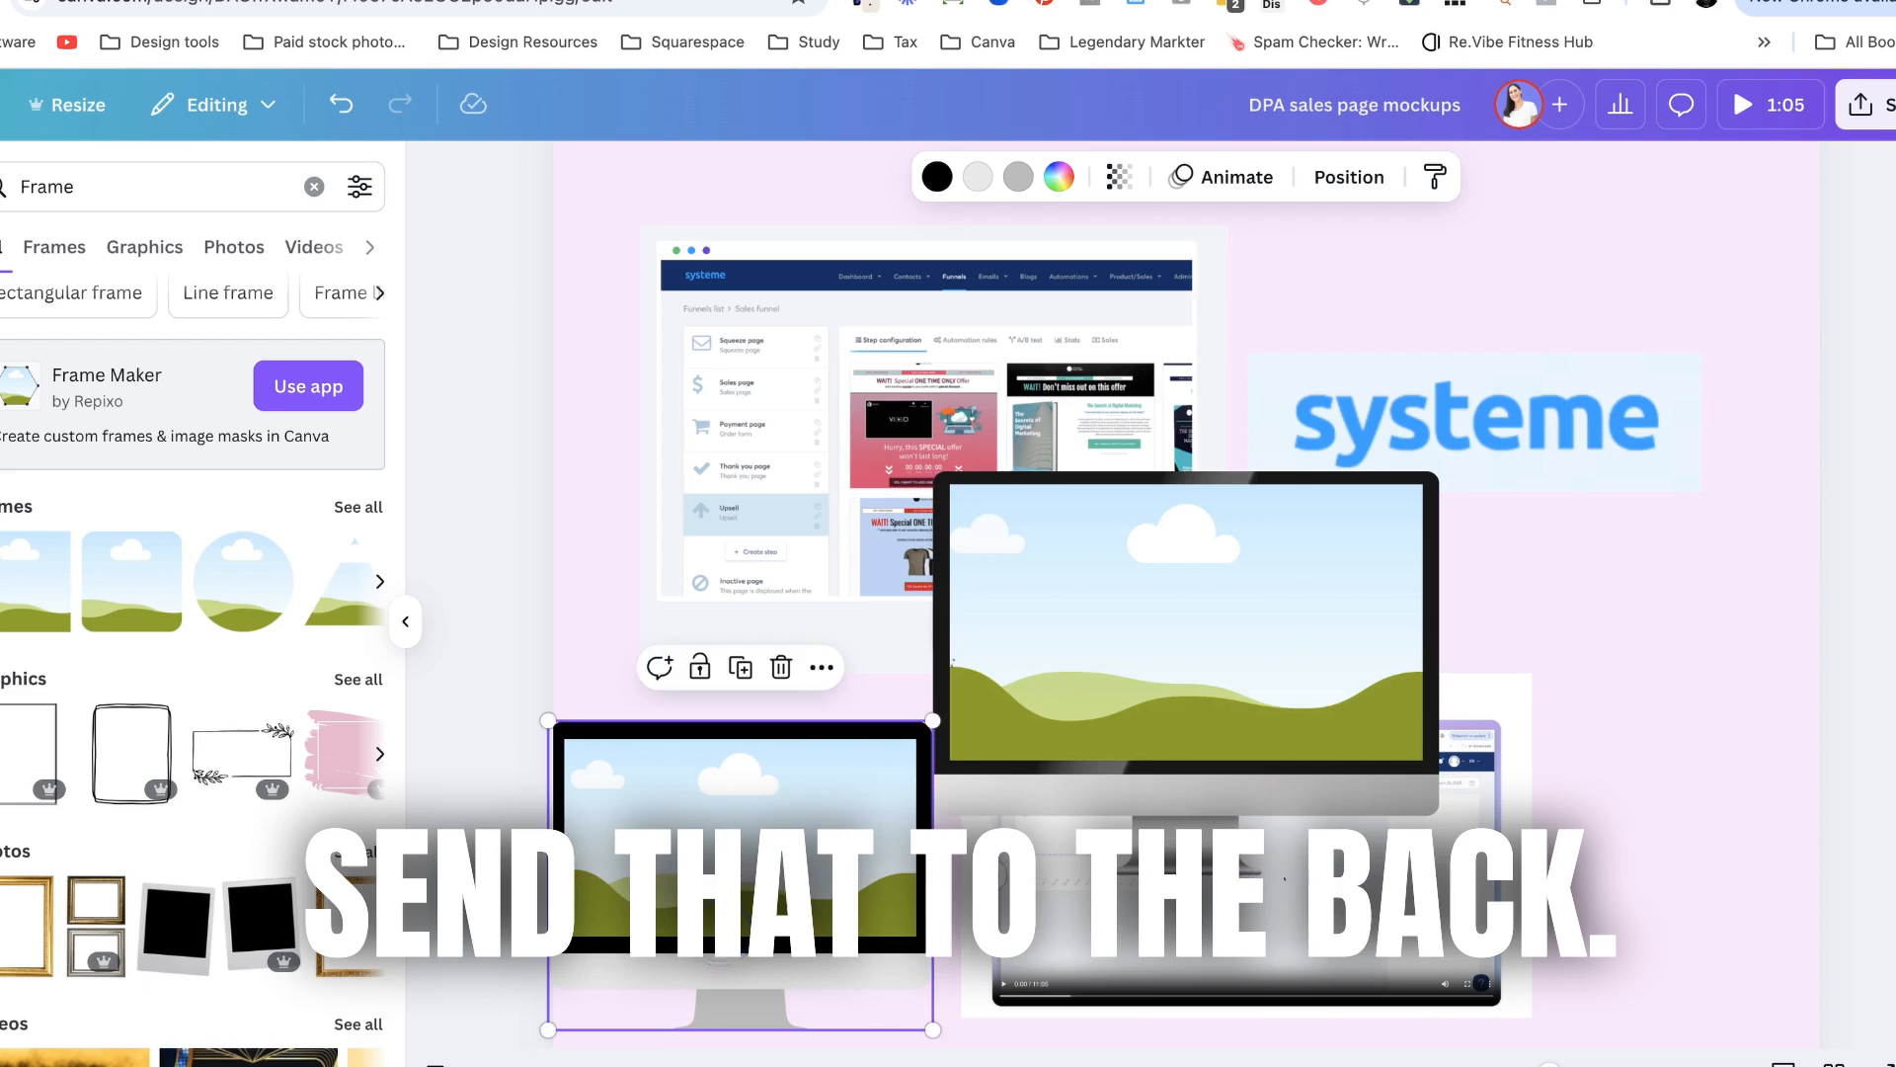
pyautogui.scroll(-3, 1038, 727)
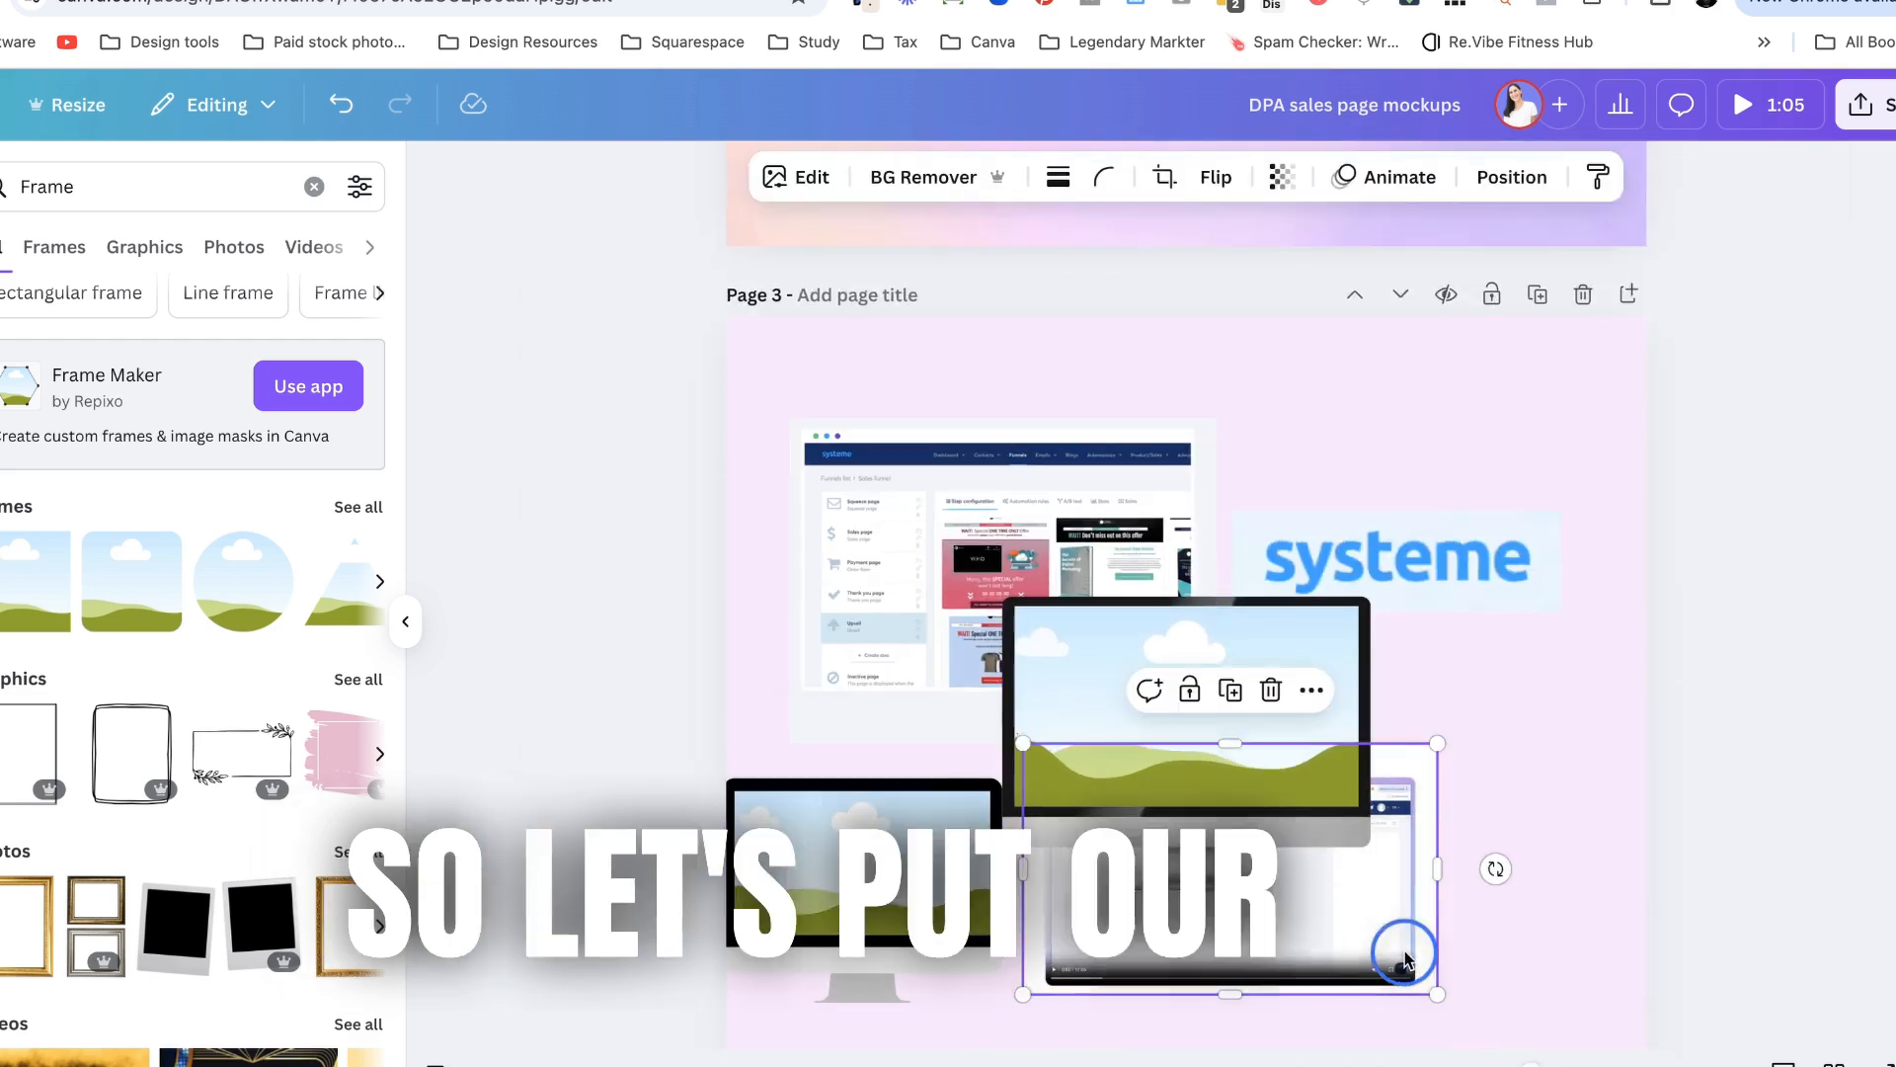
pyautogui.moveTo(1408, 964); pyautogui.dragTo(1324, 753)
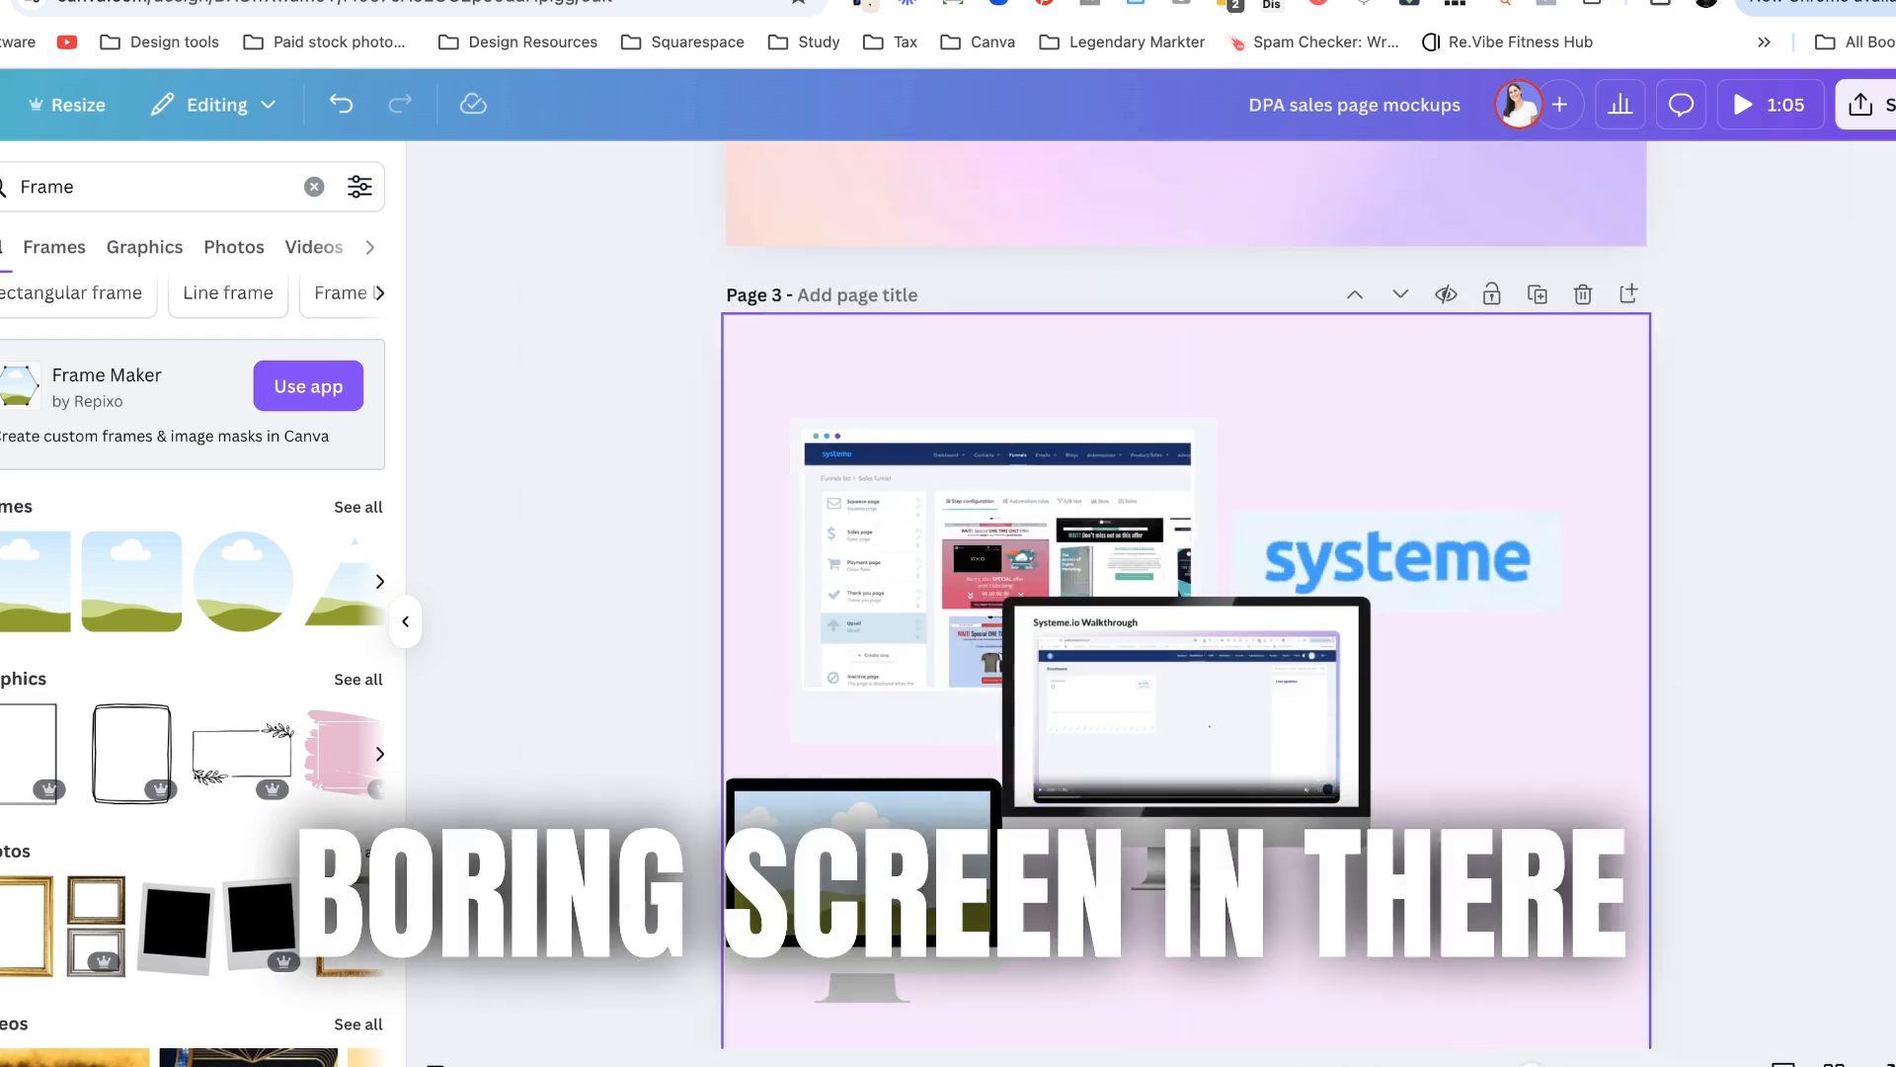
pyautogui.scroll(1, 1296, 674)
pyautogui.click(1296, 673)
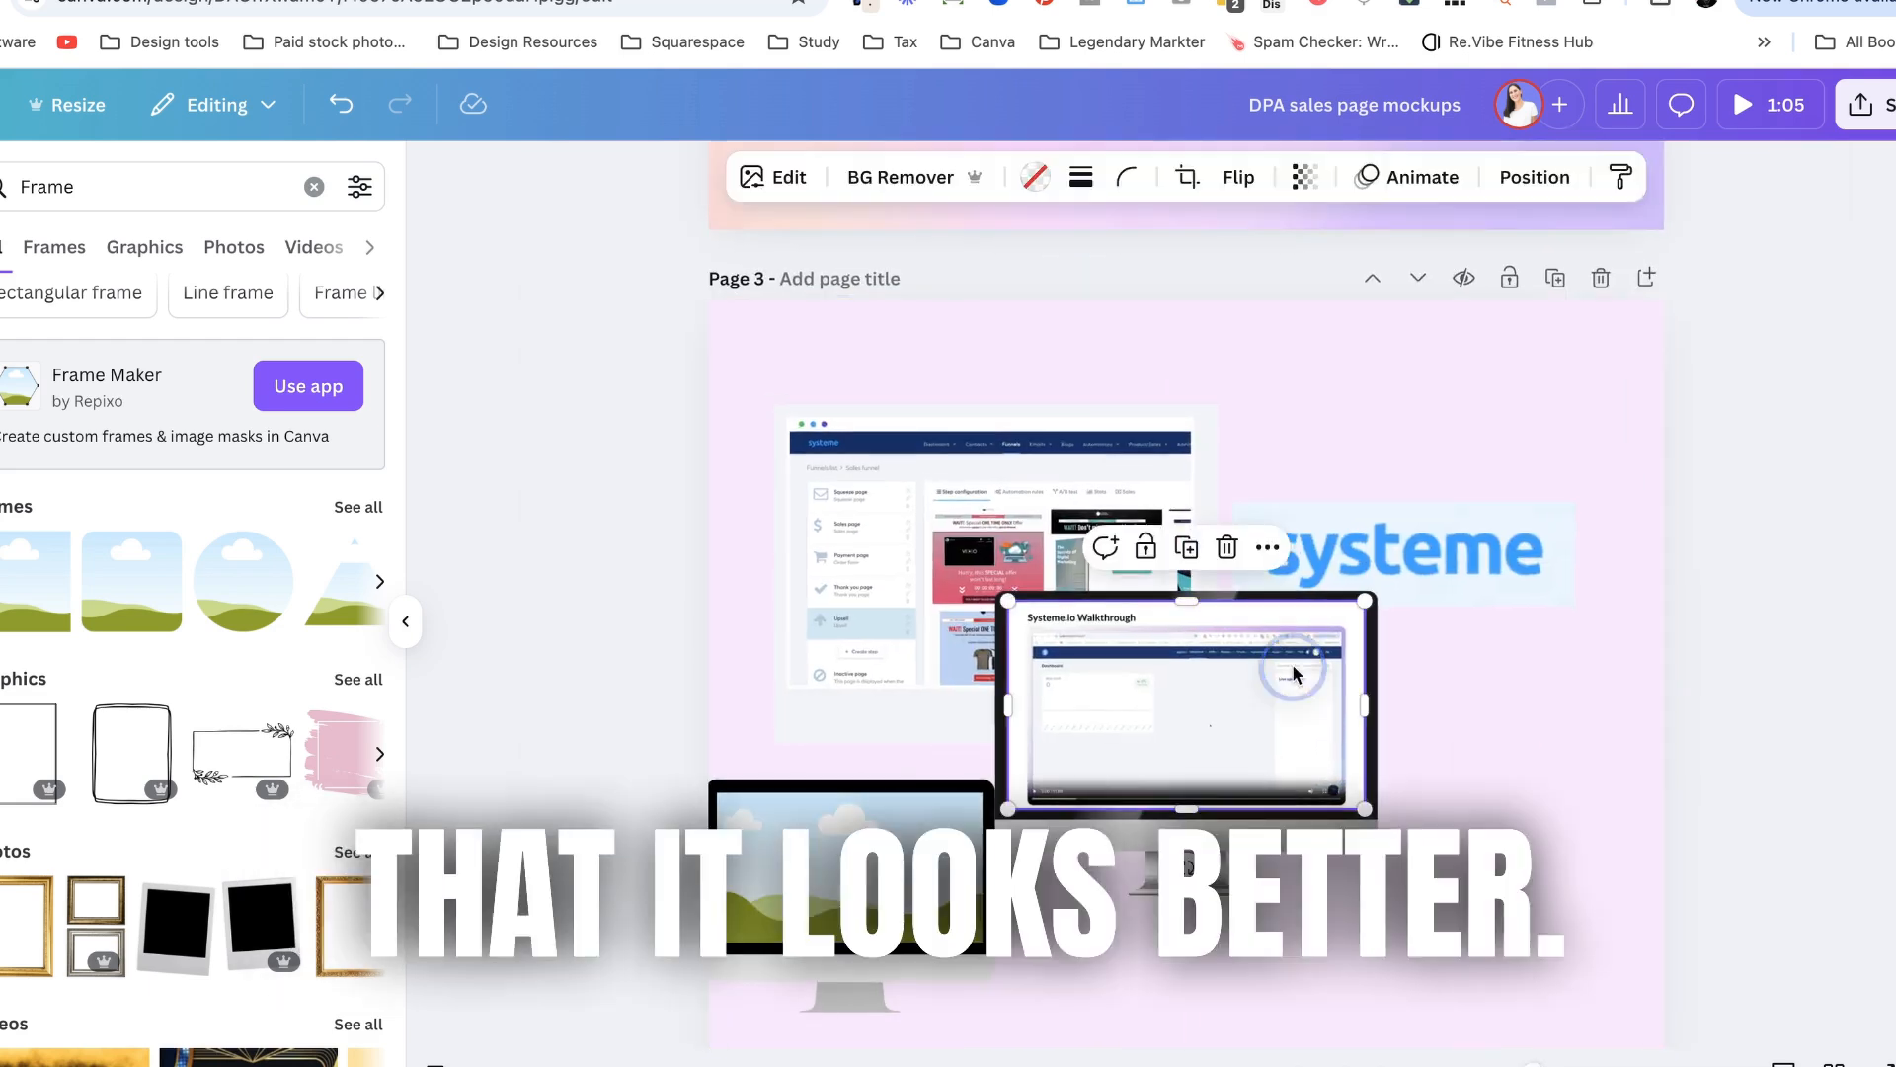
pyautogui.moveTo(1375, 592); pyautogui.dragTo(1677, 356)
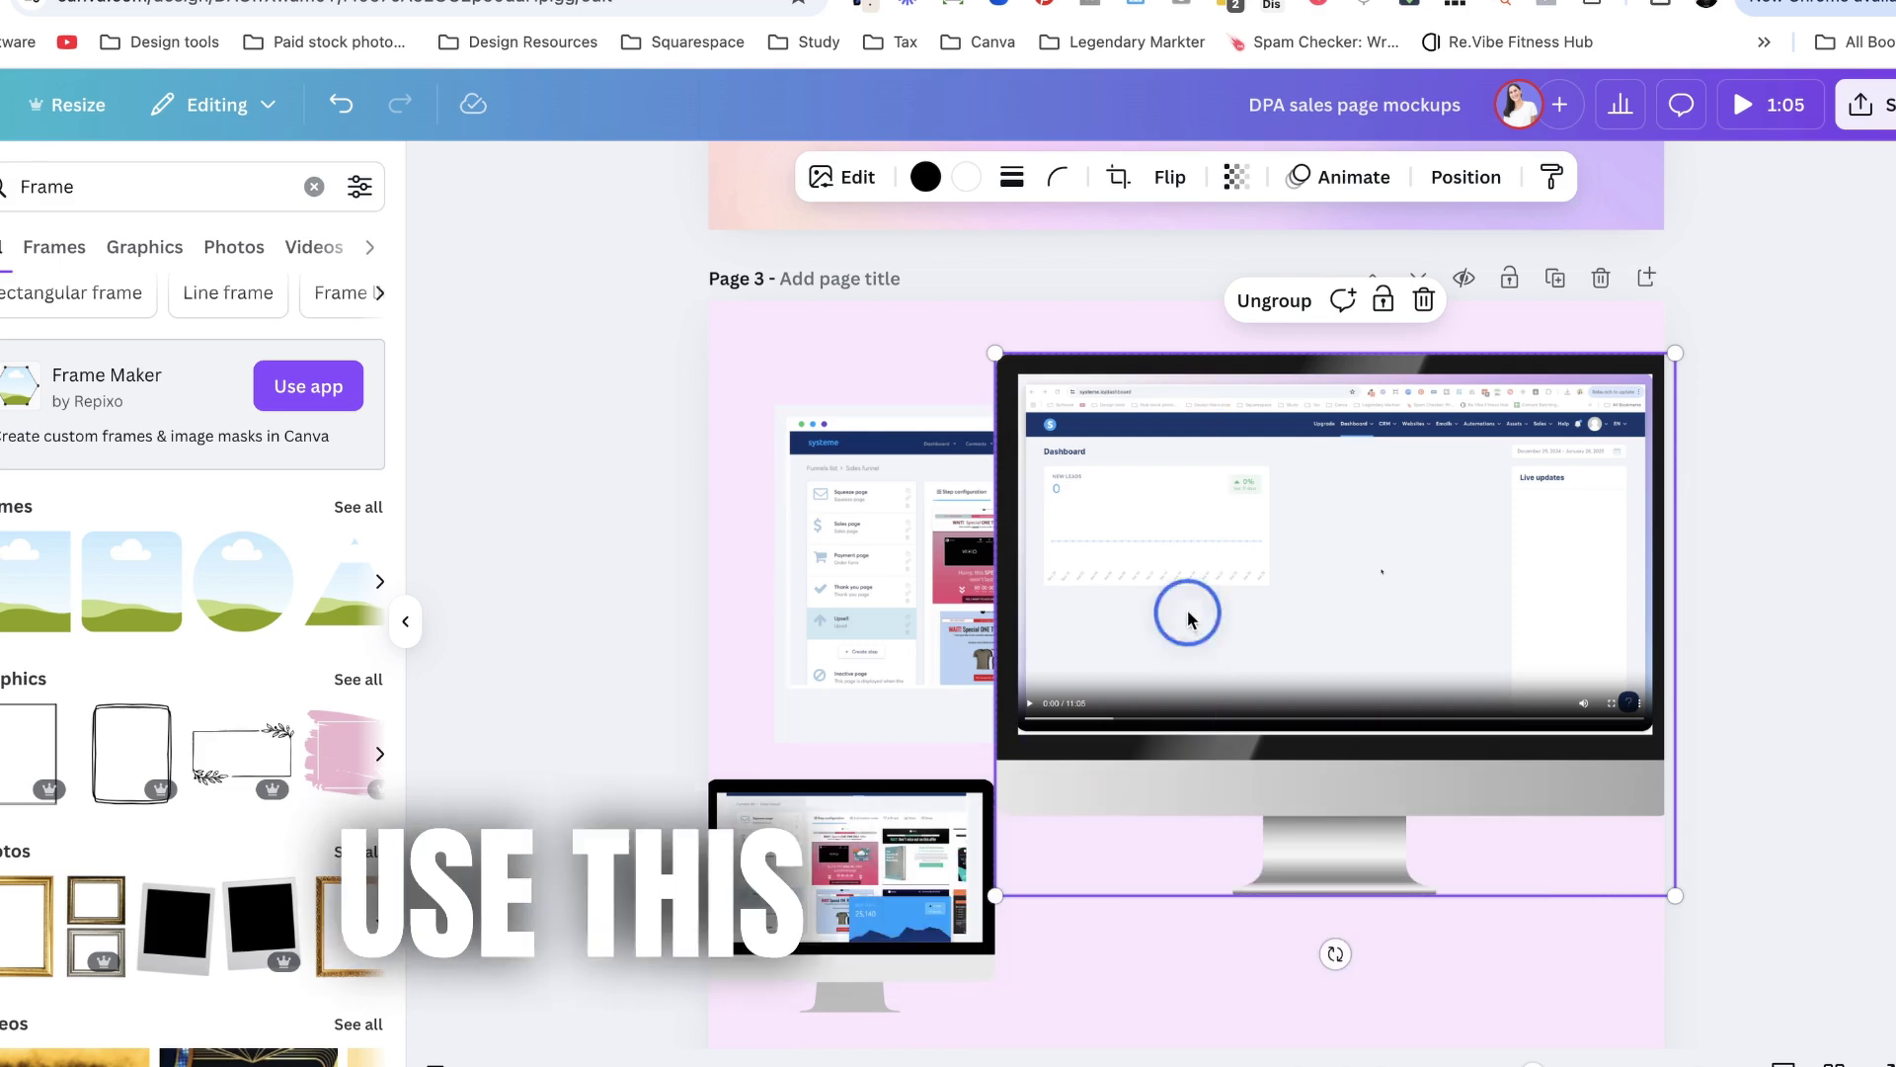
pyautogui.moveTo(1186, 613); pyautogui.dragTo(1014, 687)
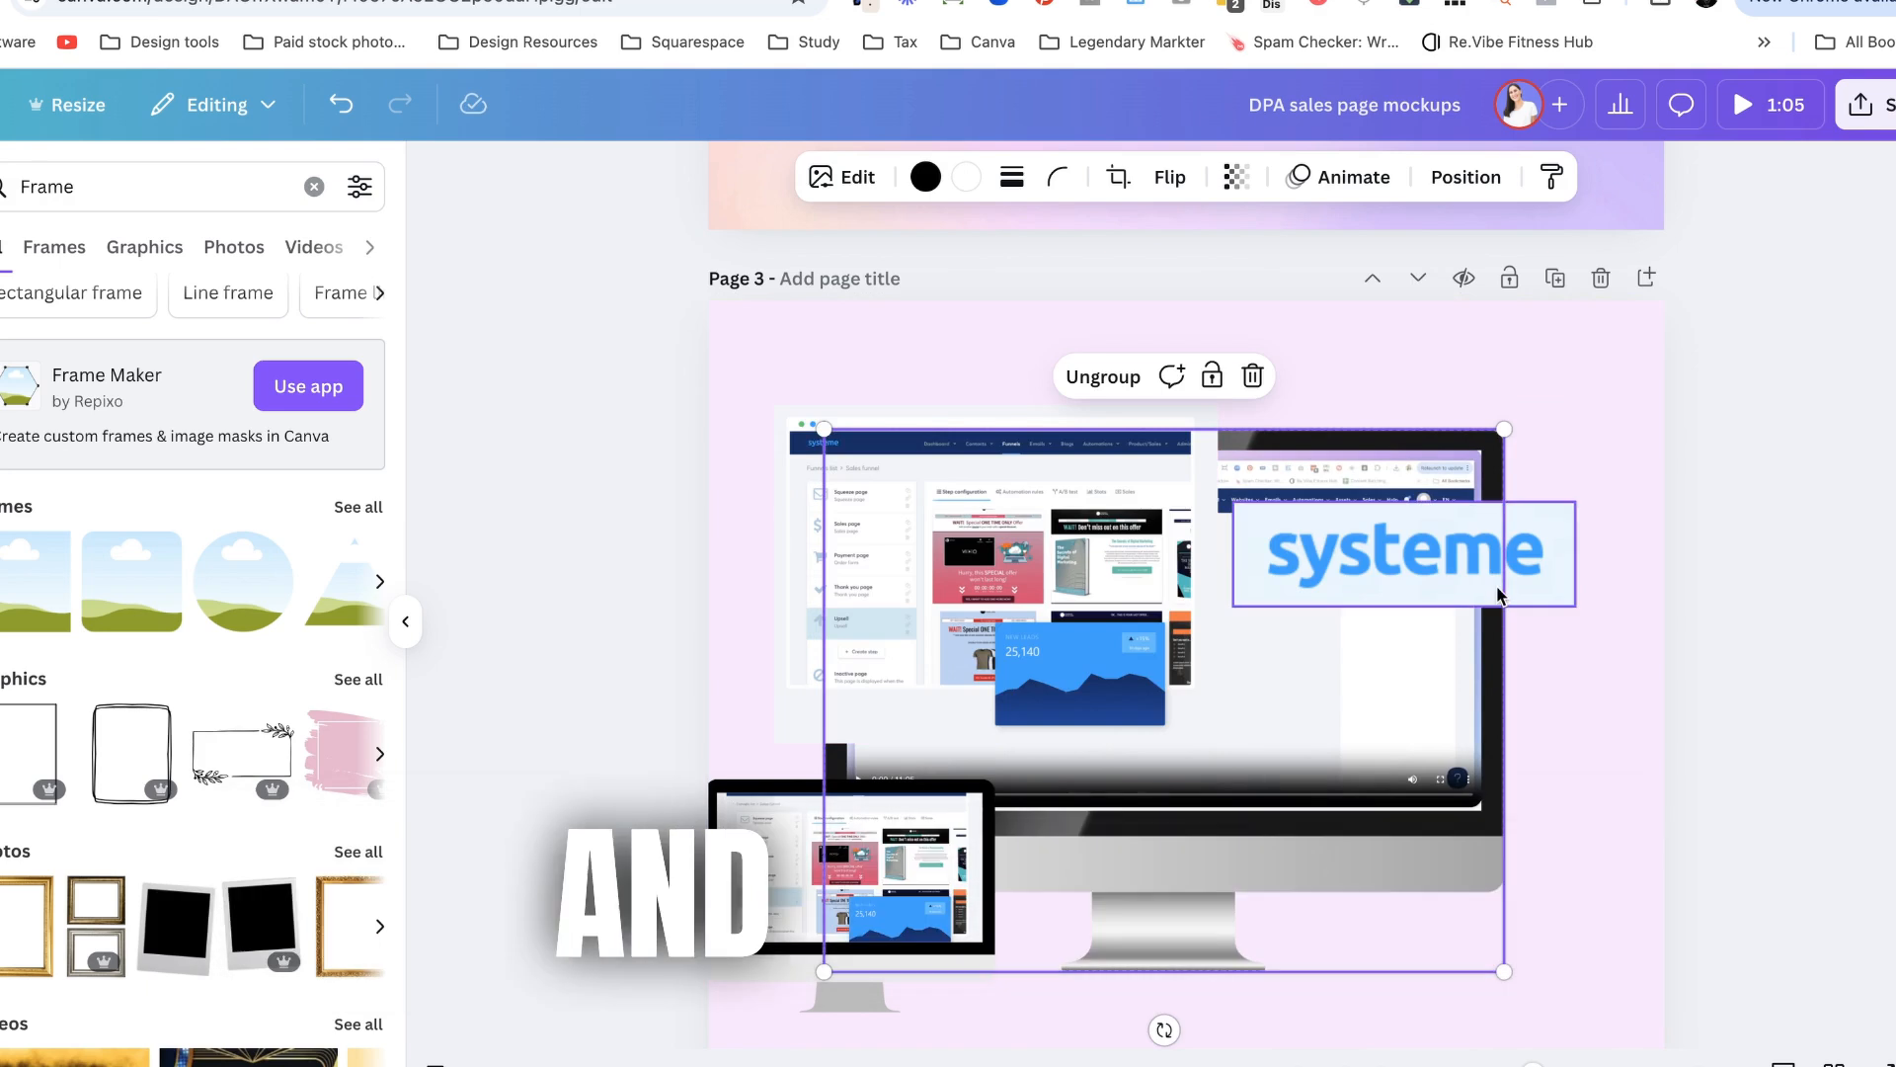
# - Pull the systeme logo out to the top right, shrink it and round its corners to 32
pyautogui.moveTo(1526, 551); pyautogui.dragTo(1559, 410)
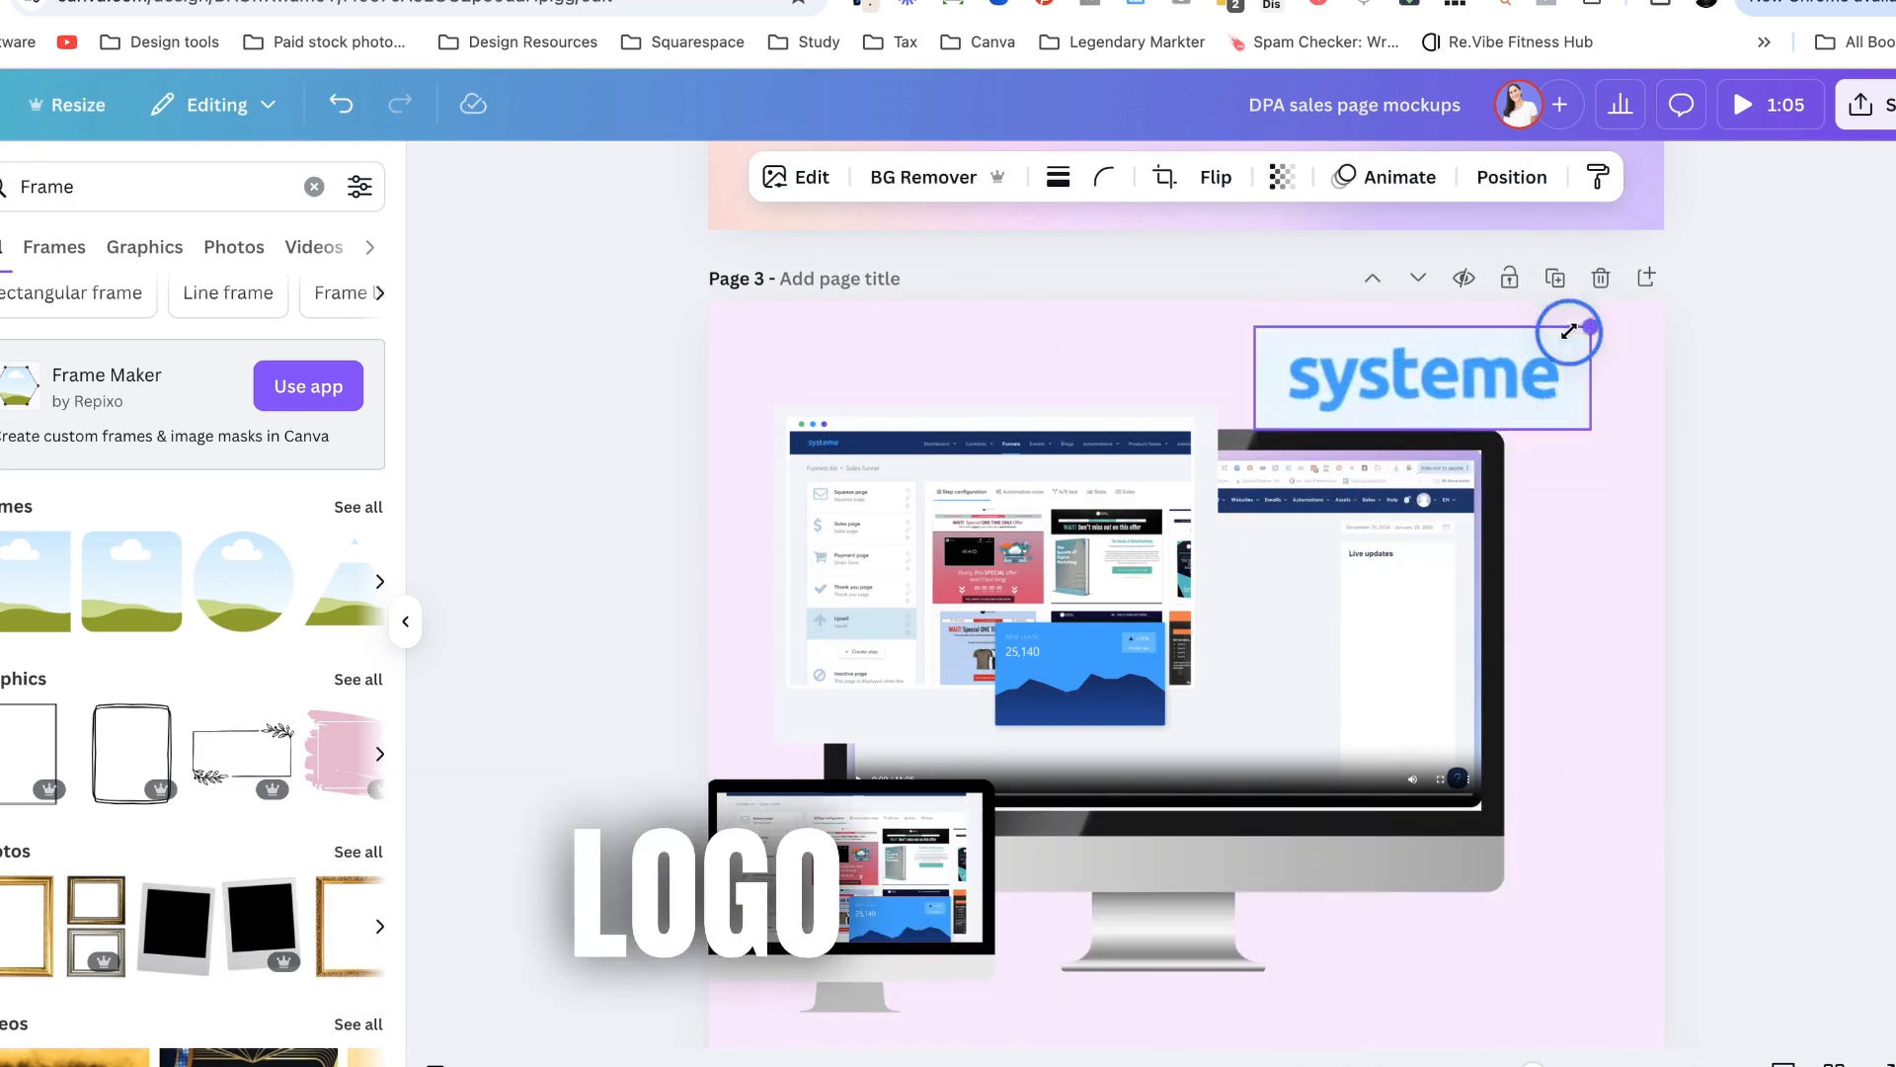
pyautogui.moveTo(1568, 332)
pyautogui.mouseDown()
pyautogui.moveTo(1499, 360)
pyautogui.moveTo(1449, 423)
pyautogui.mouseUp()
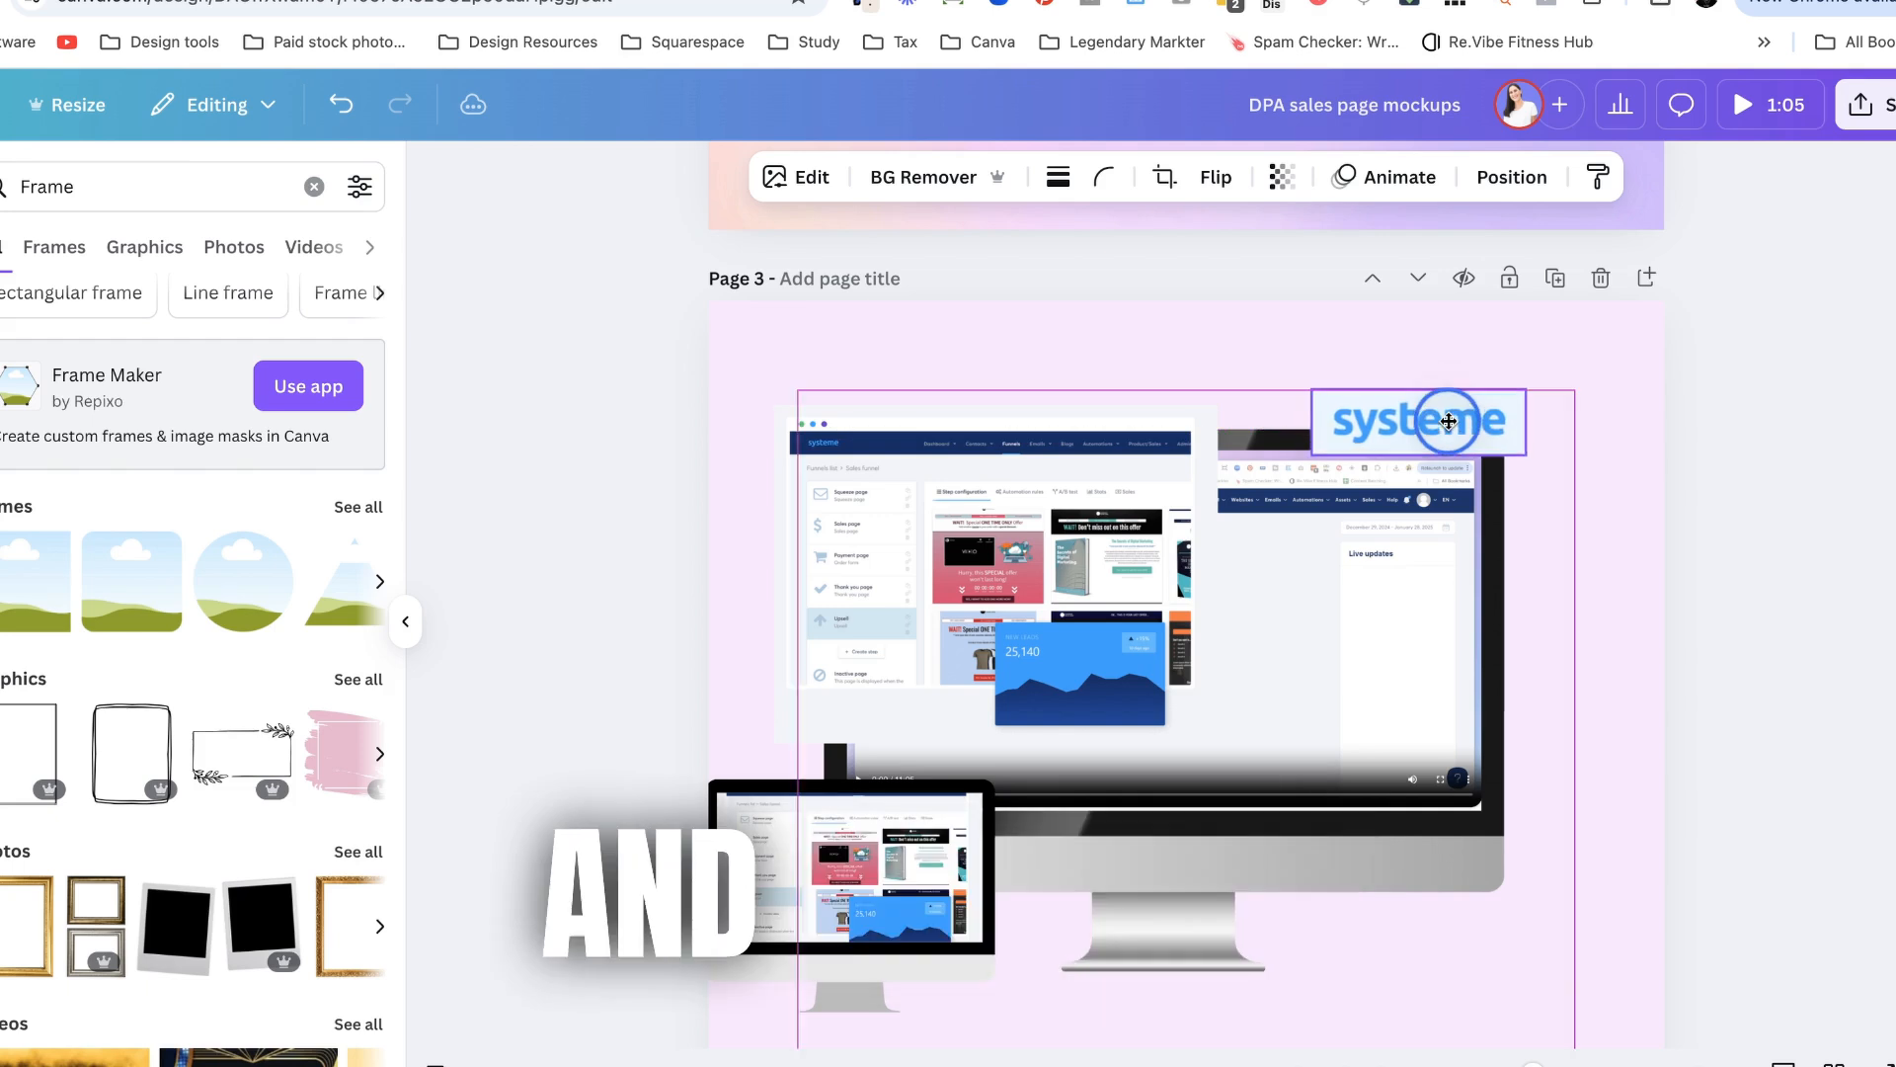
pyautogui.click(1103, 178)
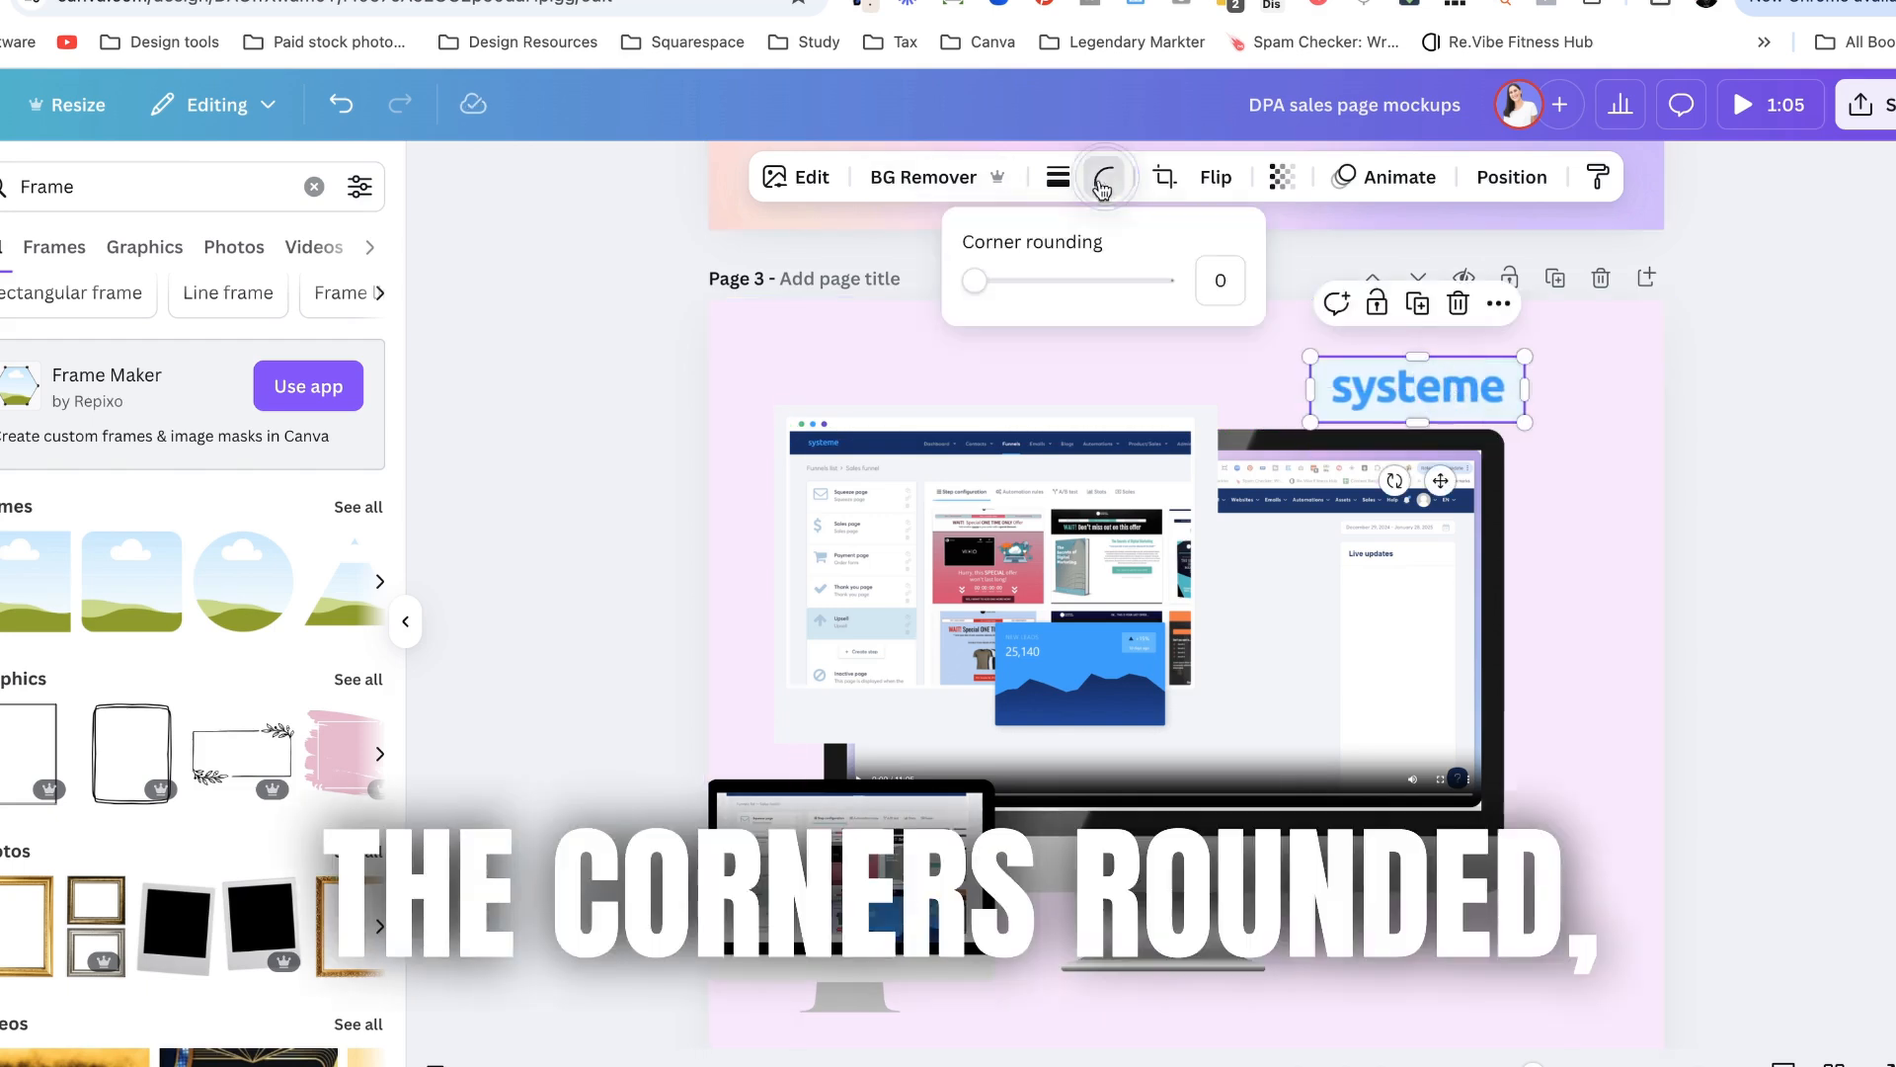
pyautogui.moveTo(1045, 279); pyautogui.dragTo(1036, 280)
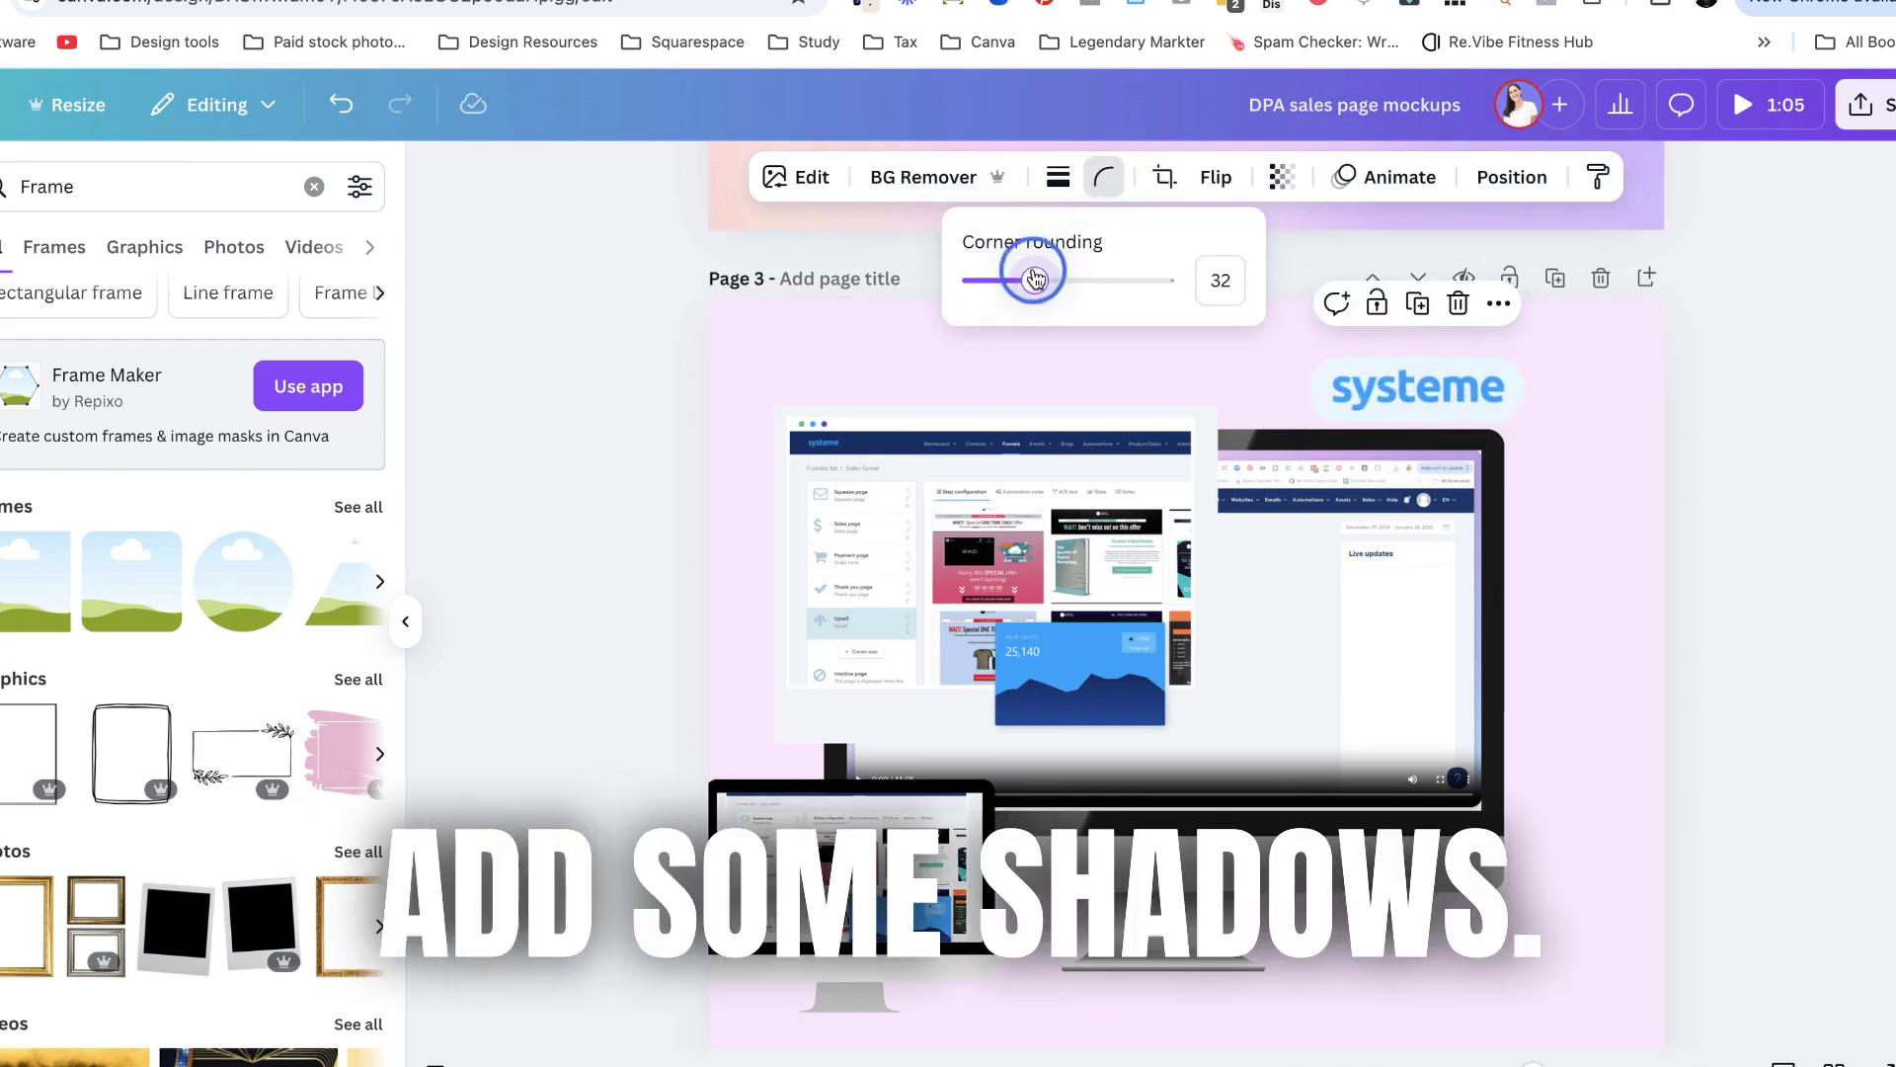
pyautogui.click(1677, 700)
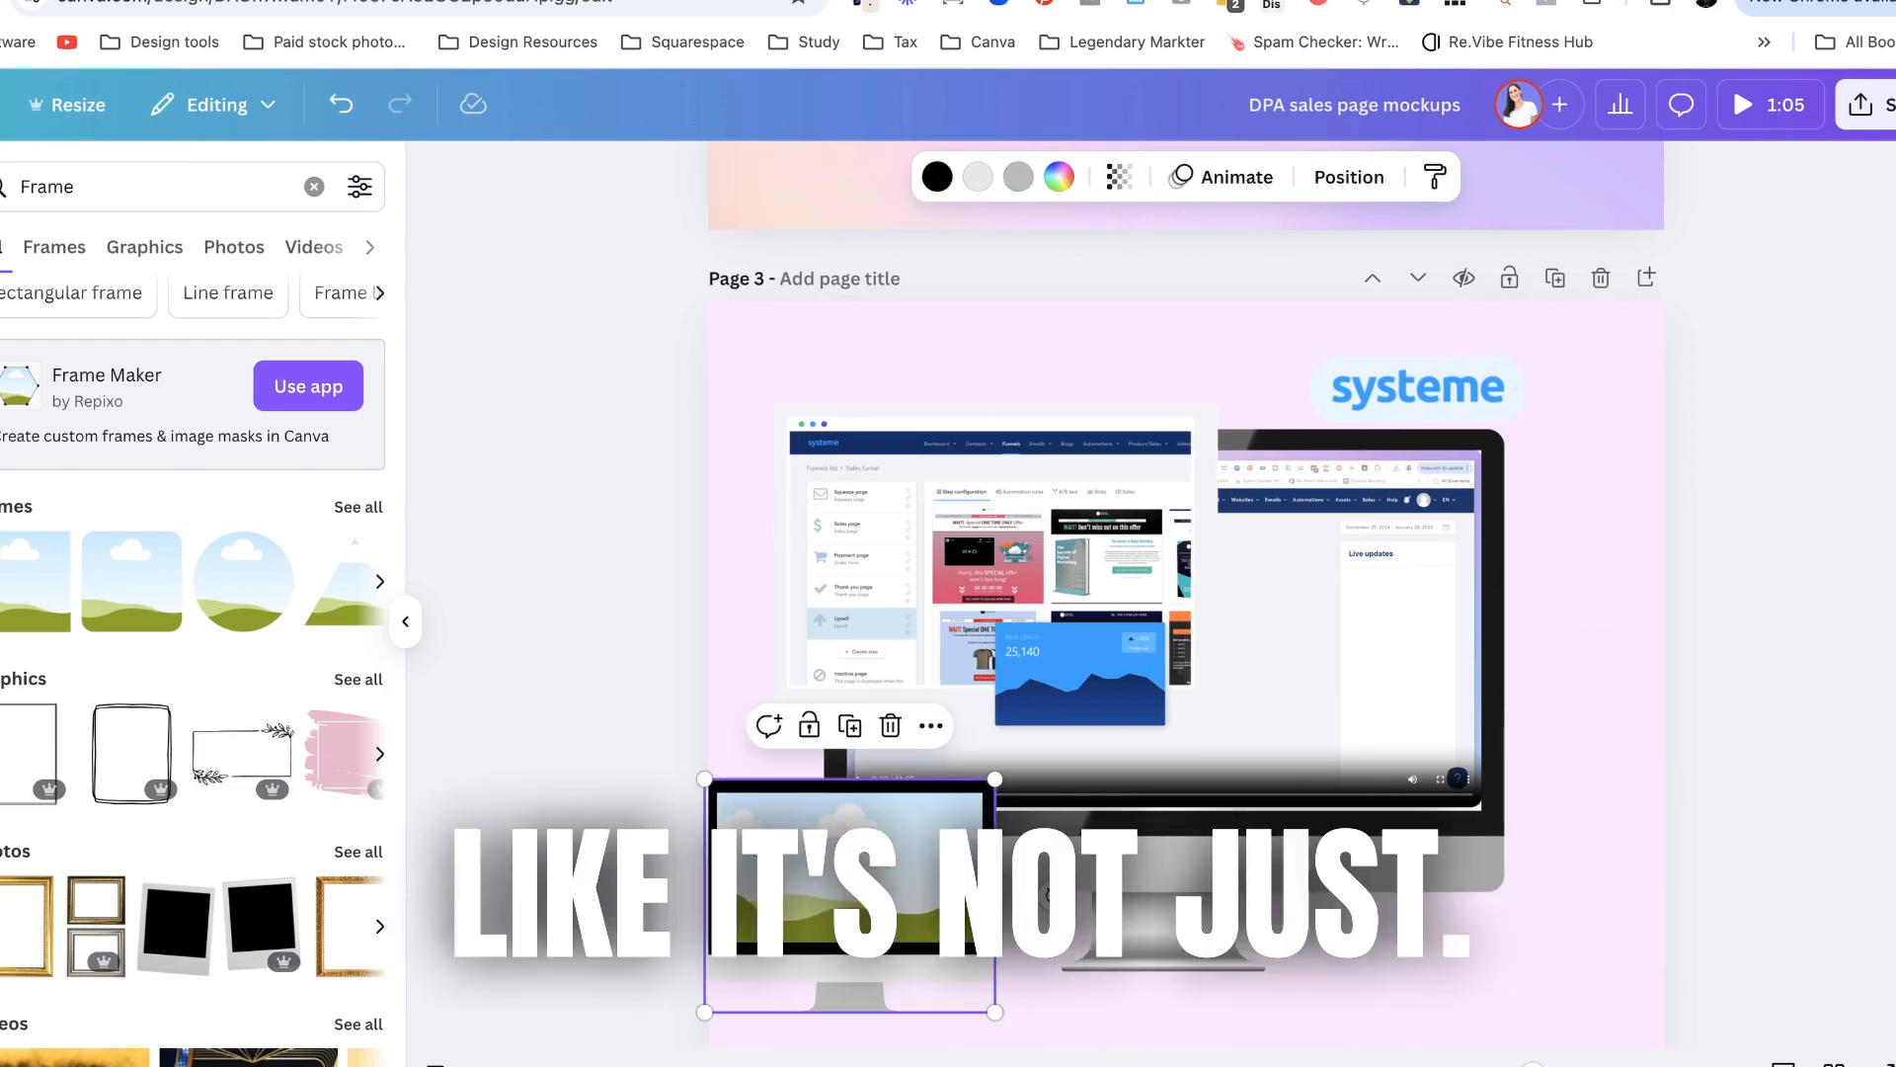
# - Delete the small monitor; background-remove the funnel screenshot, shrink it and send it behind the monitor at top left
pyautogui.press('Delete')
pyautogui.click(1059, 530)
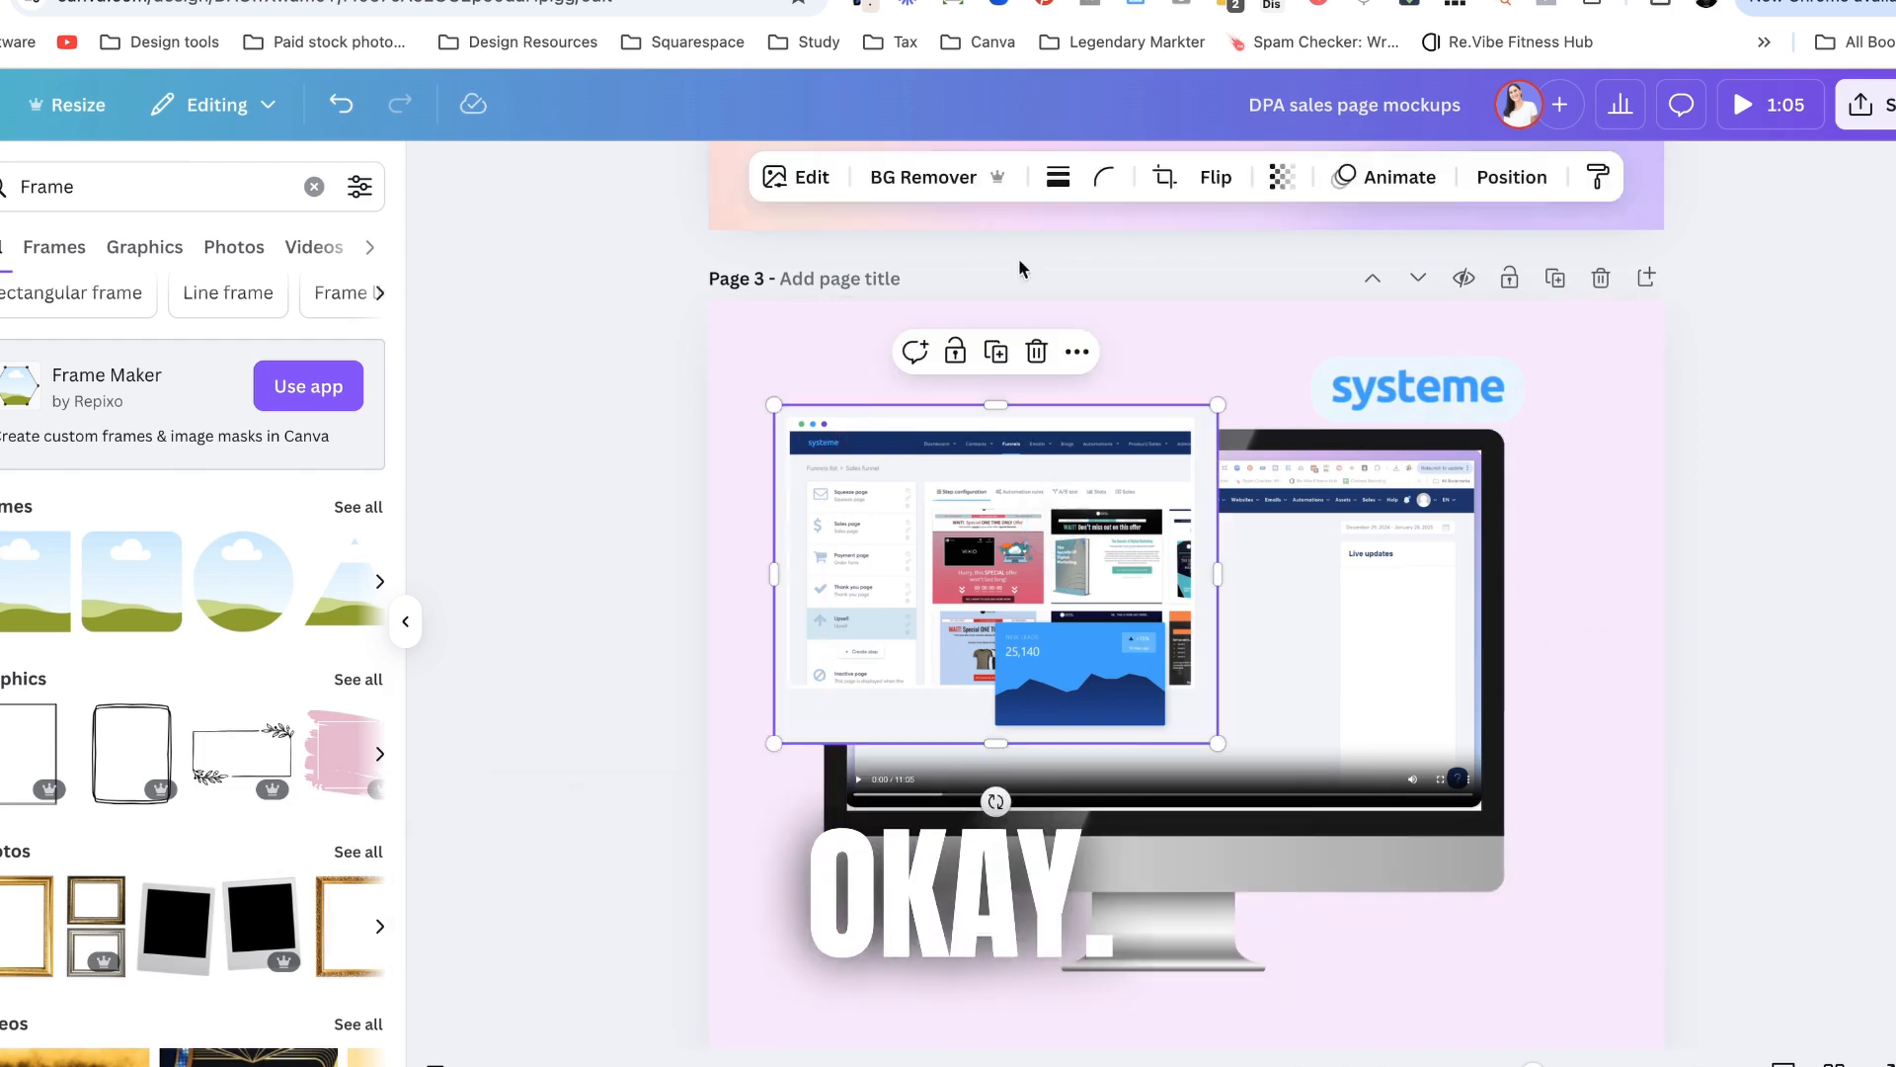
pyautogui.click(901, 177)
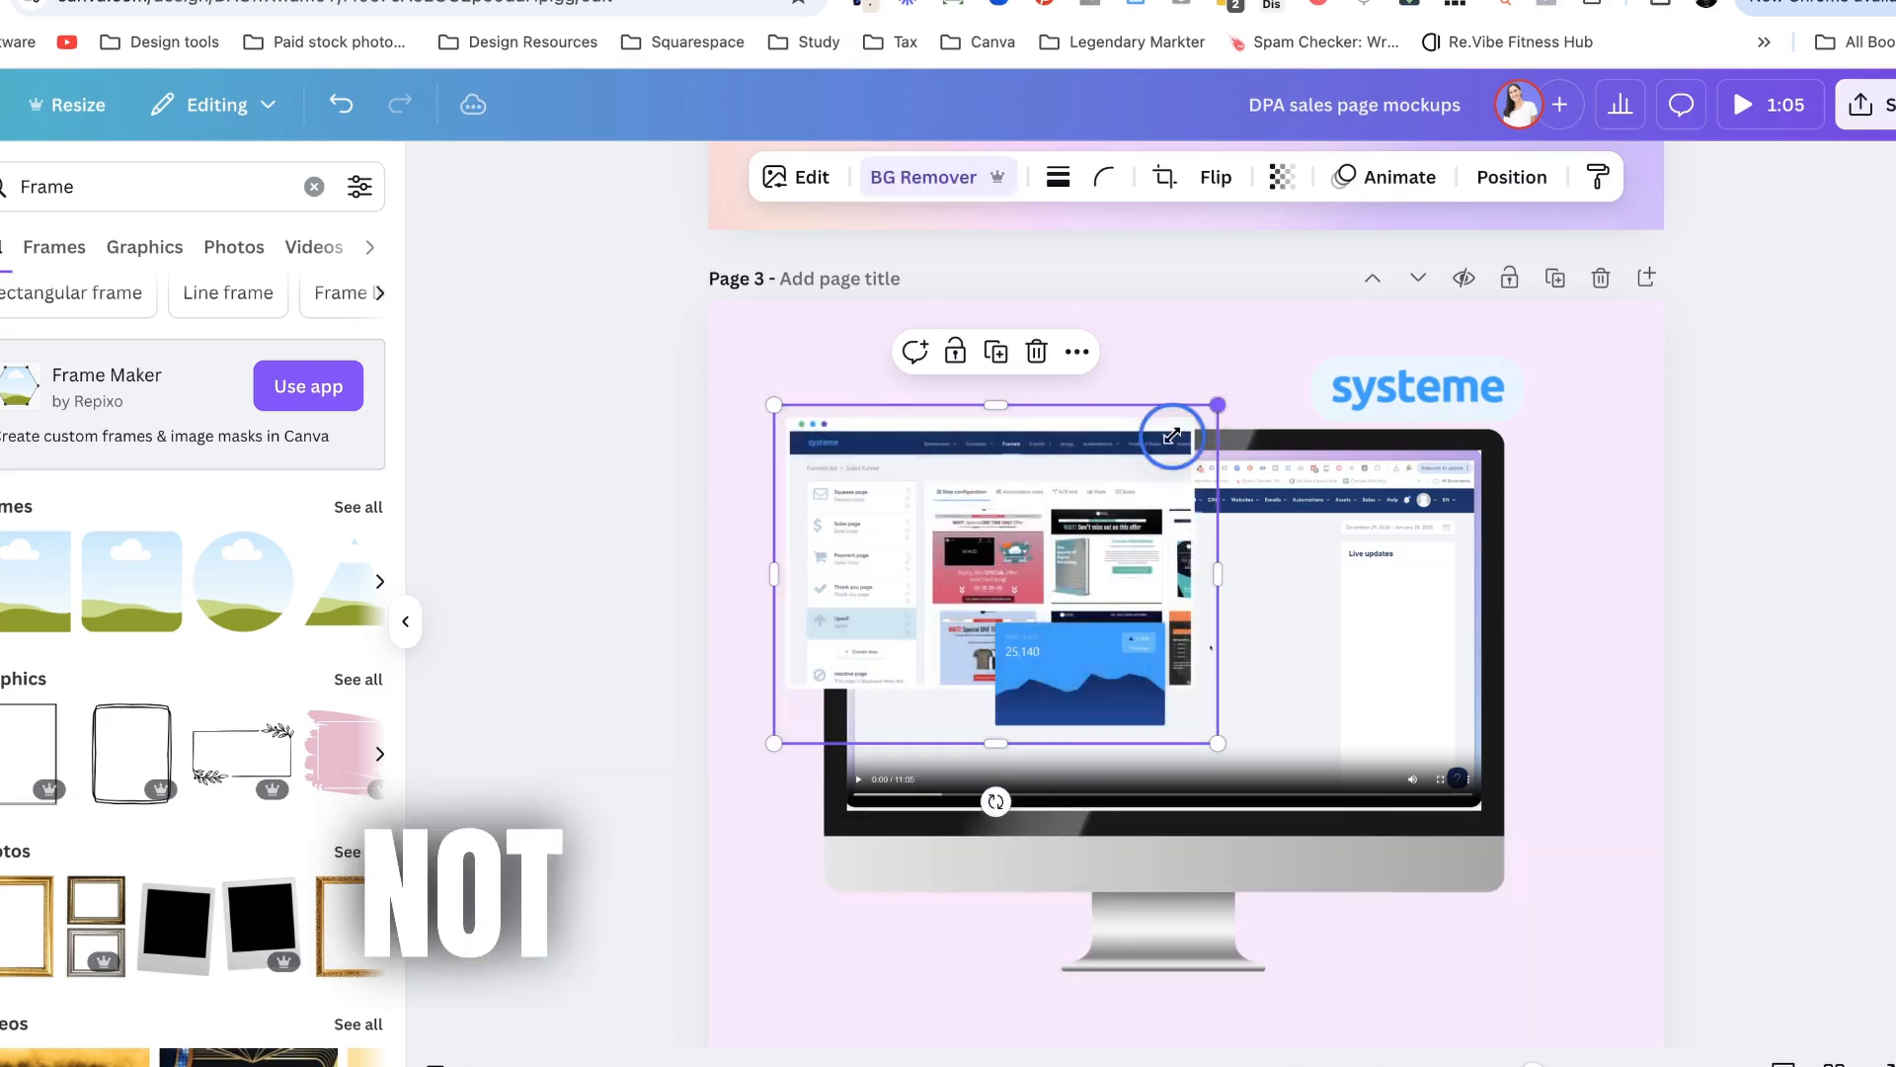
pyautogui.moveTo(1218, 408); pyautogui.dragTo(1005, 564)
pyautogui.moveTo(889, 637)
pyautogui.mouseDown()
pyautogui.moveTo(926, 426)
pyautogui.moveTo(897, 447)
pyautogui.mouseUp()
pyautogui.hotkey('ctrl', '[')
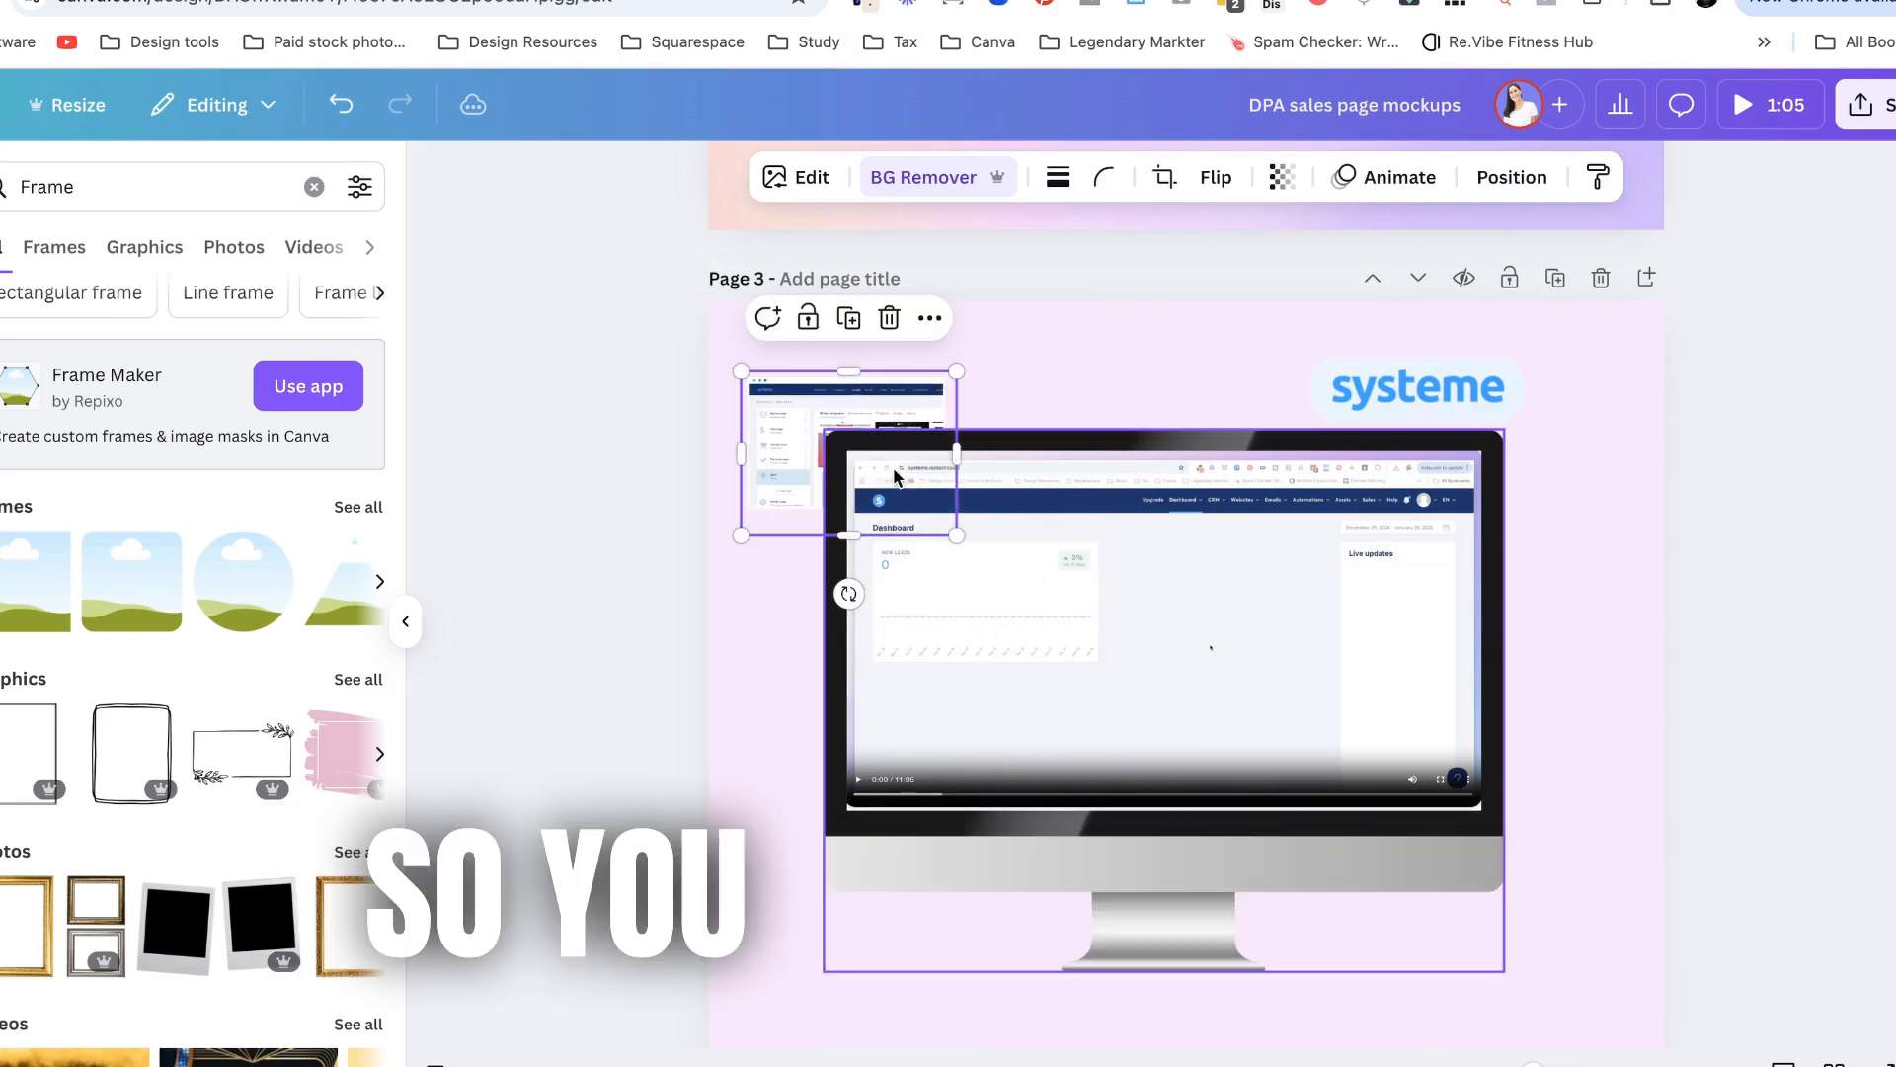
pyautogui.moveTo(851, 411); pyautogui.dragTo(846, 395)
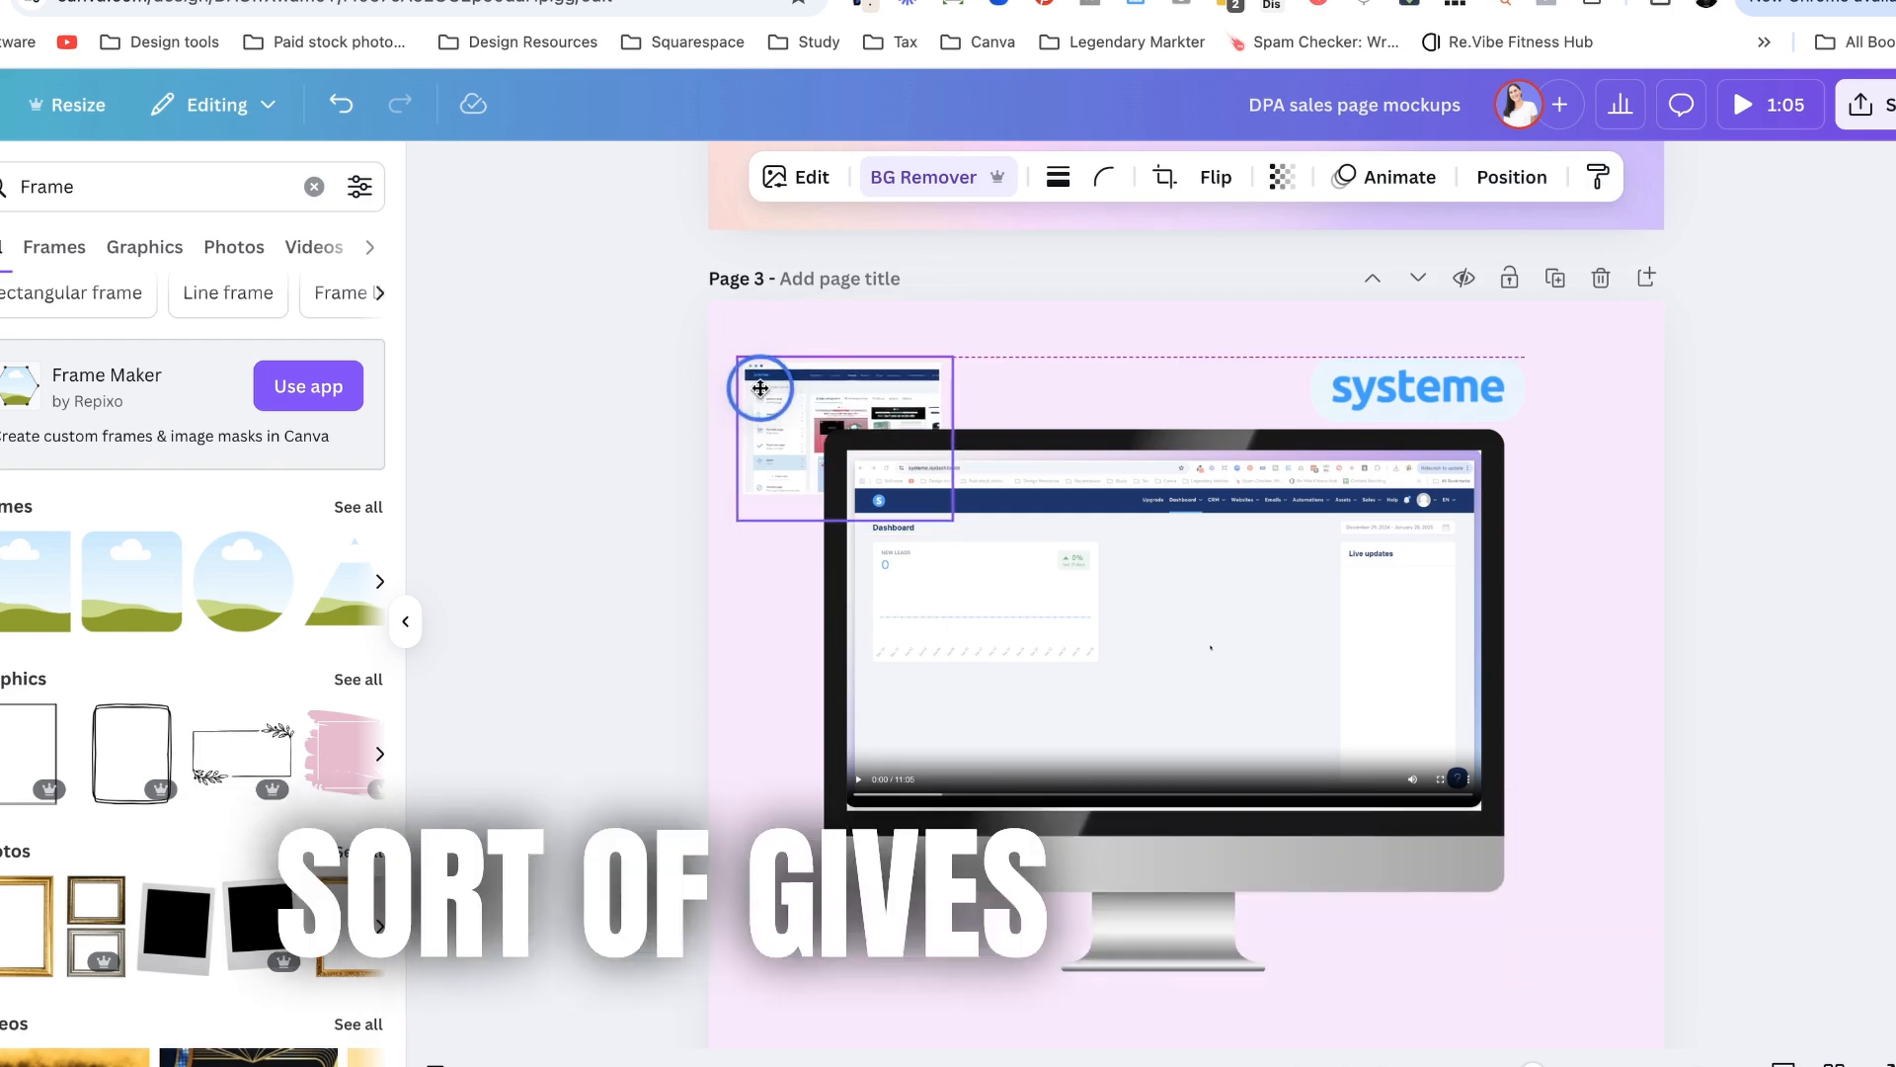
pyautogui.scroll(-2, 782, 709)
pyautogui.click(1528, 912)
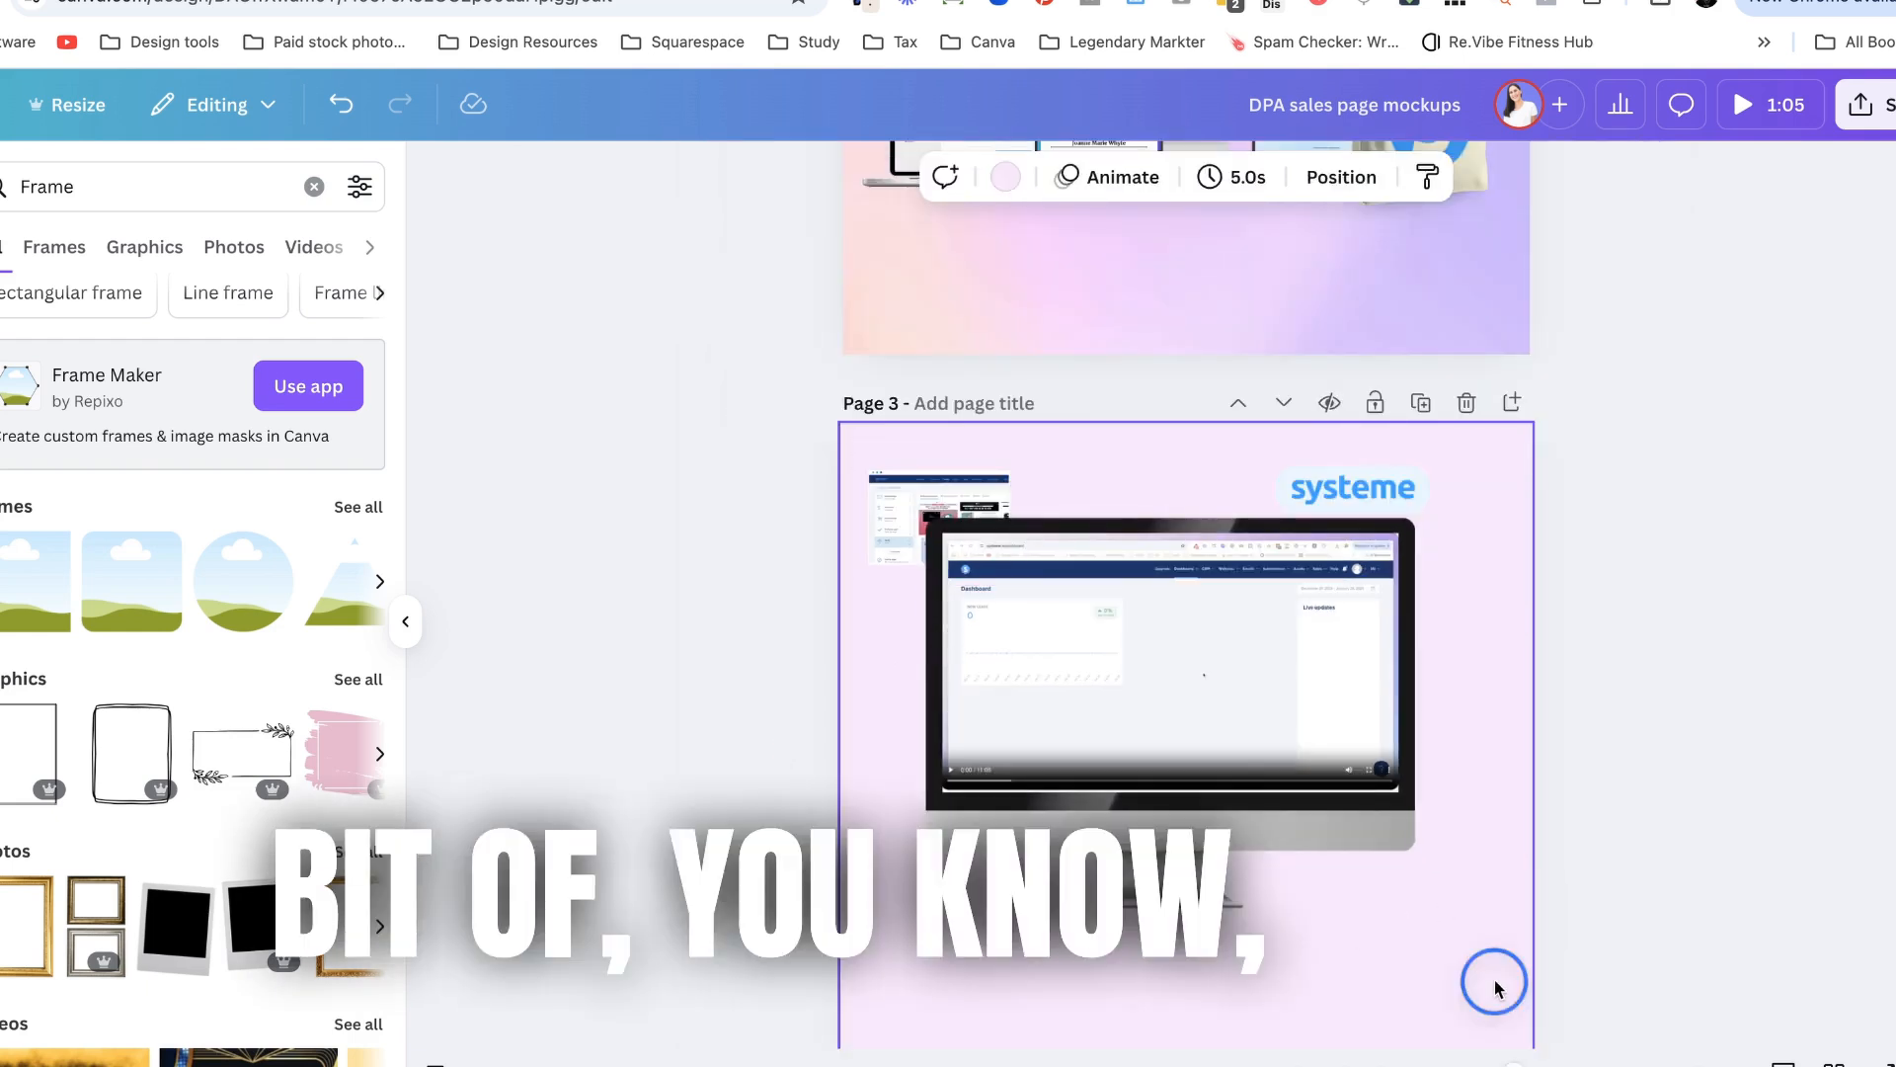
pyautogui.scroll(-2, 1497, 860)
# - Shift the grouped elements down-right, nudge the logo up, and tuck the funnel screenshot at the monitor's lower left
pyautogui.keyDown('shift'); pyautogui.click(952, 323); pyautogui.keyUp('shift')
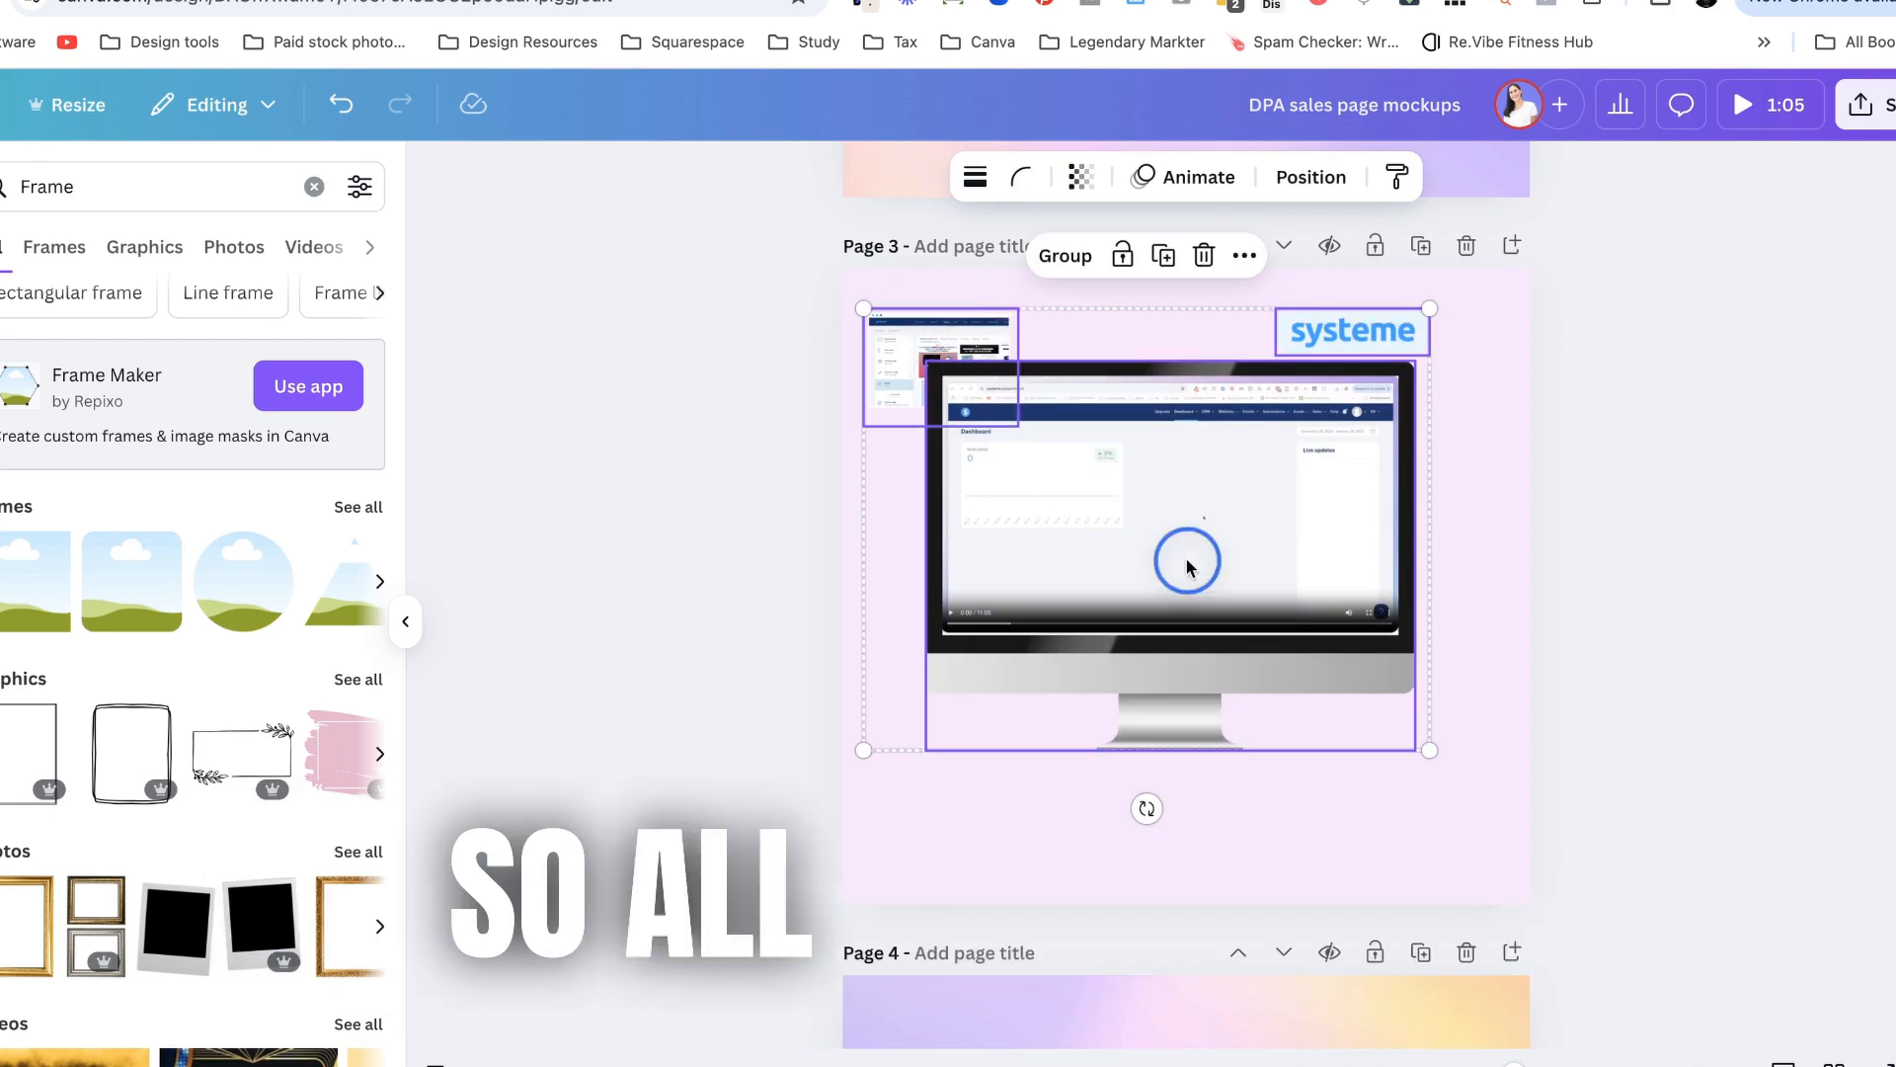
pyautogui.moveTo(1190, 564); pyautogui.dragTo(1203, 643)
pyautogui.click(1537, 489)
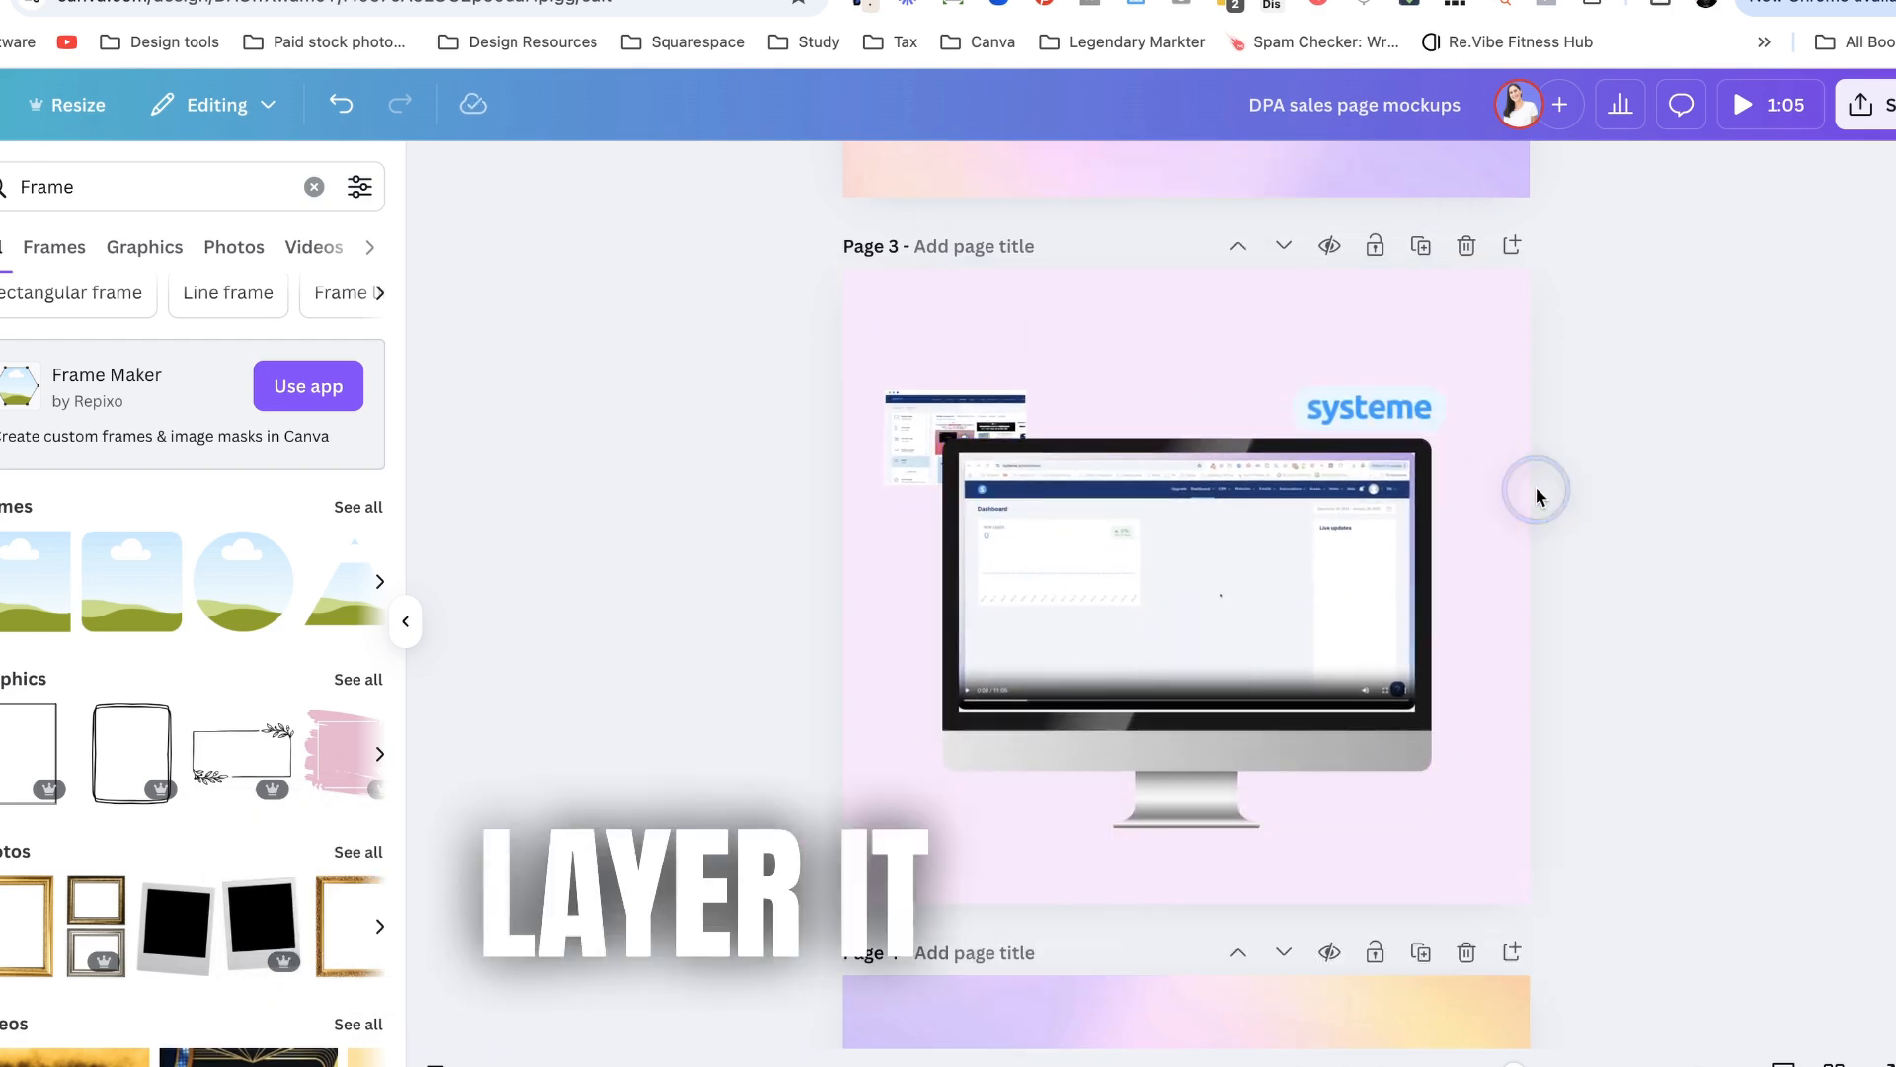
pyautogui.click(1369, 406)
pyautogui.moveTo(1369, 406); pyautogui.dragTo(1374, 383)
pyautogui.moveTo(1018, 404)
pyautogui.mouseDown()
pyautogui.moveTo(1012, 359)
pyautogui.moveTo(1109, 329)
pyautogui.moveTo(1023, 825)
pyautogui.mouseUp()
pyautogui.moveTo(1013, 758); pyautogui.dragTo(1037, 778)
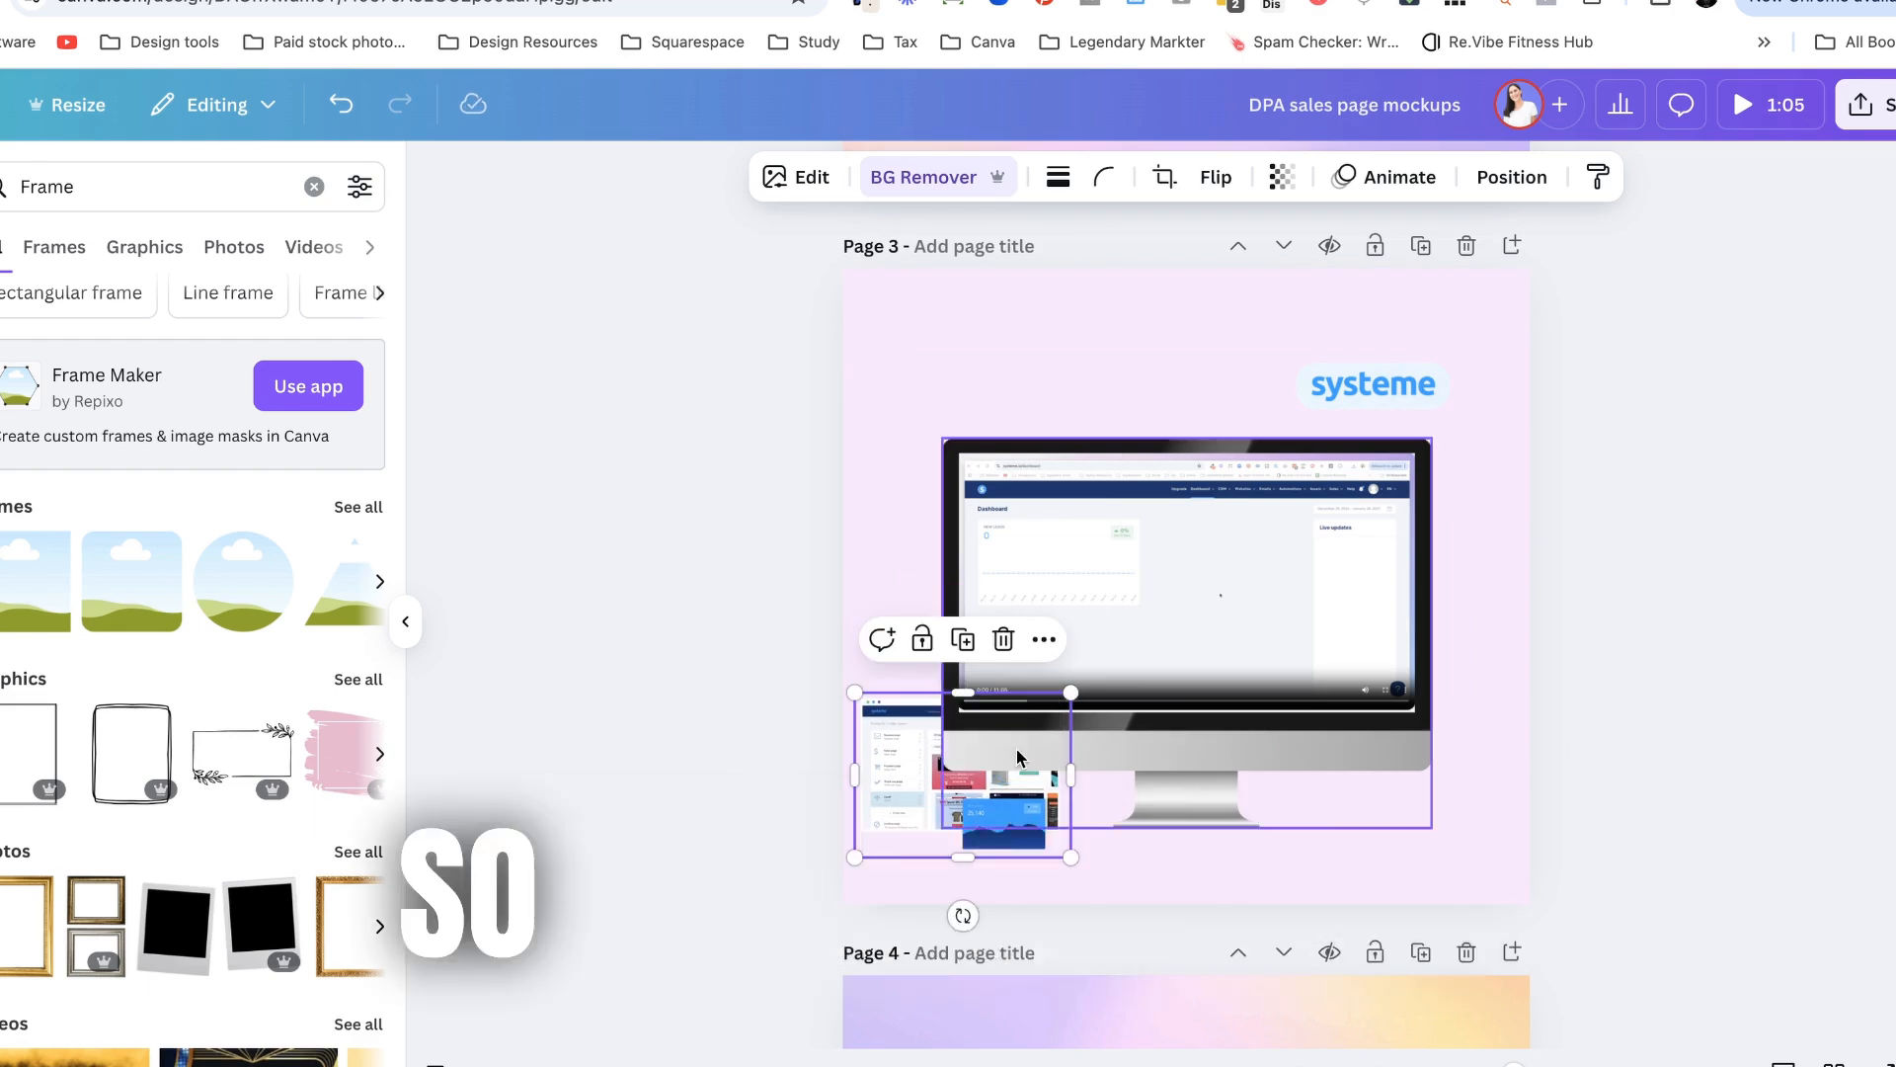
pyautogui.click(1562, 722)
# - Search Elements for 'ipad' to get a tablet frame onto page 3
pyautogui.click(1410, 393)
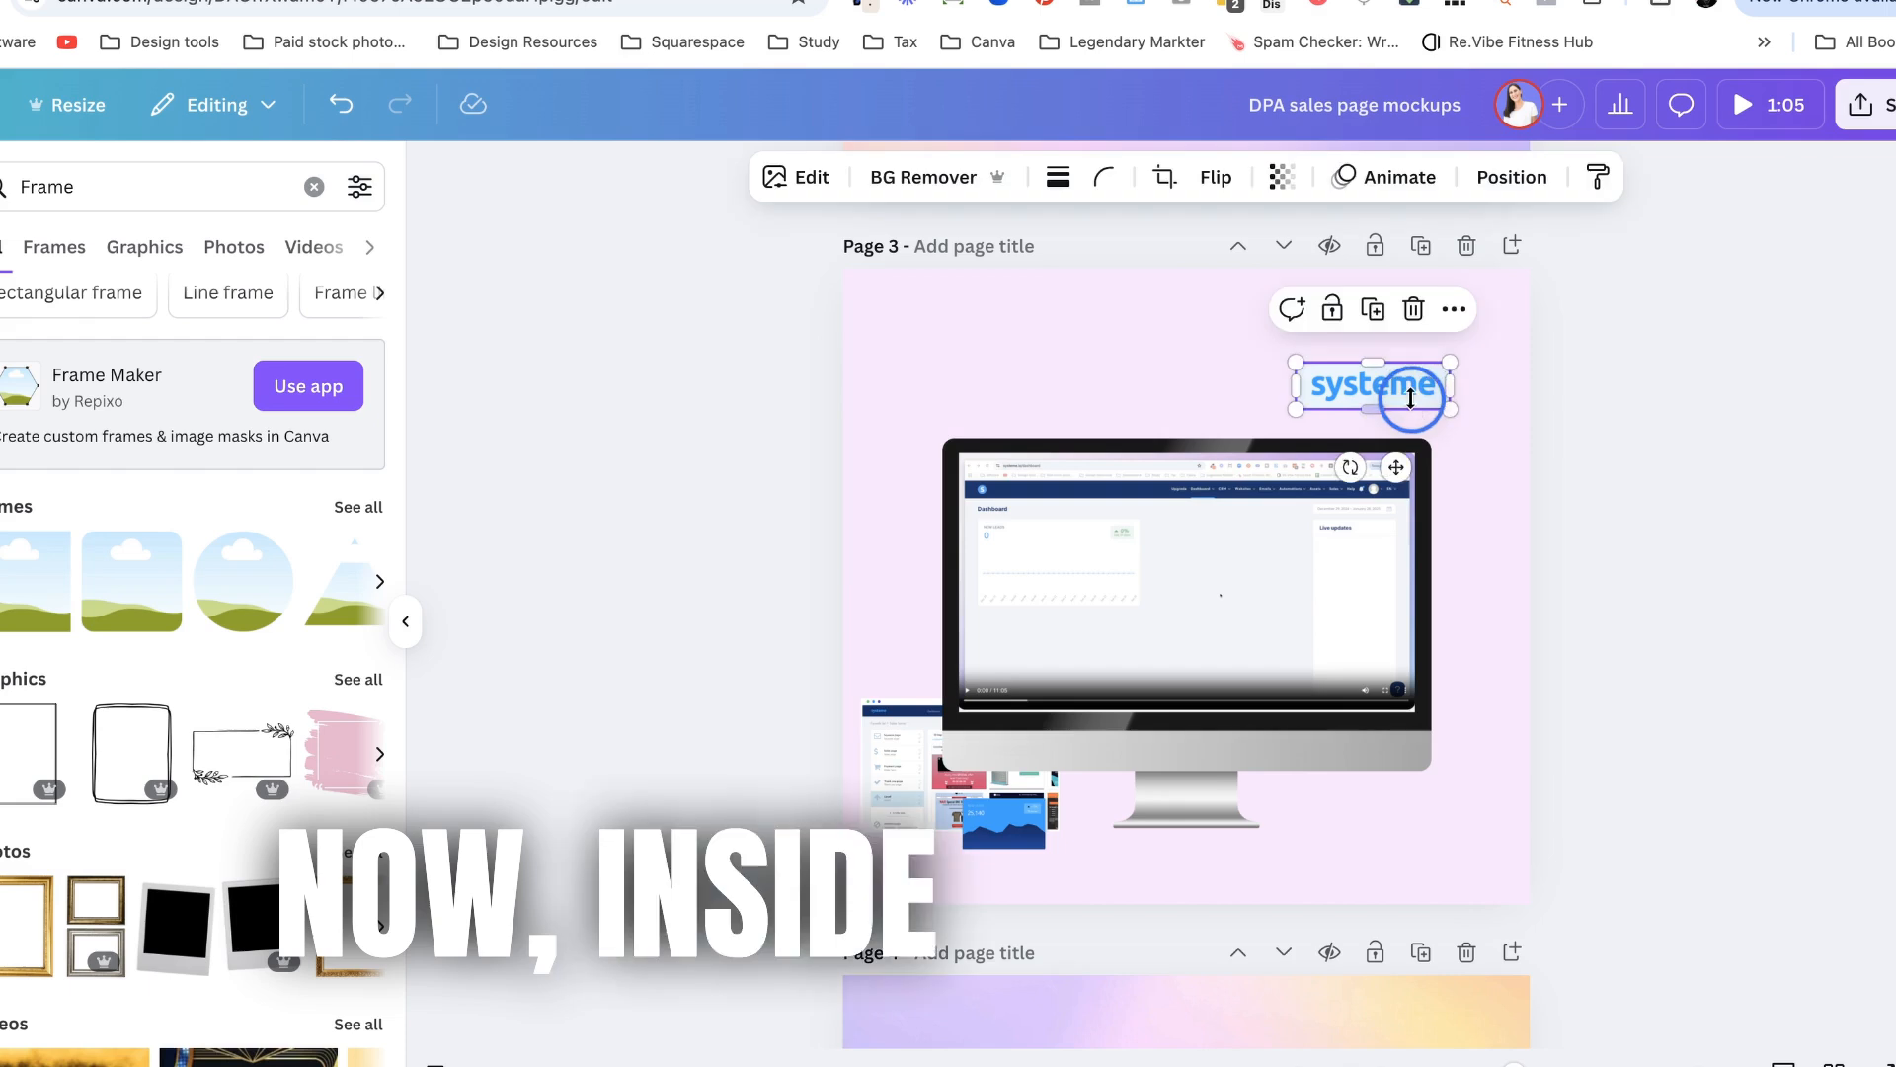
pyautogui.click(1493, 684)
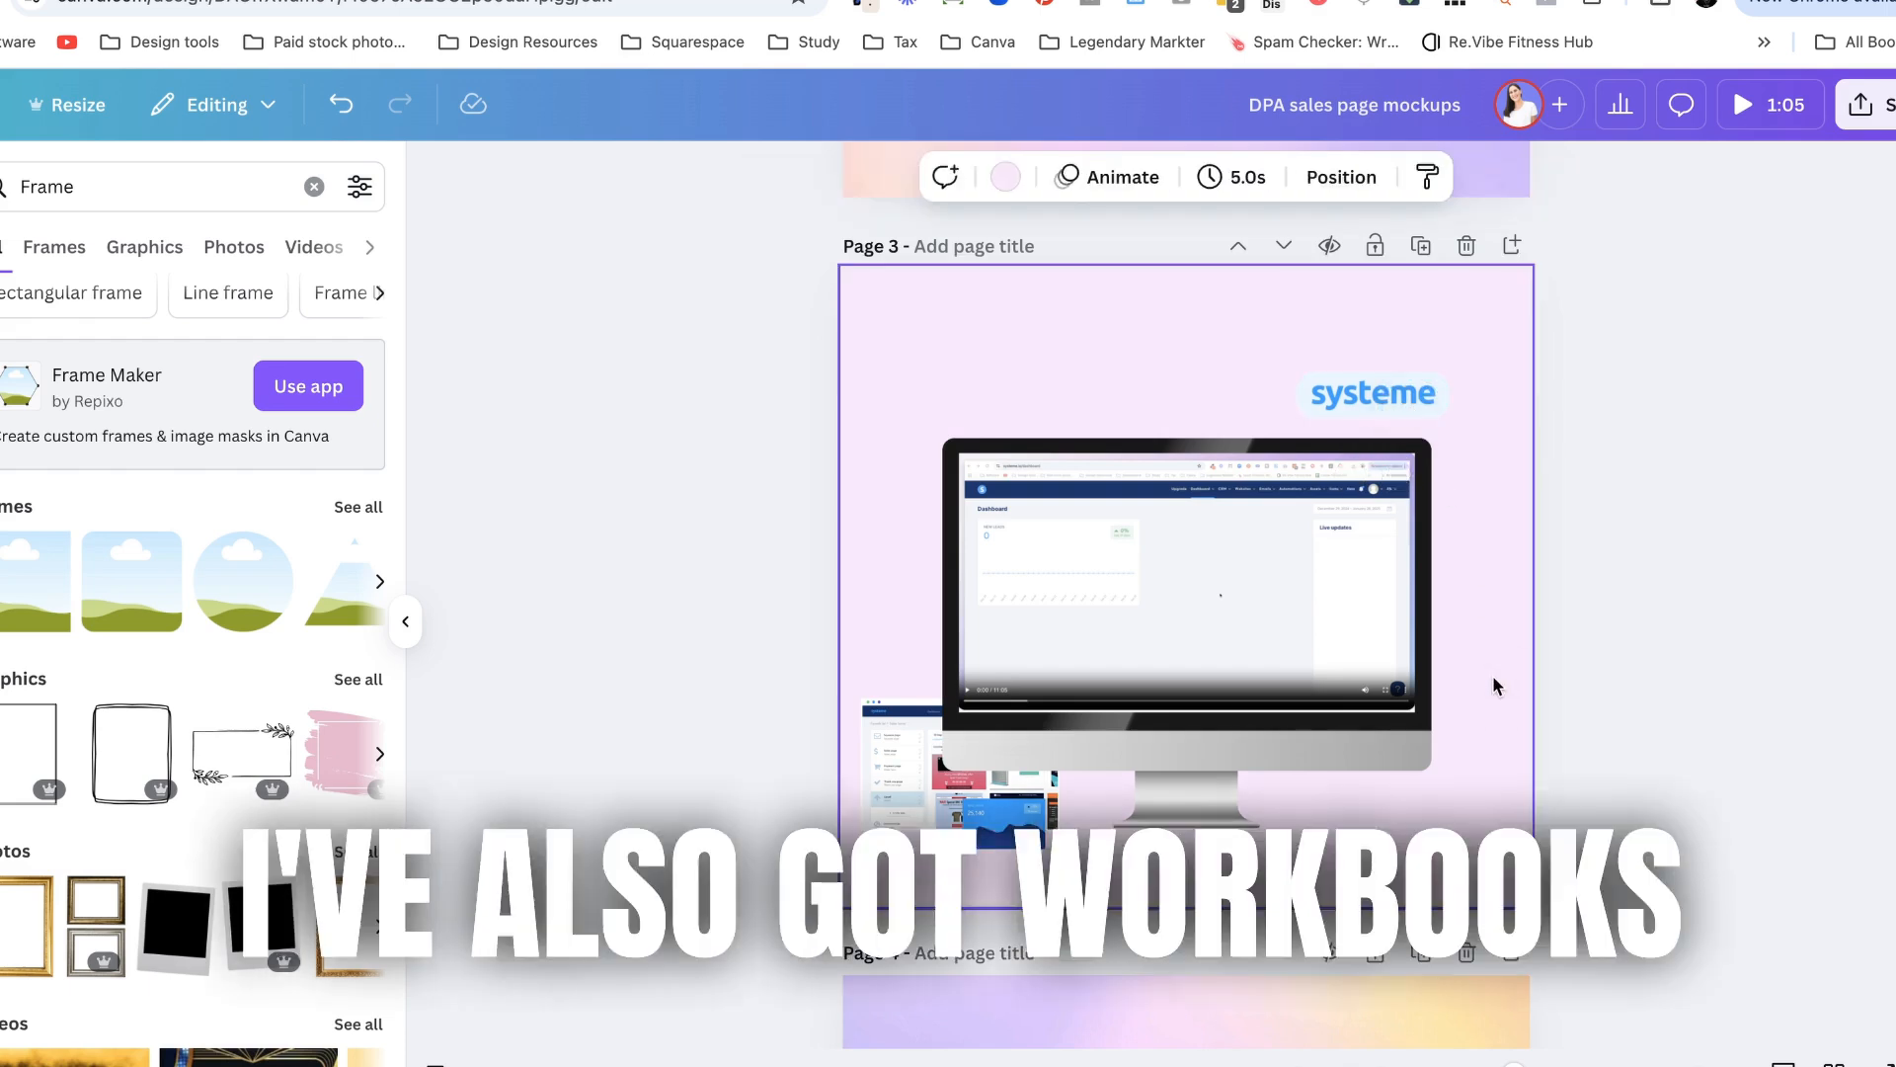
pyautogui.scroll(-3, 134, 592)
pyautogui.scroll(3, 106, 586)
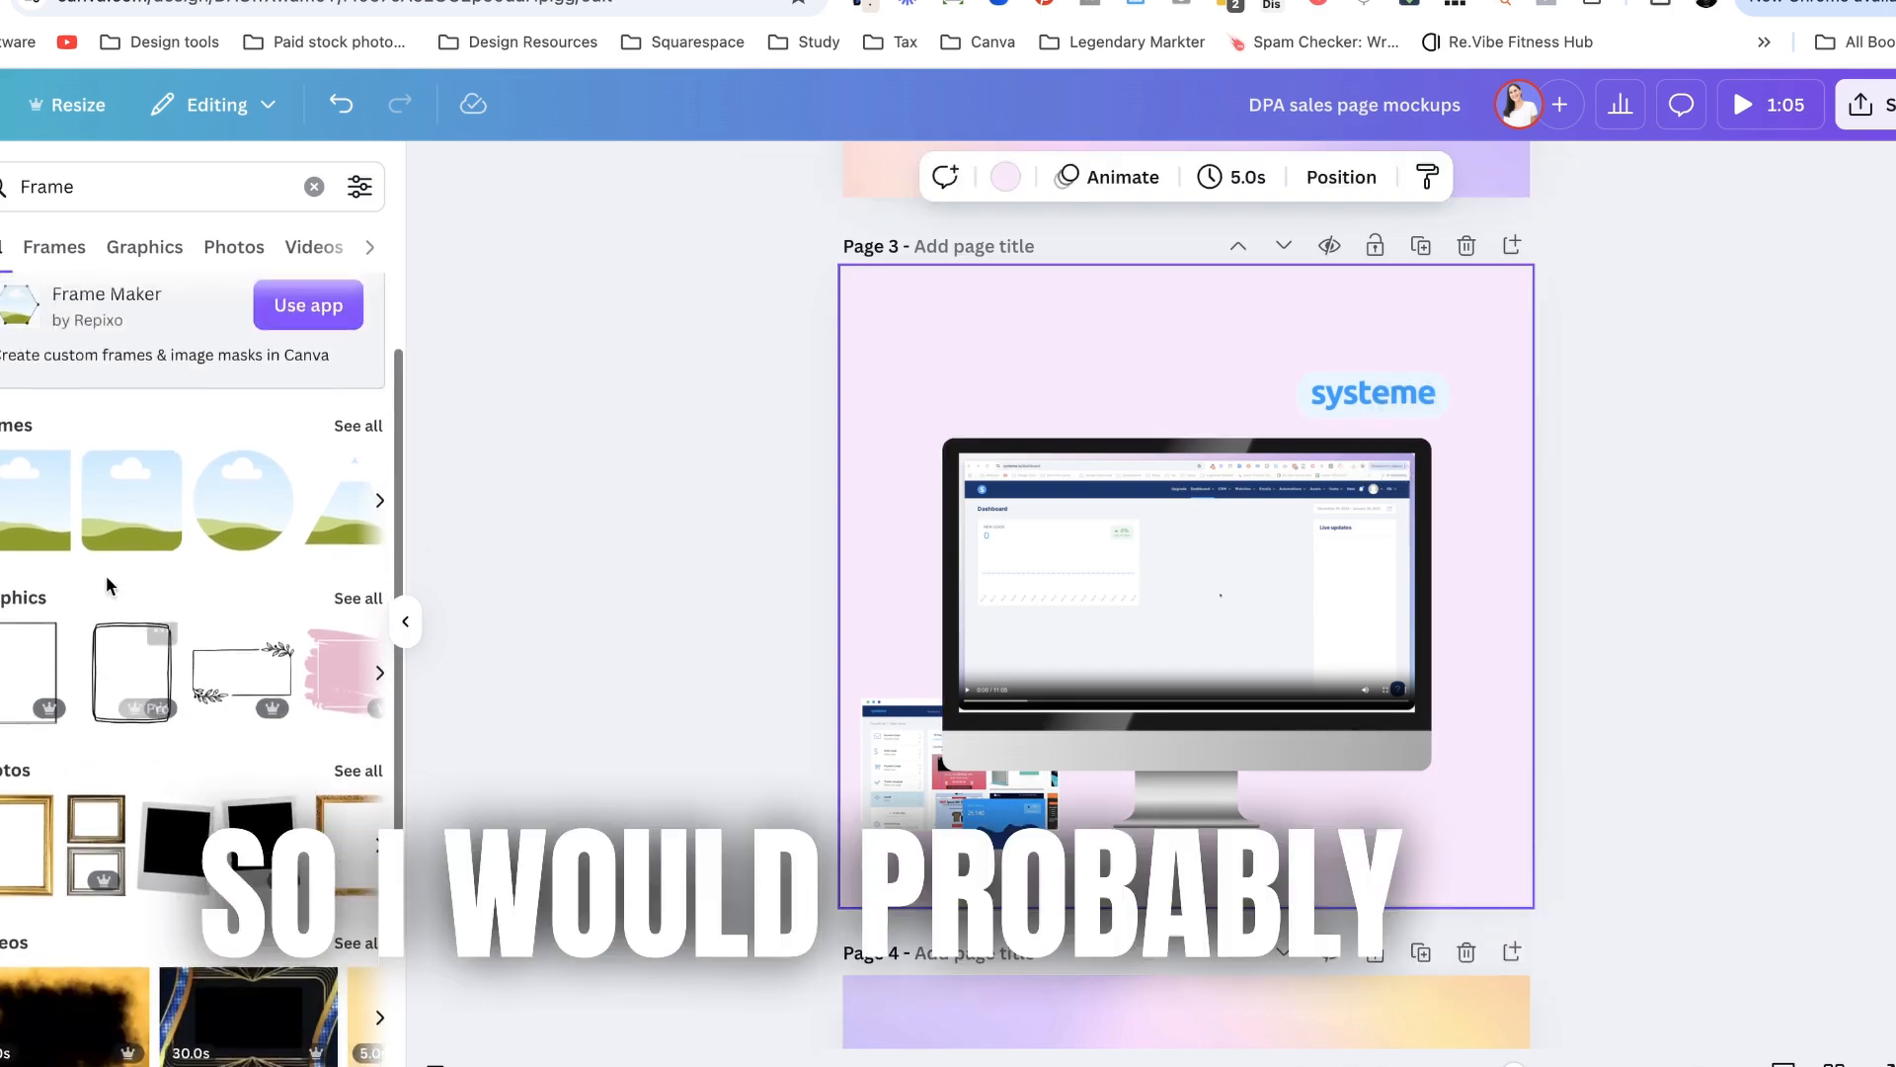
pyautogui.click(80, 186)
pyautogui.write('pad')
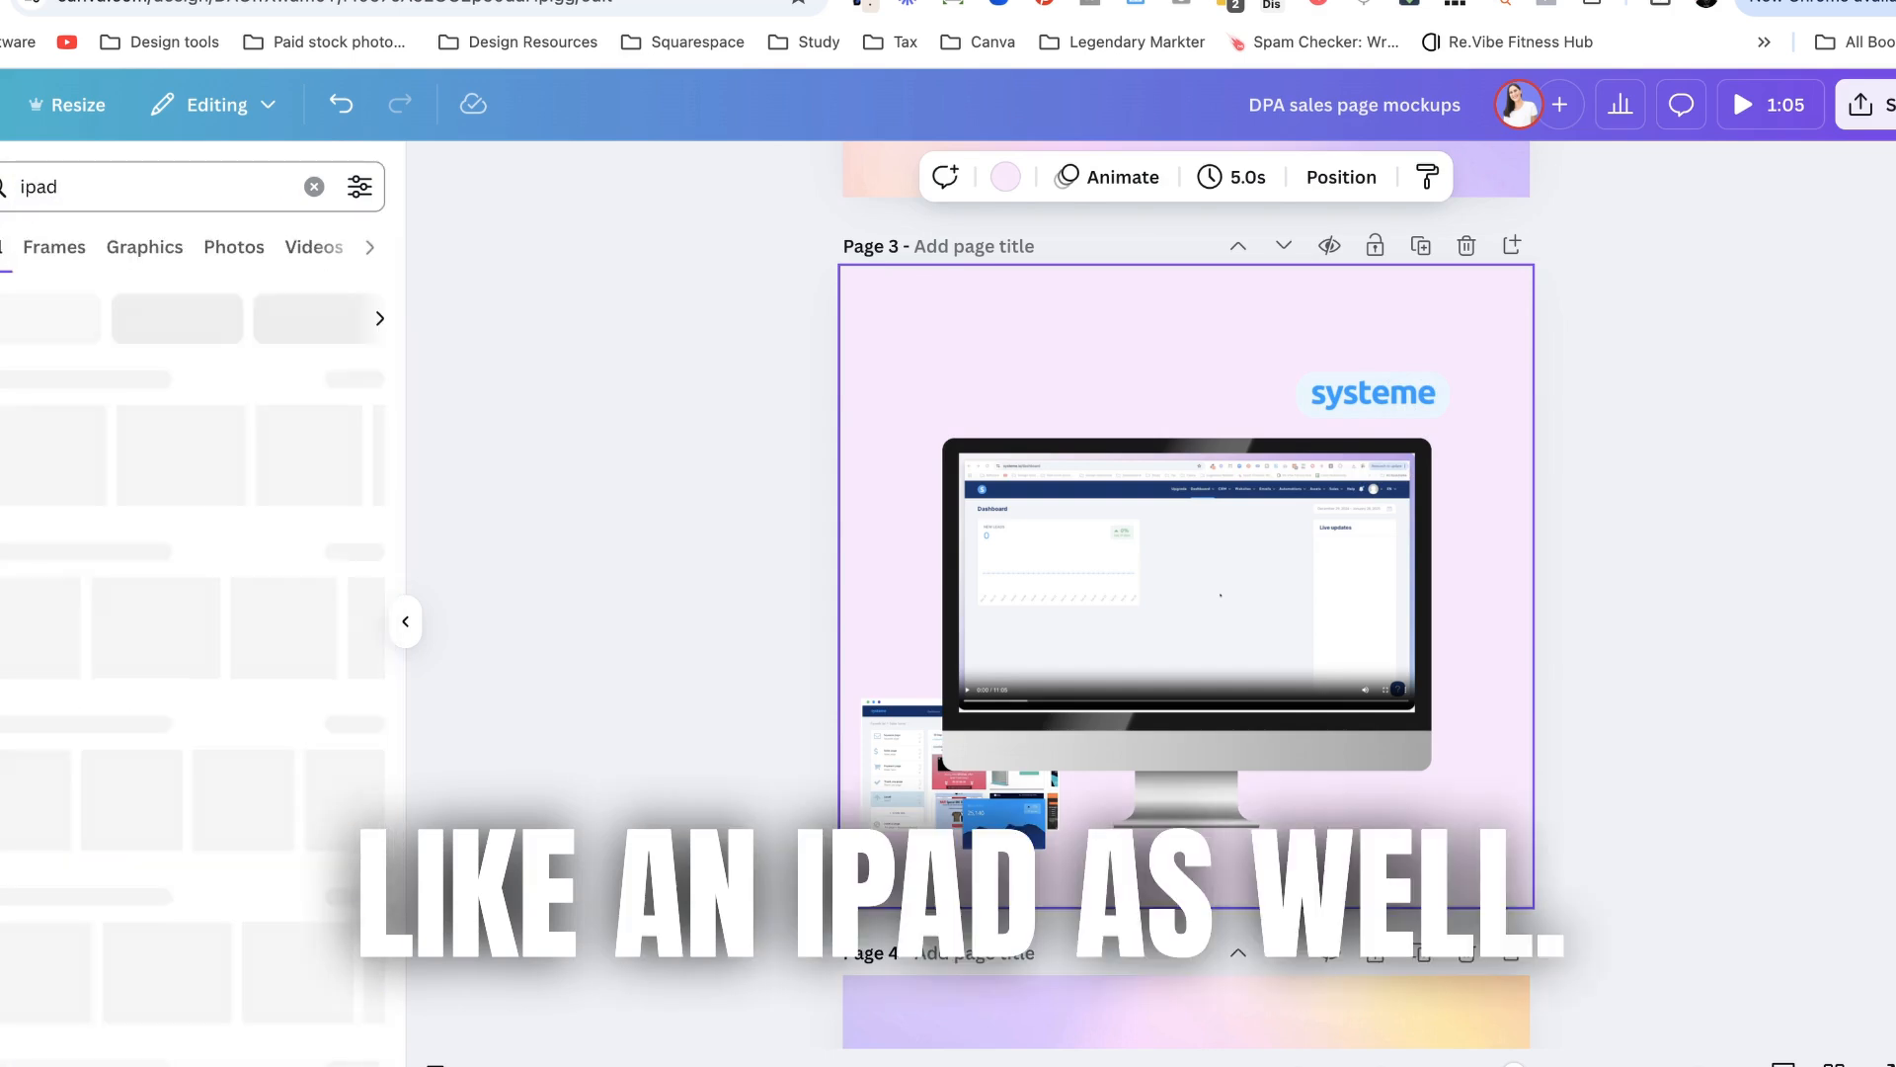
pyautogui.press('Return')
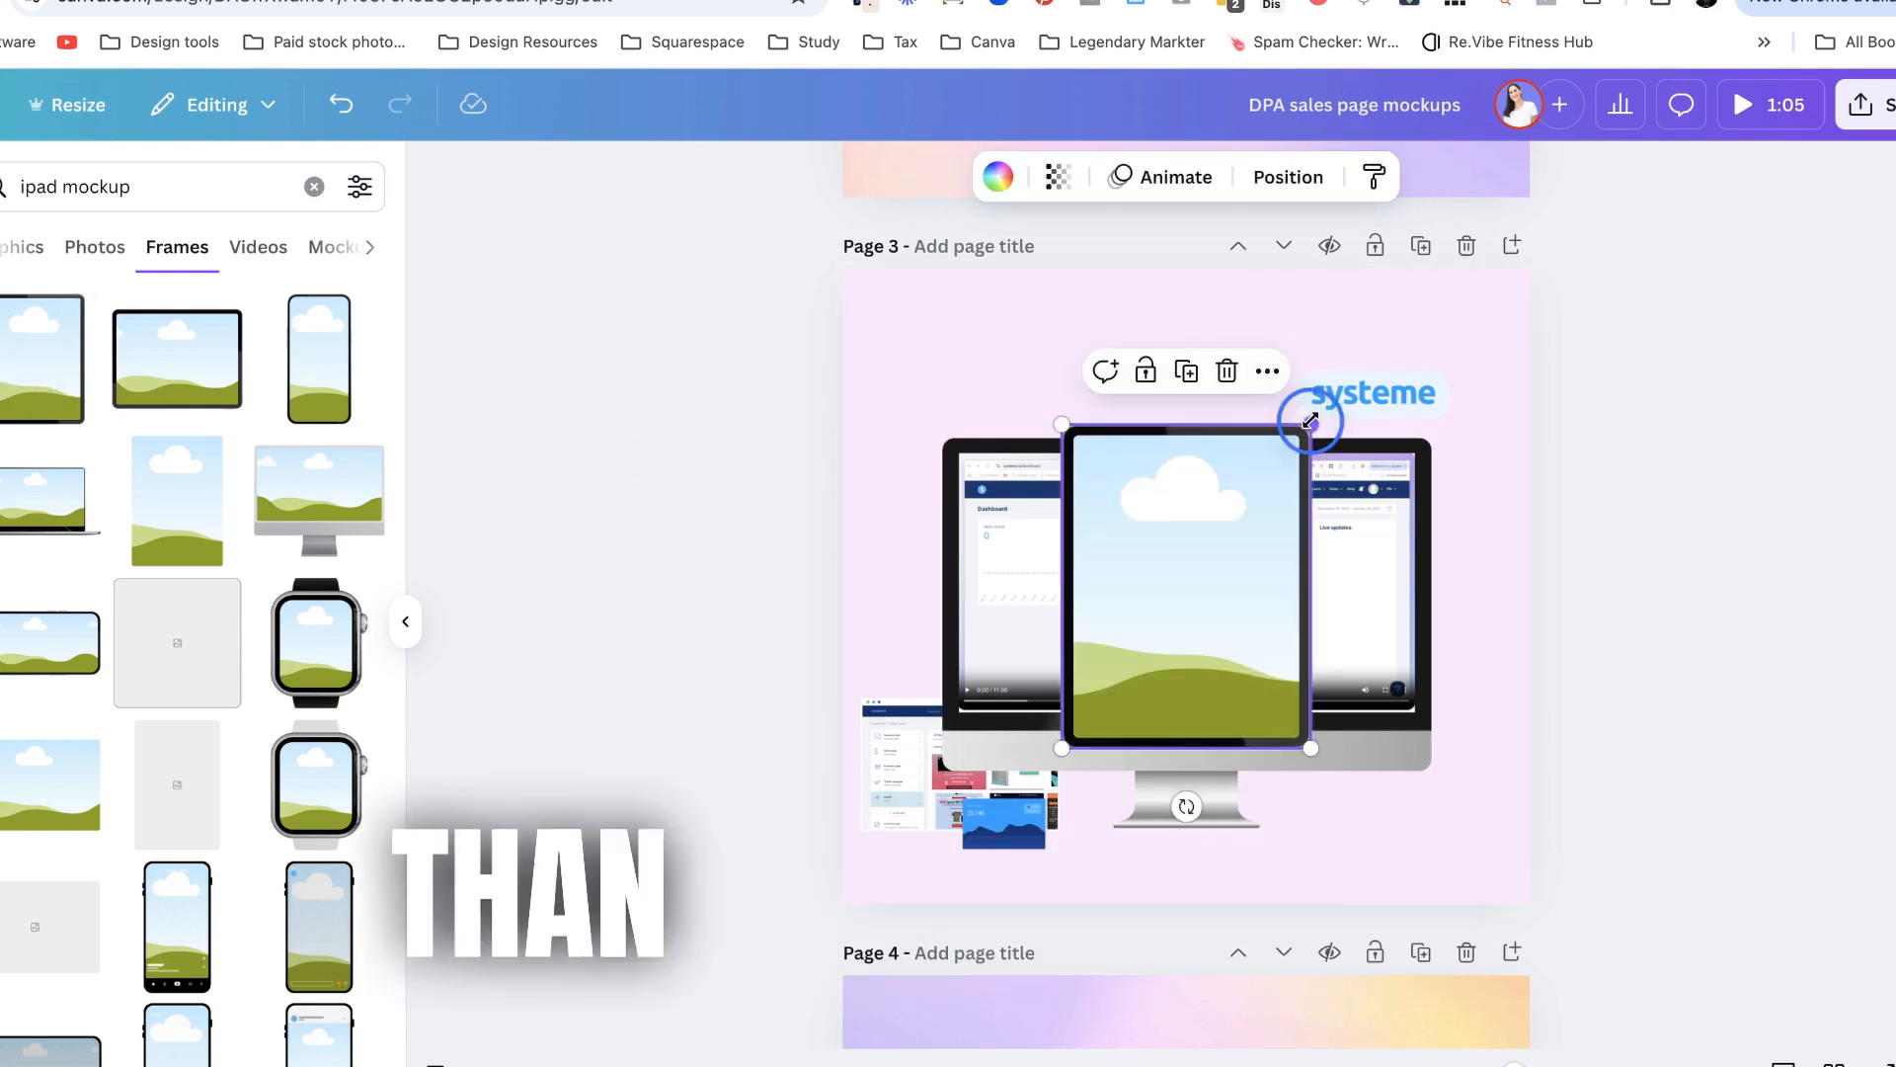
# - Resize the tablet frame and place it at the lower right, overlapping the monitor's bottom corner
pyautogui.moveTo(1309, 427); pyautogui.dragTo(1185, 582)
pyautogui.moveTo(1127, 667); pyautogui.dragTo(1385, 804)
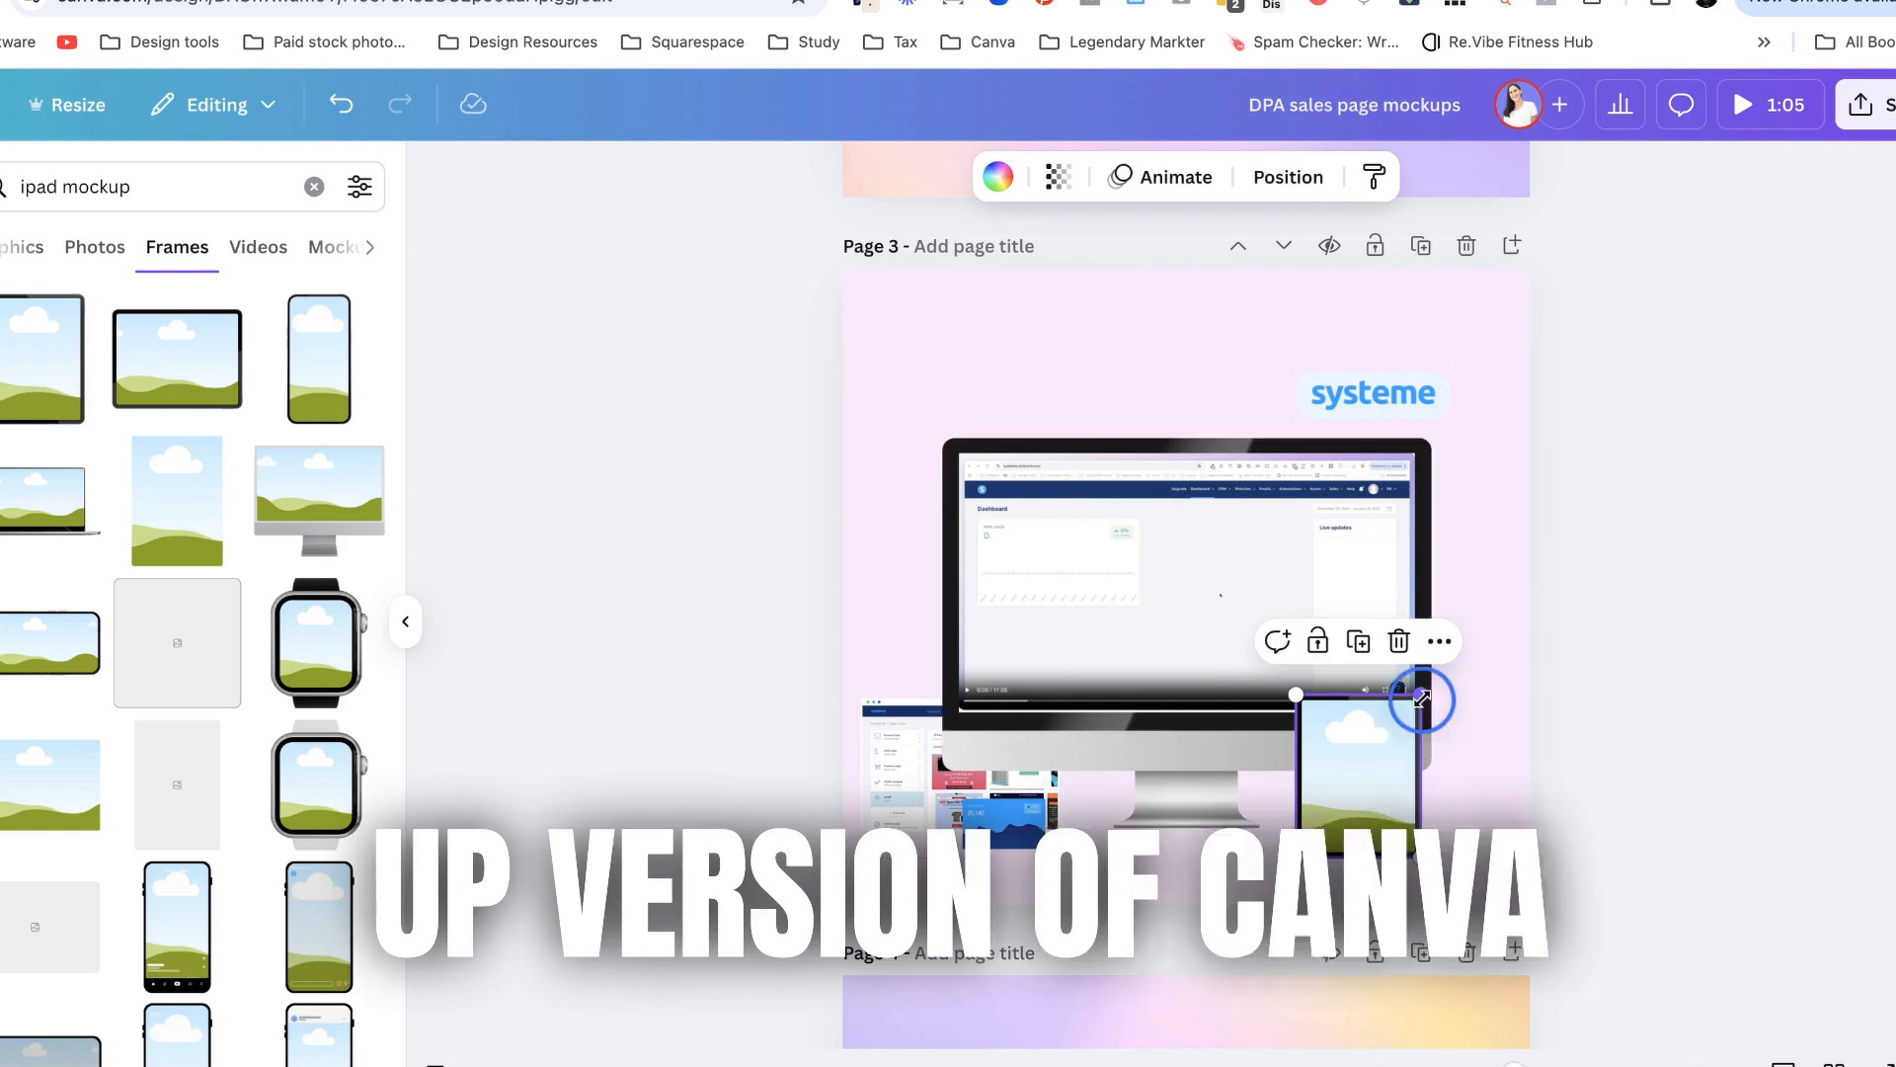
pyautogui.moveTo(1421, 704); pyautogui.dragTo(1440, 658)
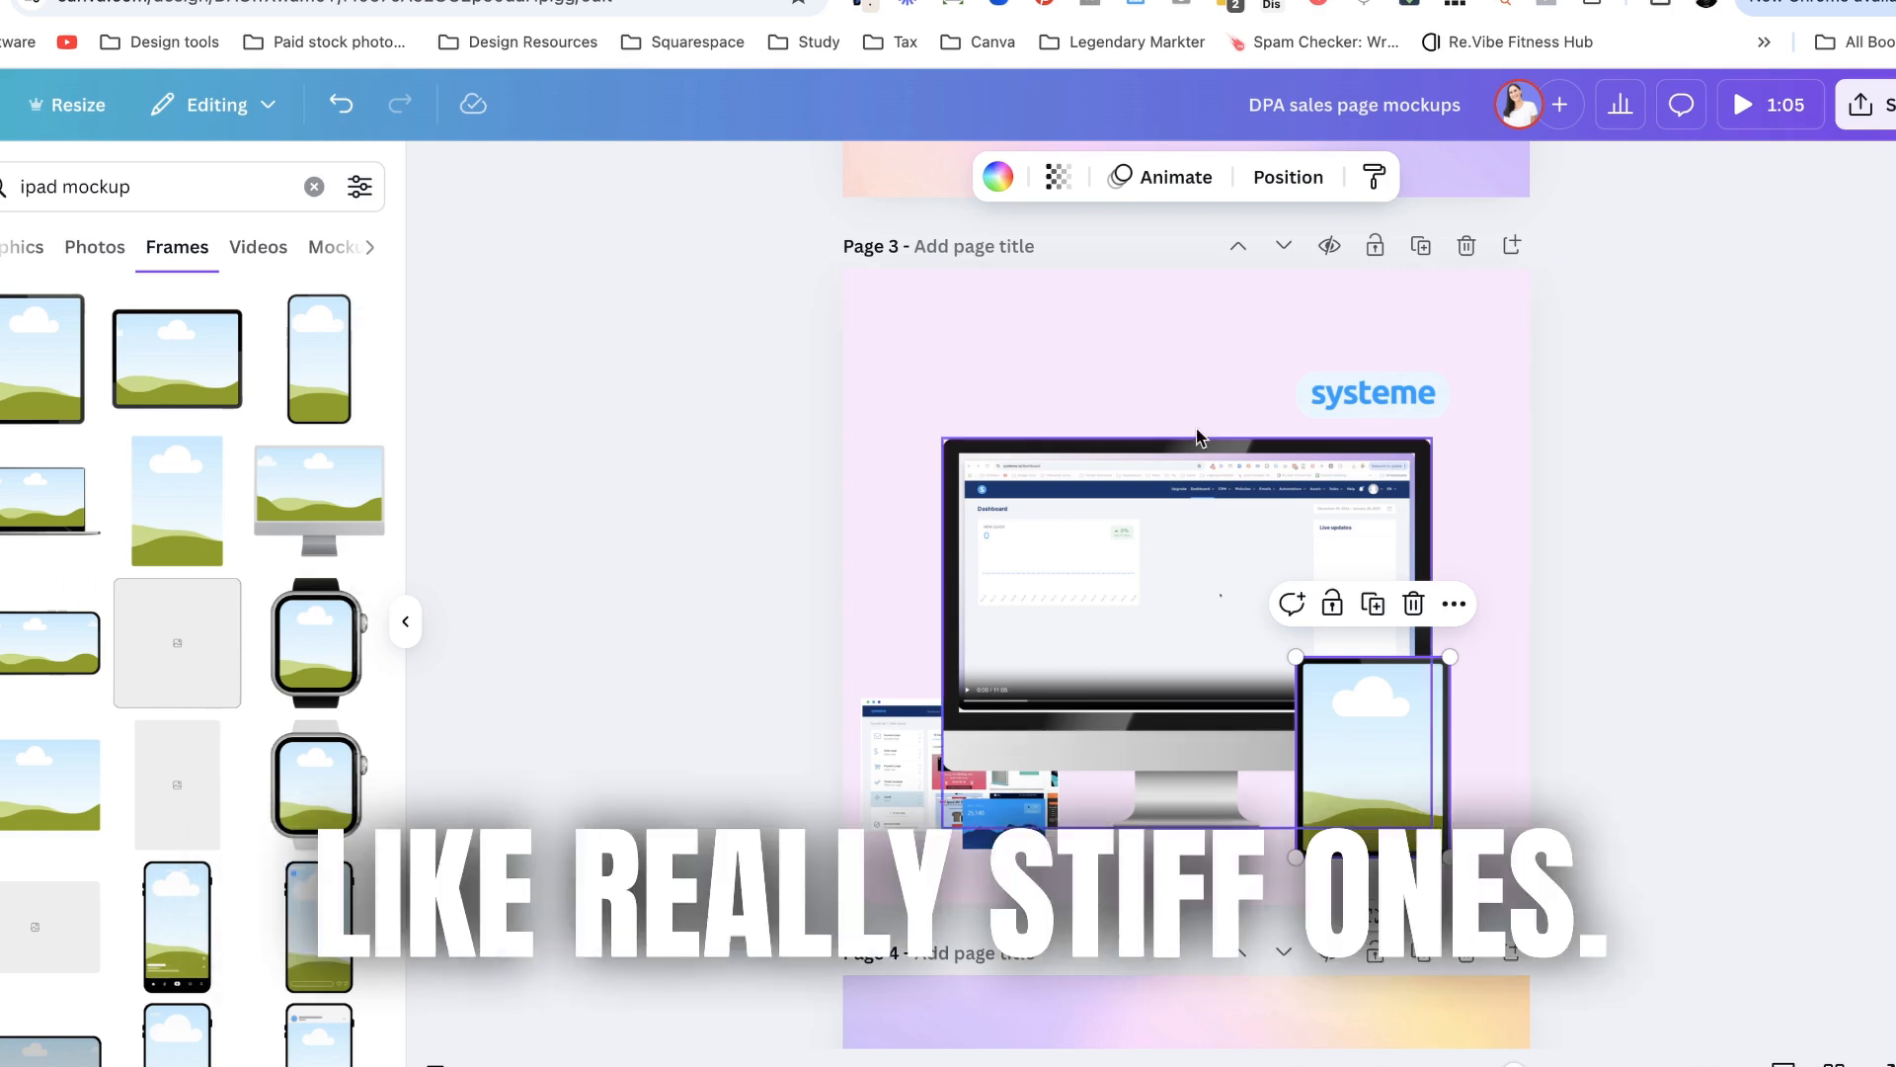
pyautogui.click(1067, 740)
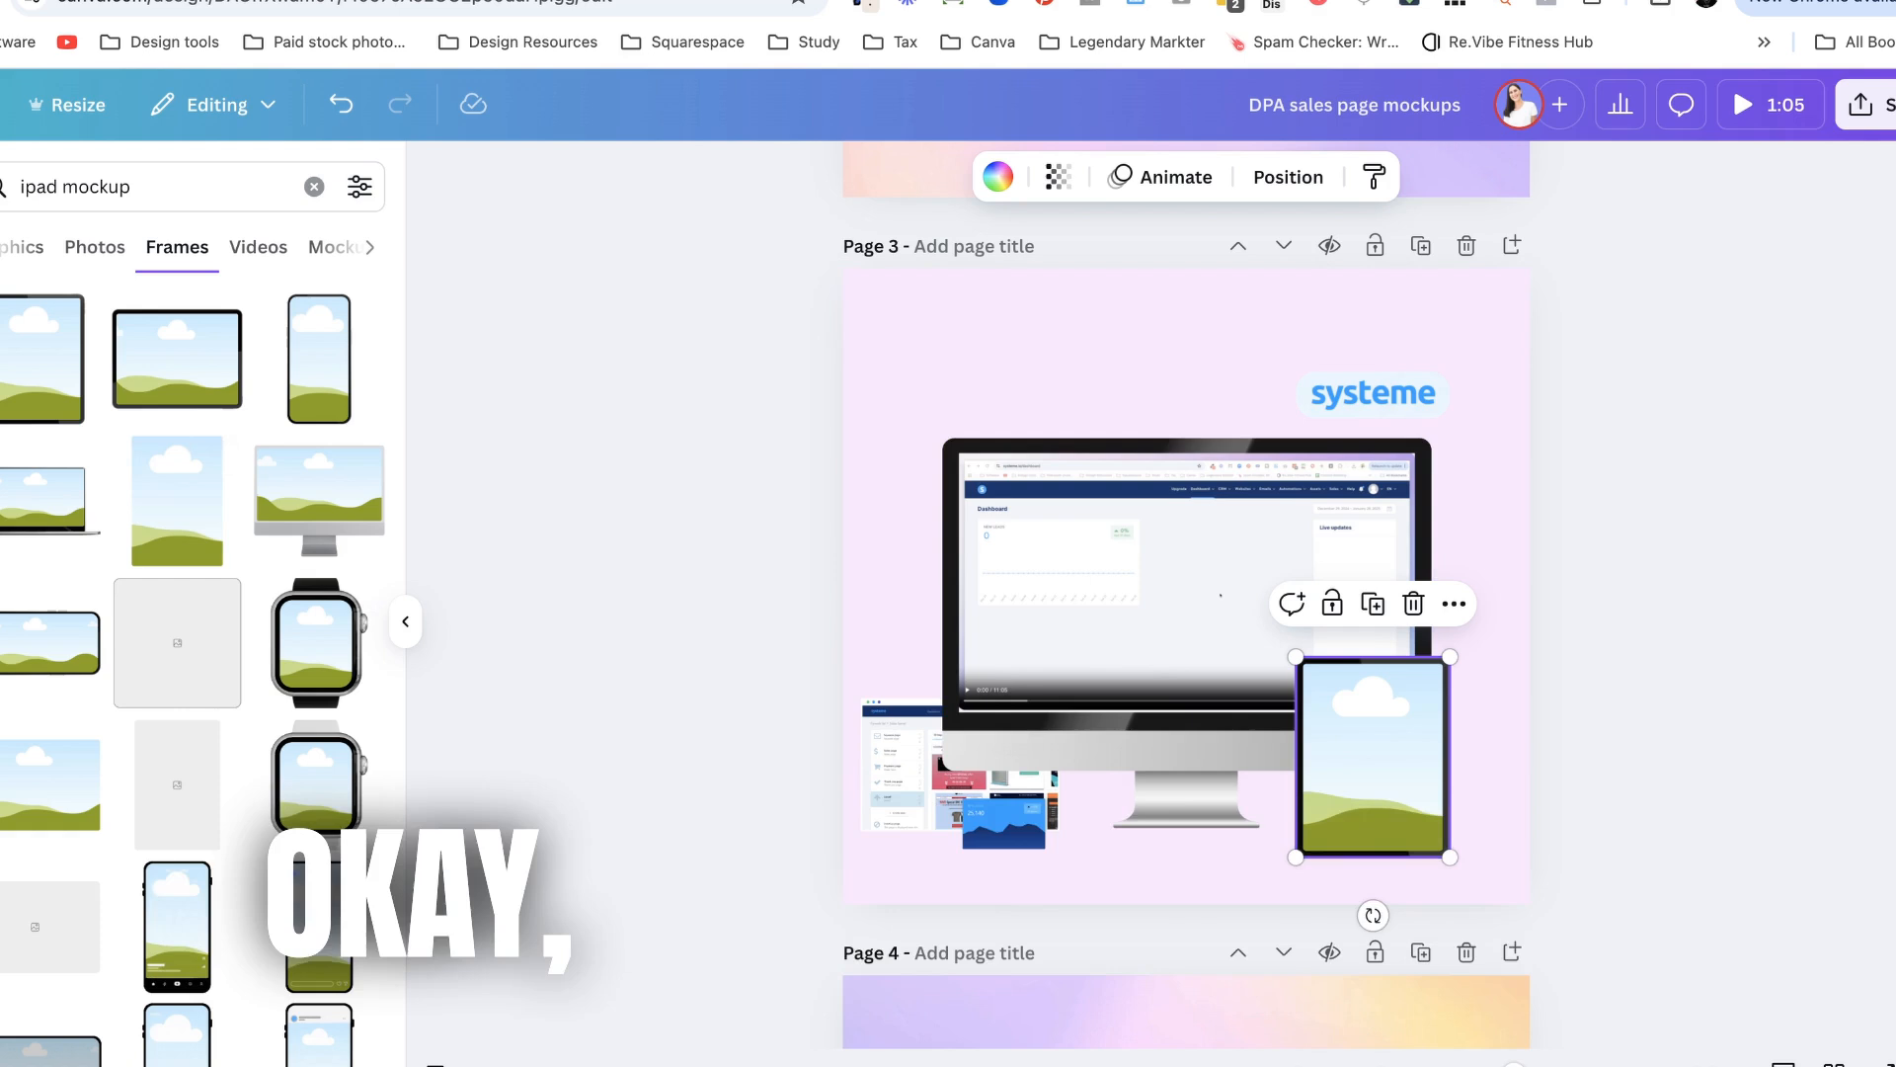
pyautogui.scroll(-3, 263, 630)
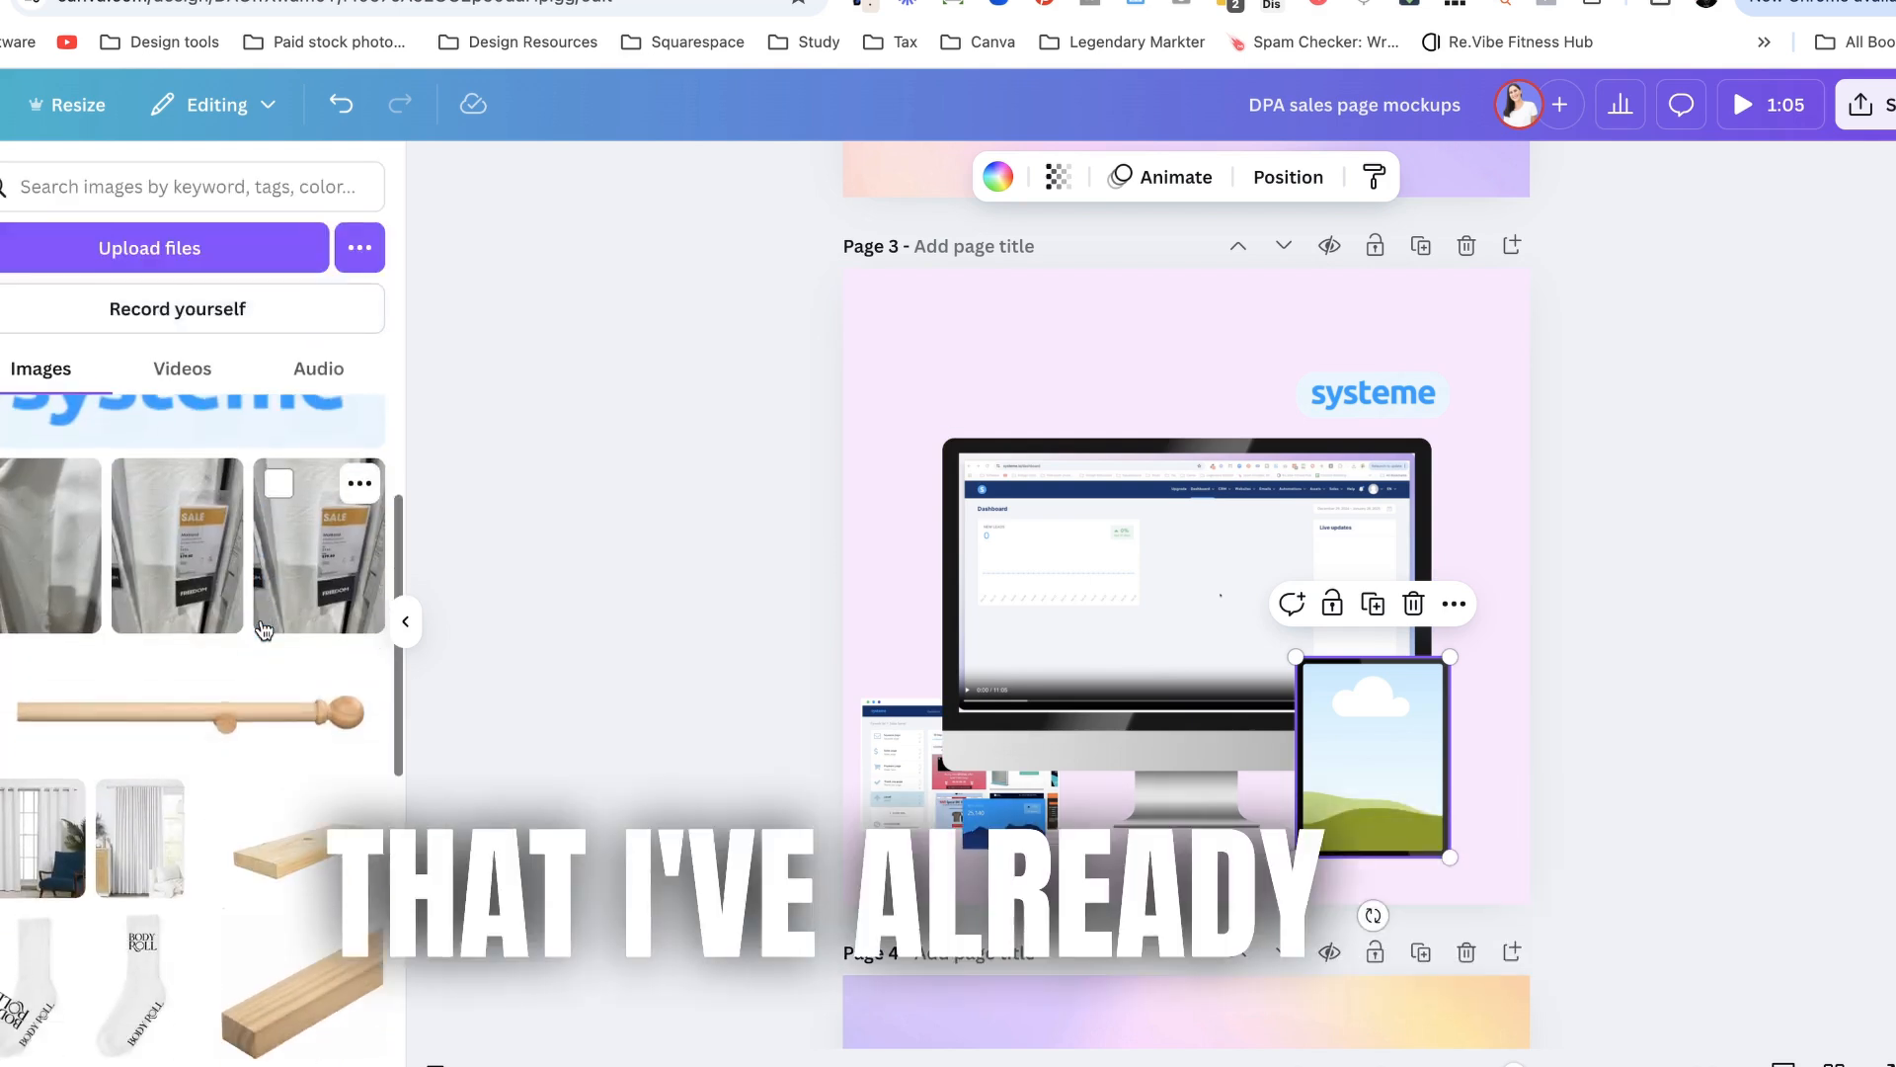
pyautogui.scroll(-3, 264, 629)
pyautogui.scroll(-3, 263, 630)
pyautogui.scroll(-5, 264, 630)
pyautogui.scroll(2, 223, 578)
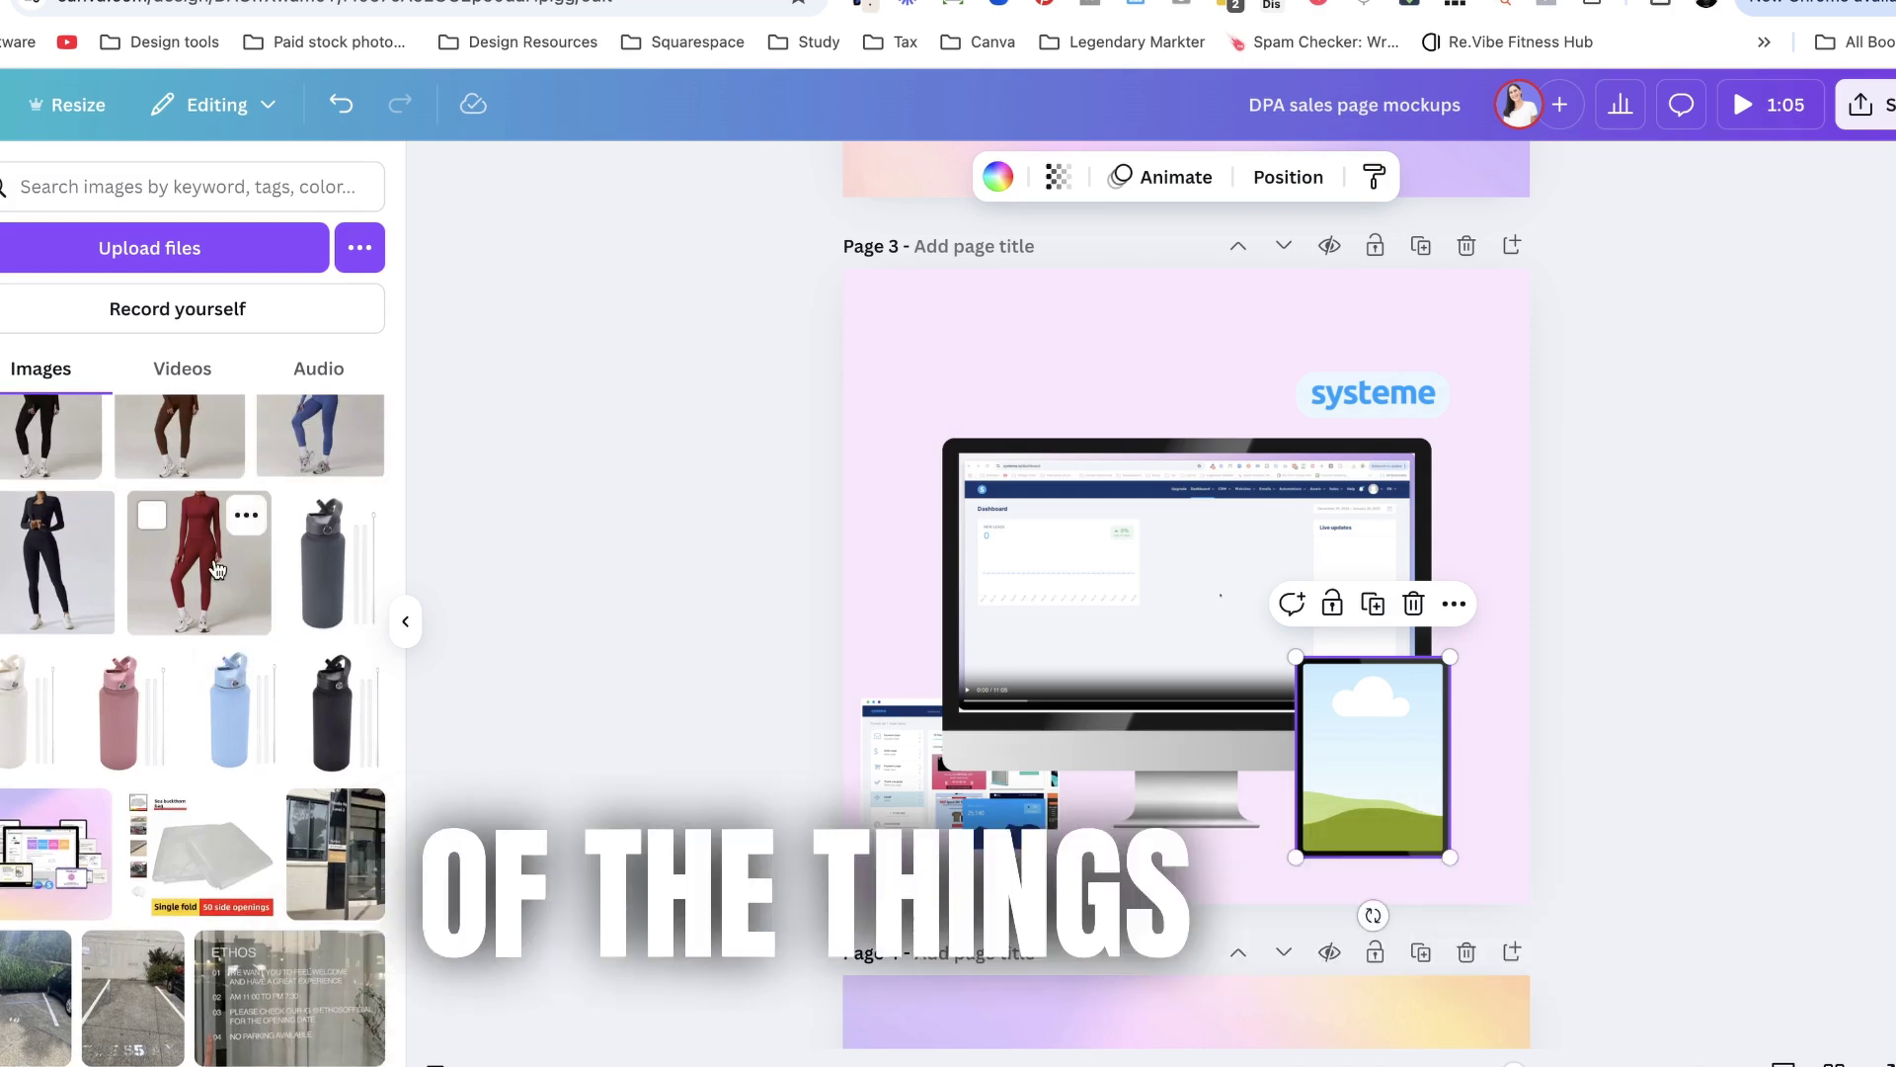
# - Fill the tablet frame with the red outfit photo from Uploads and make the tablet slightly smaller
pyautogui.moveTo(216, 567); pyautogui.dragTo(1363, 756)
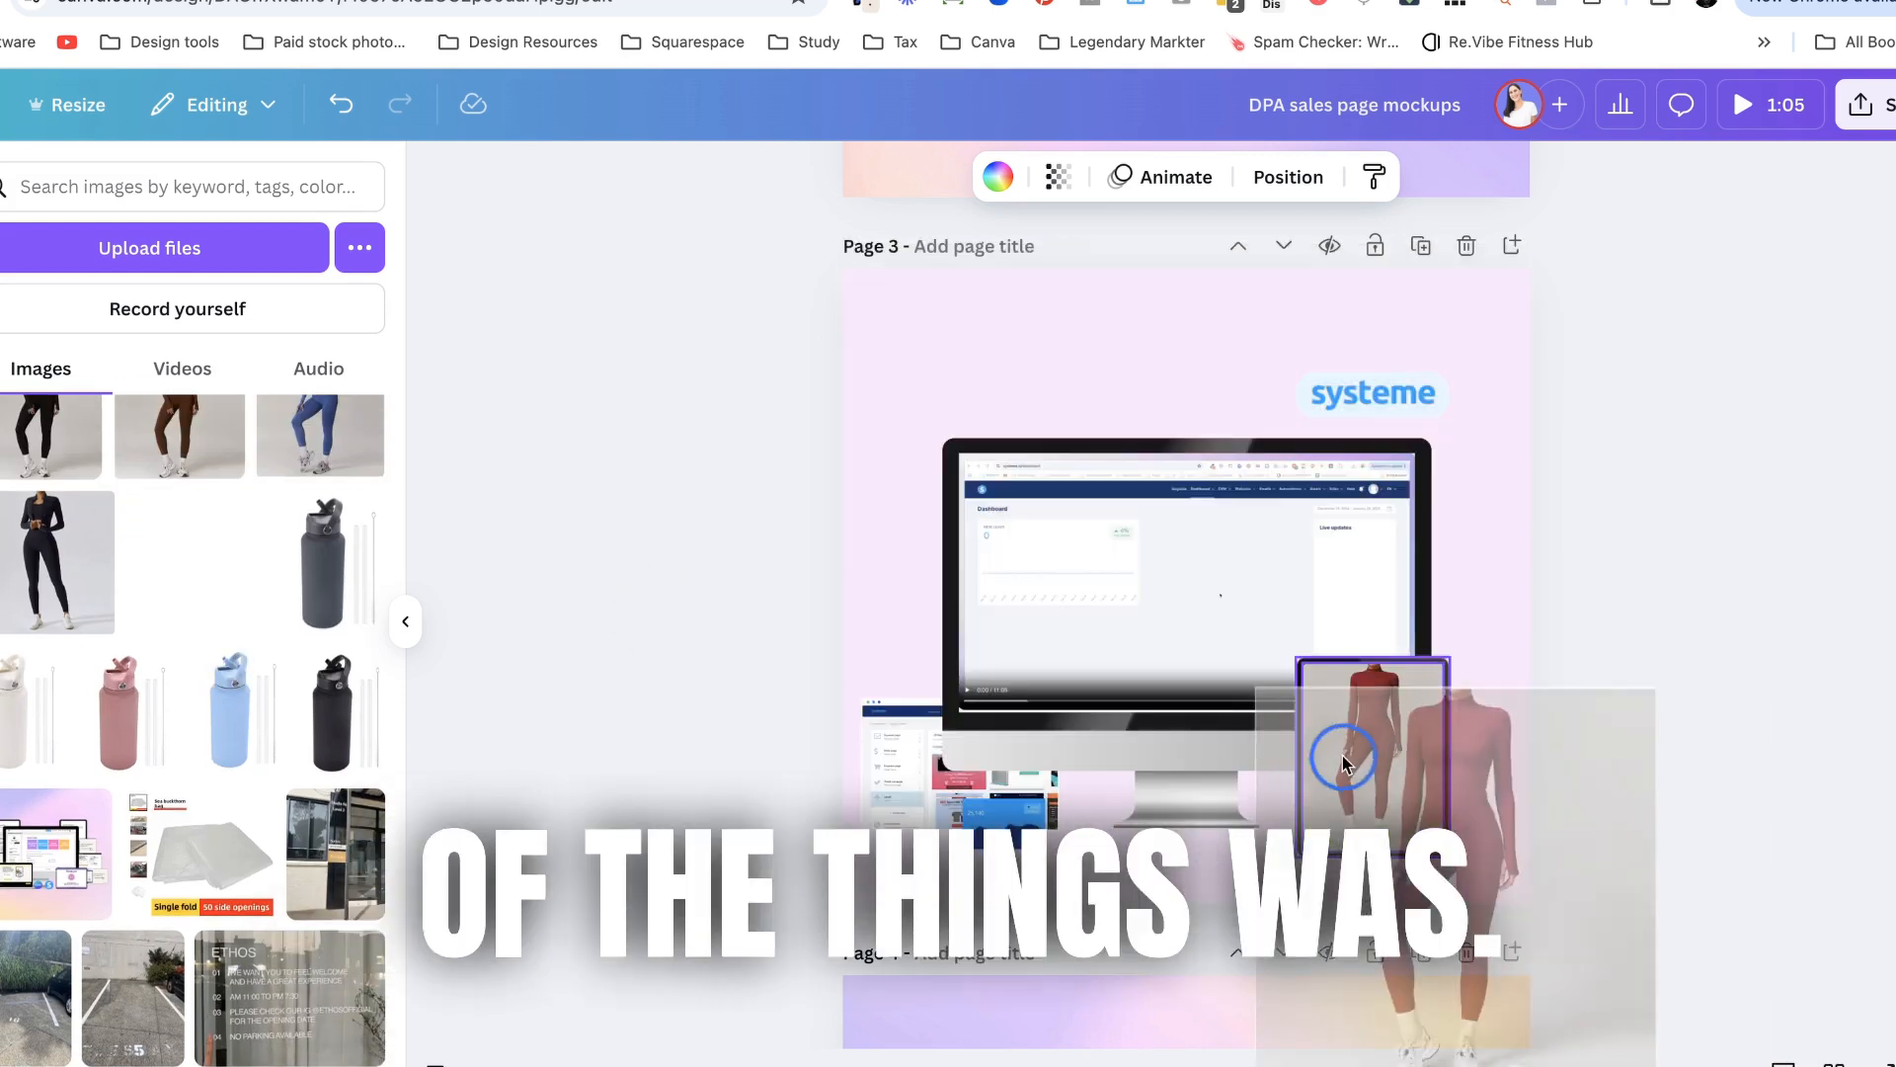
pyautogui.click(1504, 720)
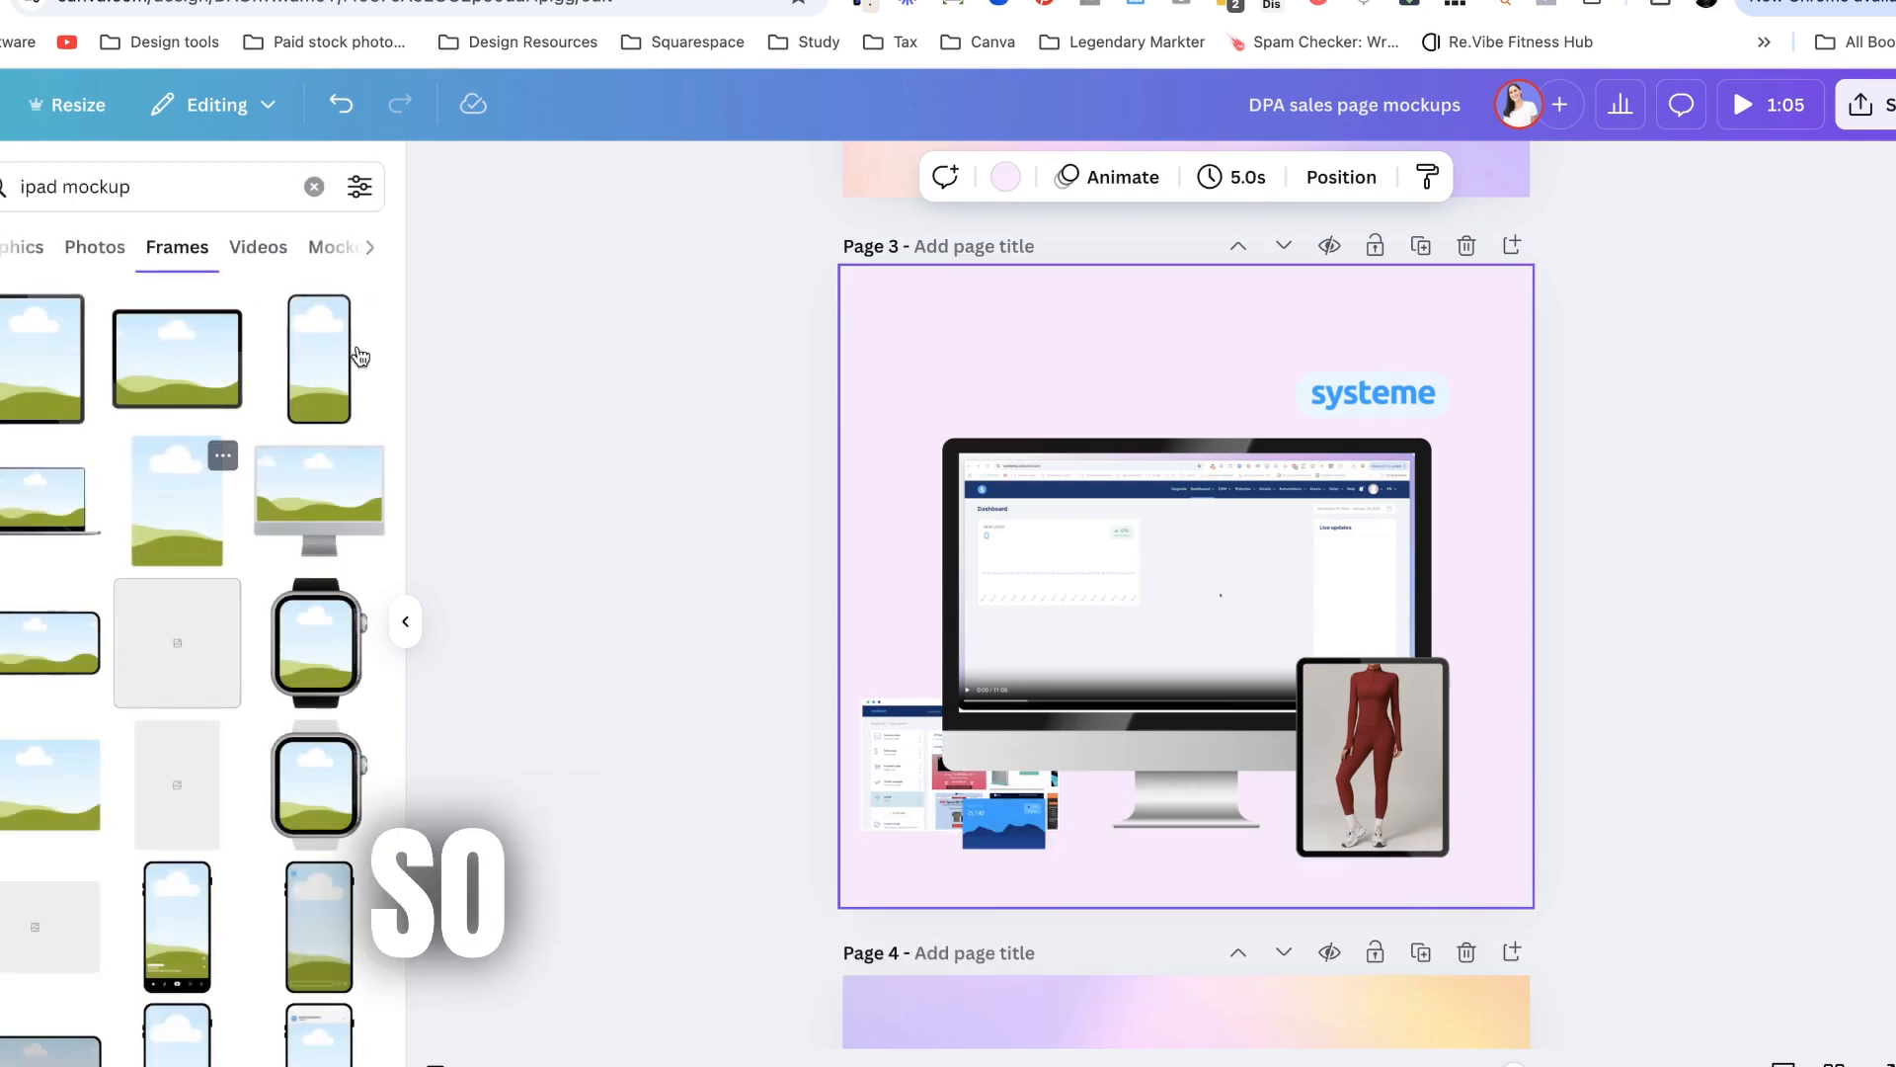
pyautogui.moveTo(1297, 657); pyautogui.dragTo(1324, 692)
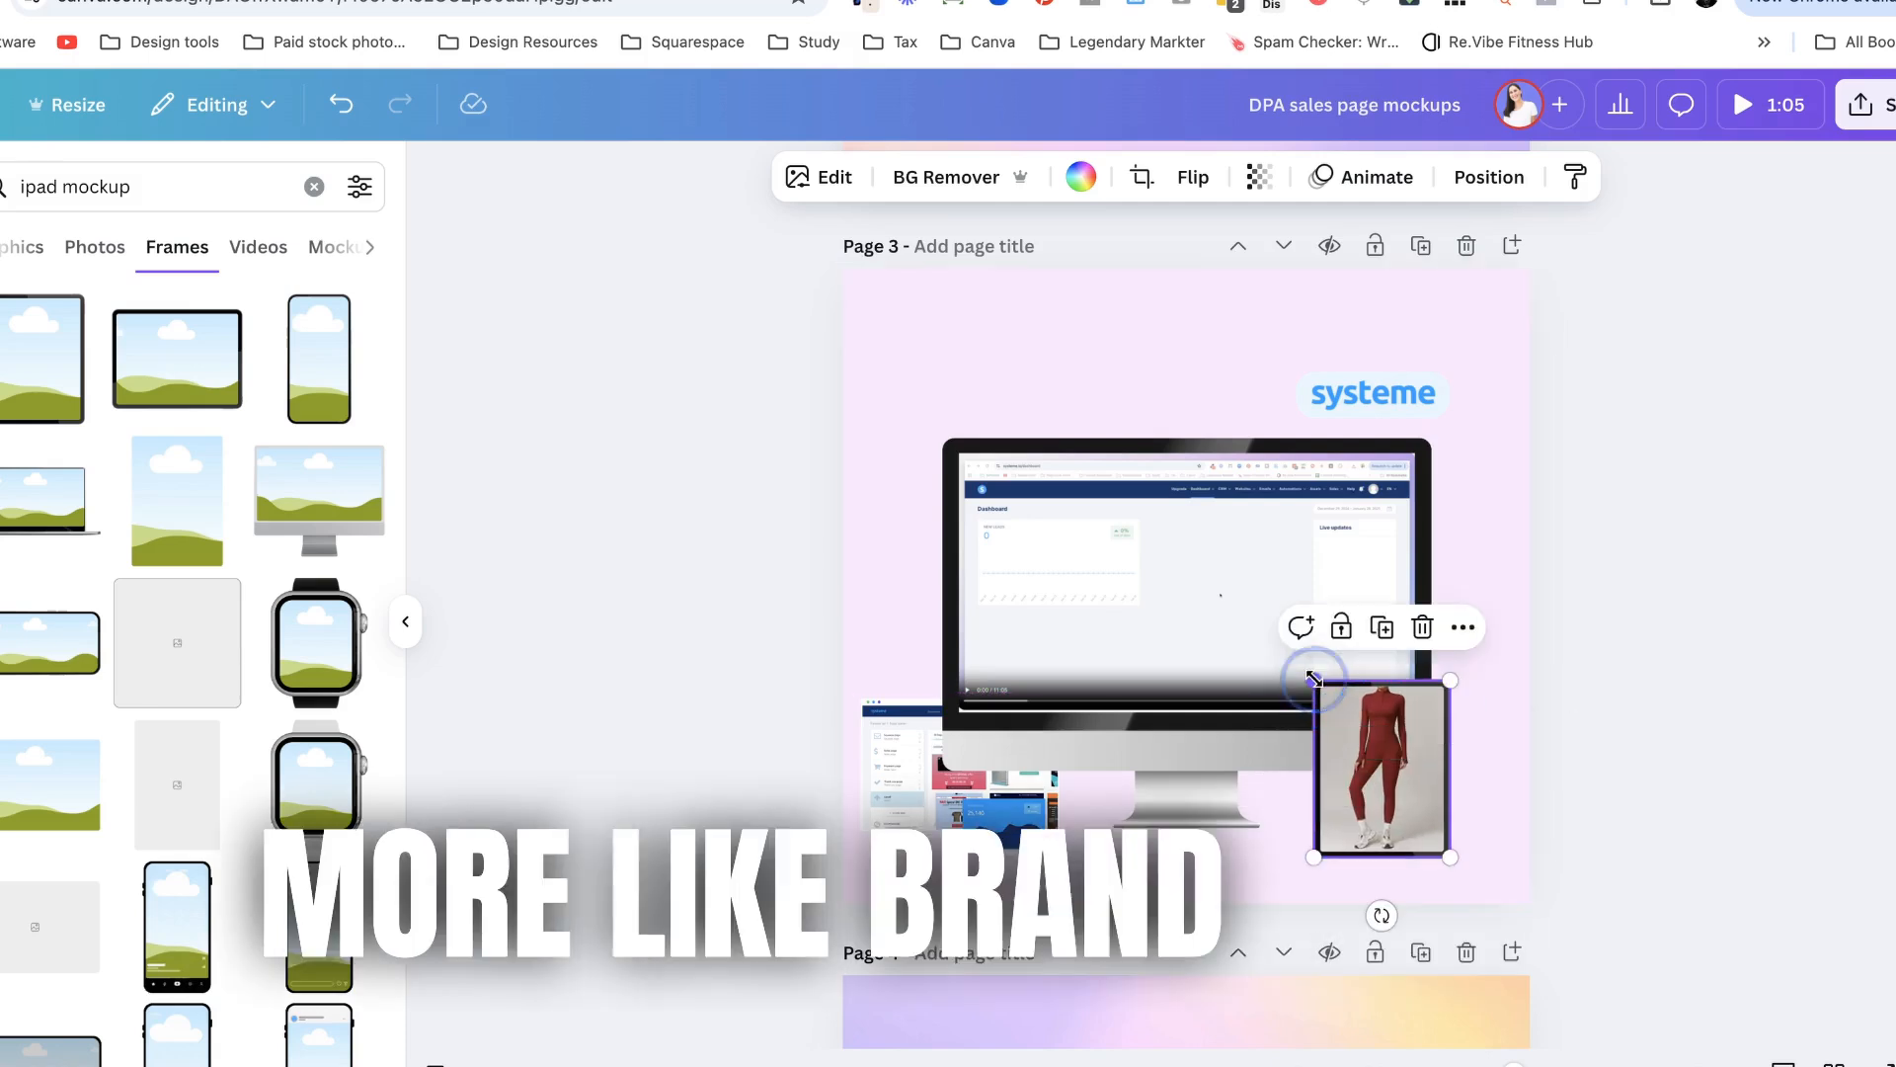
pyautogui.click(1537, 665)
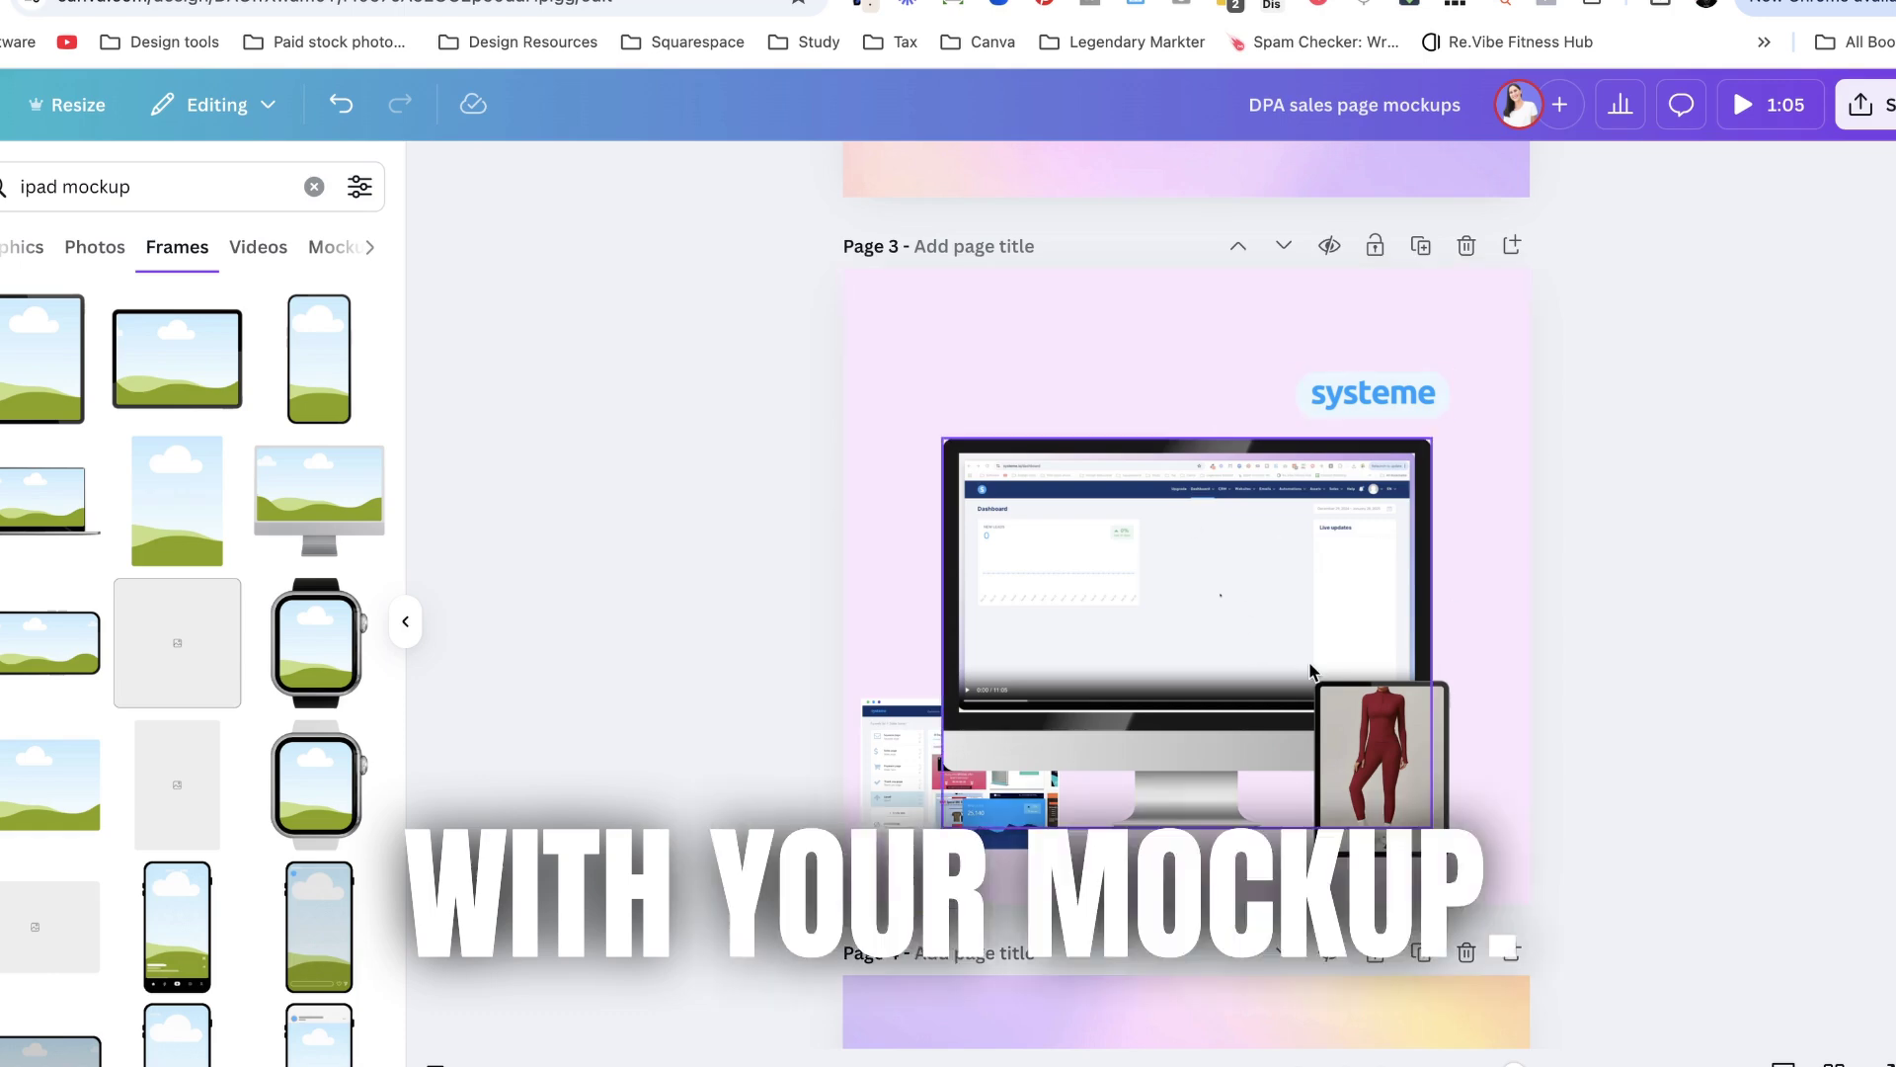
pyautogui.scroll(5, 1344, 776)
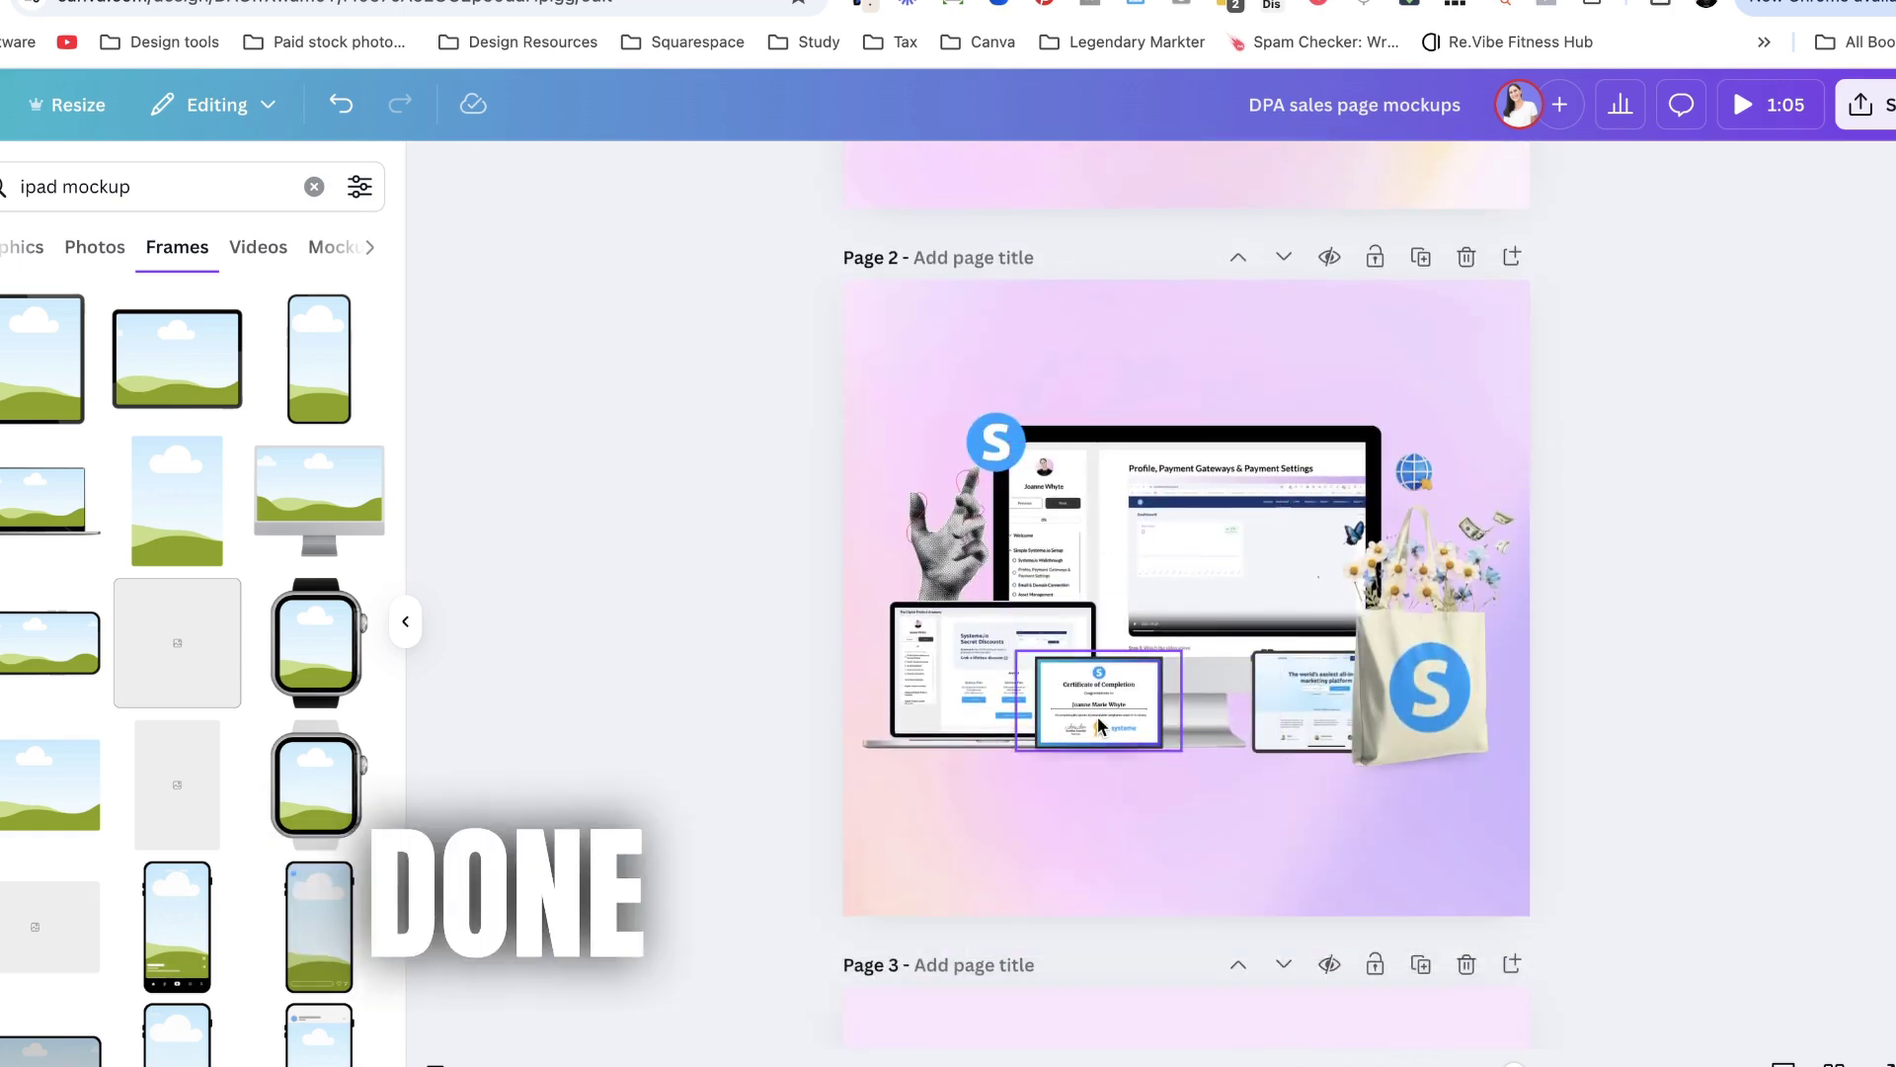
pyautogui.scroll(-5, 1098, 716)
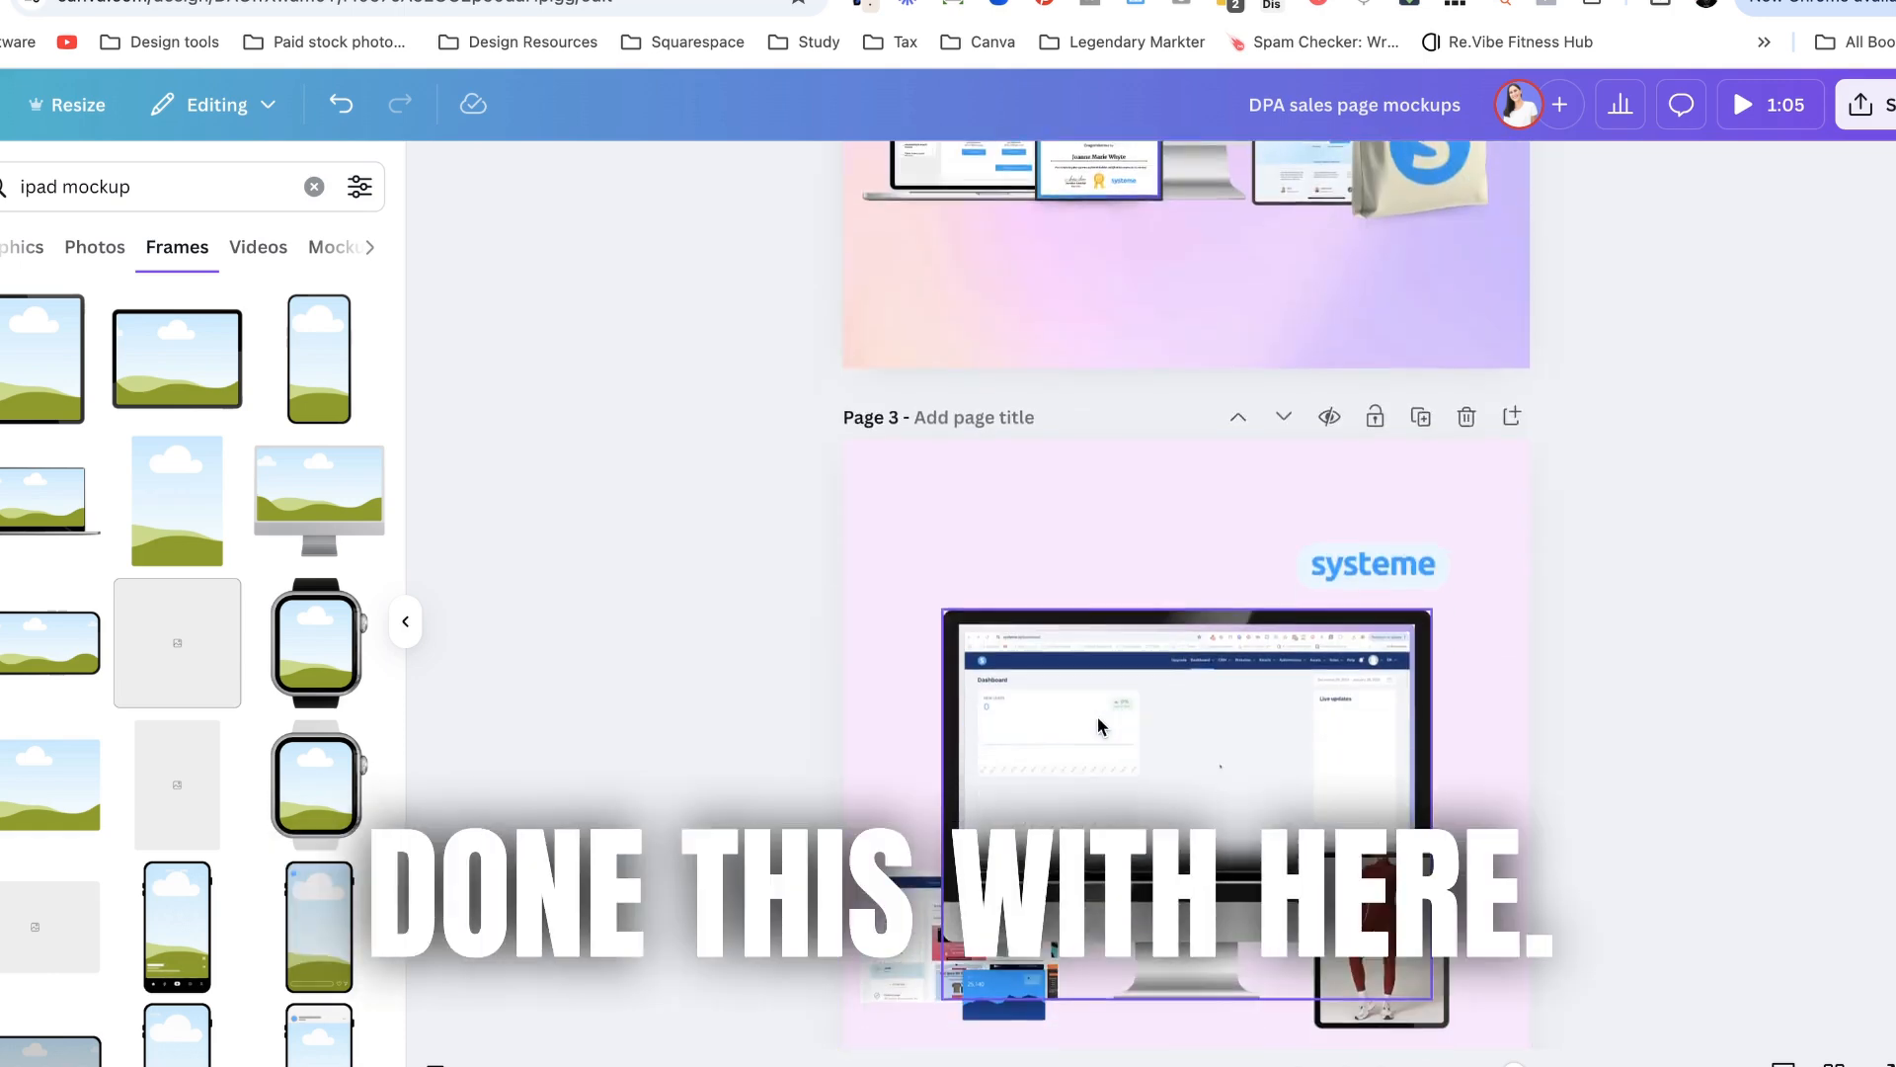
pyautogui.scroll(4, 1097, 716)
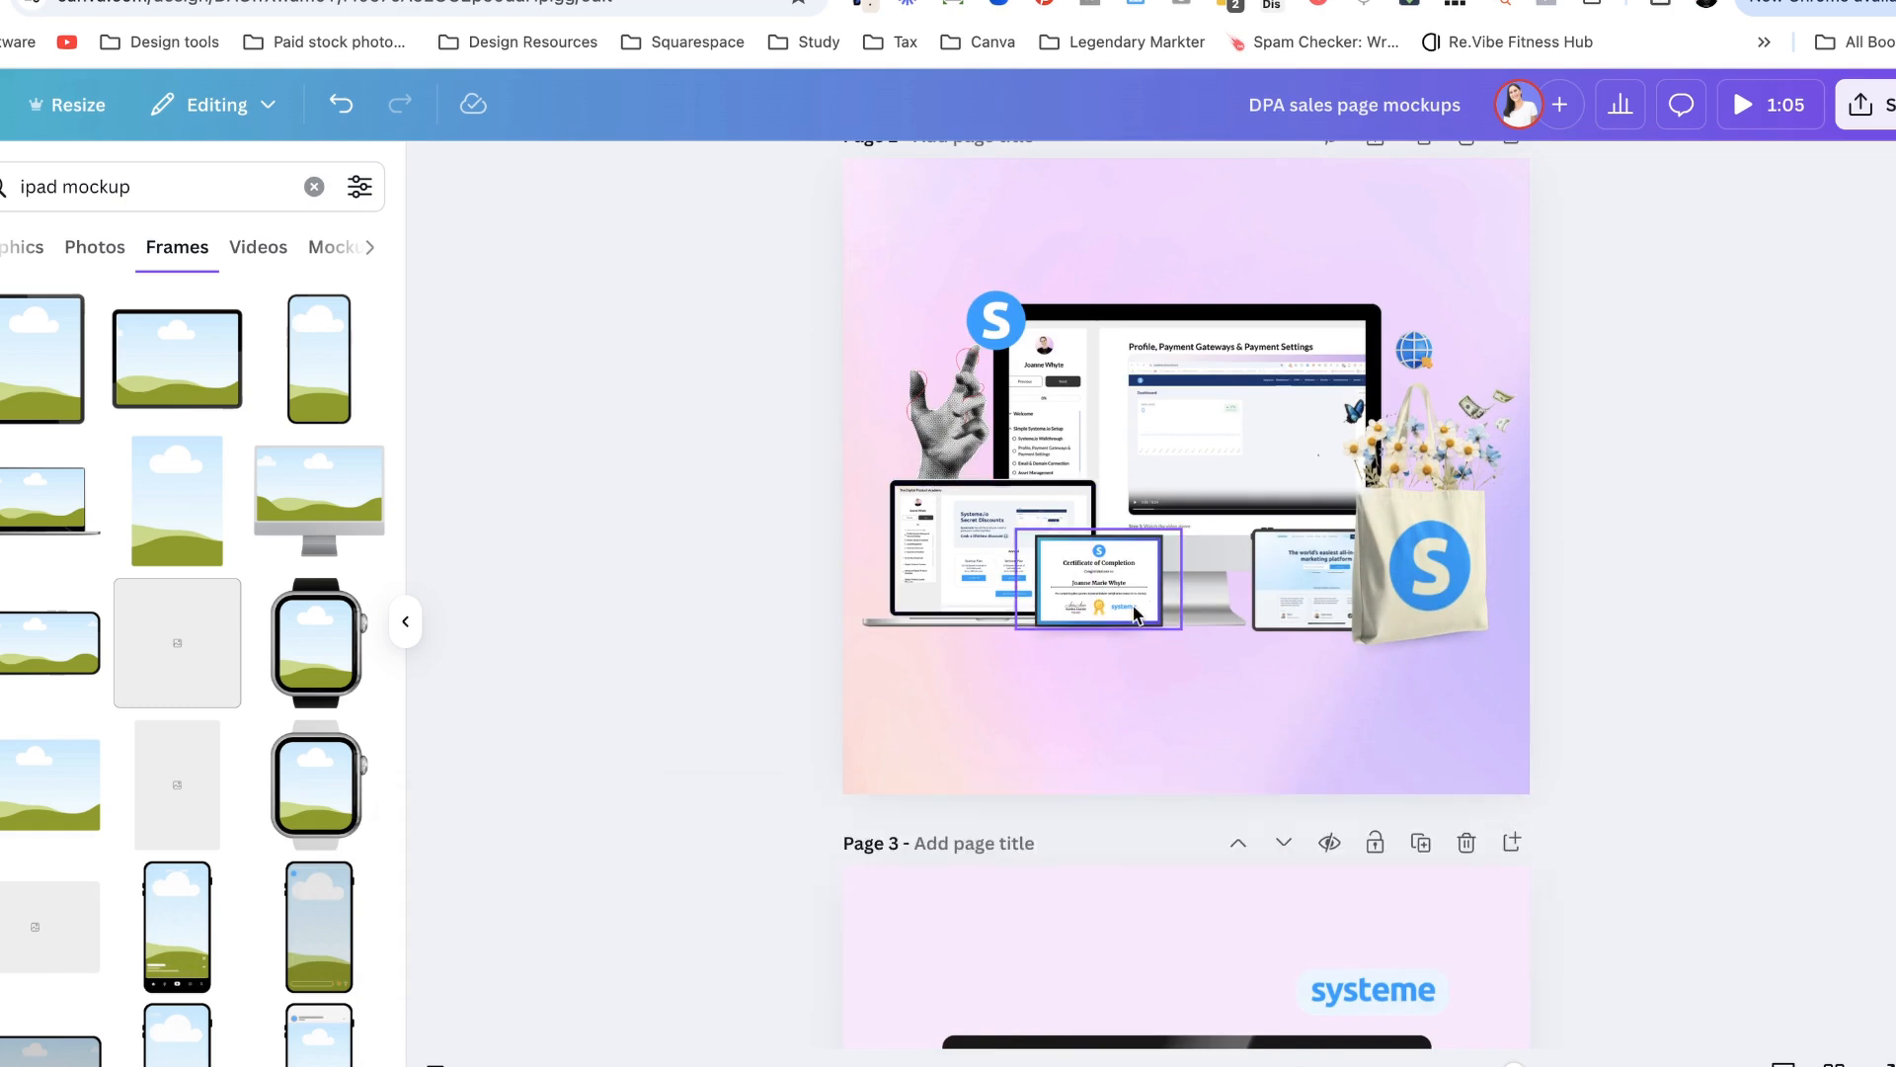
# - Copy the certificate of completion from page 2 and paste it onto page 3 below the monitor
pyautogui.click(1135, 600)
pyautogui.hotkey('ctrl', 'c')
pyautogui.scroll(-8, 1098, 715)
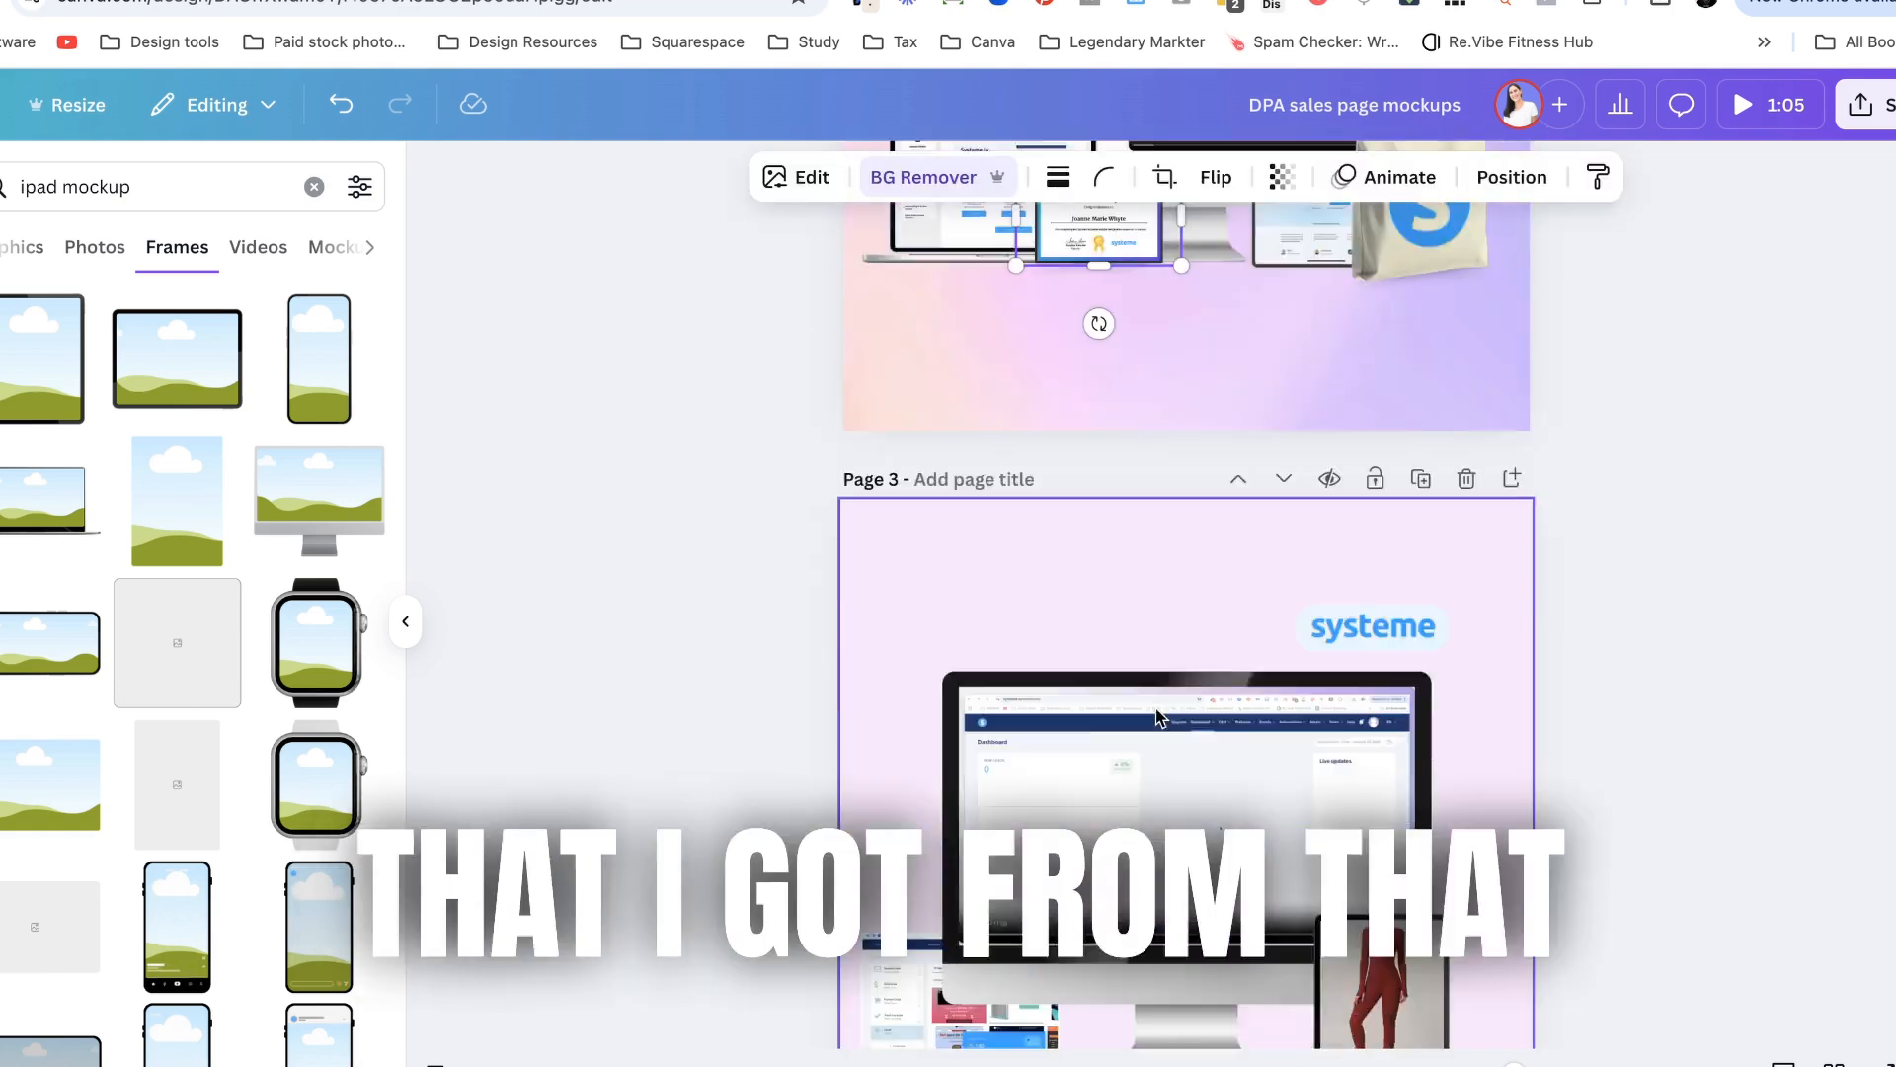
pyautogui.hotkey('ctrl', 'v')
pyautogui.moveTo(1098, 700); pyautogui.dragTo(1185, 818)
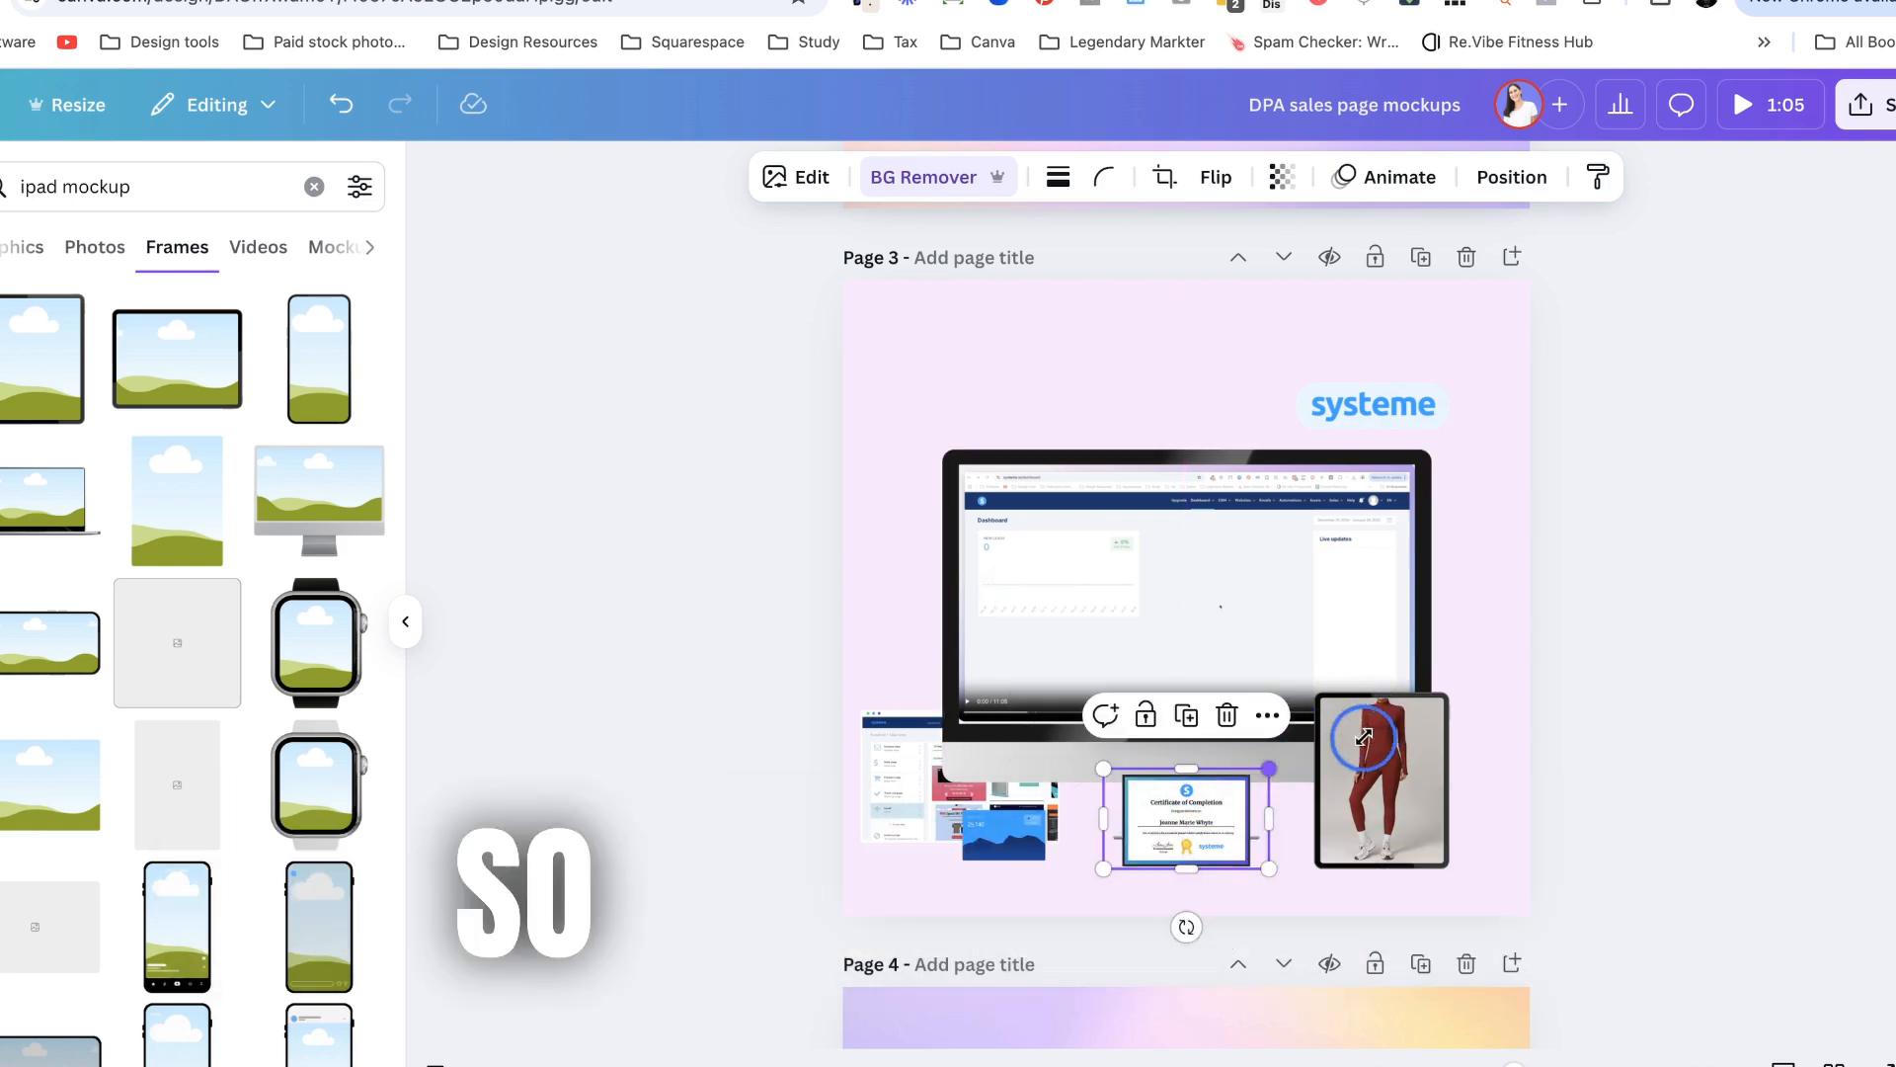
# - Resize the certificate copy so it fits in front of the monitor's base beside the tablet
pyautogui.moveTo(1266, 770); pyautogui.dragTo(1326, 734)
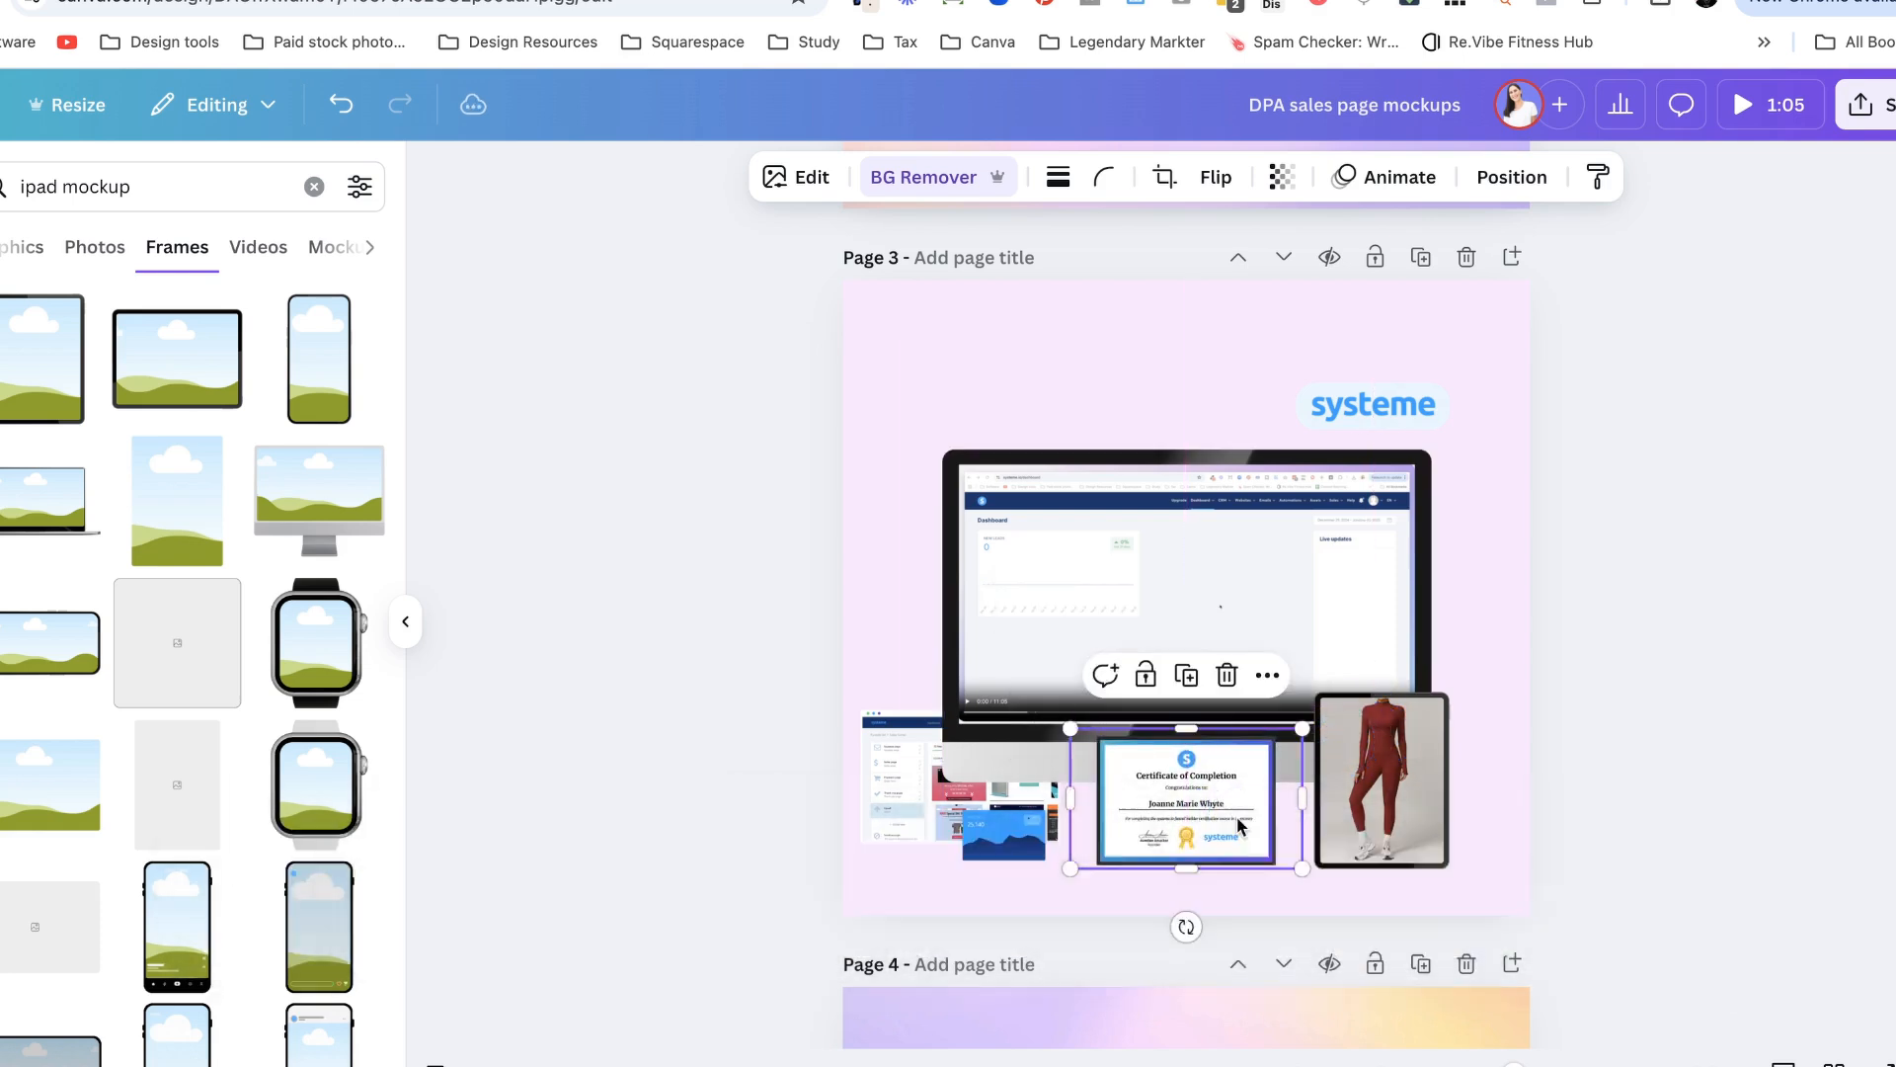
pyautogui.scroll(8, 1239, 819)
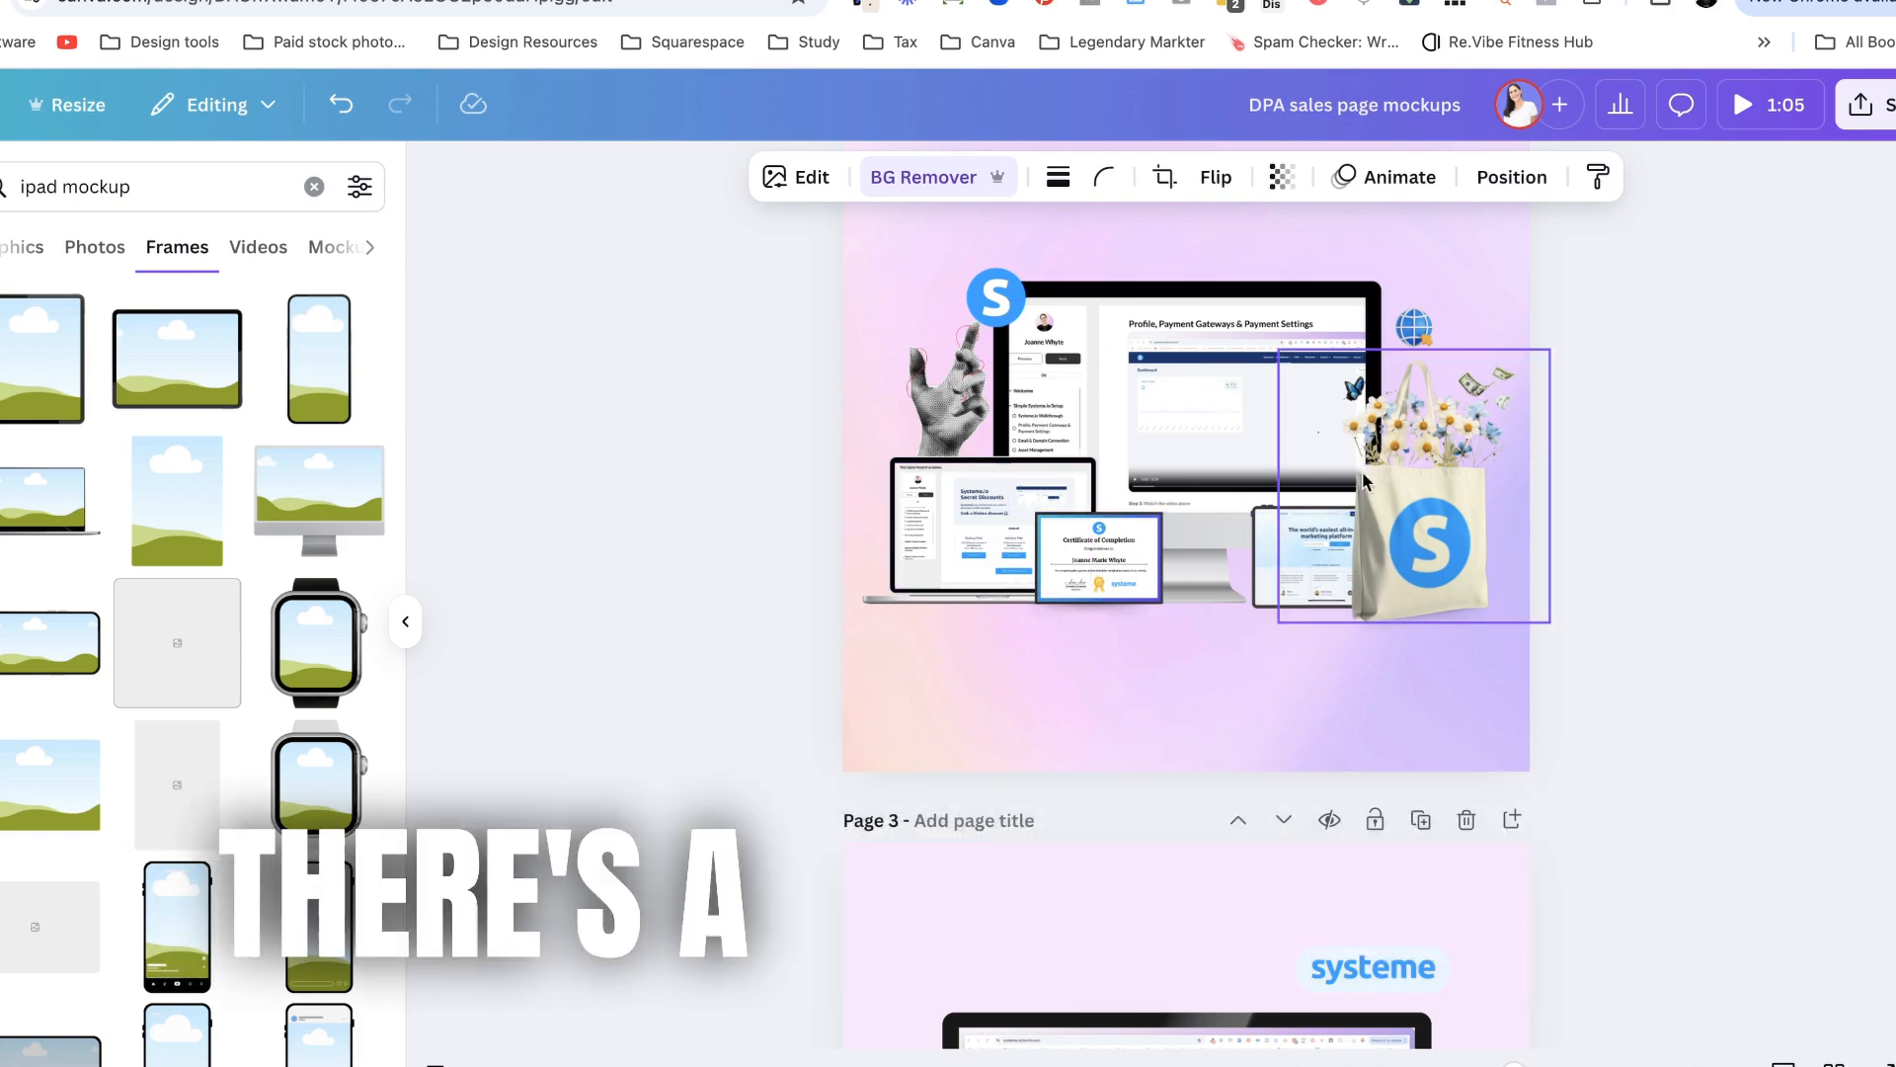
pyautogui.scroll(-8, 1304, 683)
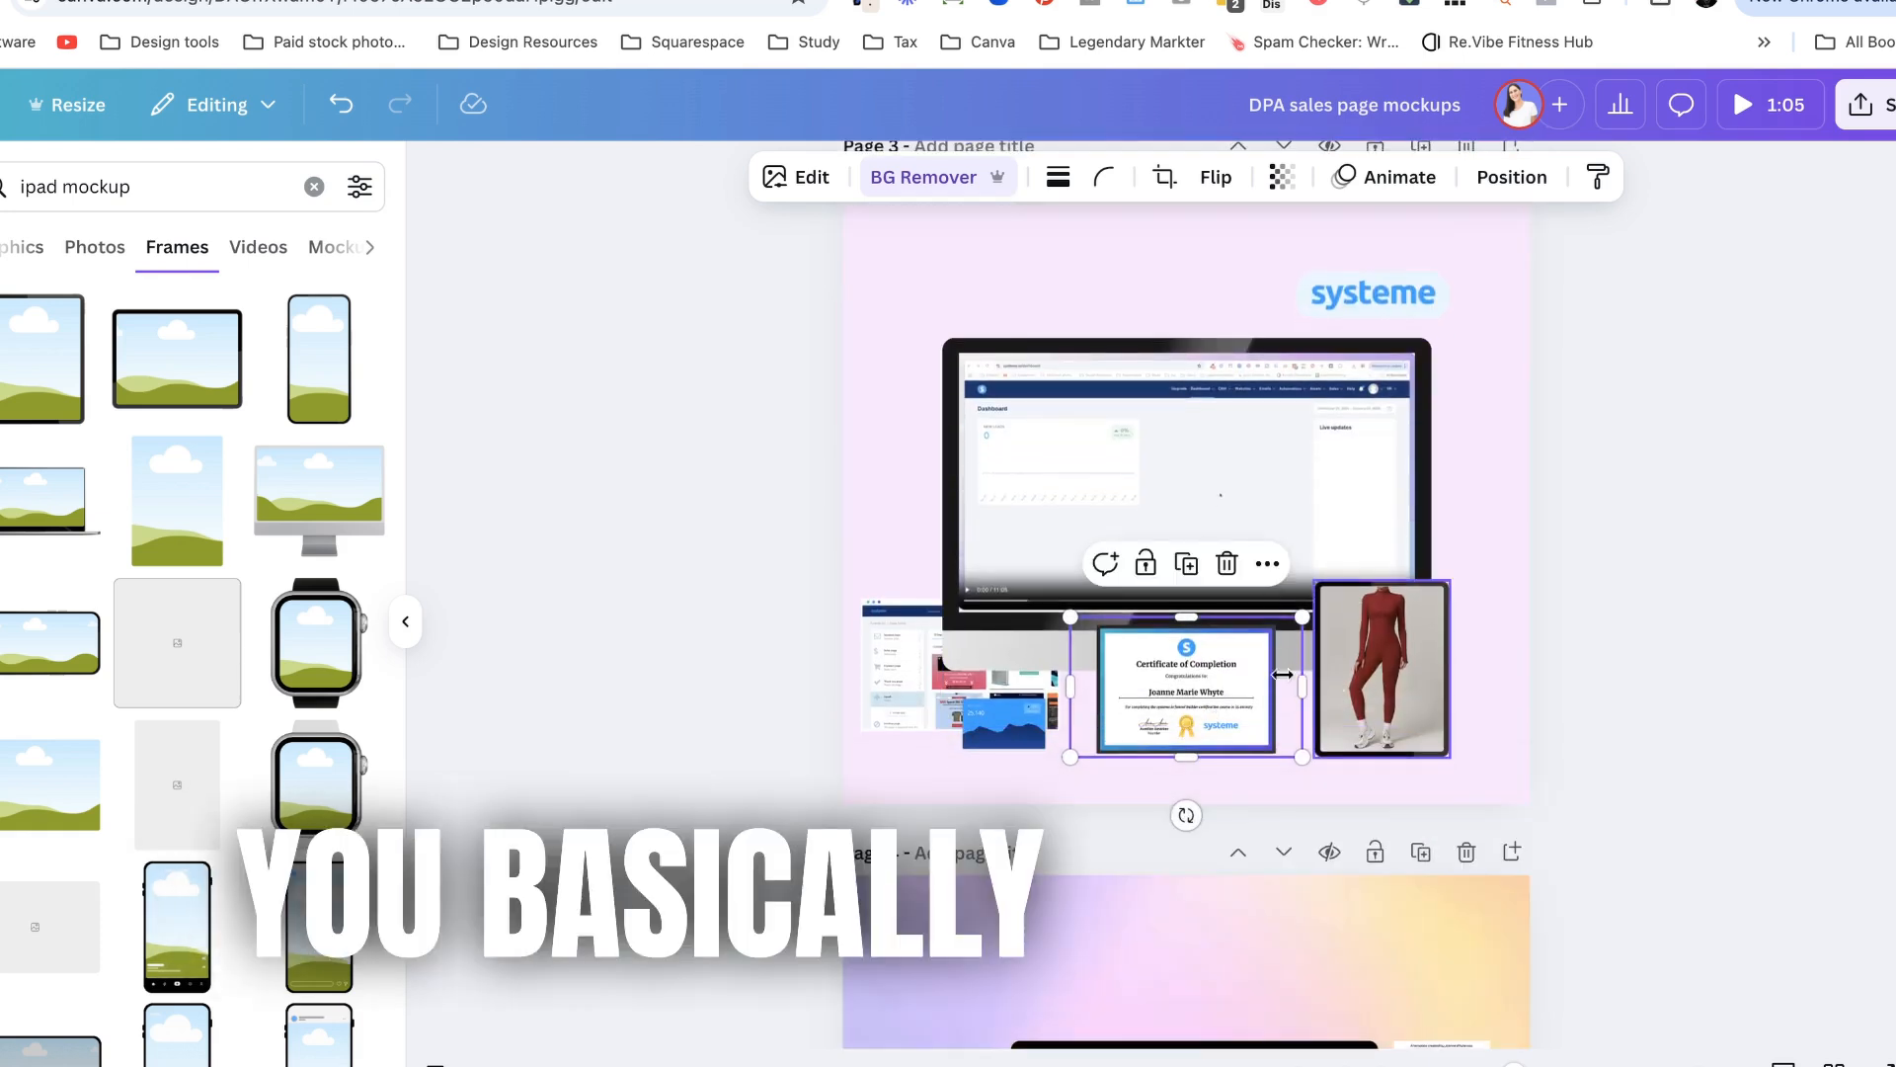
pyautogui.scroll(1, 1197, 583)
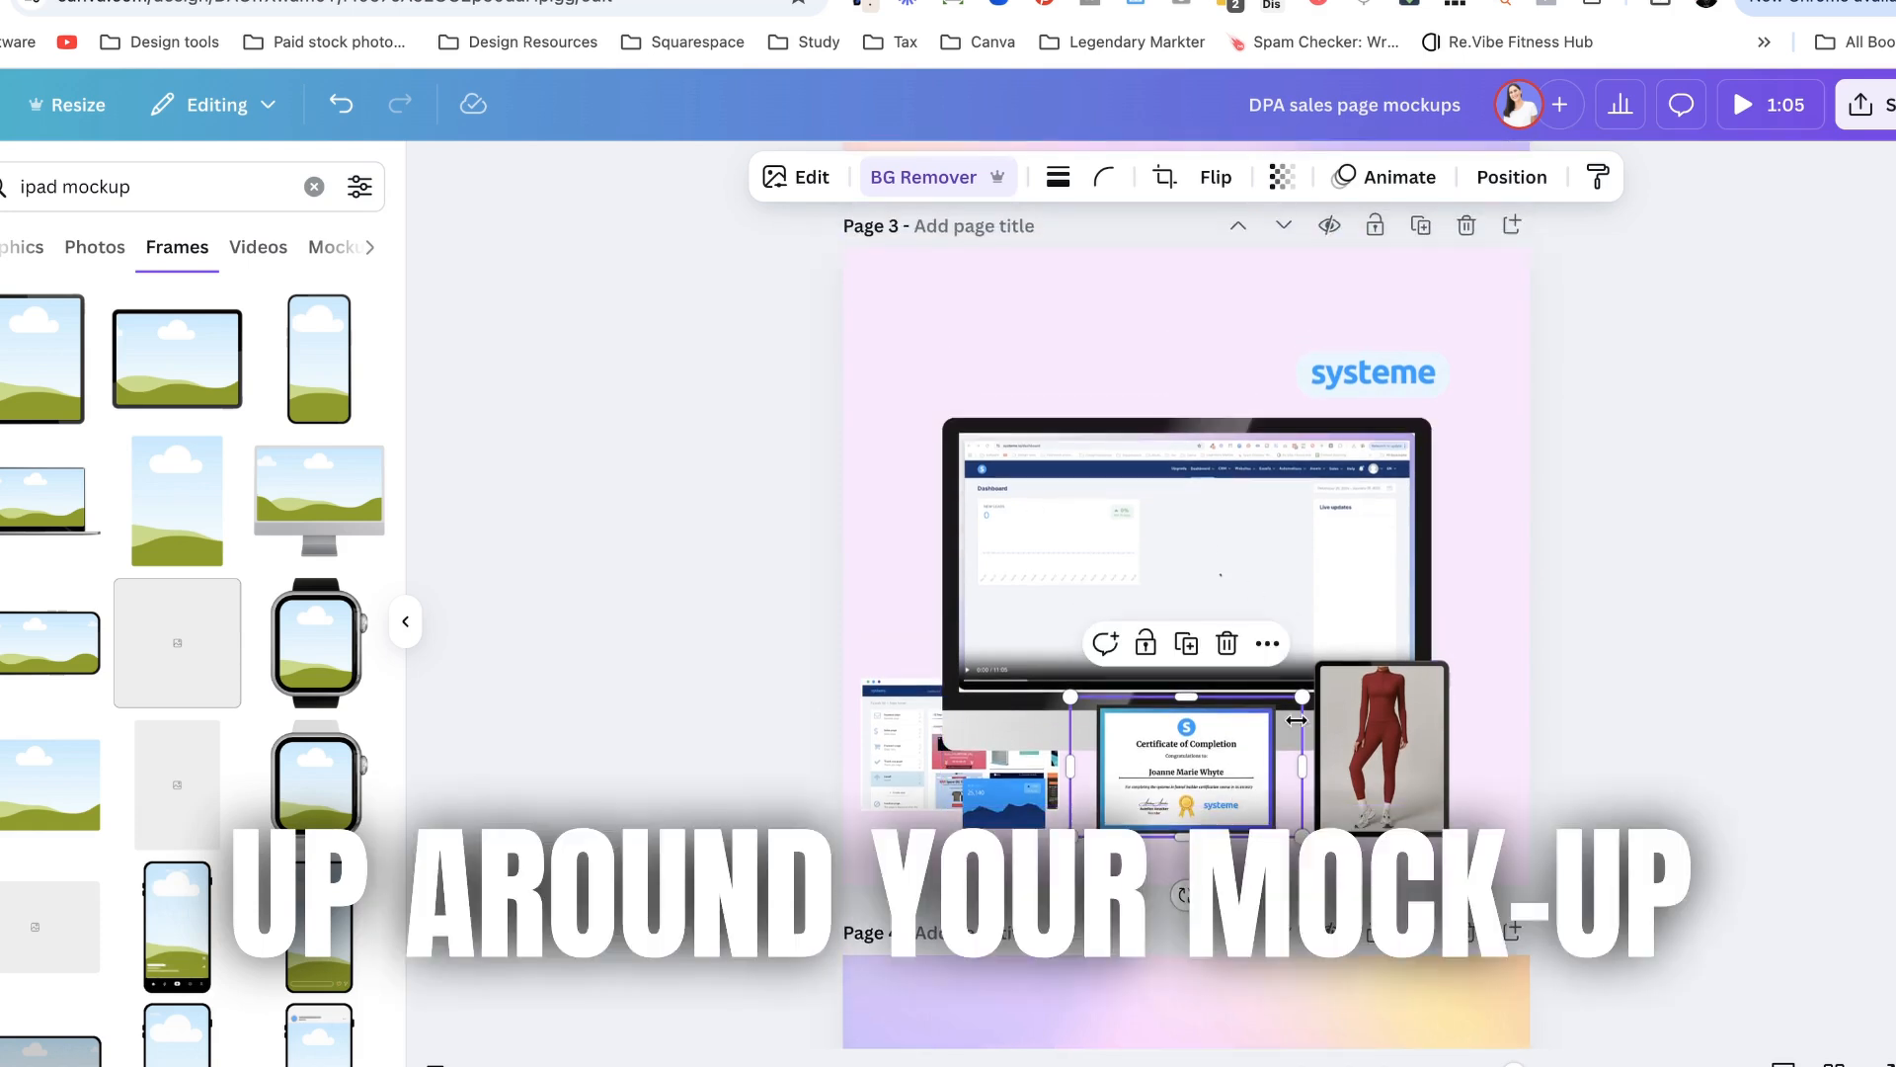
pyautogui.moveTo(1303, 694)
pyautogui.mouseDown()
pyautogui.moveTo(1235, 736)
pyautogui.moveTo(1203, 724)
pyautogui.mouseUp()
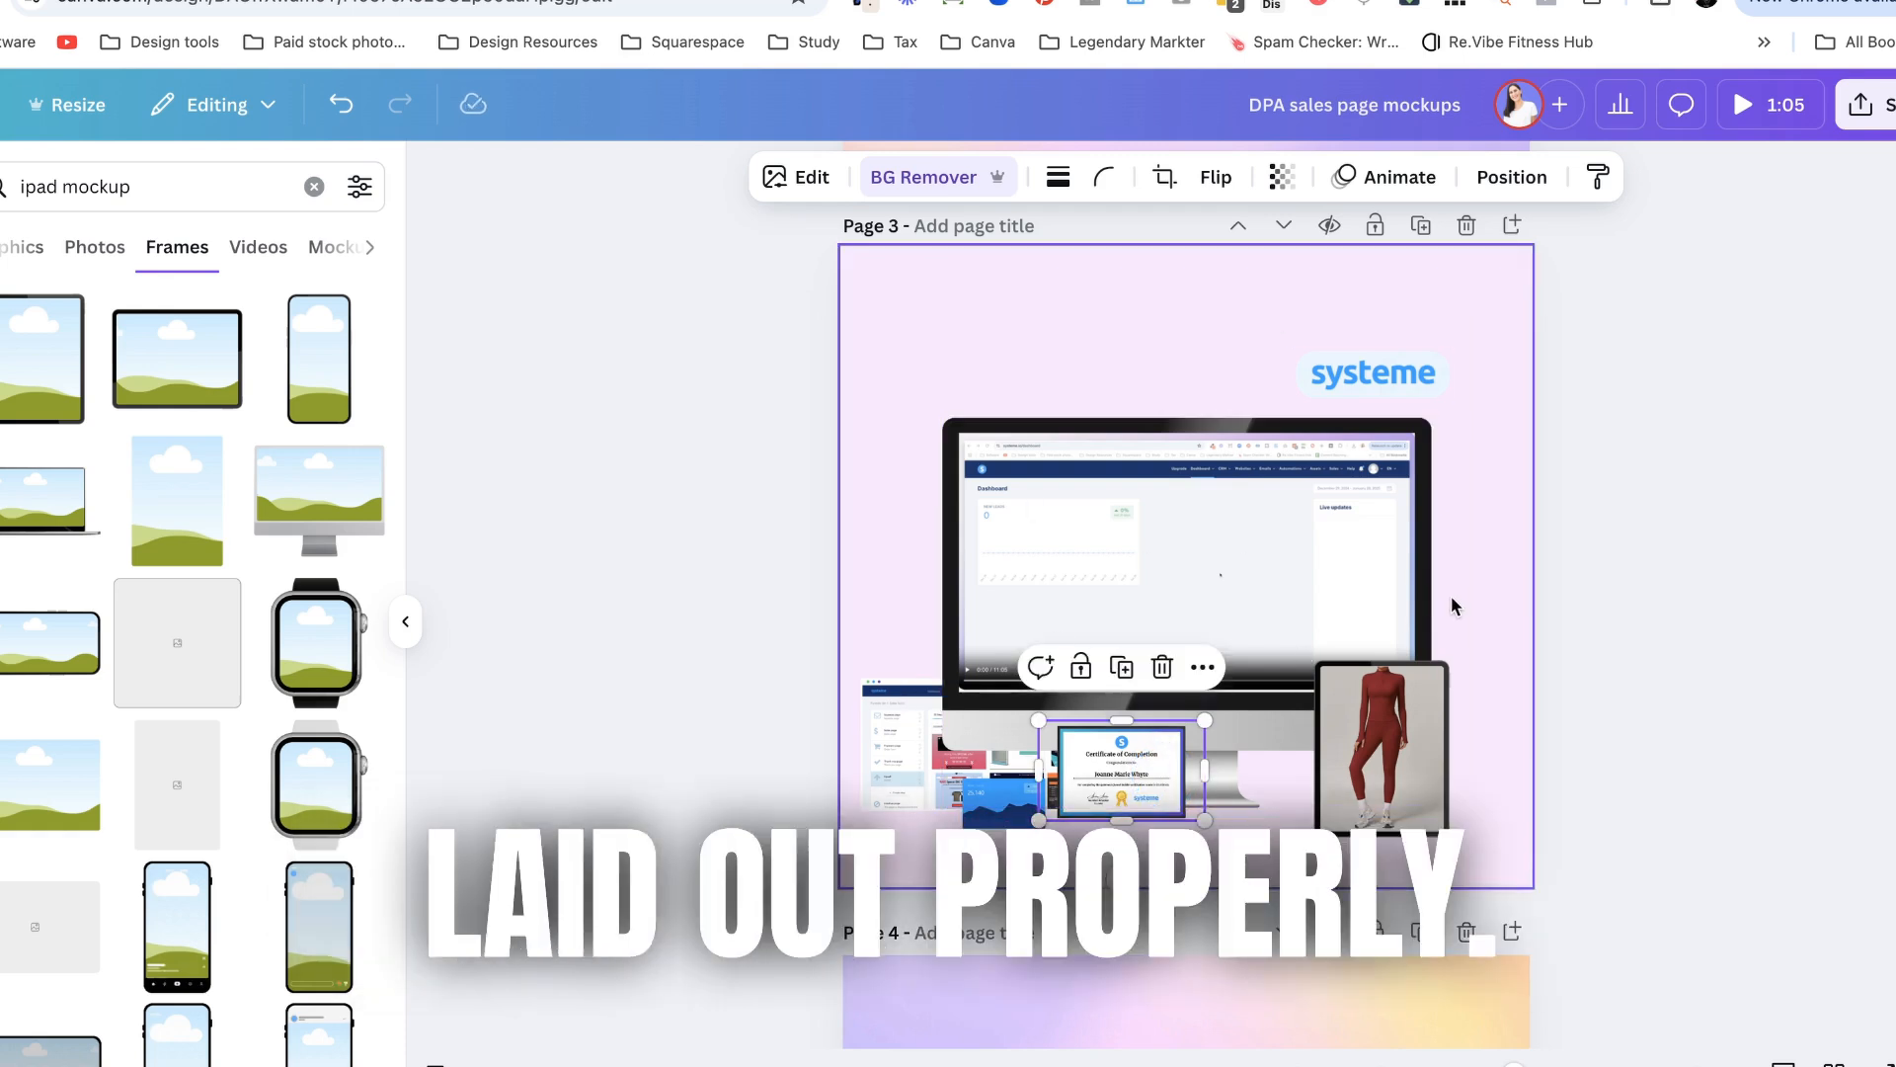
pyautogui.click(1452, 604)
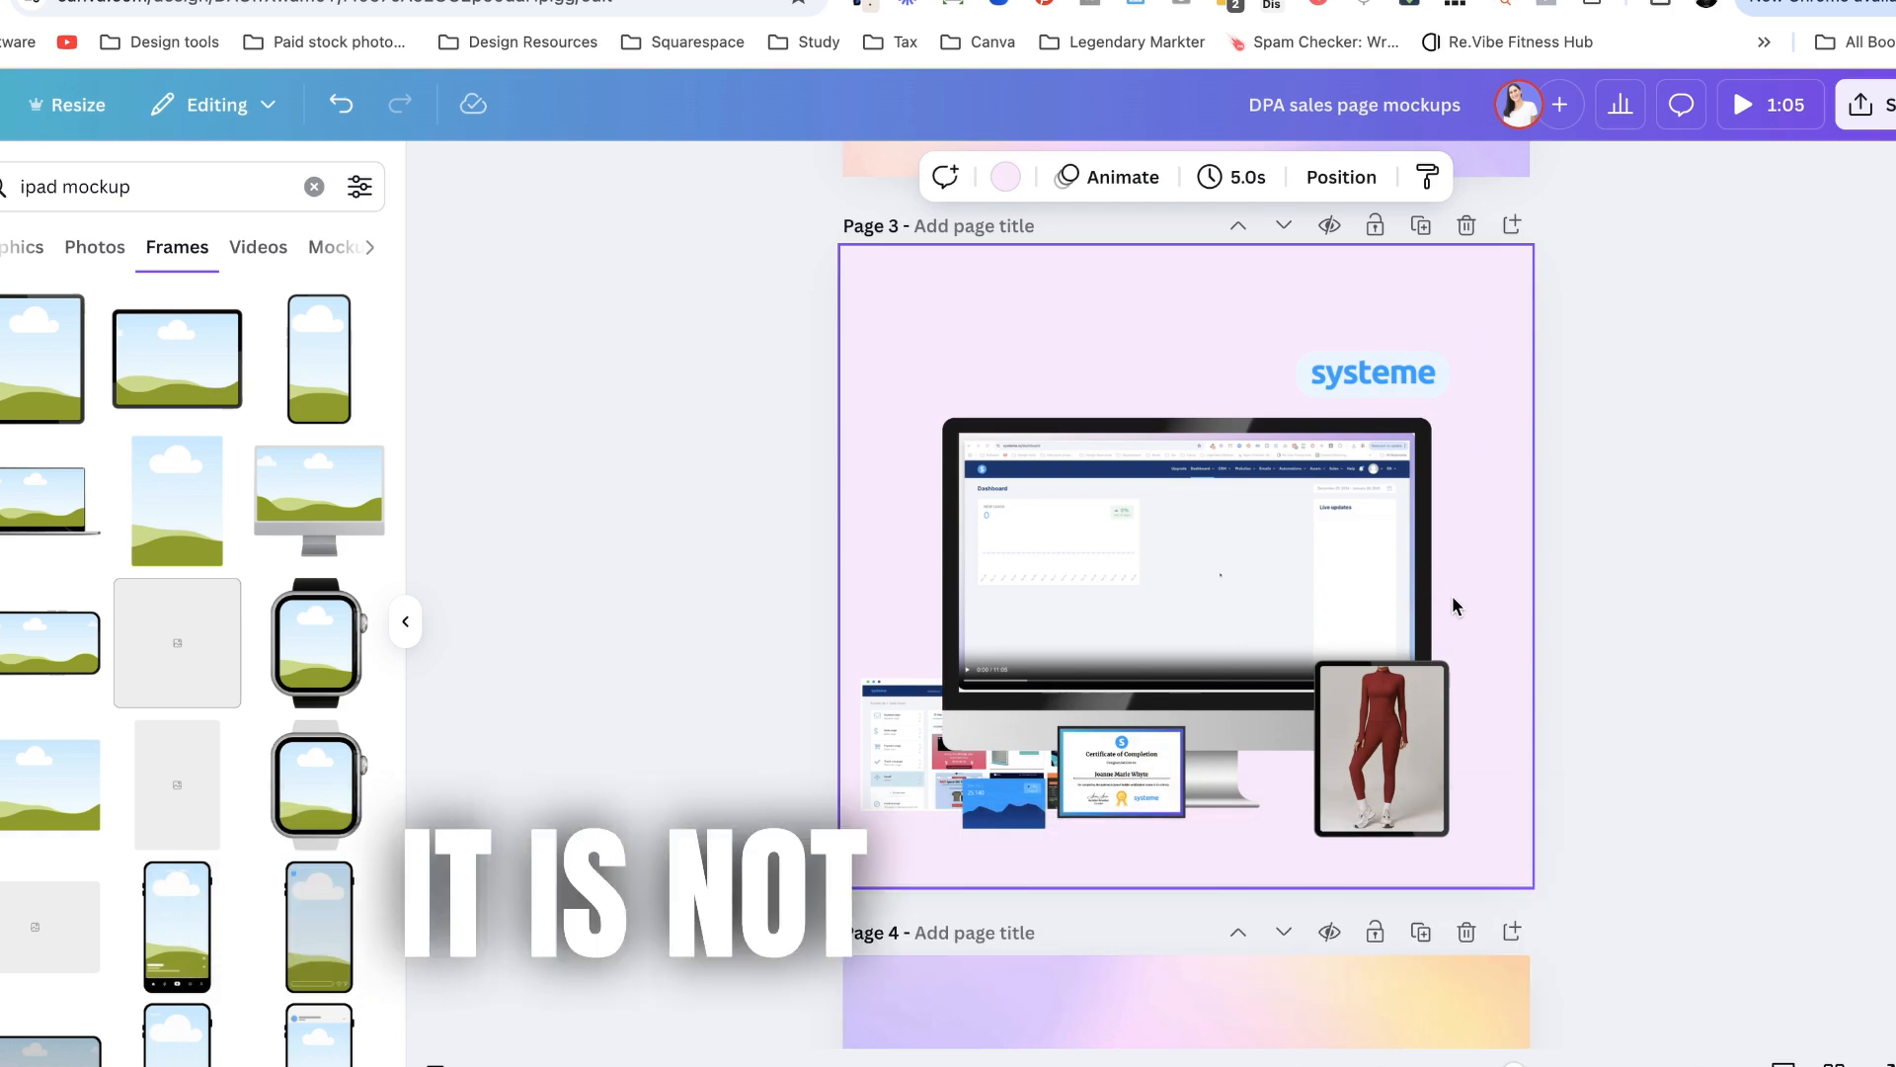
pyautogui.scroll(1, 1452, 605)
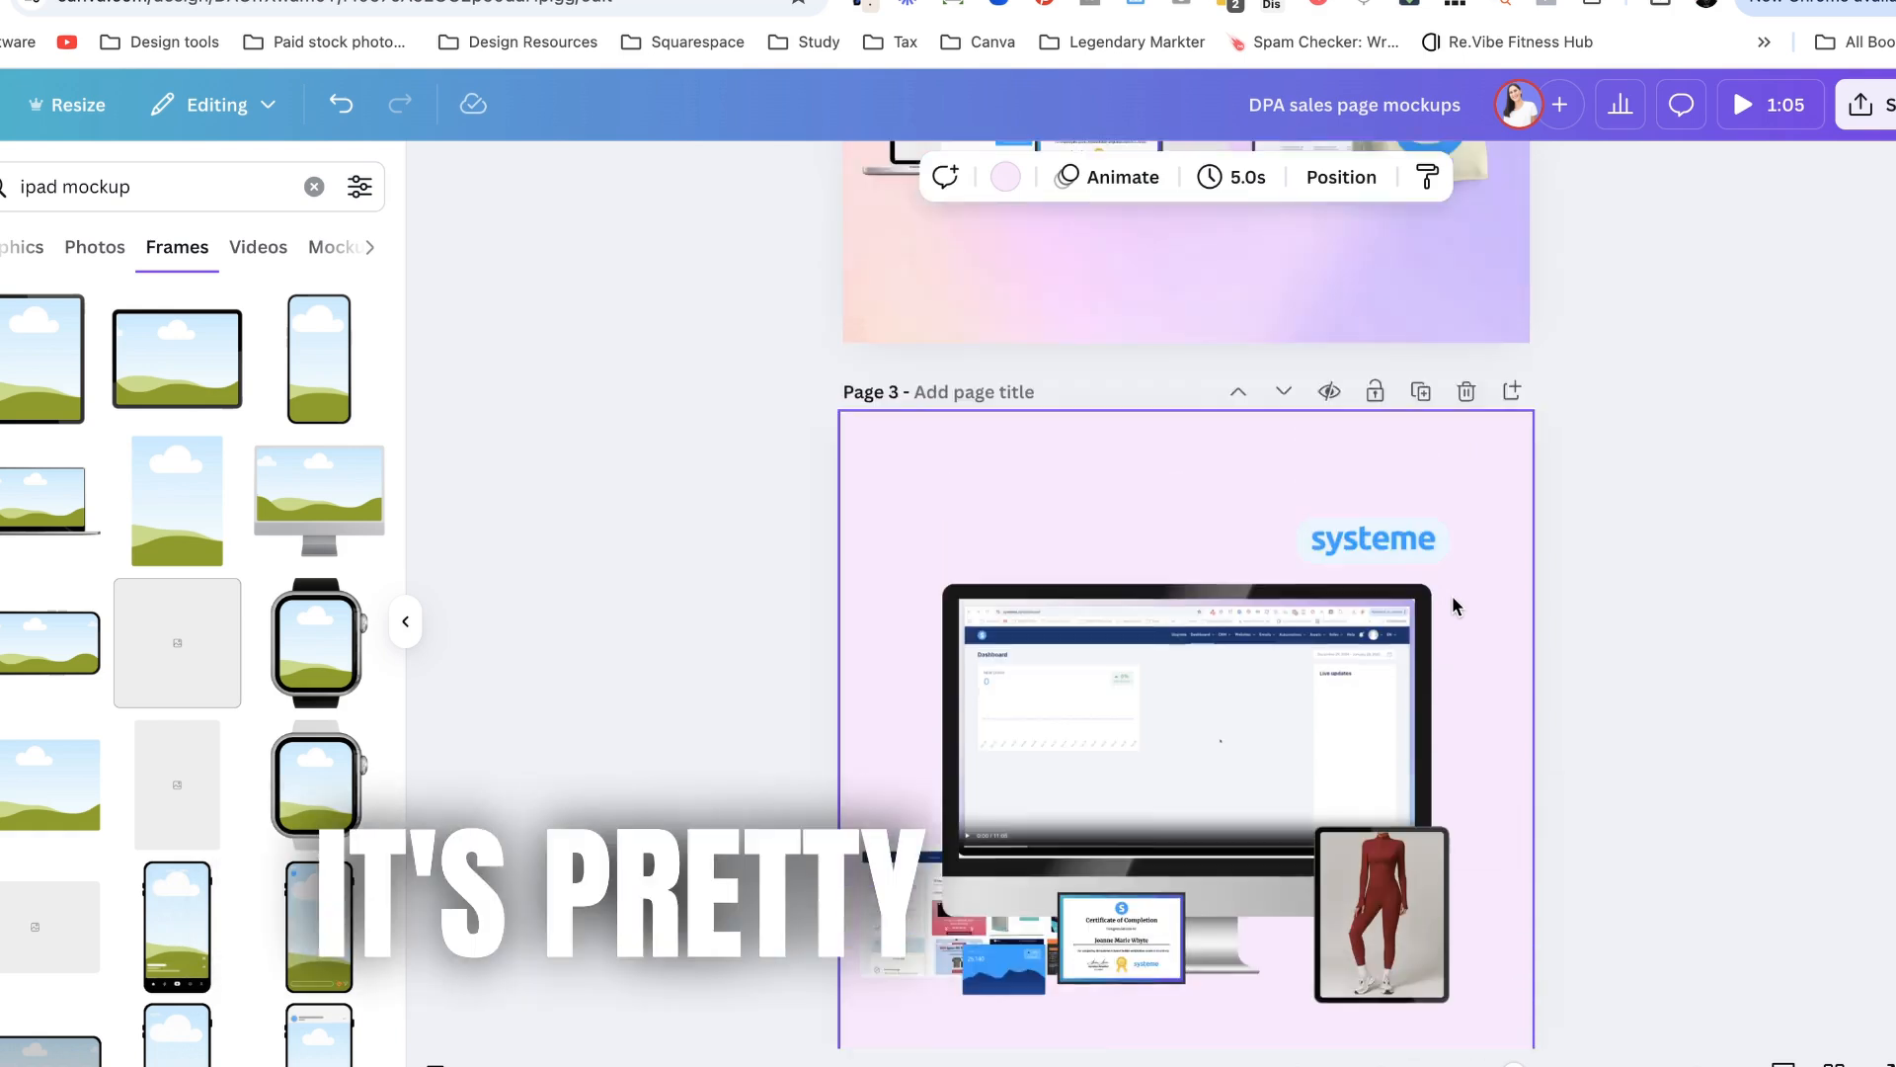
pyautogui.scroll(3, 1452, 605)
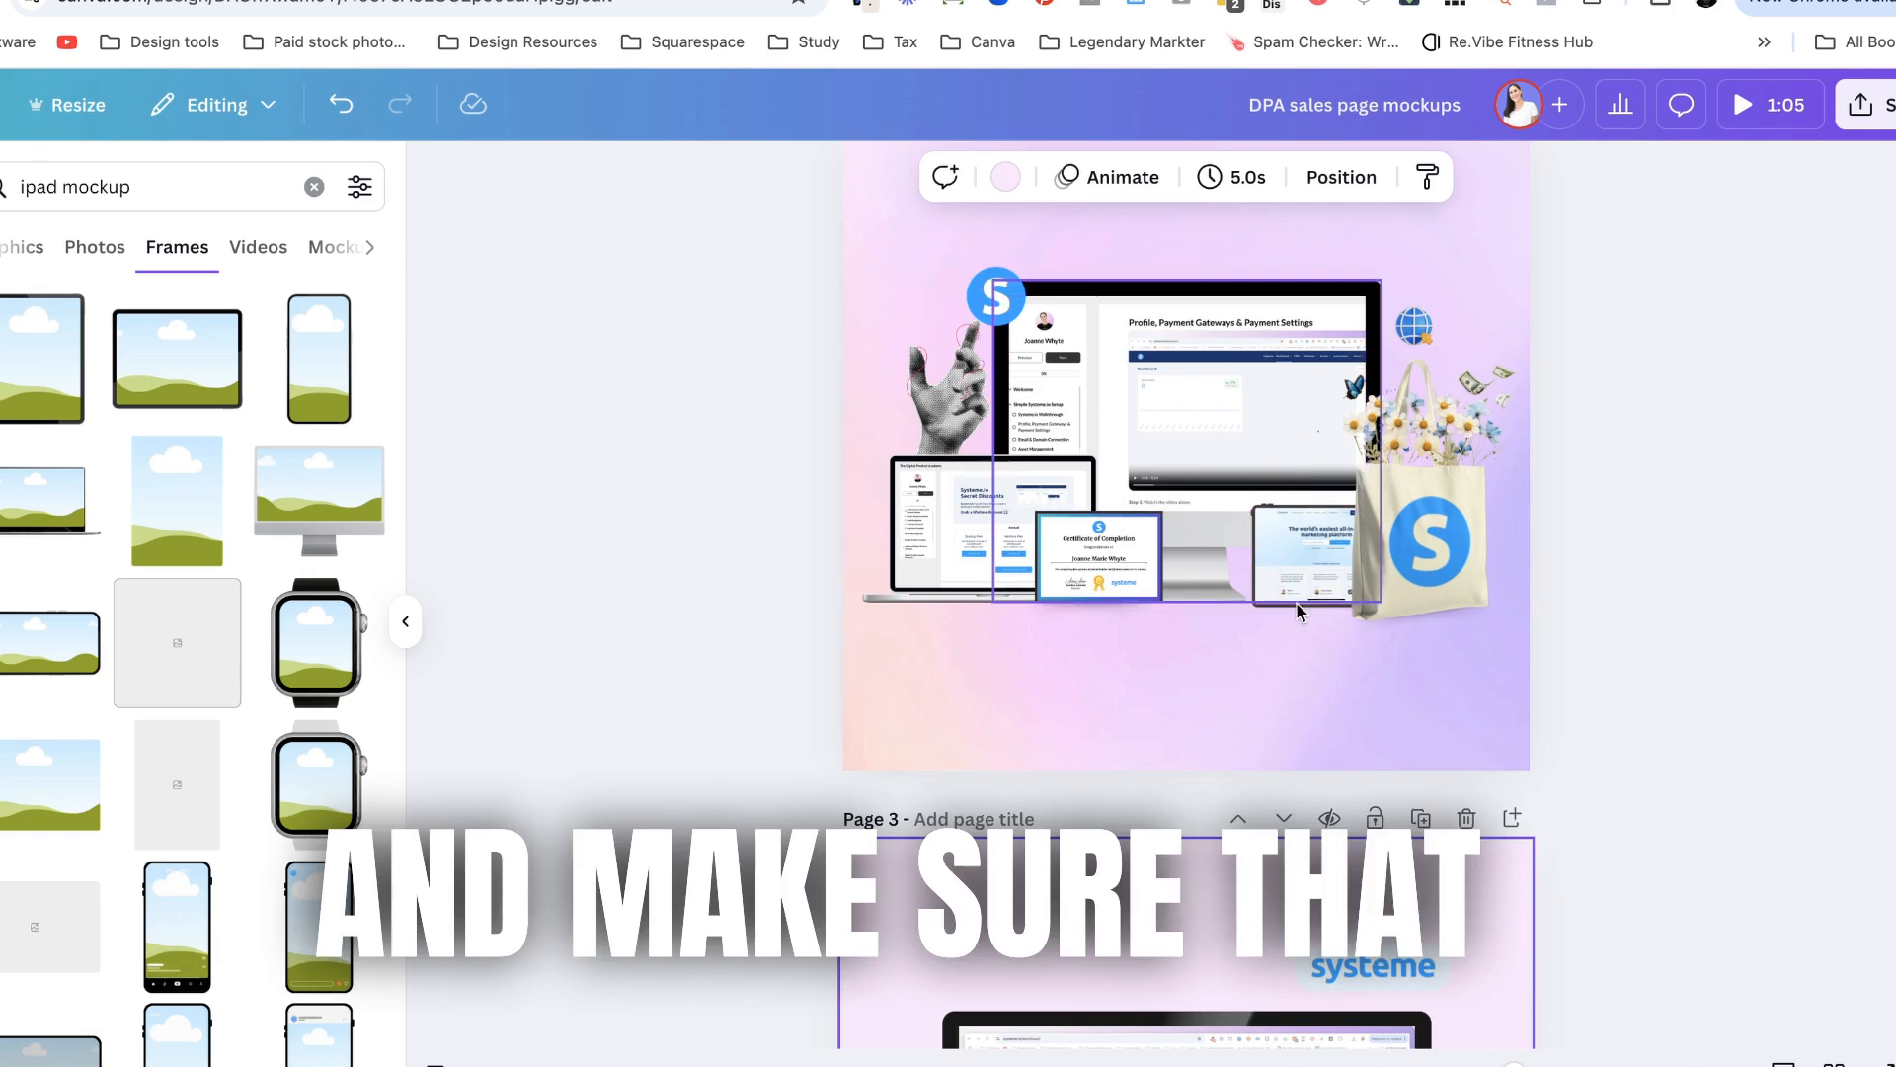
pyautogui.scroll(1, 1259, 722)
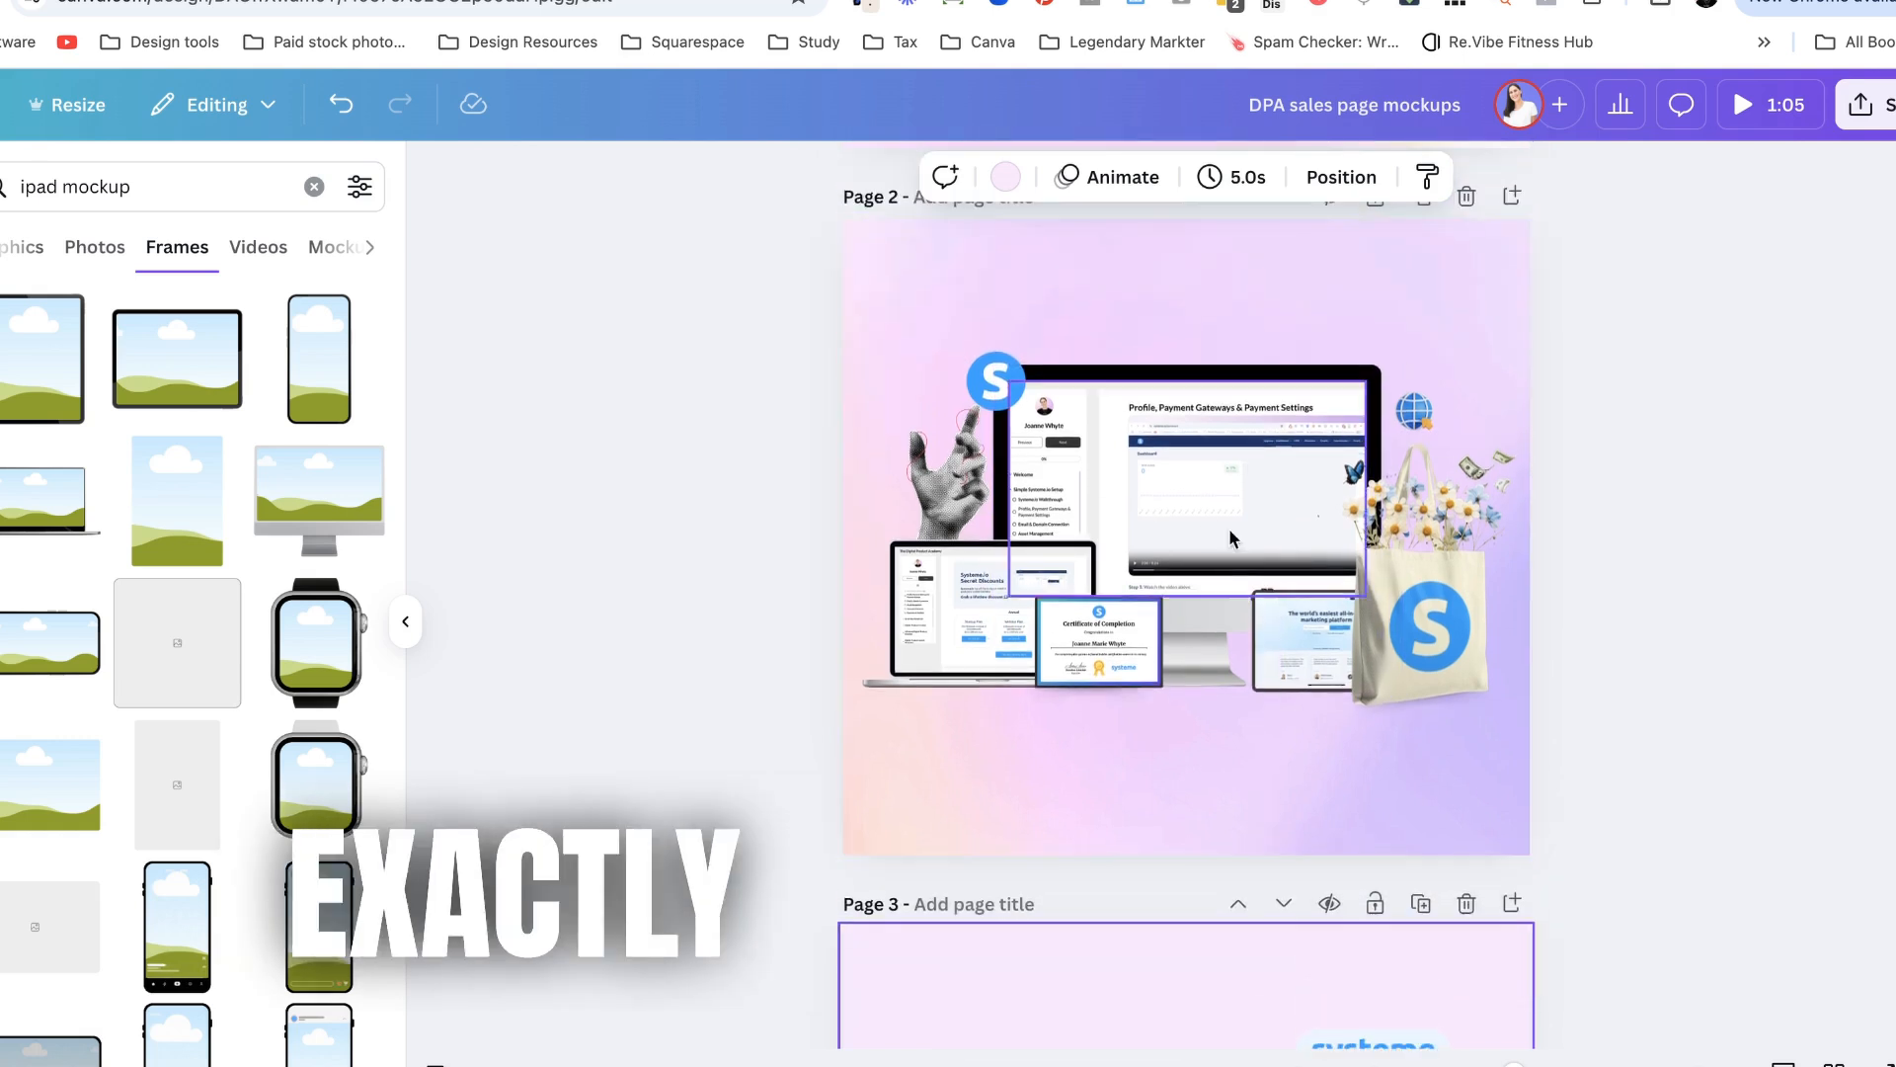
pyautogui.scroll(-5, 1196, 704)
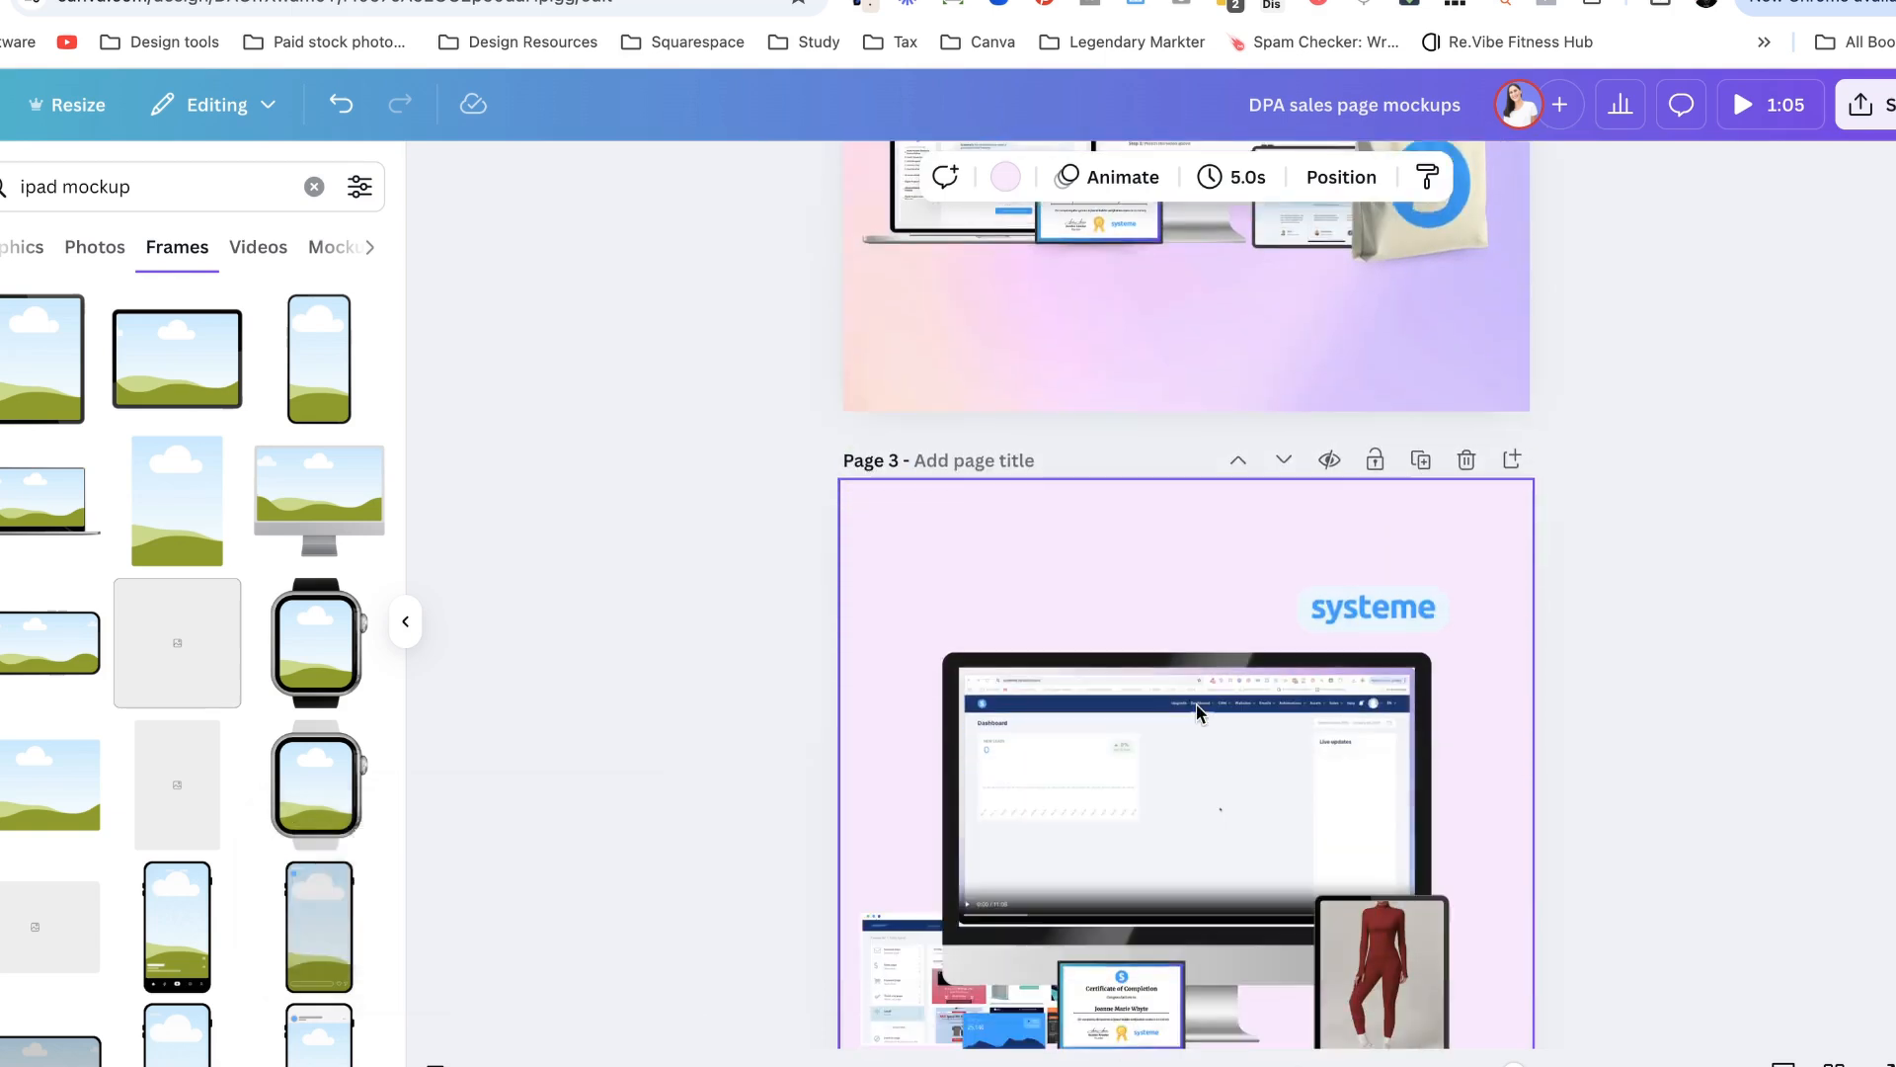
pyautogui.scroll(-2, 1195, 704)
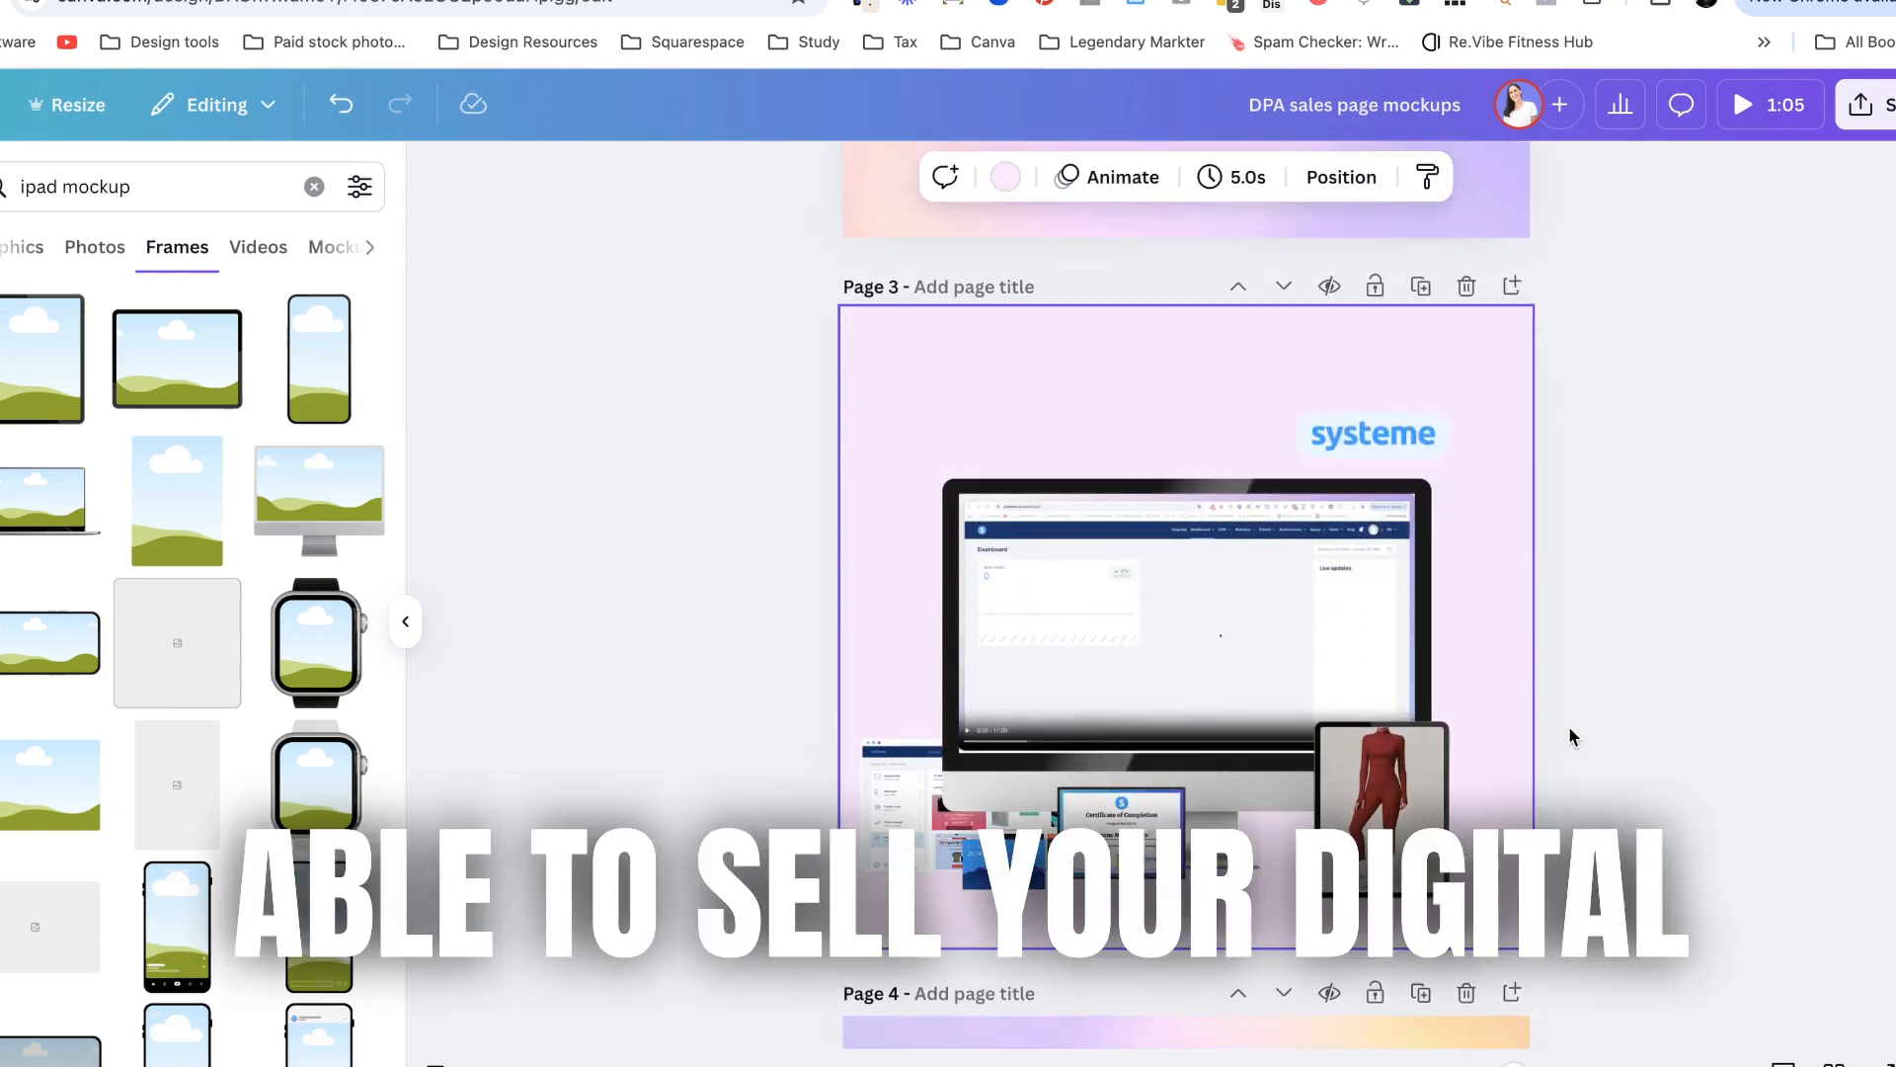